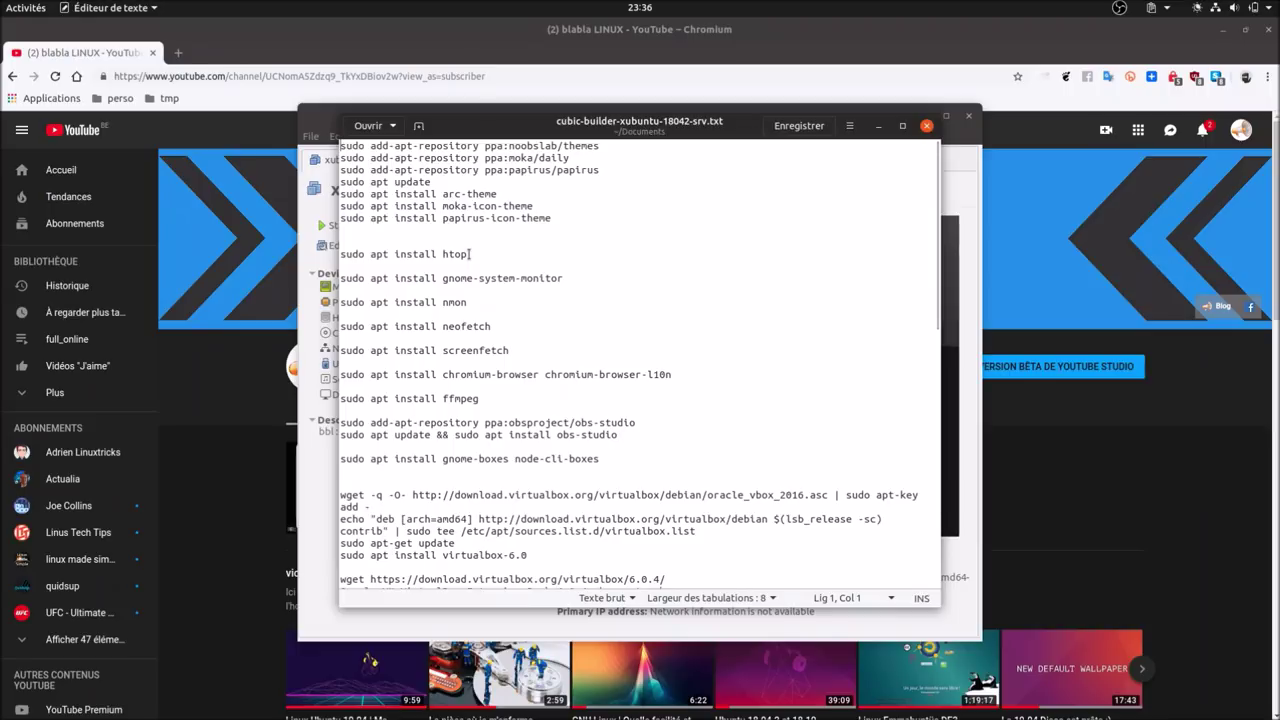
Step: Switch to VMware Workstation, keep only the xubuntu-18.04.2-2019.04.12-desktop-amd64-SRV machine open, and power it on
key(super)
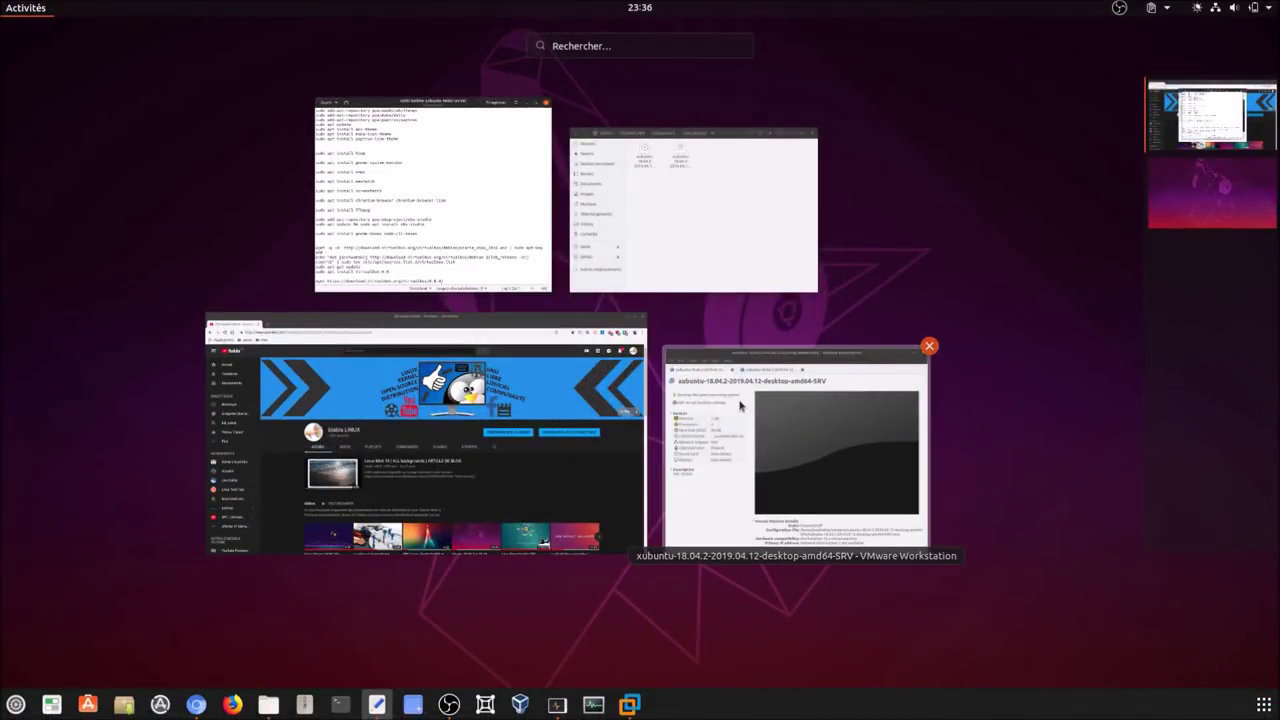
click(741, 403)
click(655, 160)
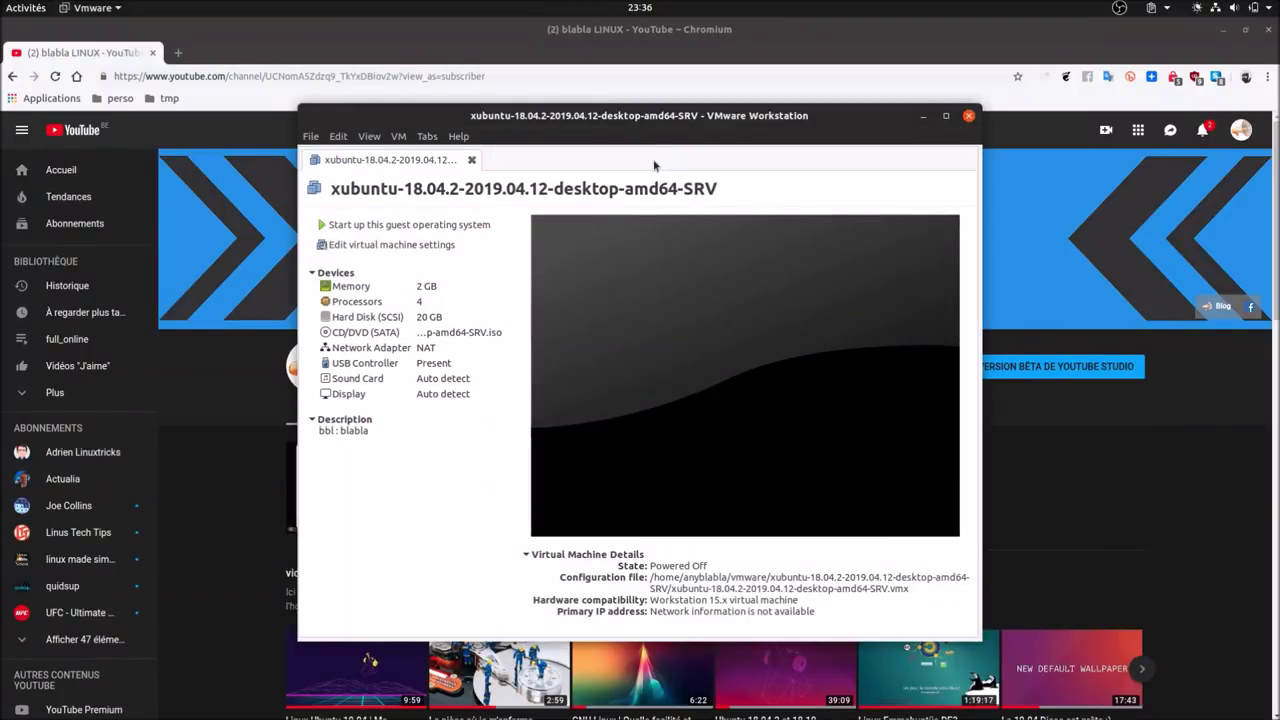
click(391, 226)
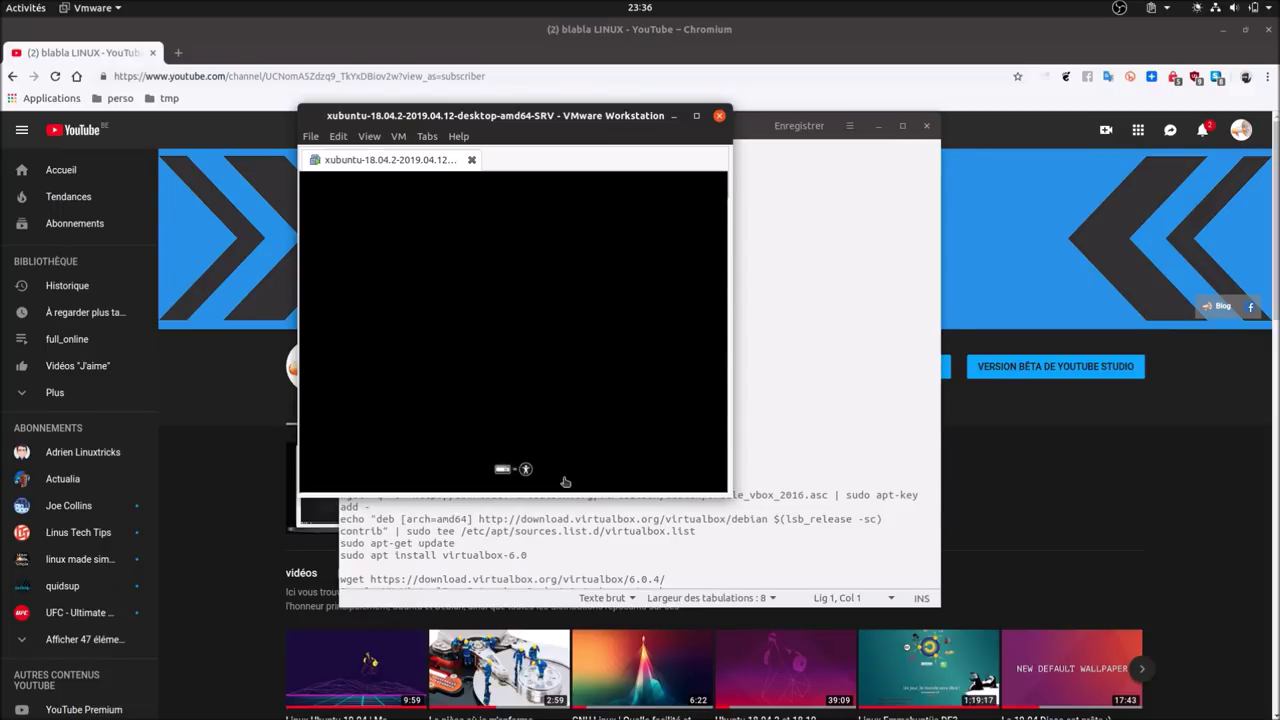
Step: Minimize the other open windows around the virtual machine and postpone the VMware Tools download
click(1227, 37)
click(877, 130)
click(877, 127)
click(877, 184)
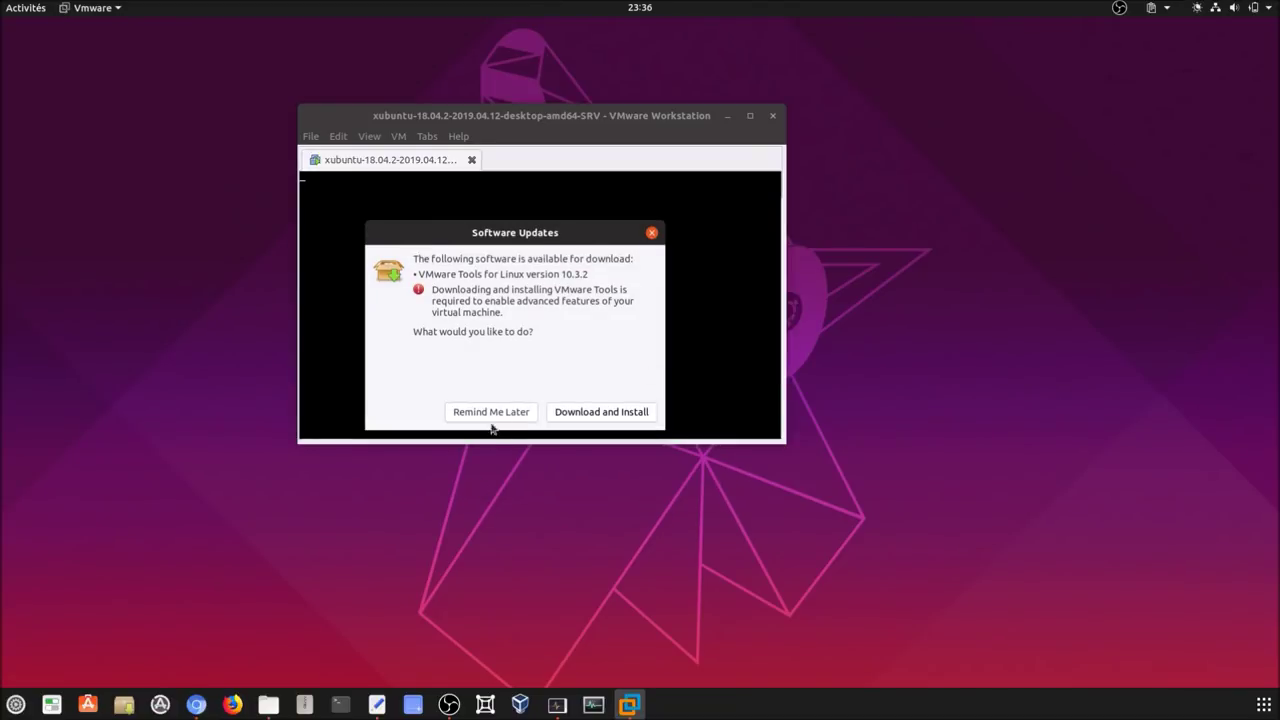
click(491, 412)
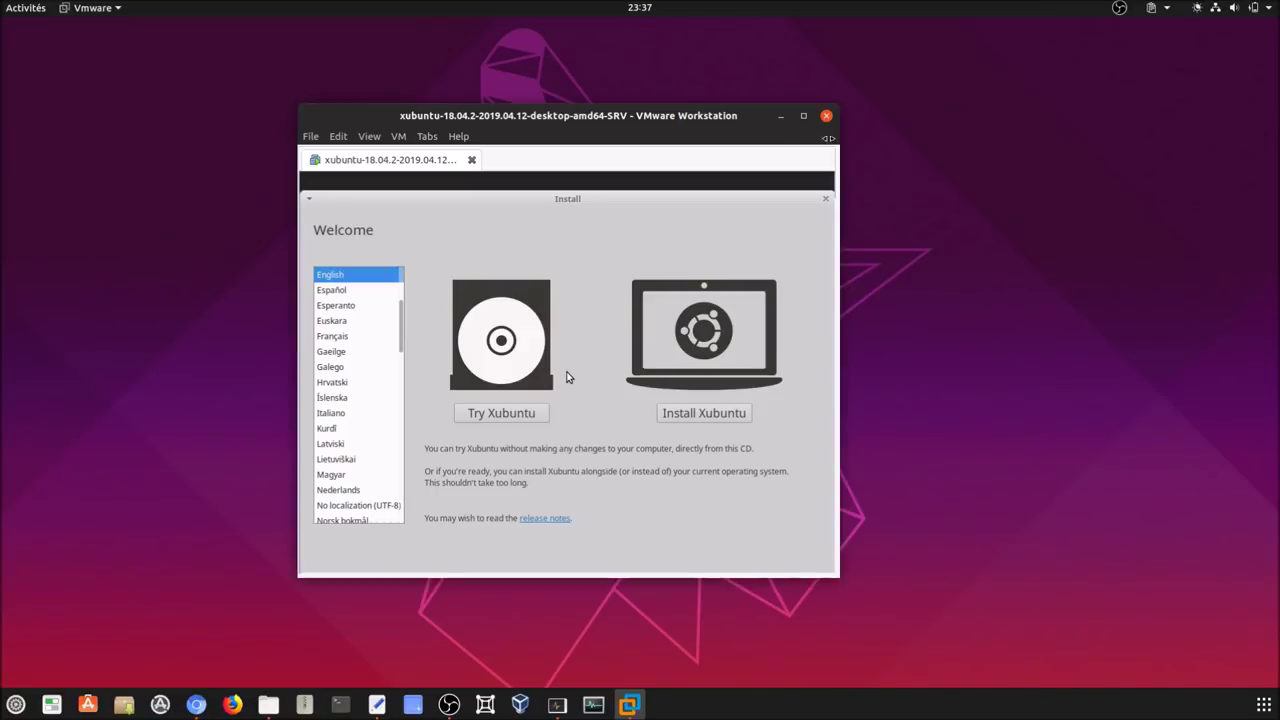
Step: Start the Xubuntu live session in Français and allow ClipIt to save its history
click(336, 341)
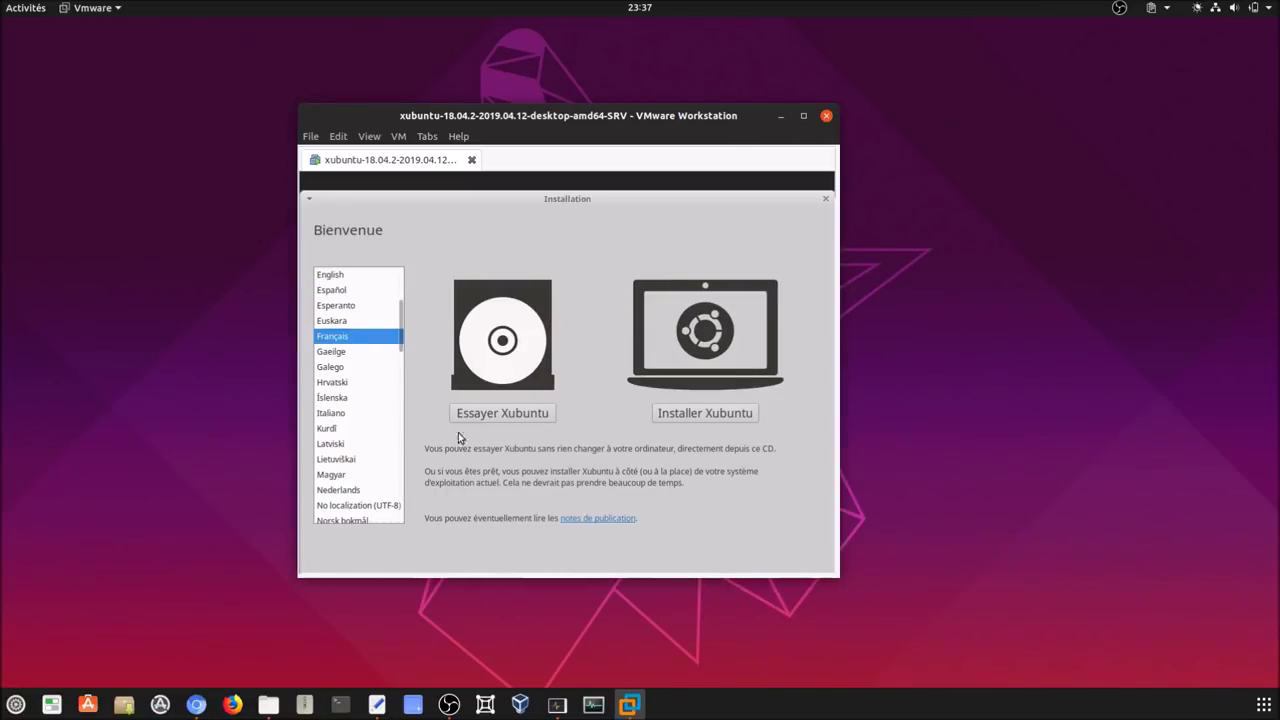
click(506, 413)
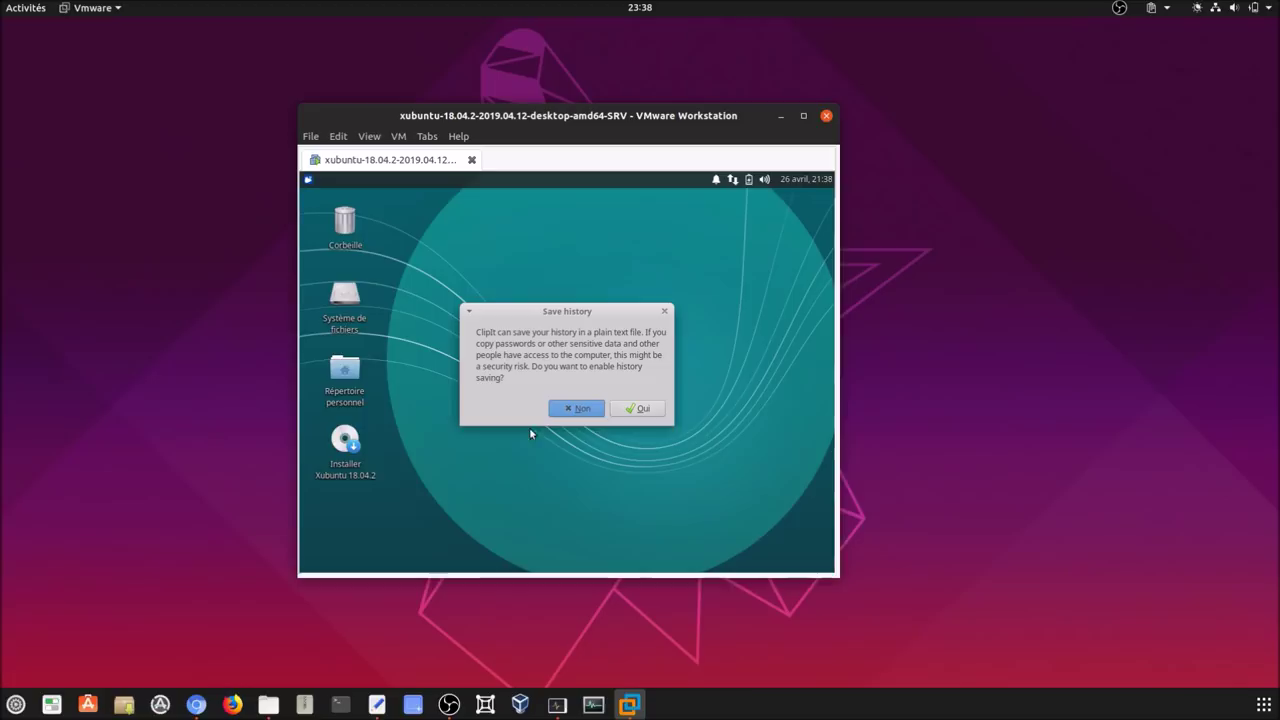
click(637, 408)
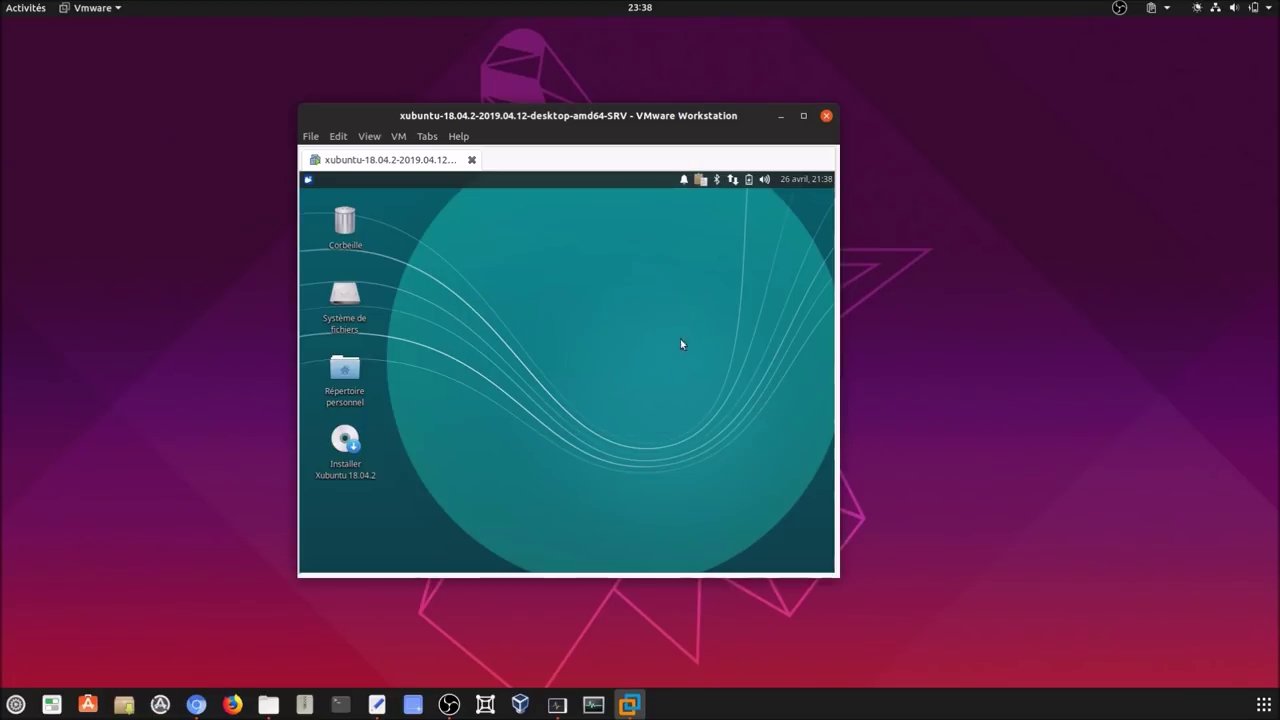
Step: Try the virtual machine window maximized, restore its size, and move it nearer the middle of the desktop
click(803, 117)
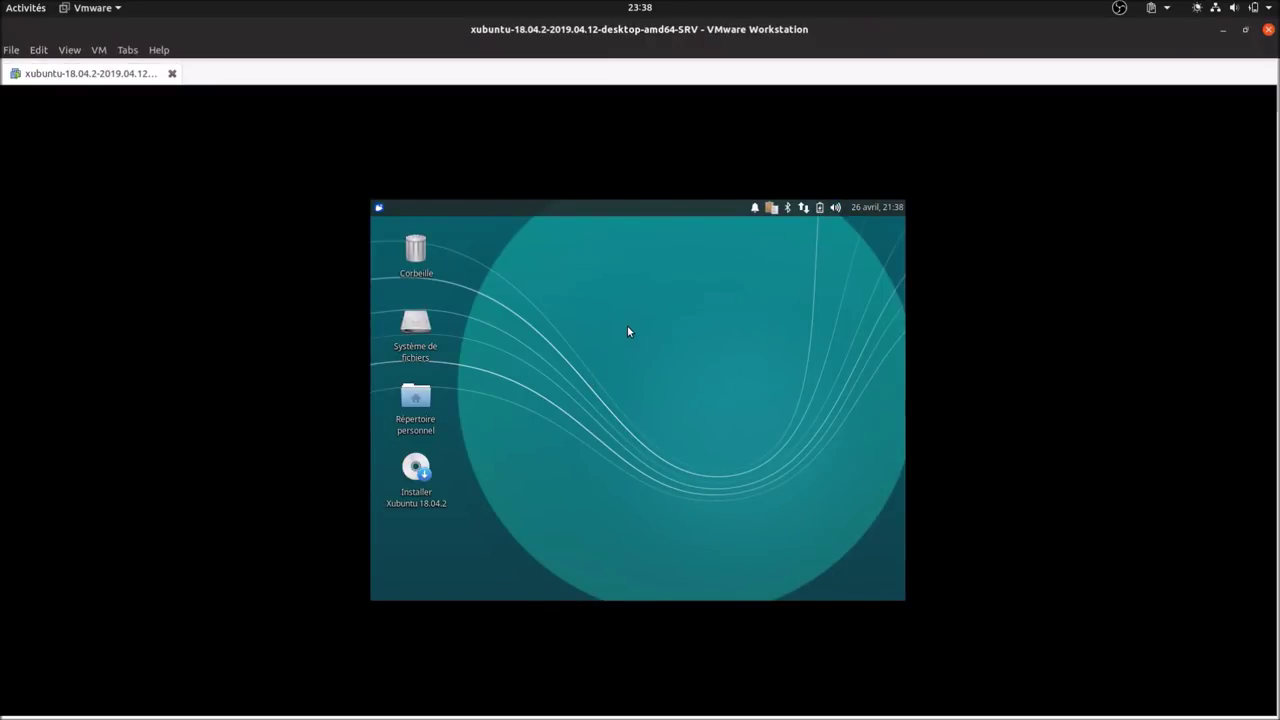
click(1245, 31)
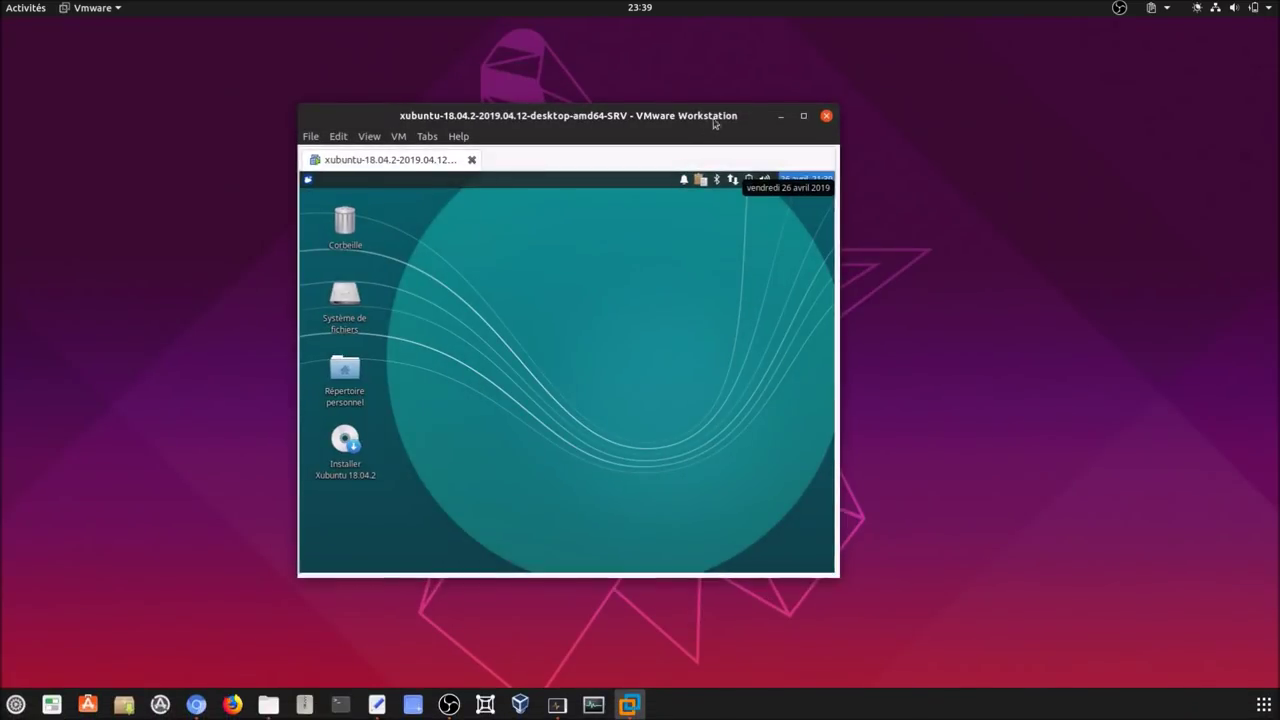
drag(702, 120, 757, 127)
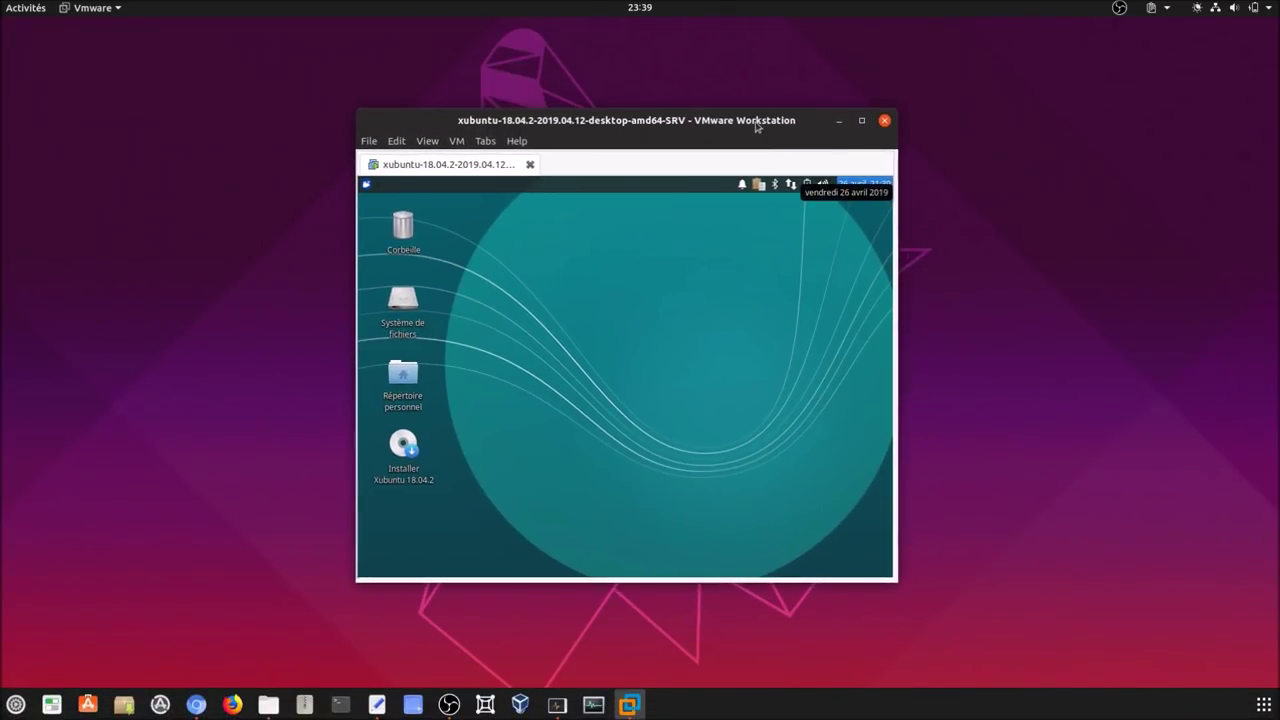
Step: Look over the applications and categories offered by the live session, then return to its desktop
click(367, 186)
click(366, 188)
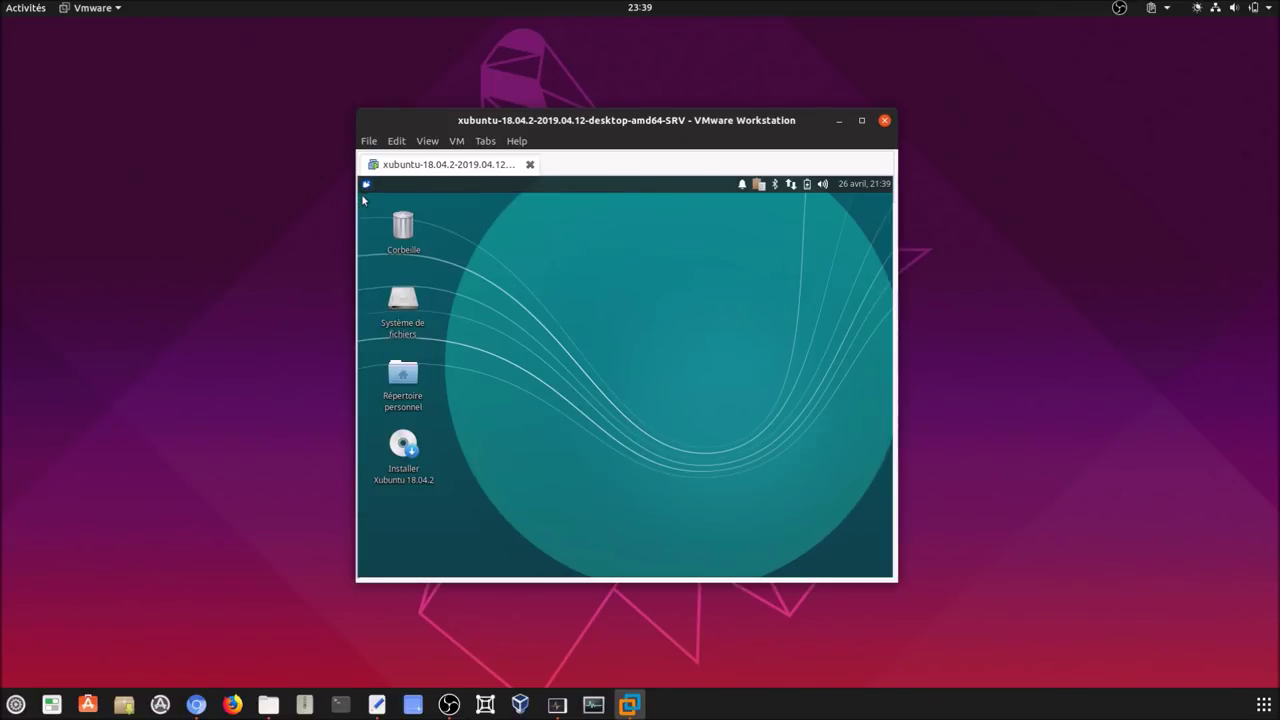
click(366, 185)
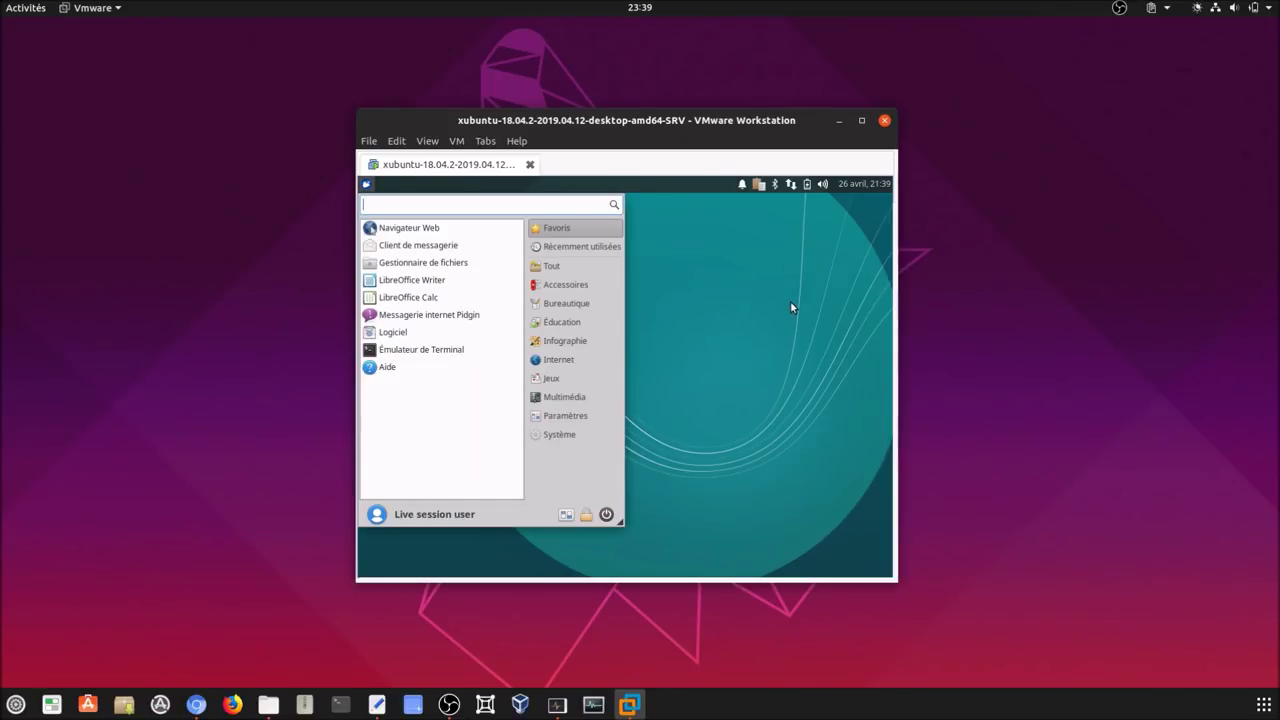
click(790, 303)
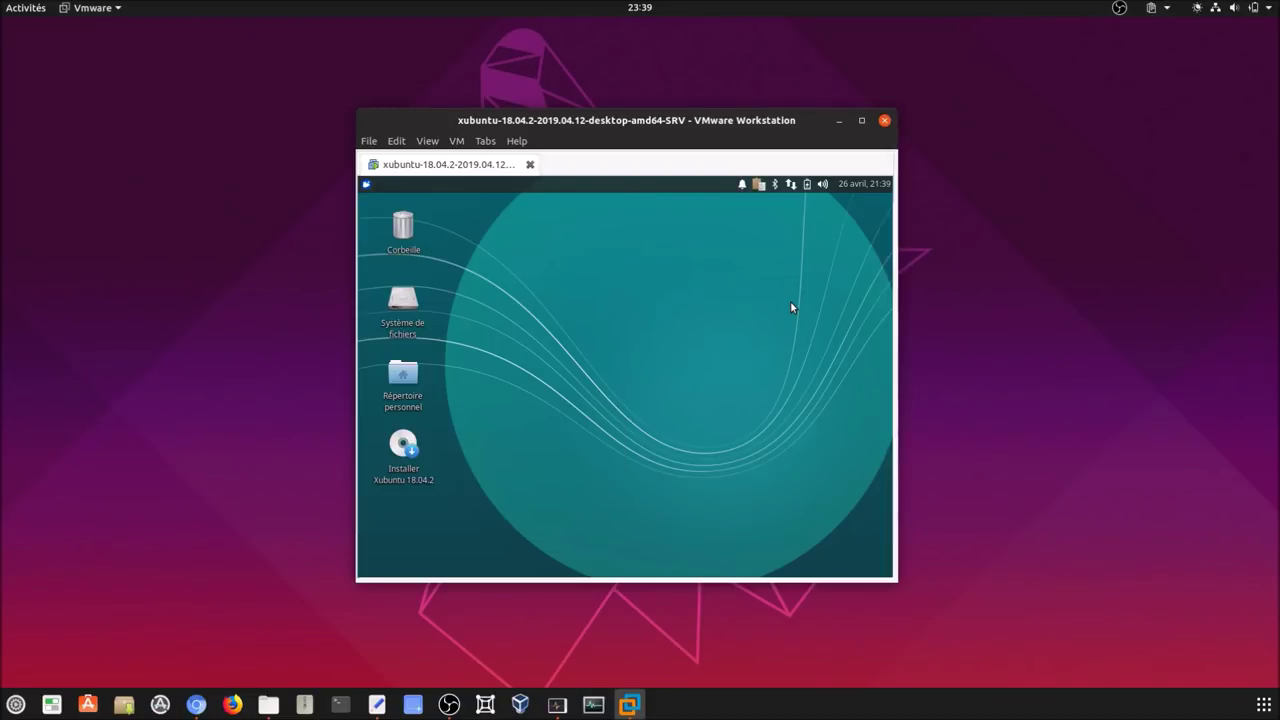
Step: Launch the Xubuntu 18.04.2 installer from the live desktop and choose the Belge keyboard layout
click(405, 455)
right_click(405, 458)
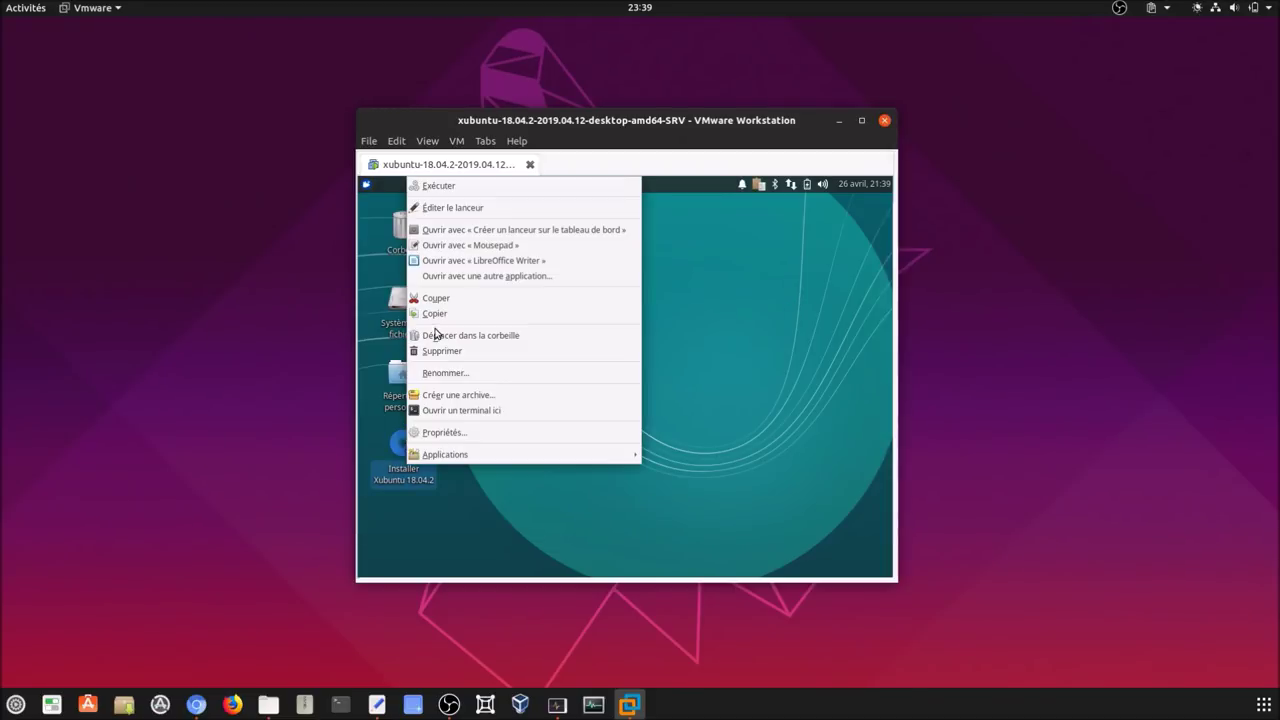
click(714, 281)
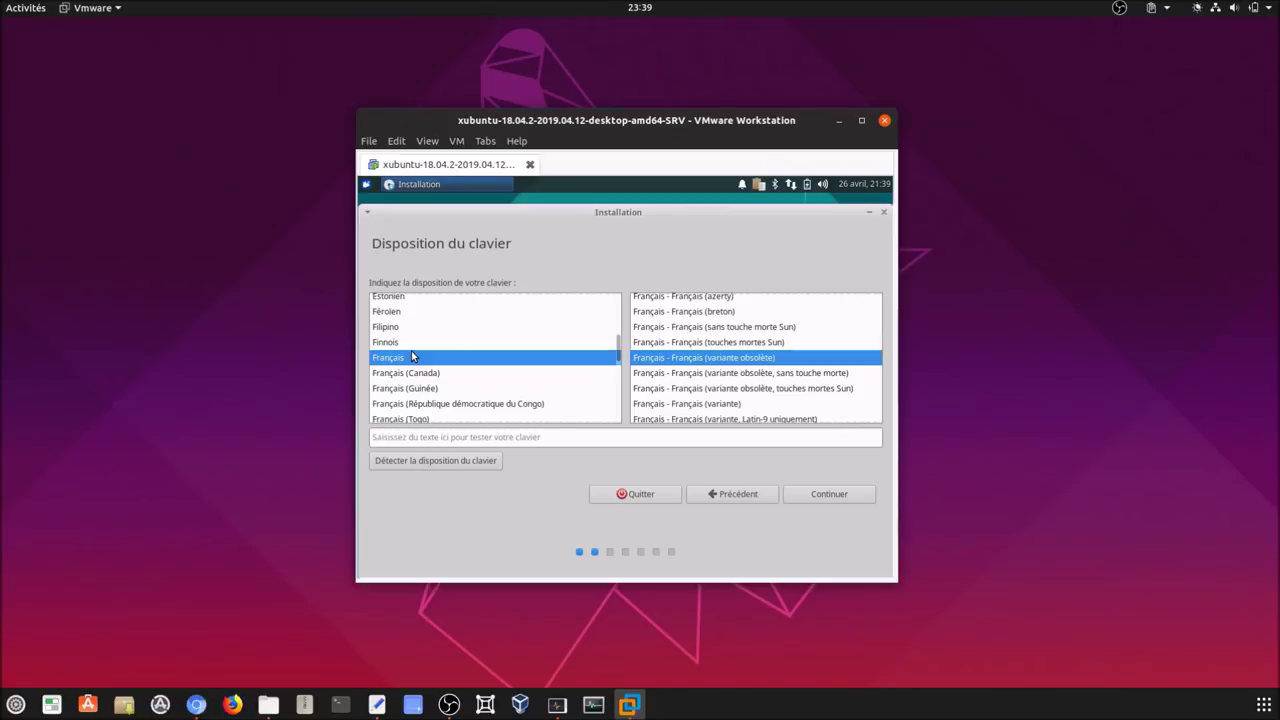
text(b)
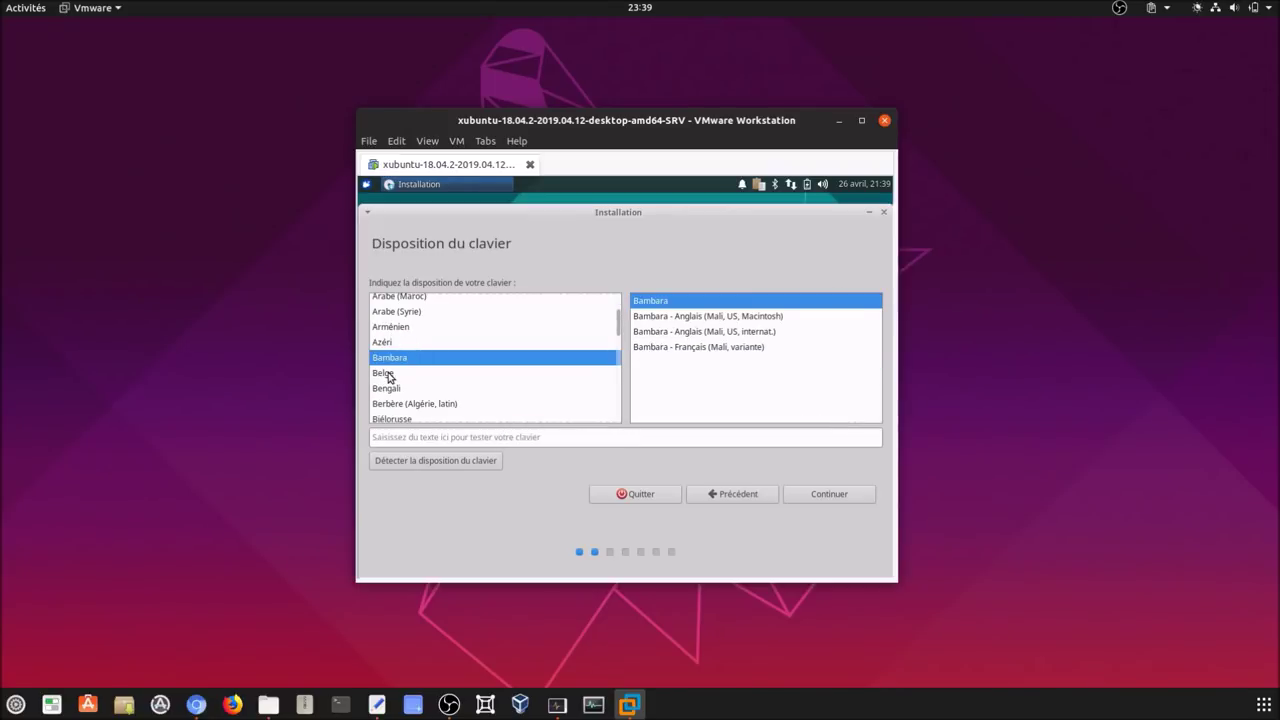
click(388, 373)
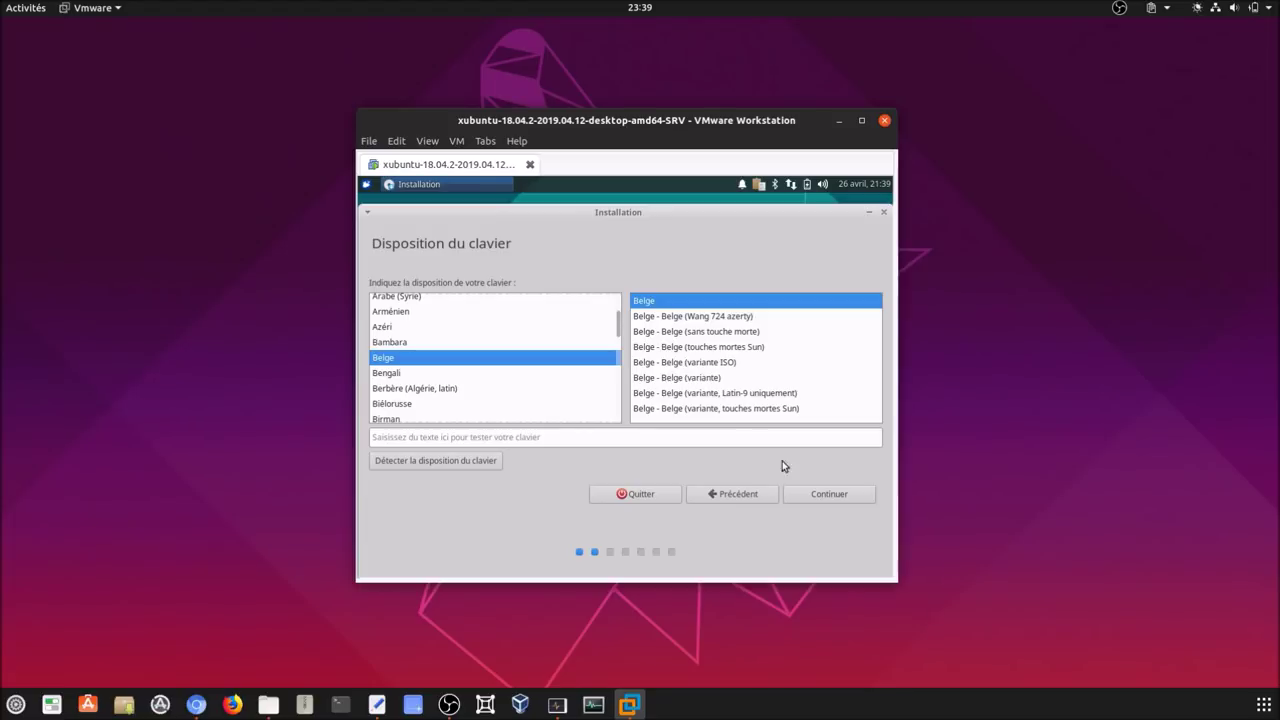
click(810, 491)
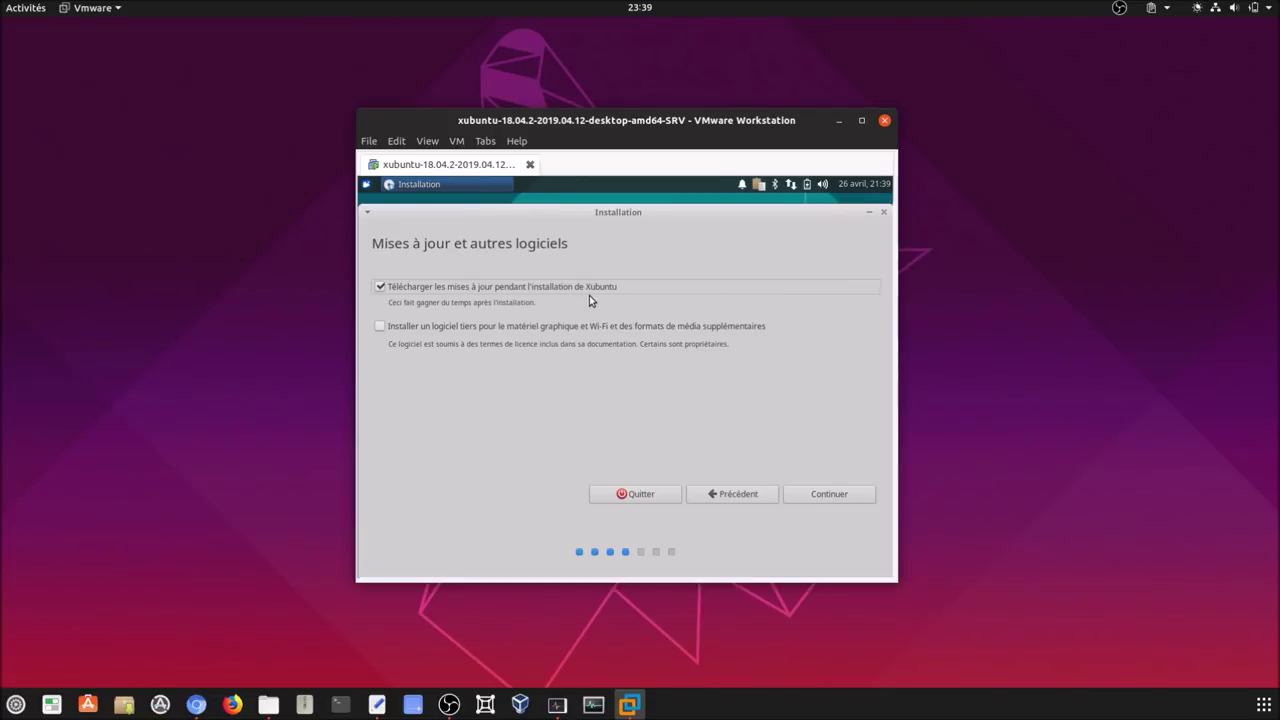
Step: Include third-party graphics, Wi-Fi and media software, and confirm erasing the disk to install Xubuntu
click(377, 327)
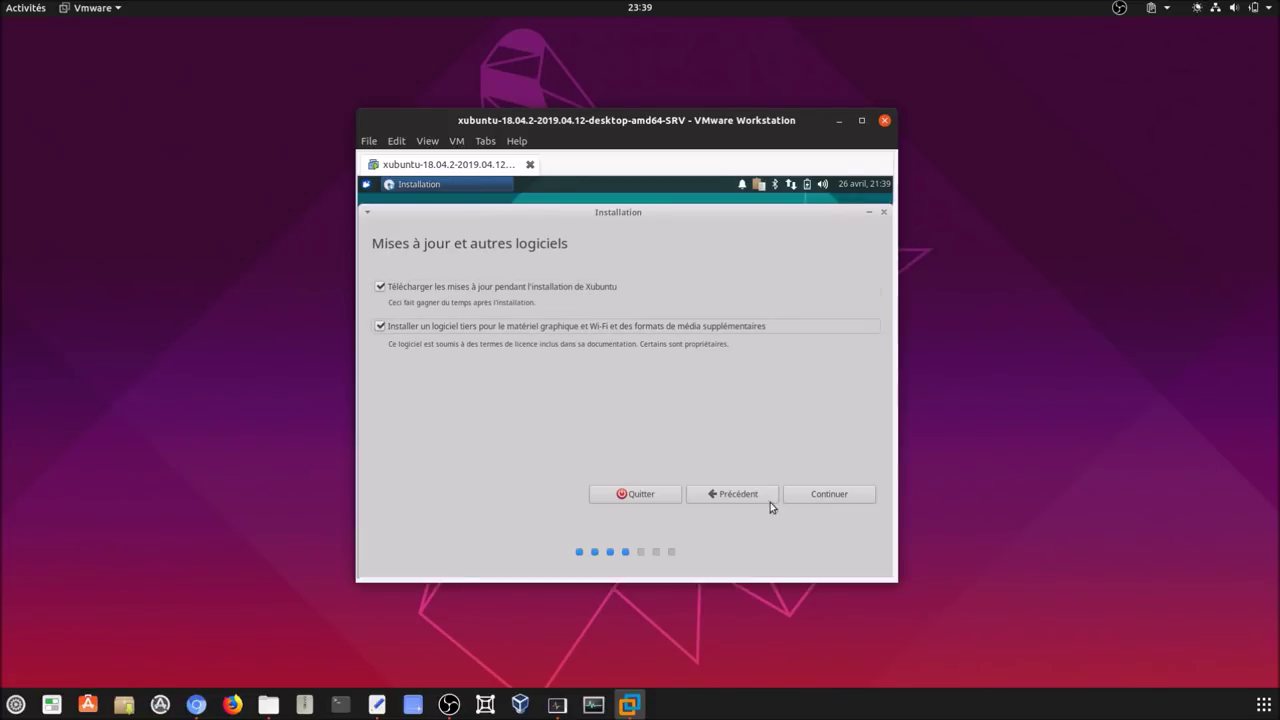
click(818, 495)
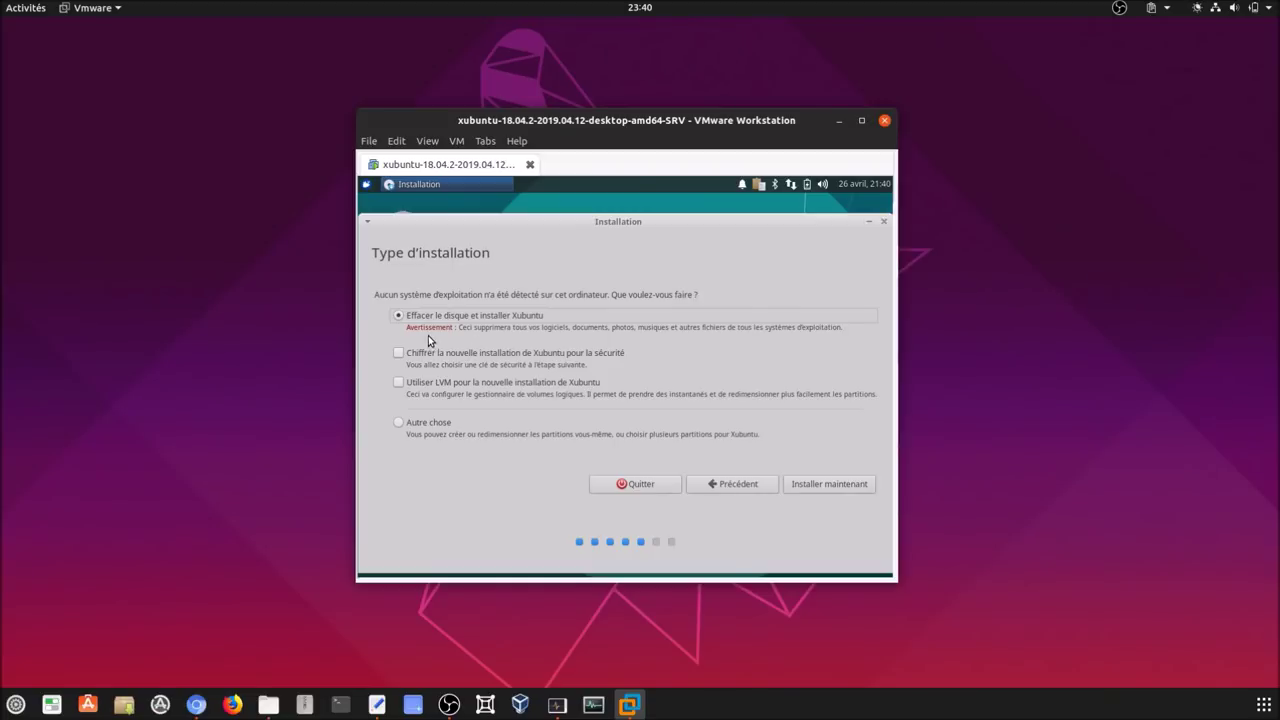
click(835, 488)
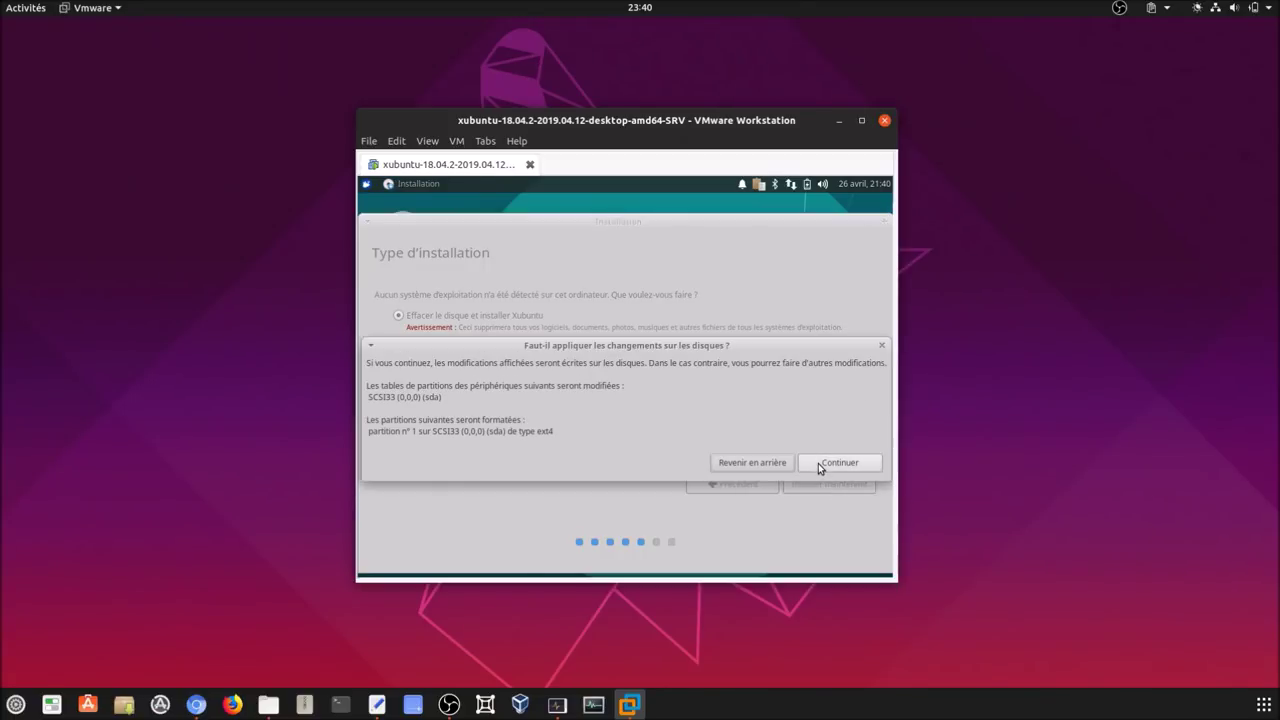
click(818, 463)
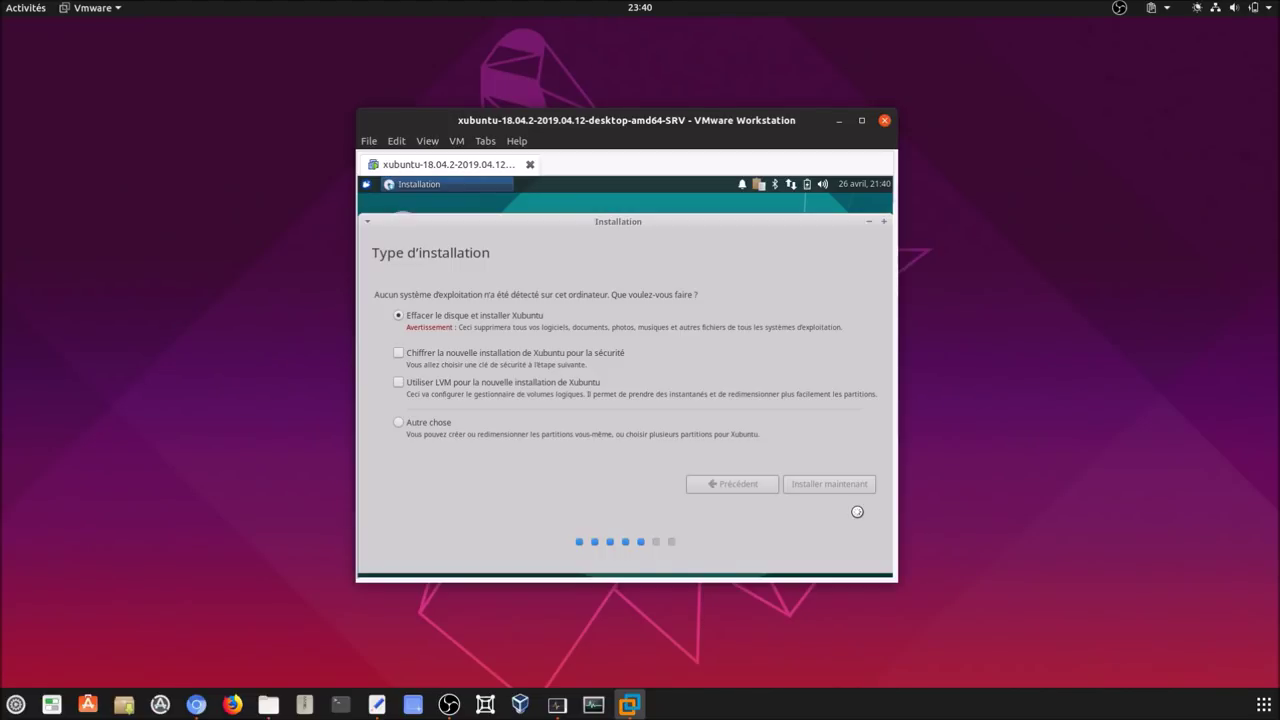
Step: Accept Brussels as the location, then enter the user's name and bbl-srv-vm as the computer name
click(826, 485)
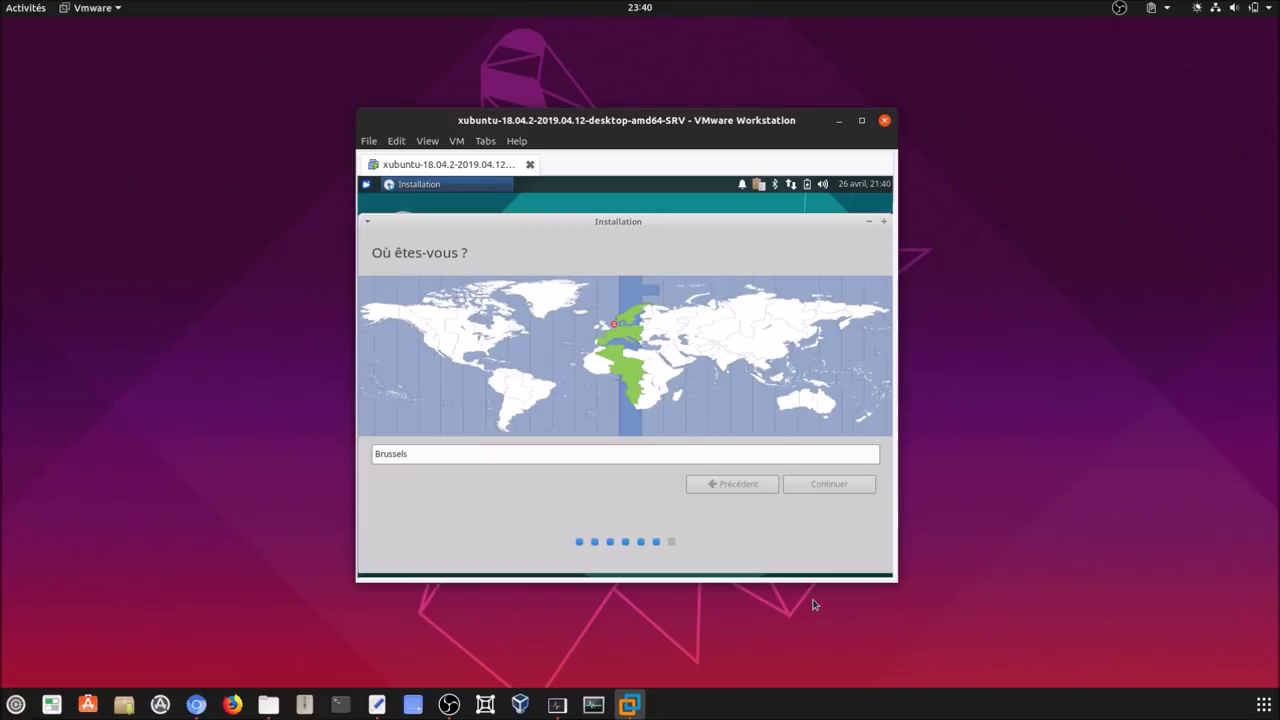
text(blabla)
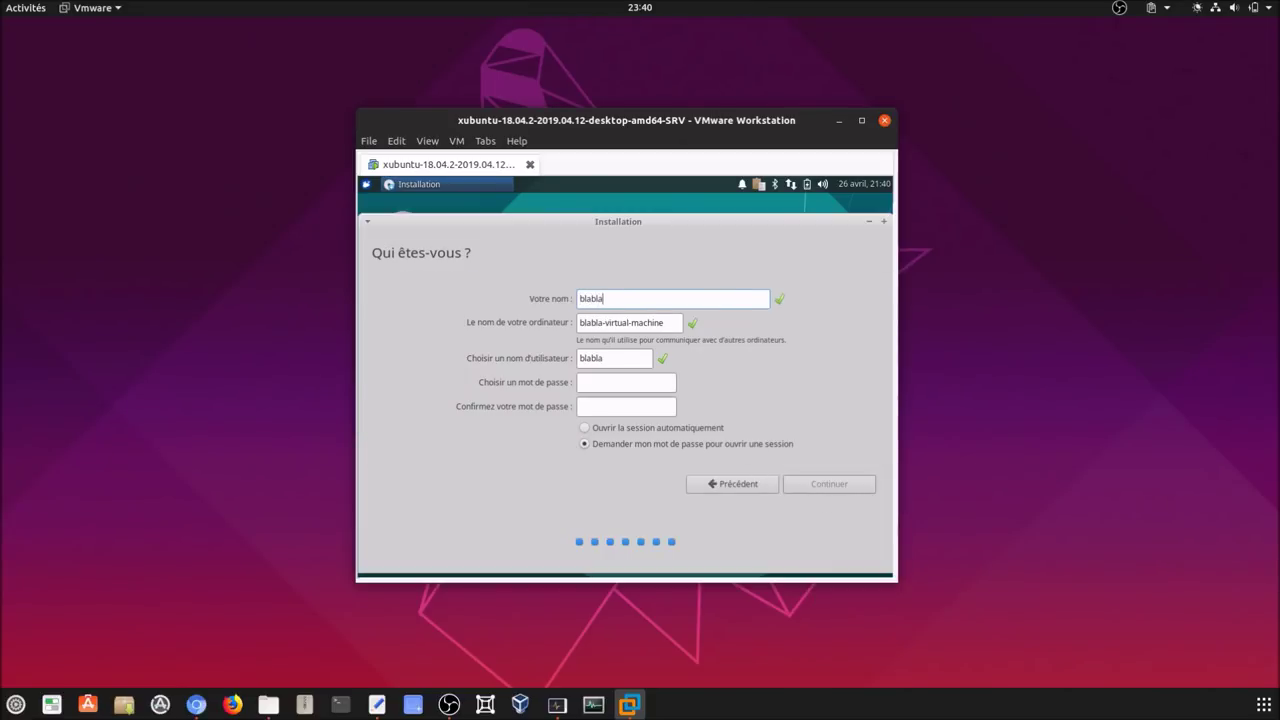
text(teur)
key(Tab)
text(bbl-srv-vm)
key(Tab)
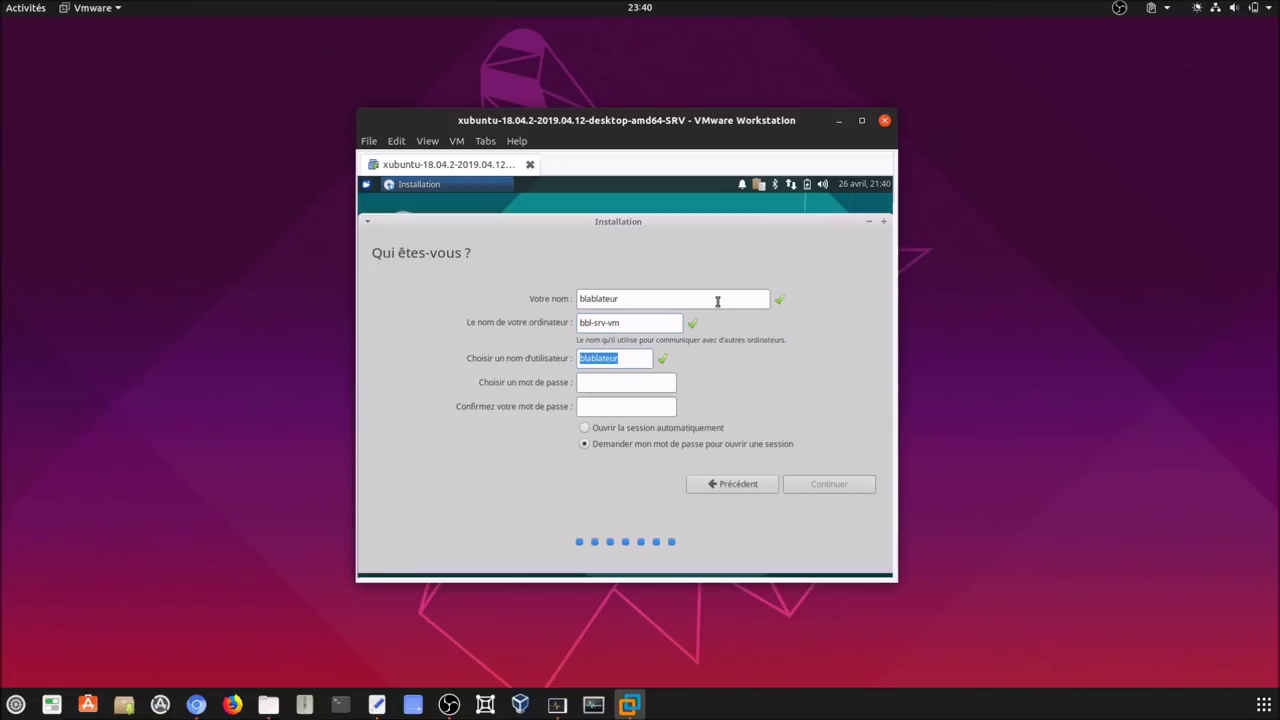
Step: Set the username to bbl, enter and confirm the account password, and continue the installation
text(b)
key(BackSpace)
text(bb******)
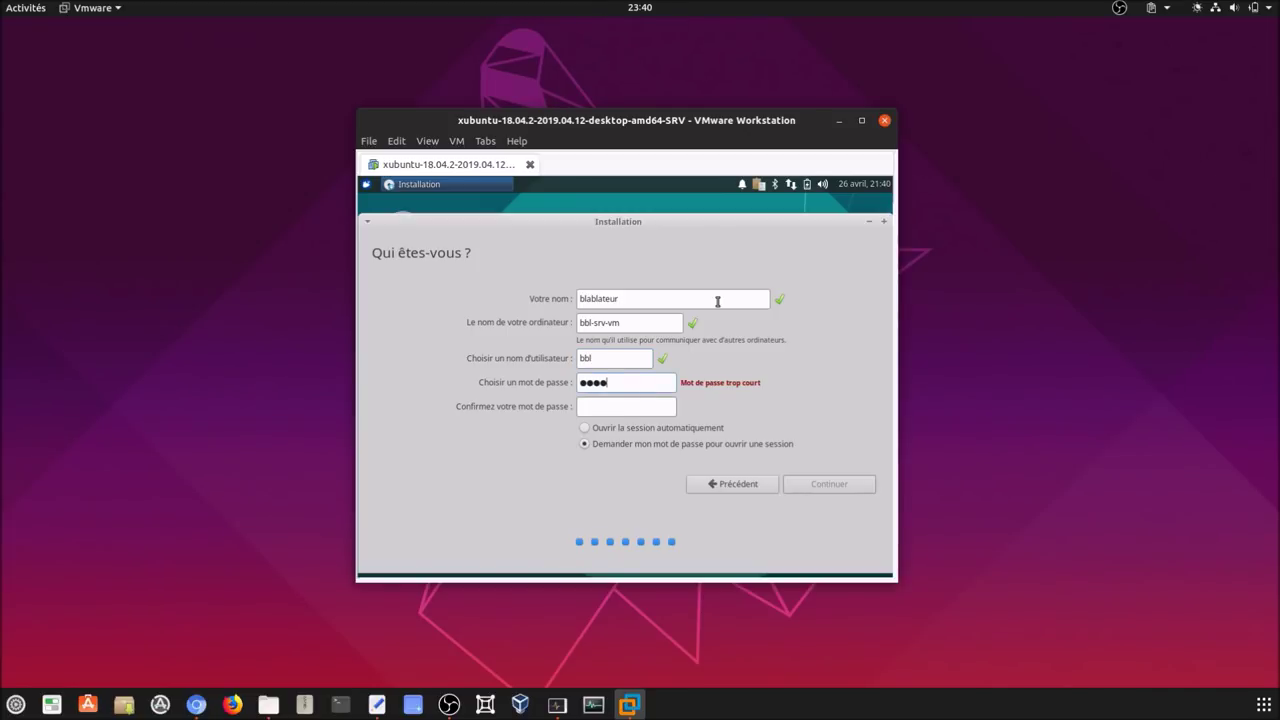
key(Tab)
text(******)
click(833, 487)
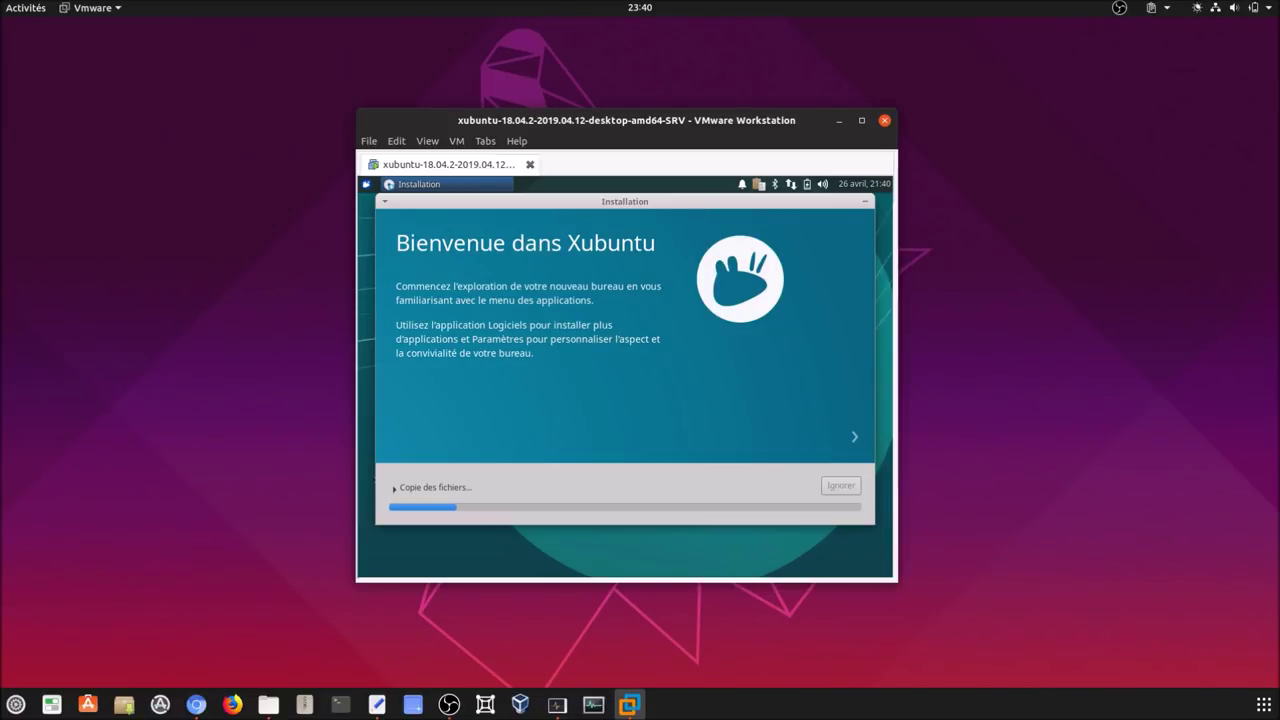
Step: Restart the virtual machine once the Xubuntu installation has finished
key(alt+Tab)
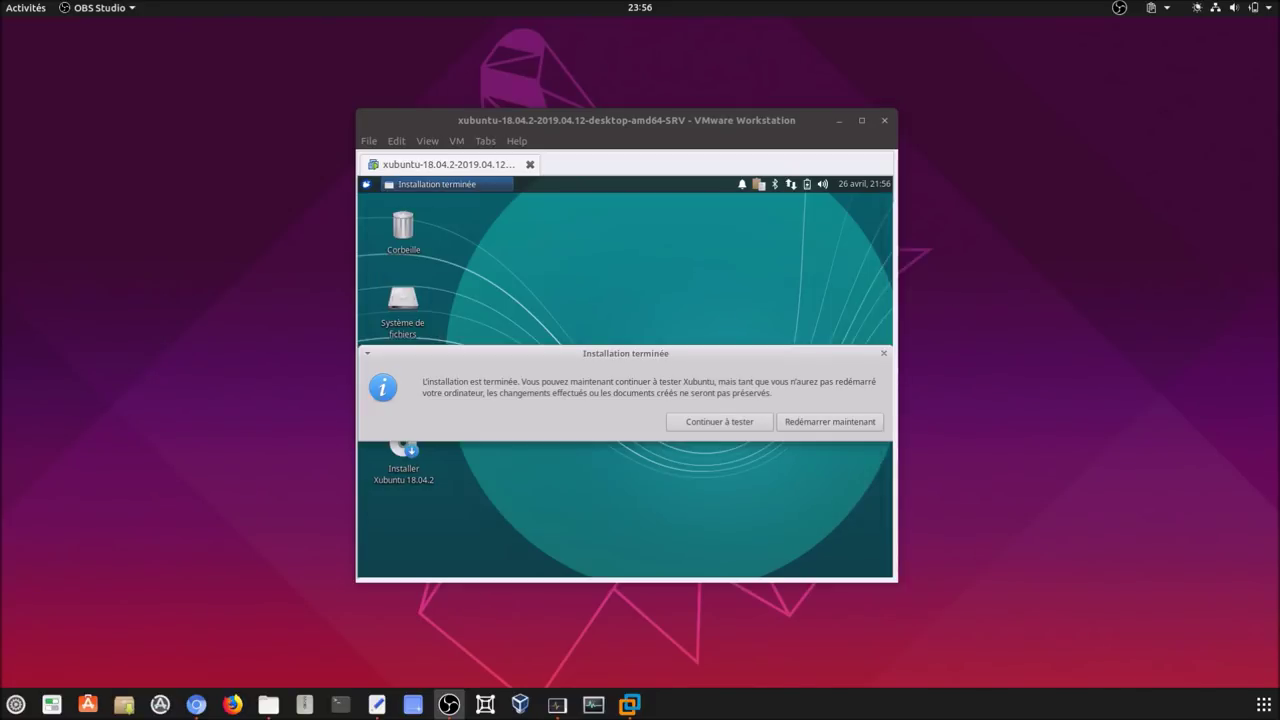
click(806, 423)
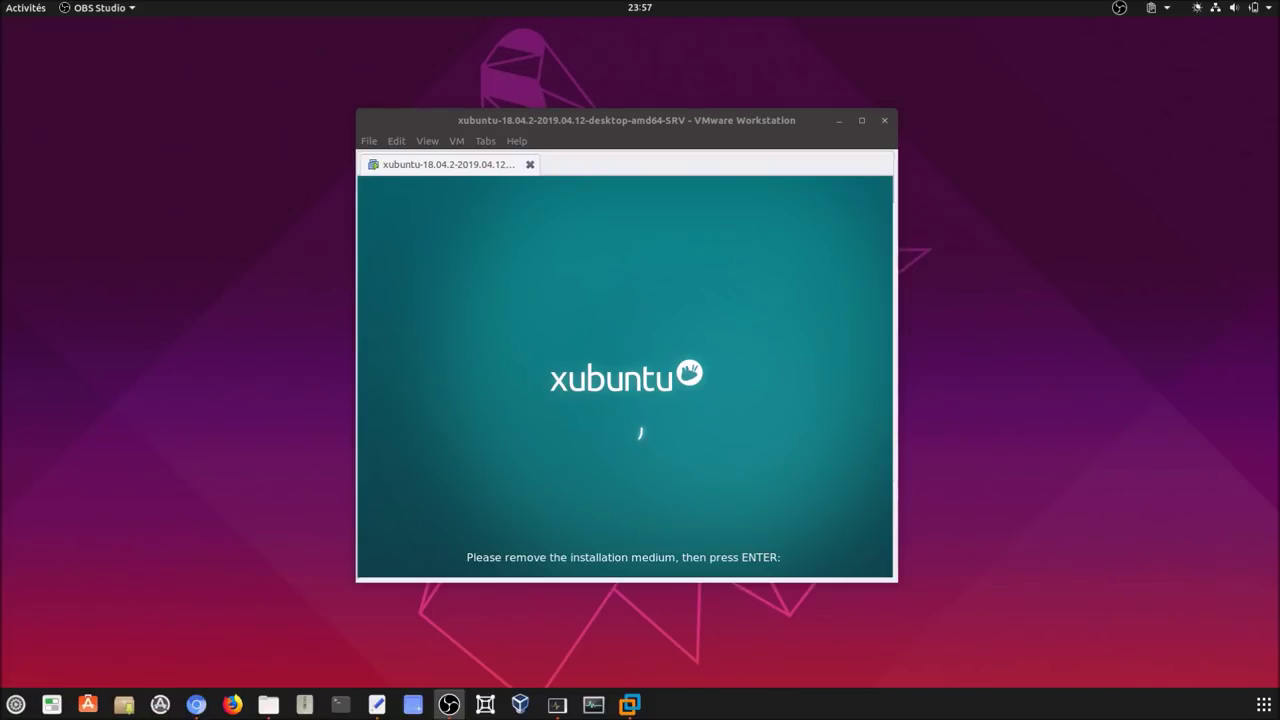
Step: Look at the install commands in cubic-builder-xubuntu-18042-srv.txt, then switch back to VMware Workstation
click(377, 704)
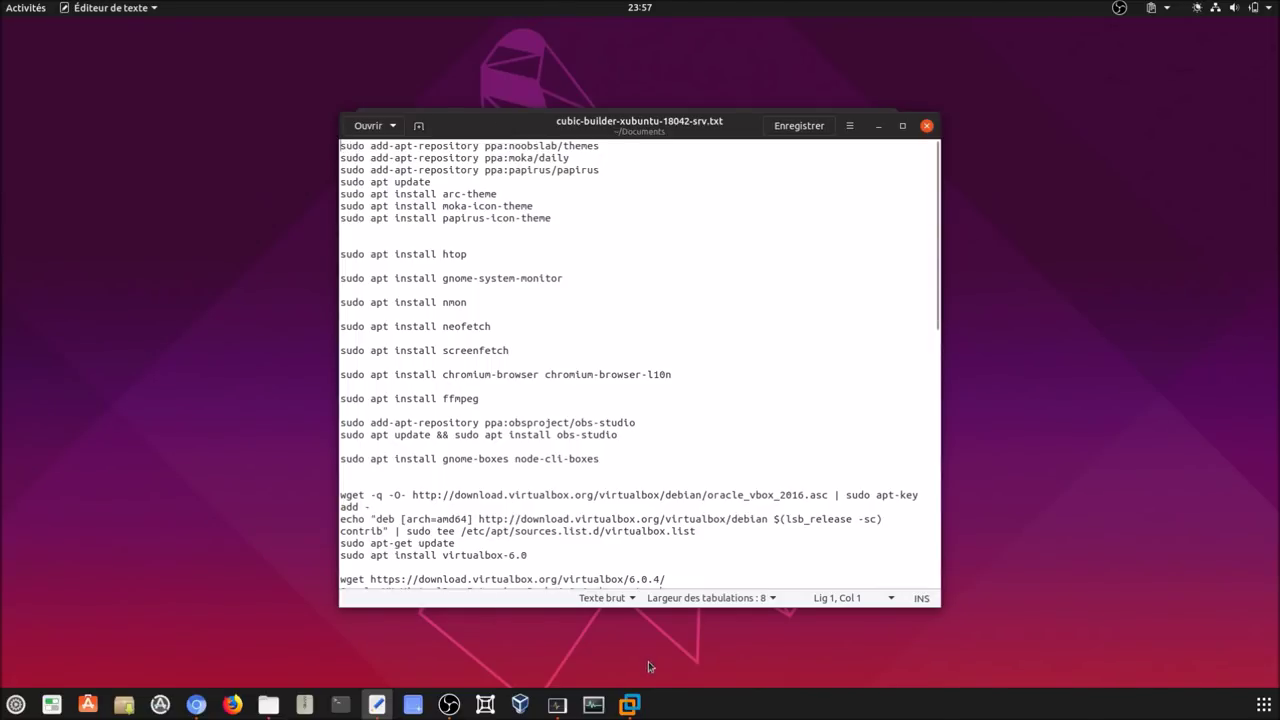
click(629, 704)
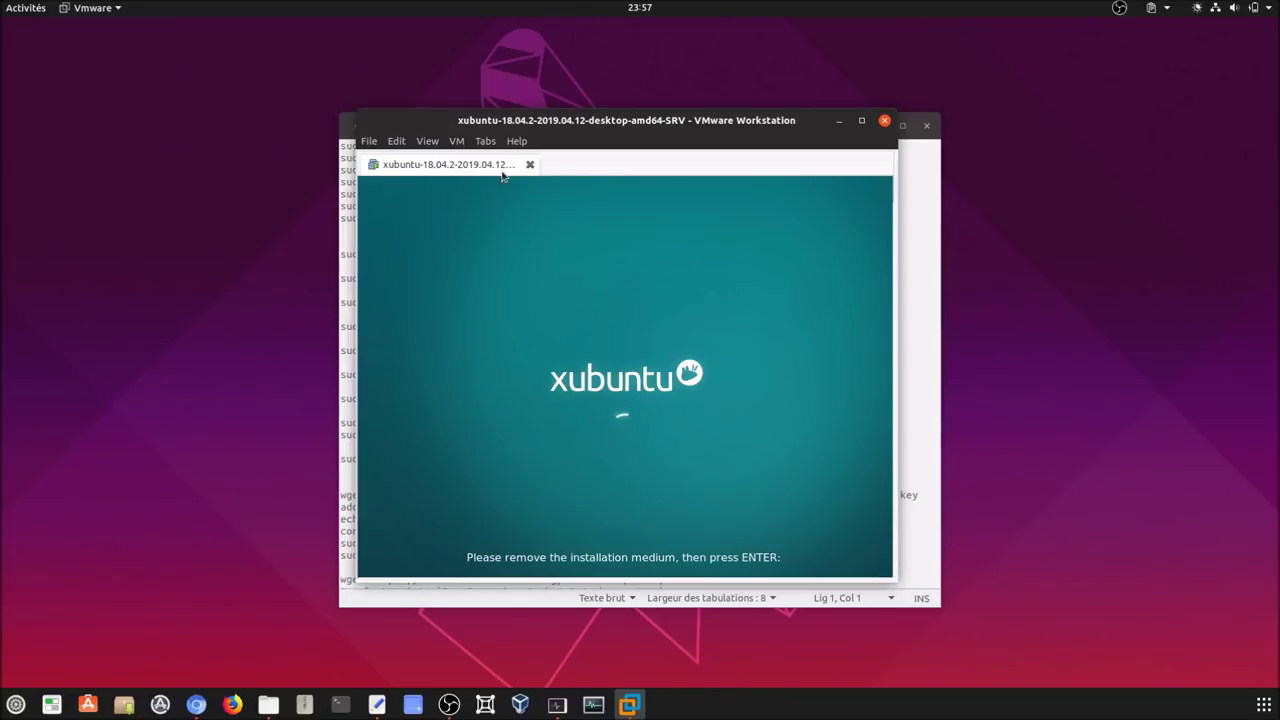
Step: Restart the guest from the virtual machine's power options to get past the installation medium prompt
right_click(468, 171)
mouse_move(533, 203)
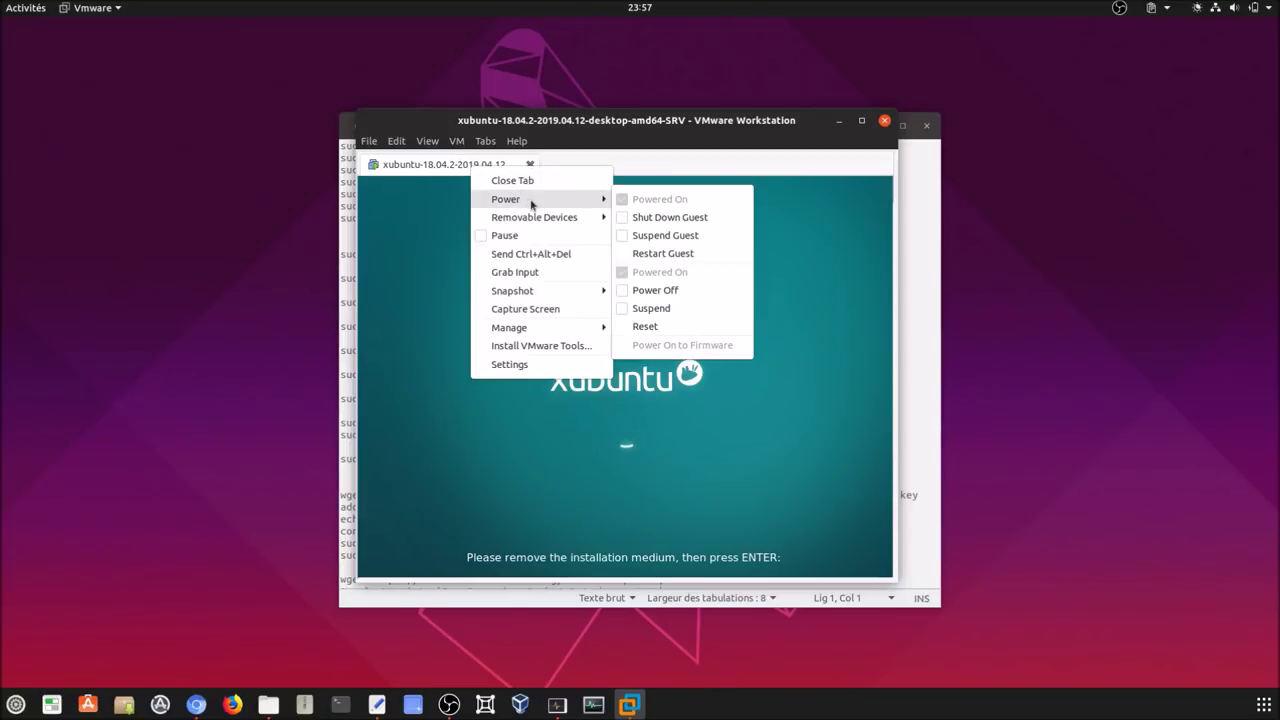
click(703, 254)
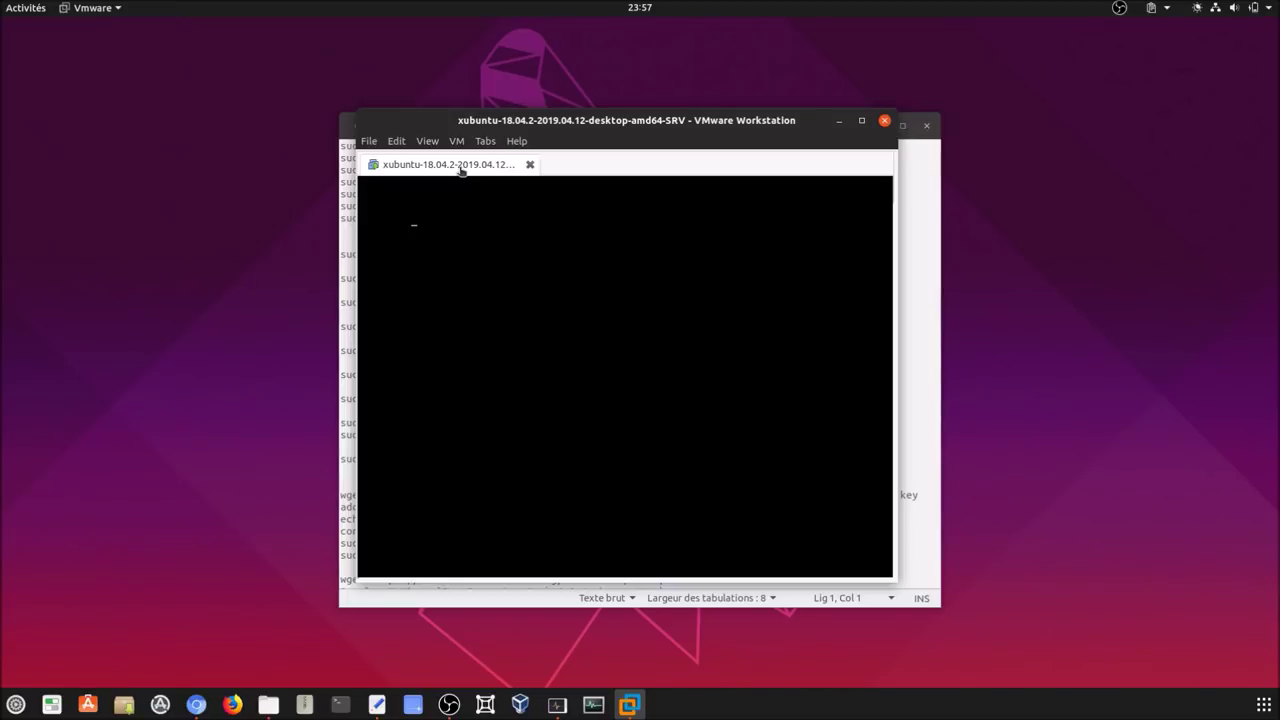
Step: Switch the virtual machine's CD/DVD (SATA) drive from the ISO image to a physical drive and save the settings
right_click(463, 167)
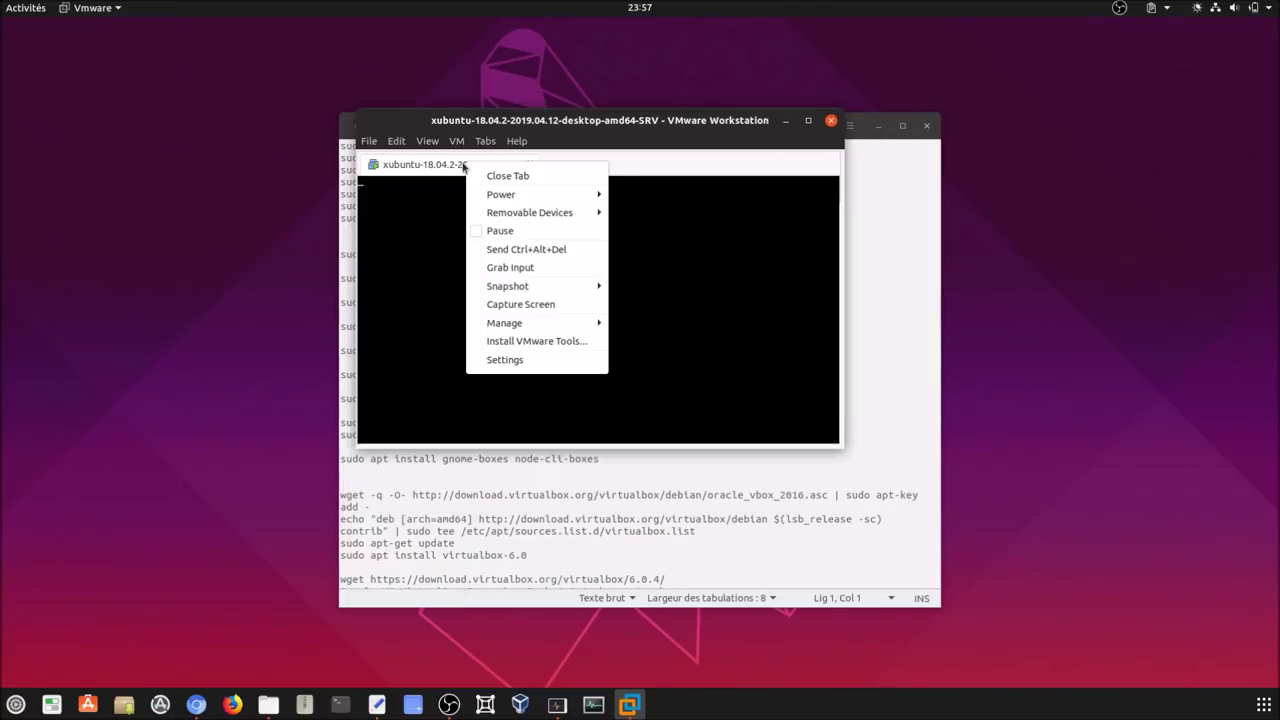
click(541, 360)
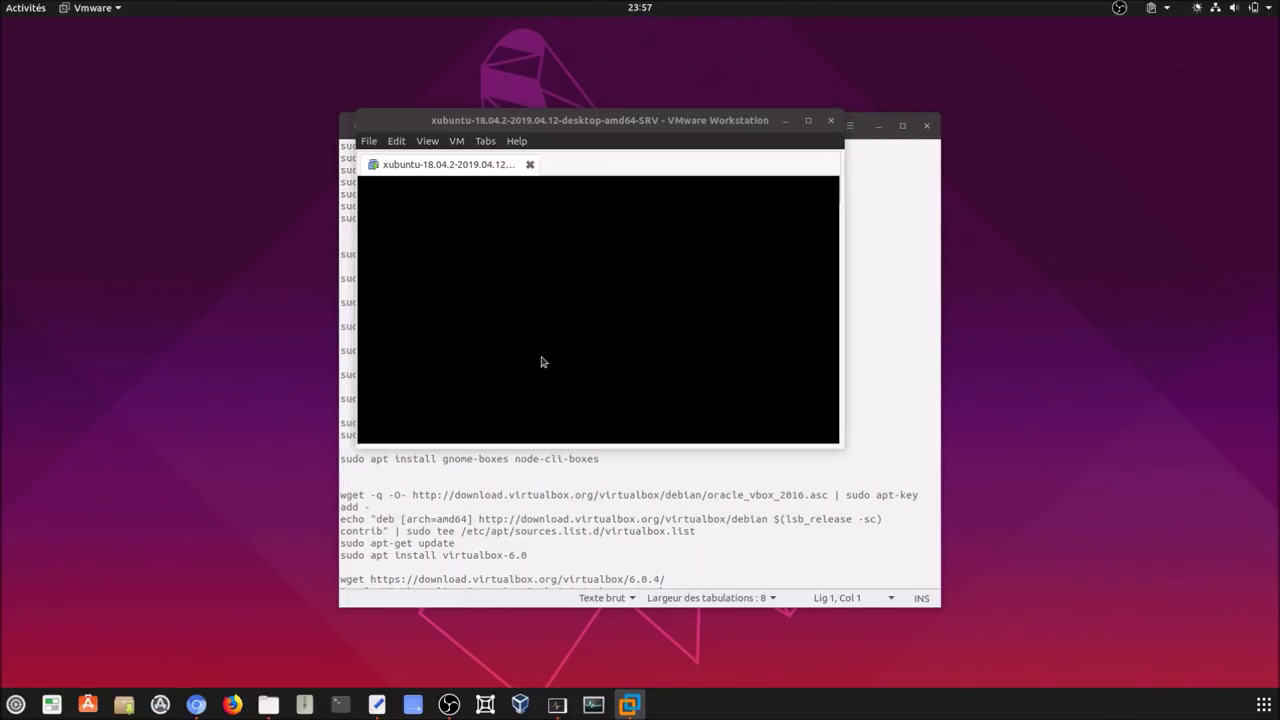
click(460, 209)
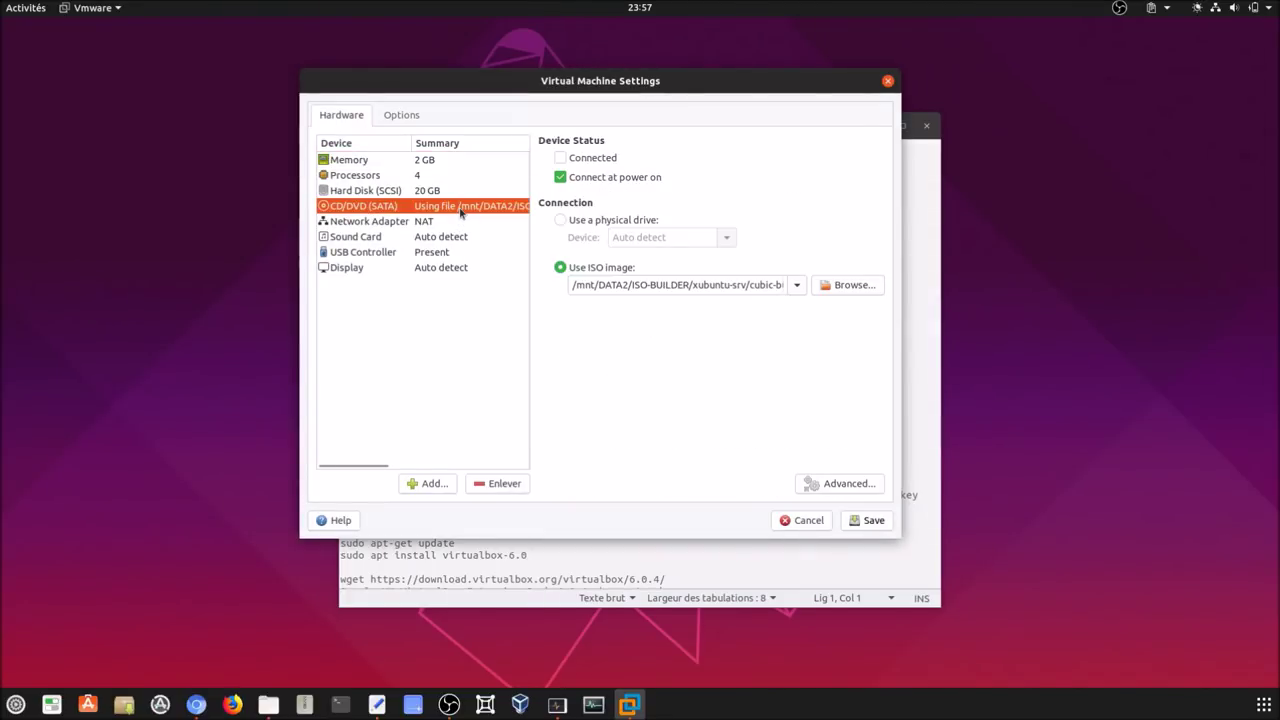
click(561, 220)
click(872, 521)
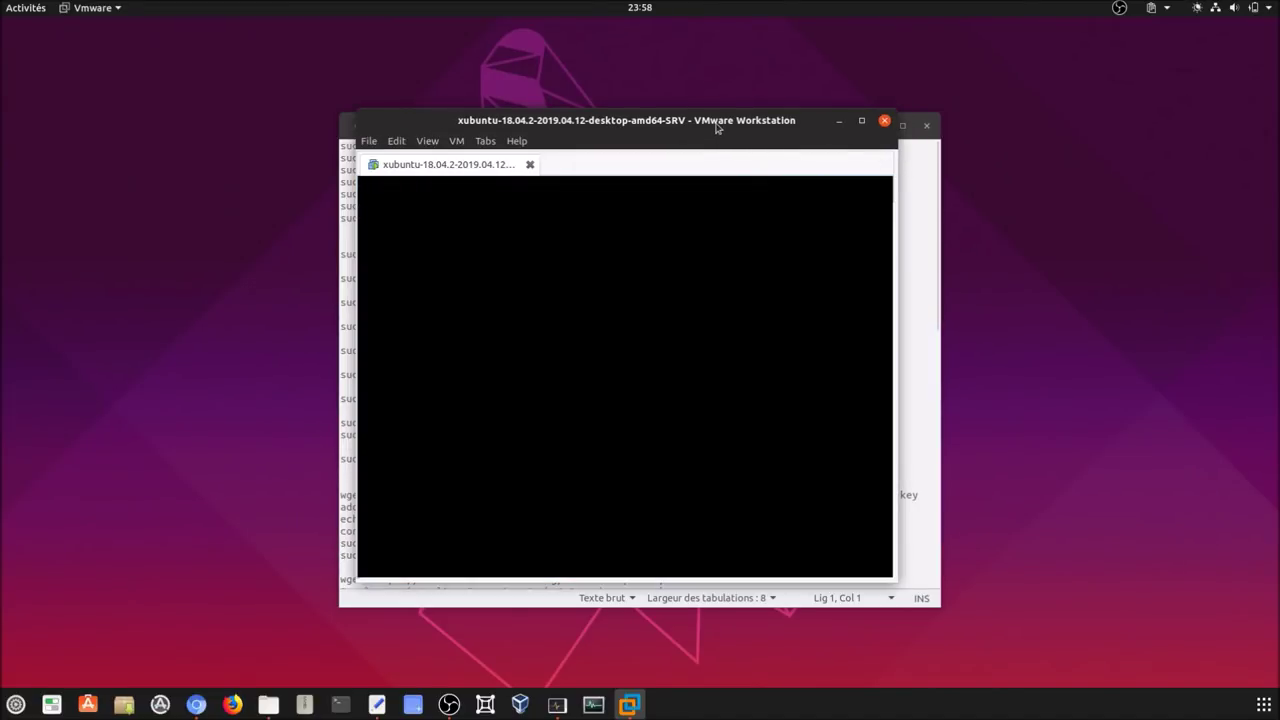
Step: Move the virtual machine window and the cubic-builder-xubuntu-18042-srv.txt window apart so neither covers the other
drag(716, 128, 395, 53)
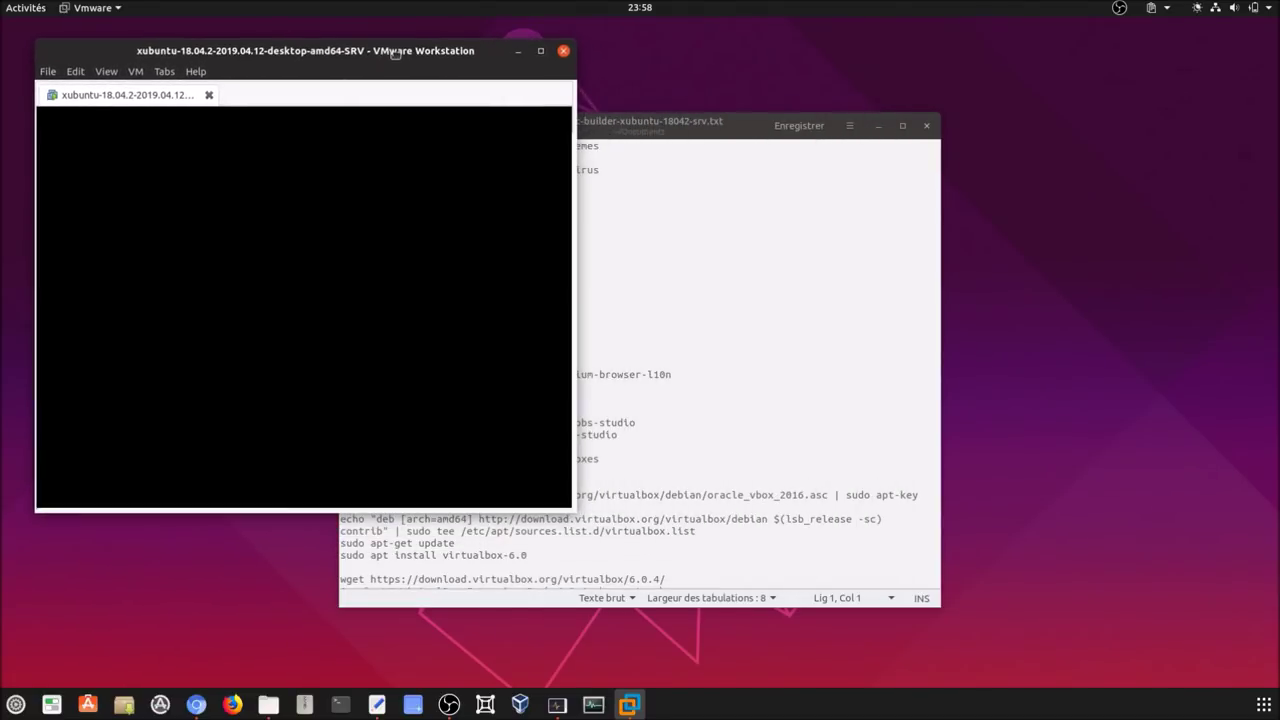
drag(784, 134, 1034, 238)
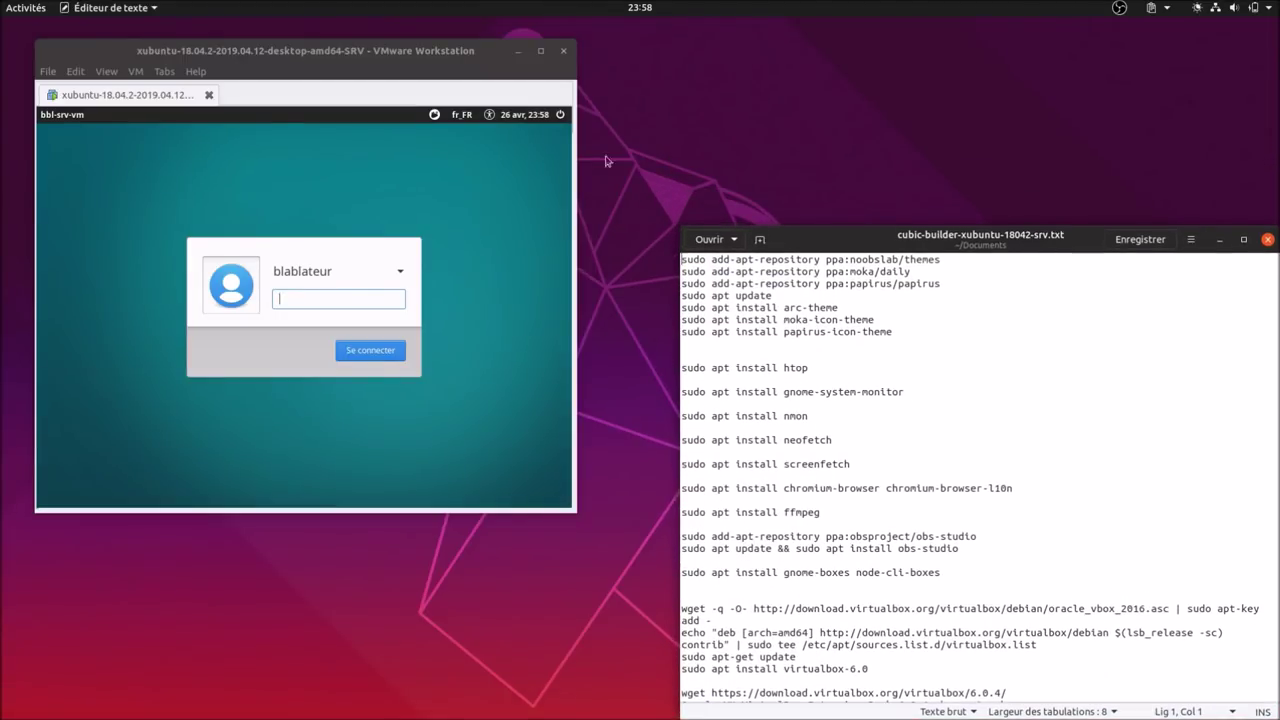
Step: Log in to the installed Xubuntu system with the account password and allow ClipIt to save its history
click(356, 299)
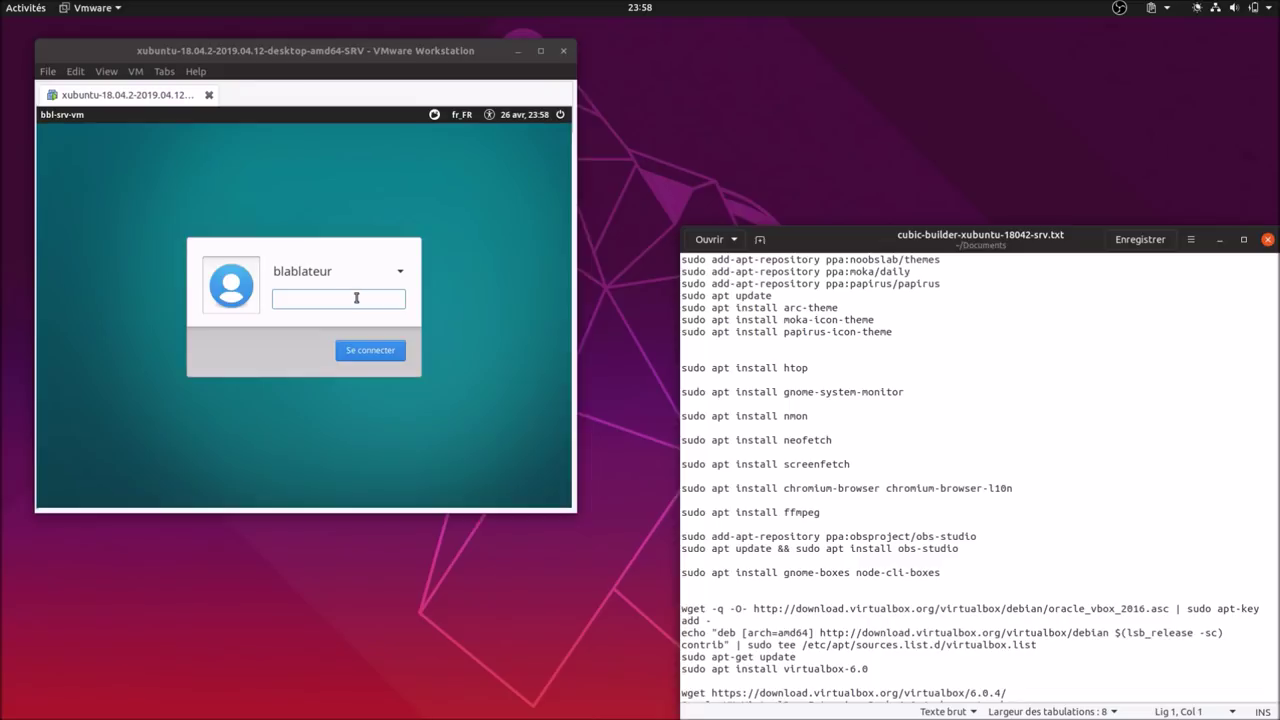
text(•••••)
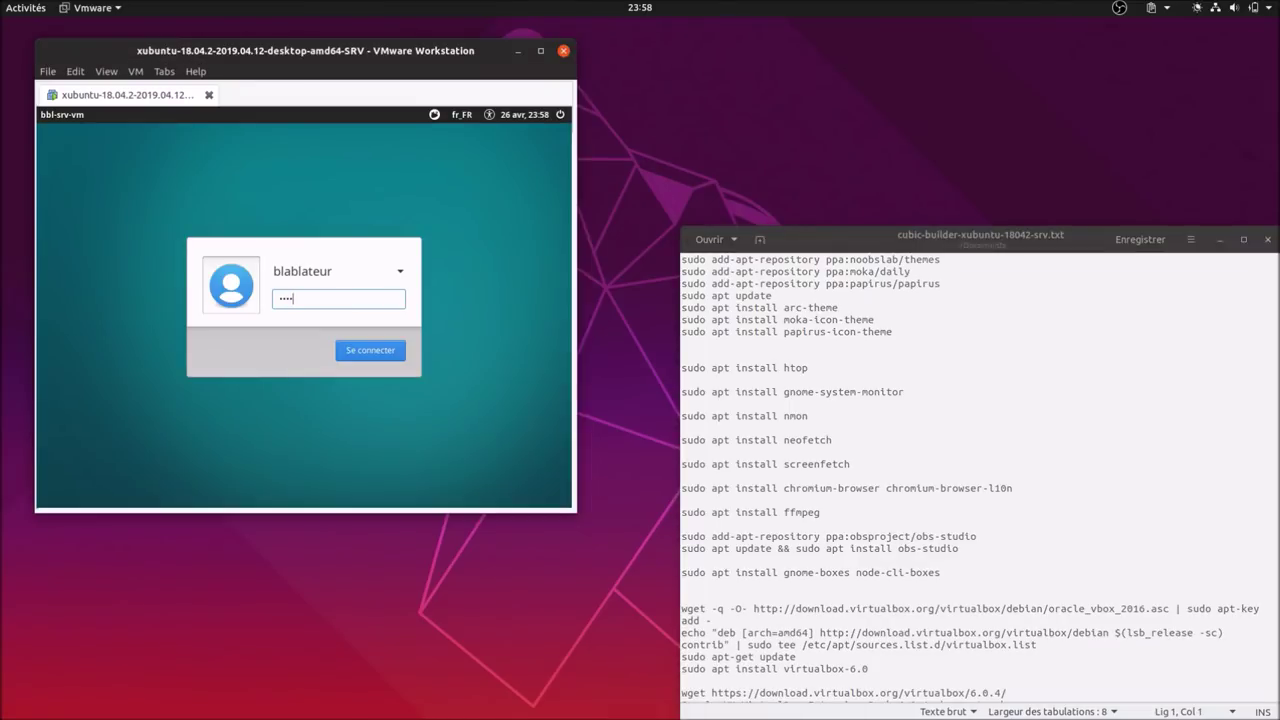
key(Return)
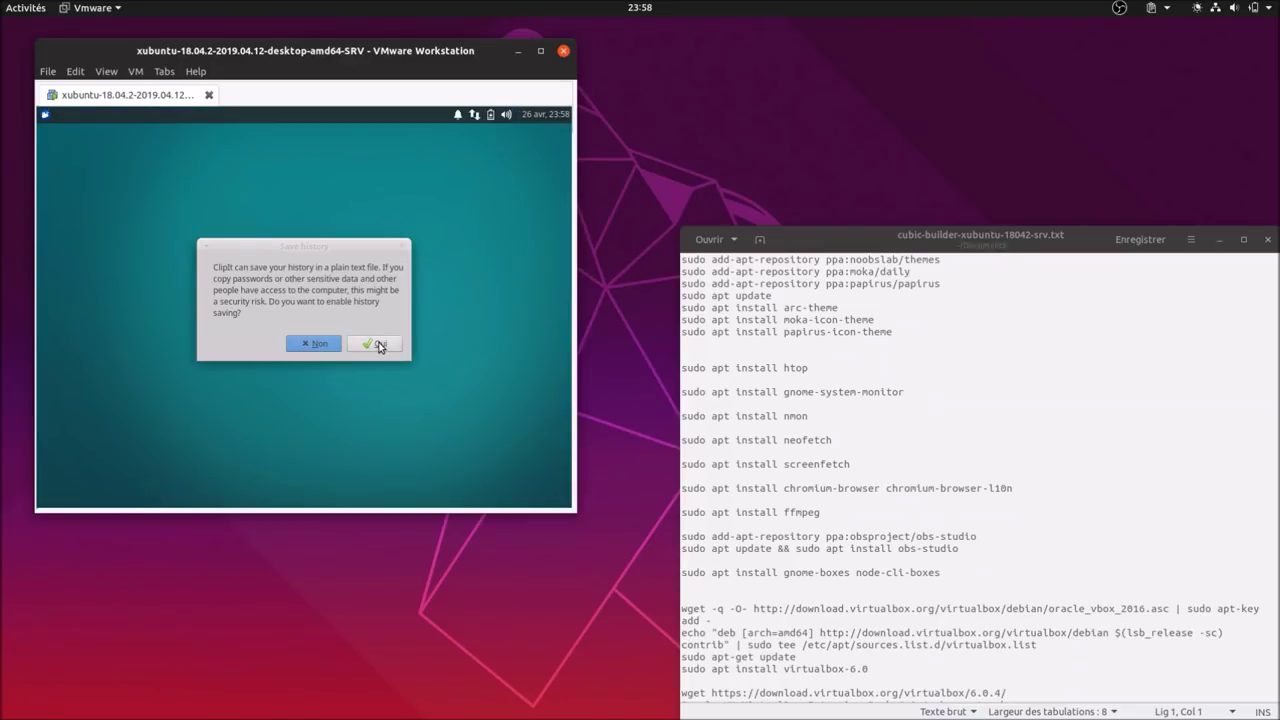
click(377, 344)
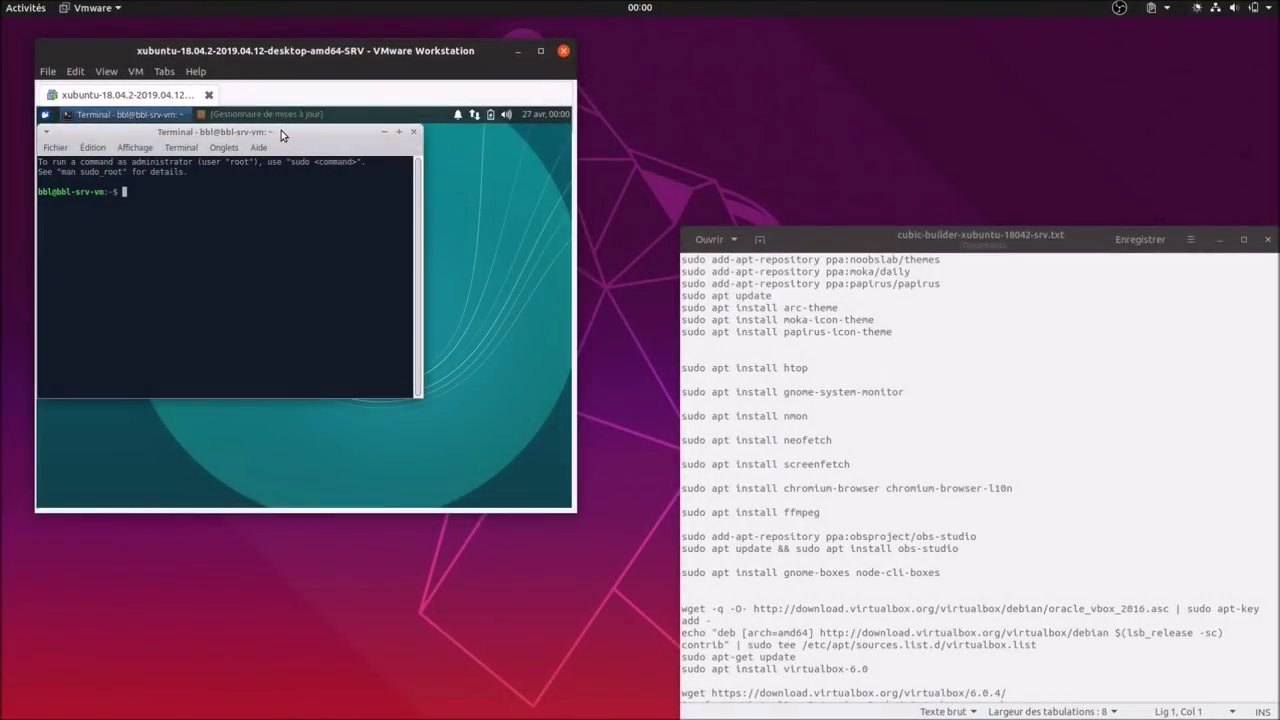
Step: Install open-vm-tools-desktop with apt in the guest's terminal, authorising with the account password, and postpone the offered system updates
drag(281, 130, 367, 167)
text(sudo apt i)
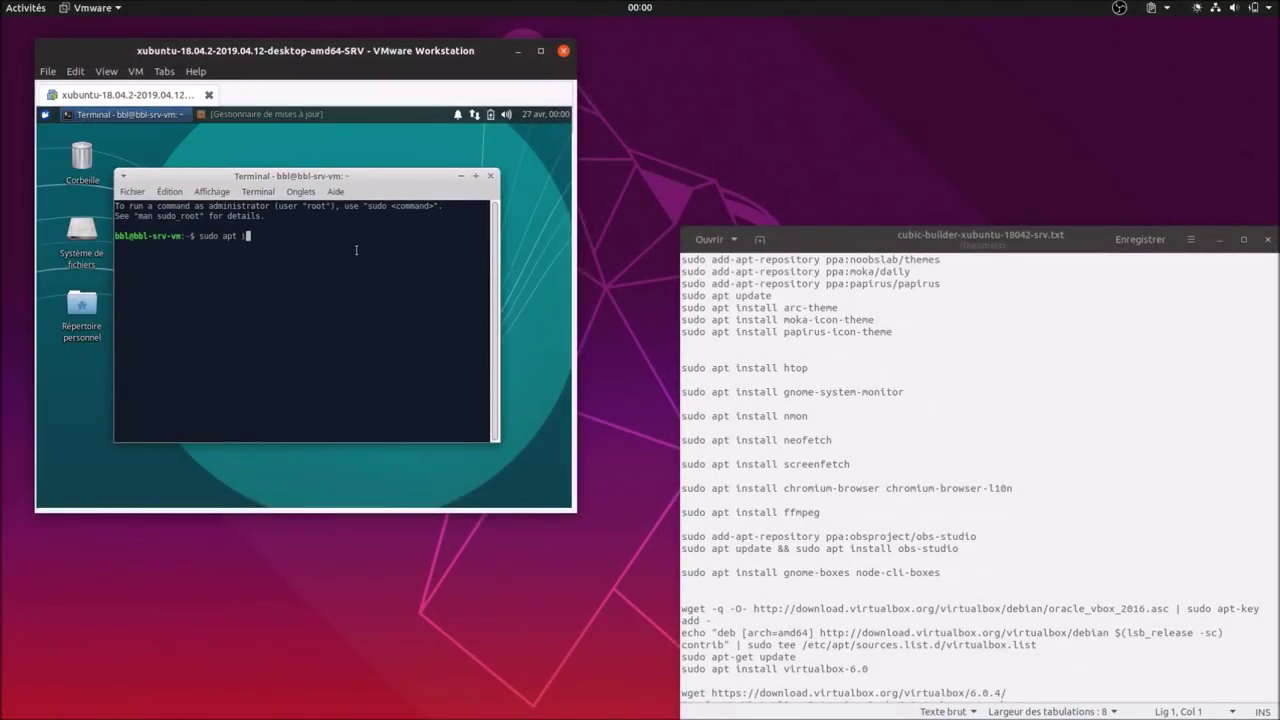
text(nstall open-vm-tools-desktop)
key(Return)
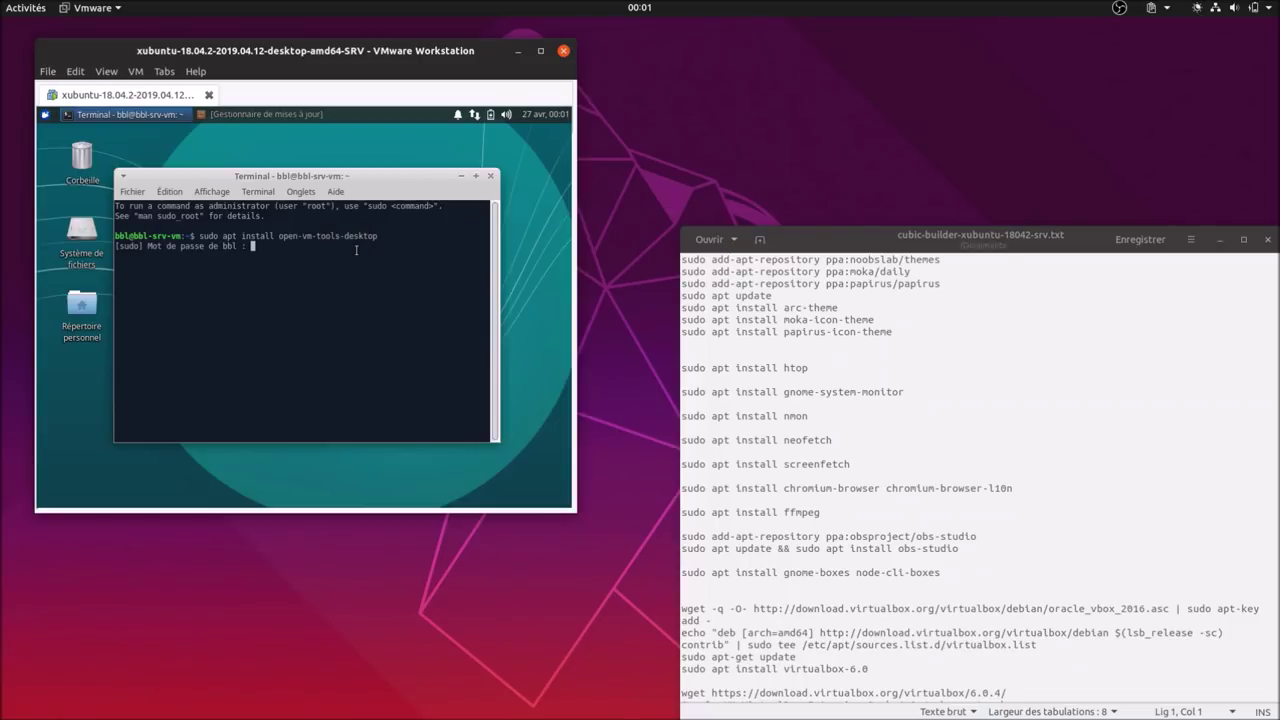
key(Return)
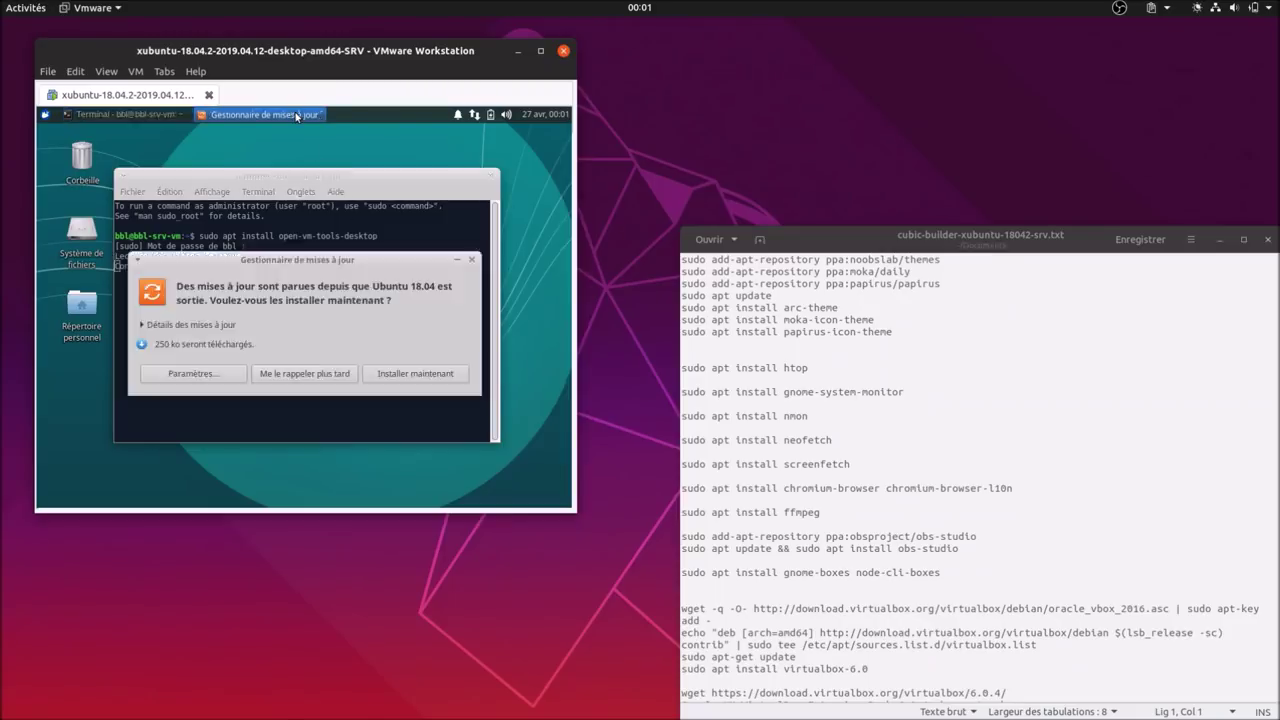
click(337, 376)
text(o)
key(Return)
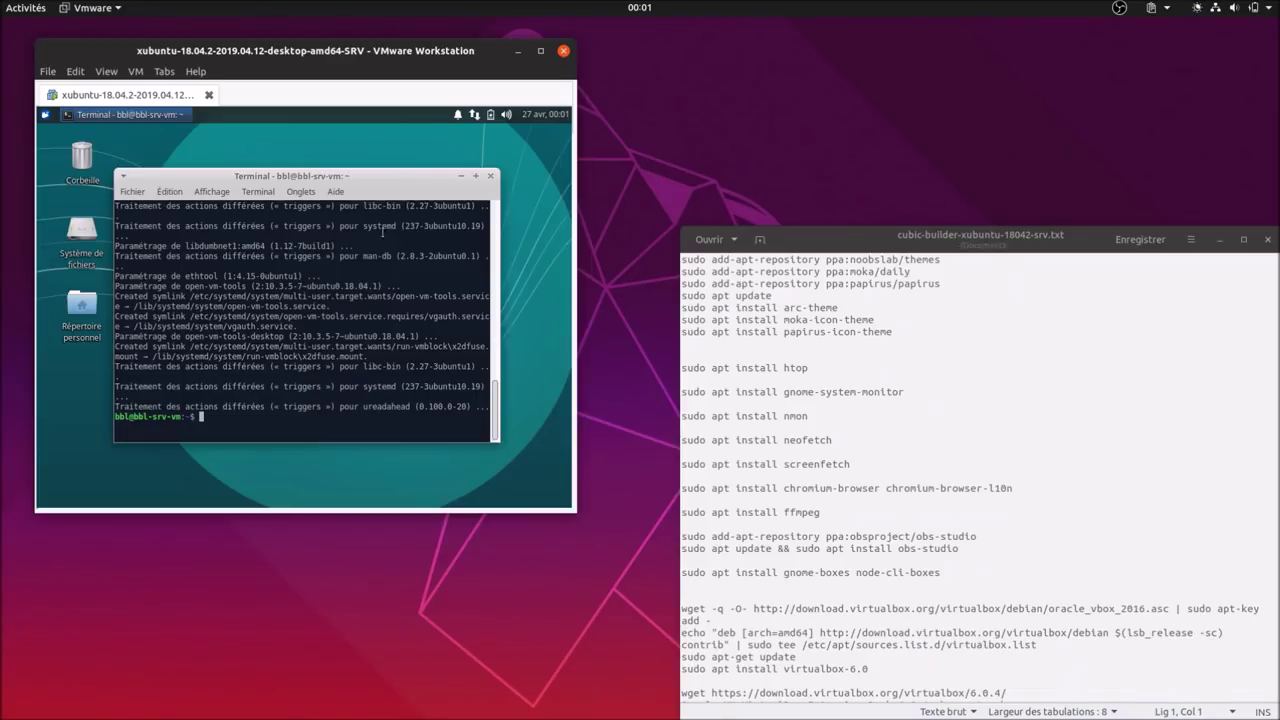
Step: Close the terminal and restart the Xubuntu guest, logging back in with the account password
click(490, 176)
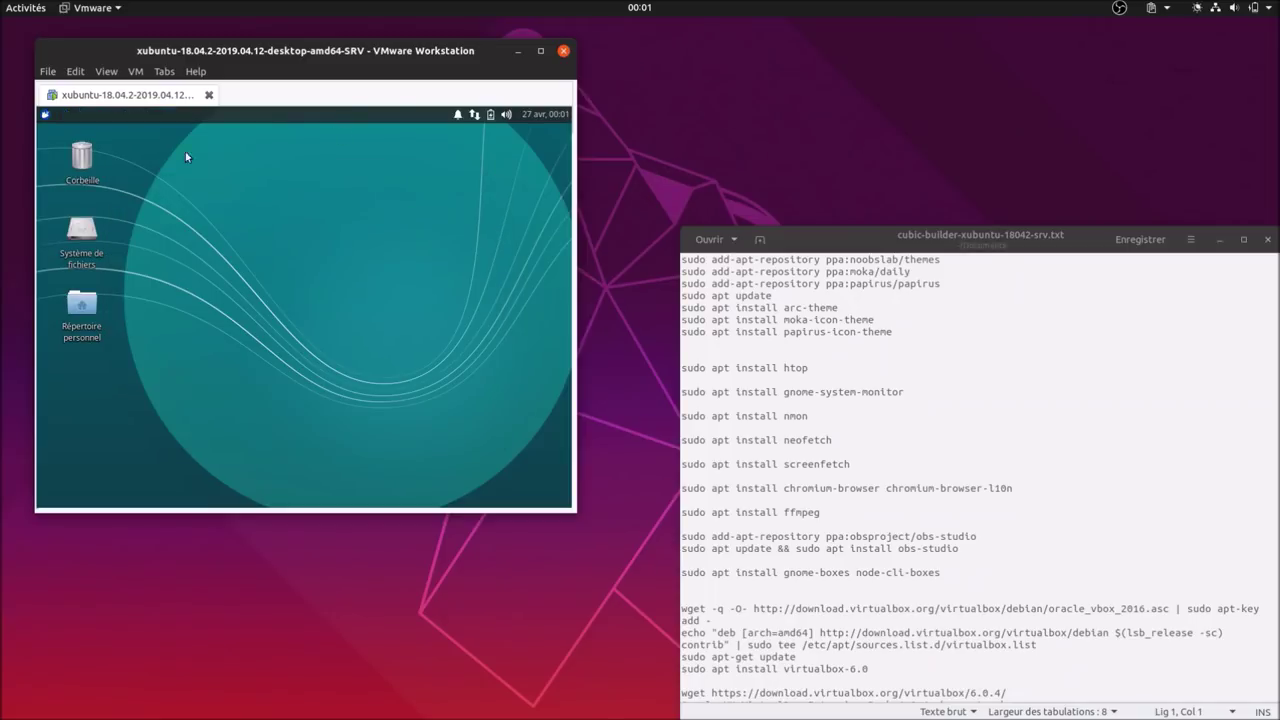
click(45, 114)
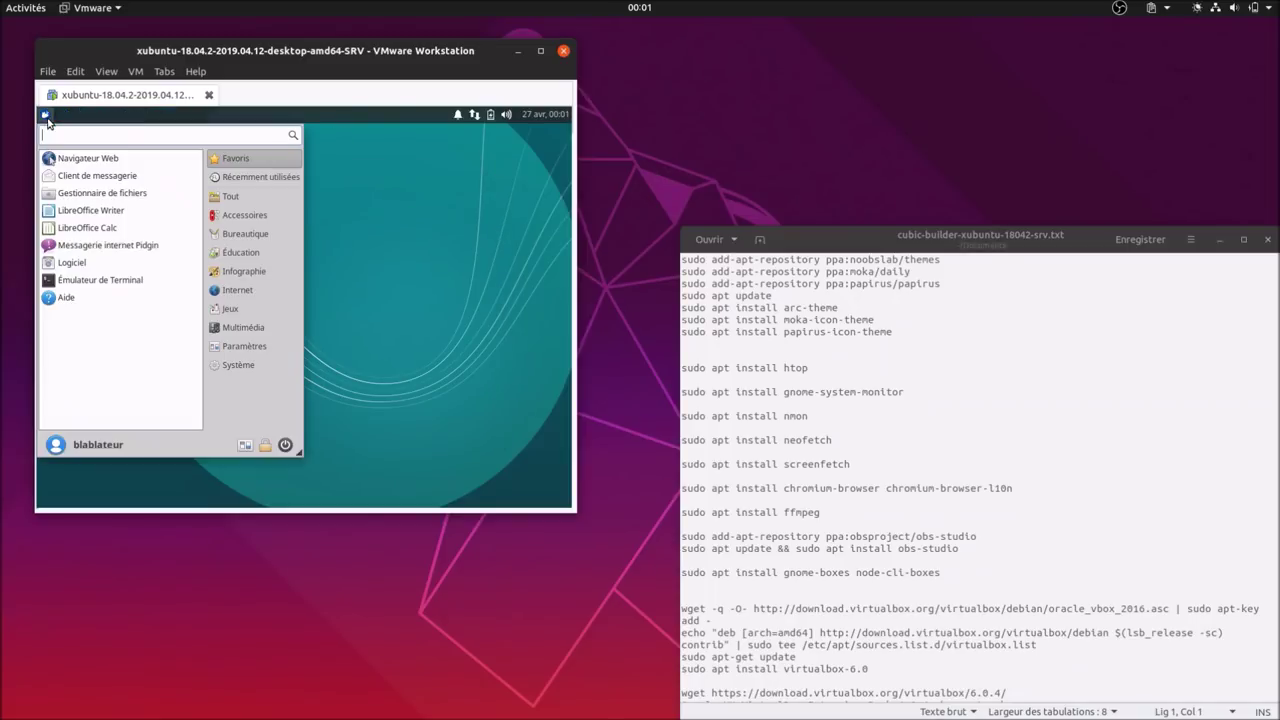
click(285, 444)
click(303, 260)
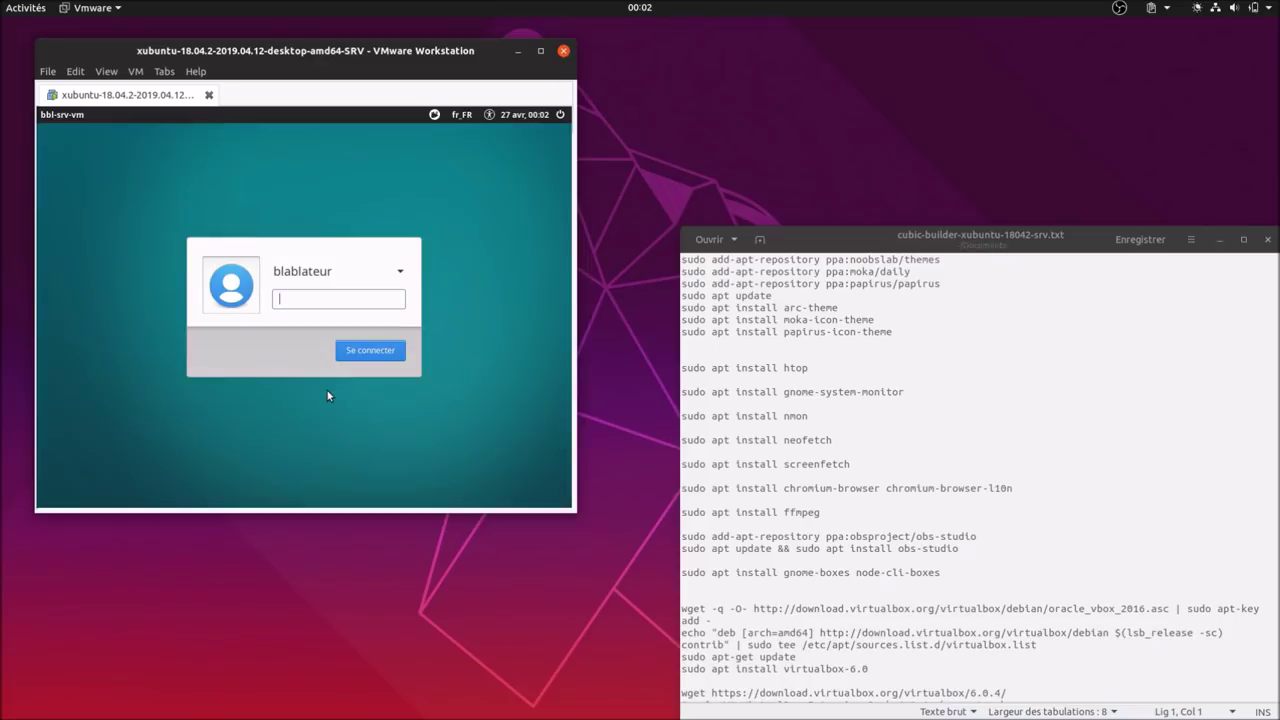
text(•••••)
key(Return)
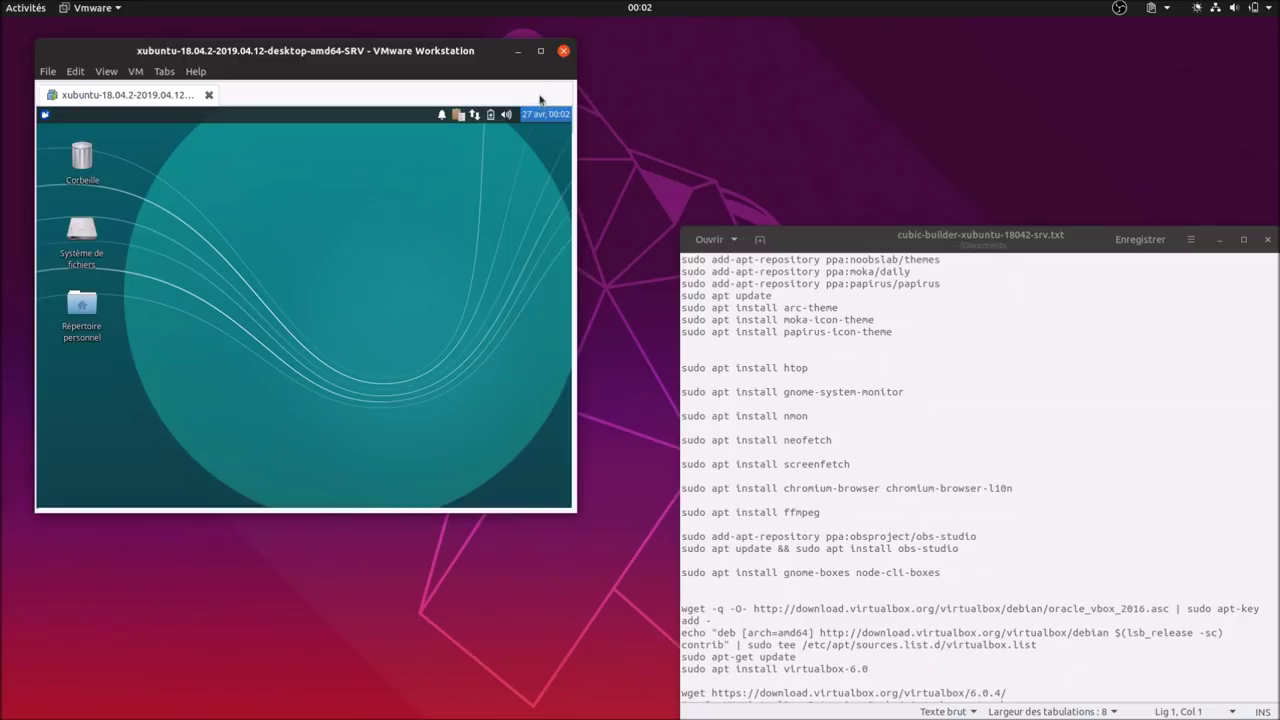
Step: Tile the virtual machine window and the install-commands text file side by side, each filling half of the screen
click(540, 53)
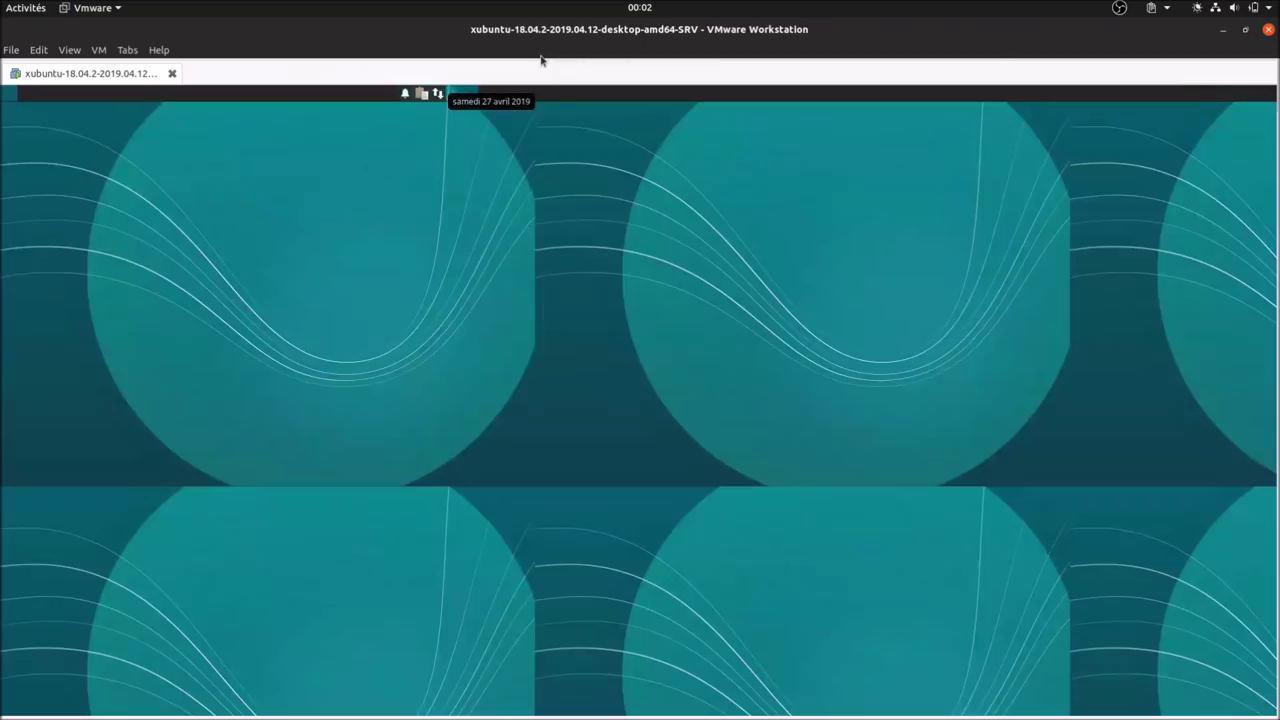
click(1246, 30)
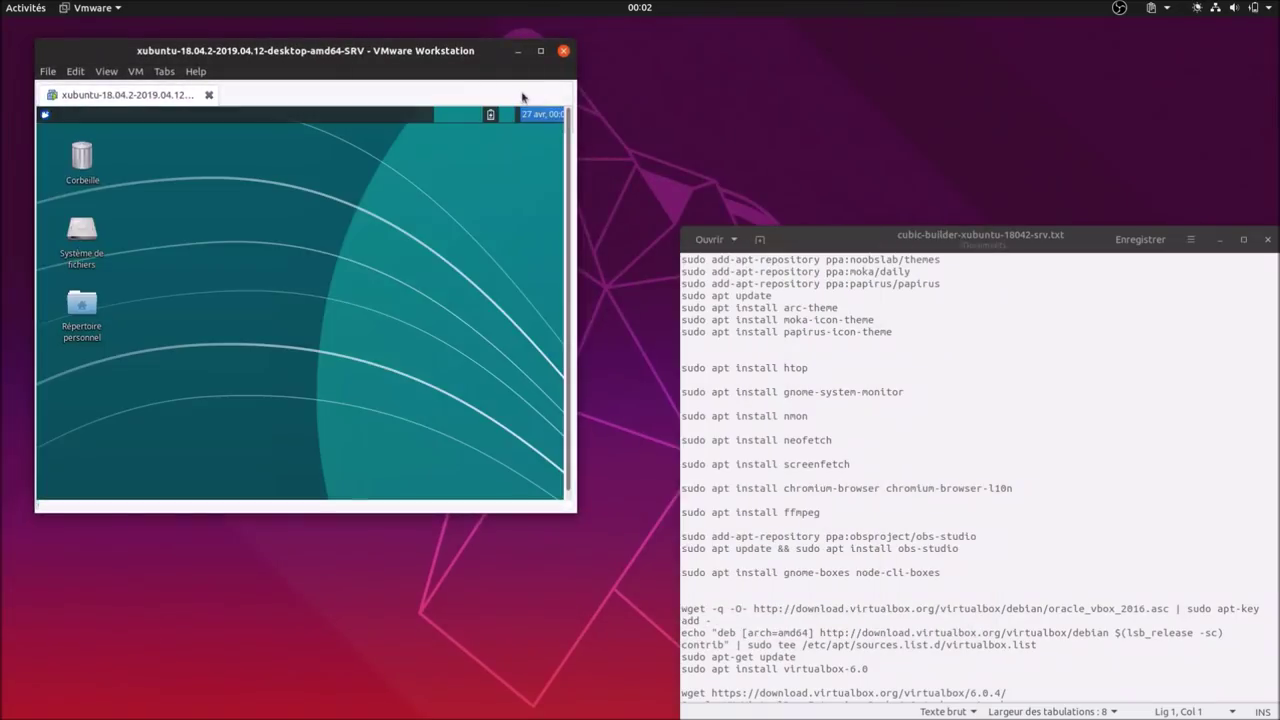
drag(428, 54, 3, 60)
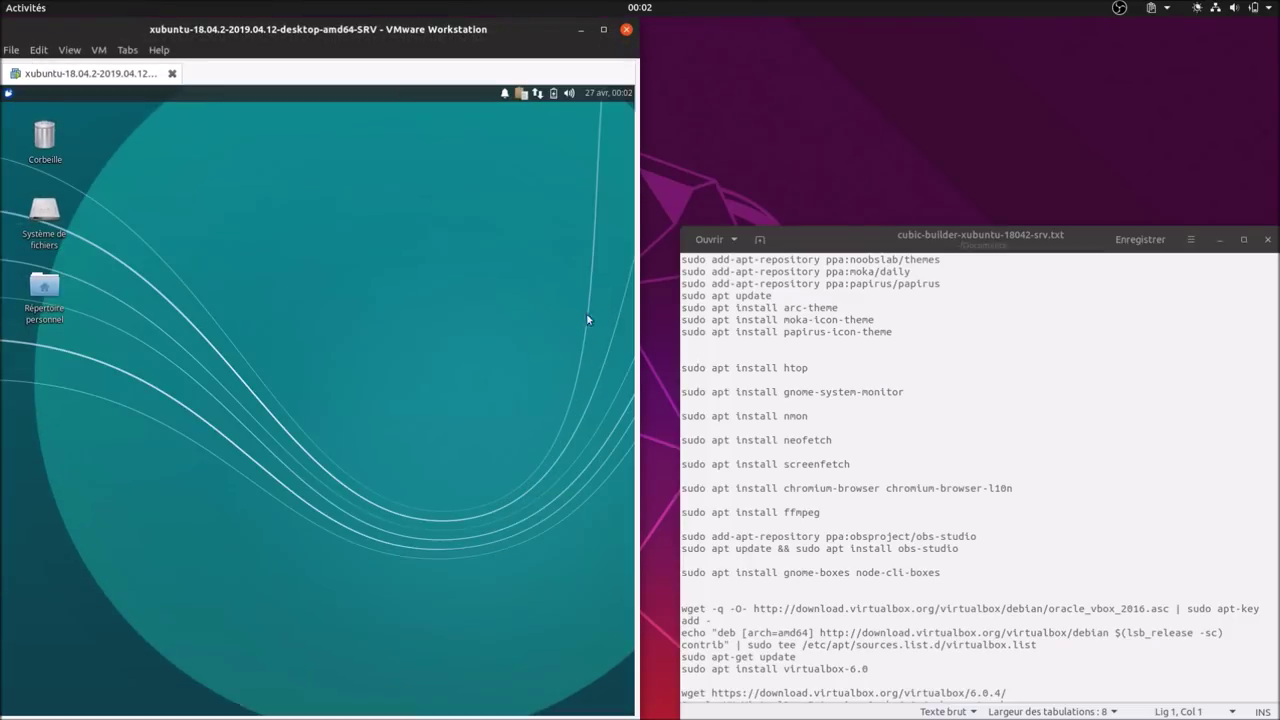
drag(855, 245, 1279, 245)
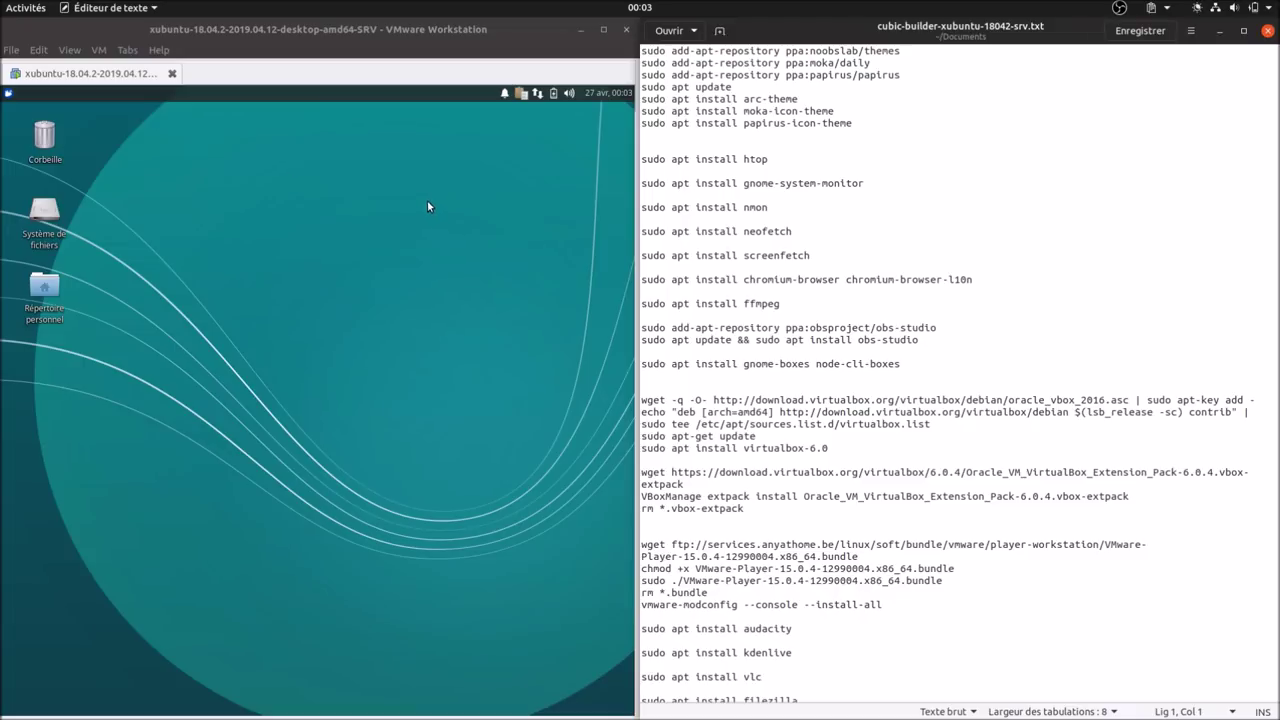
Step: In Xubuntu's appearance settings, try the Arc and Arc-Darker styles and set the desktop style to Arc-Dark
click(10, 94)
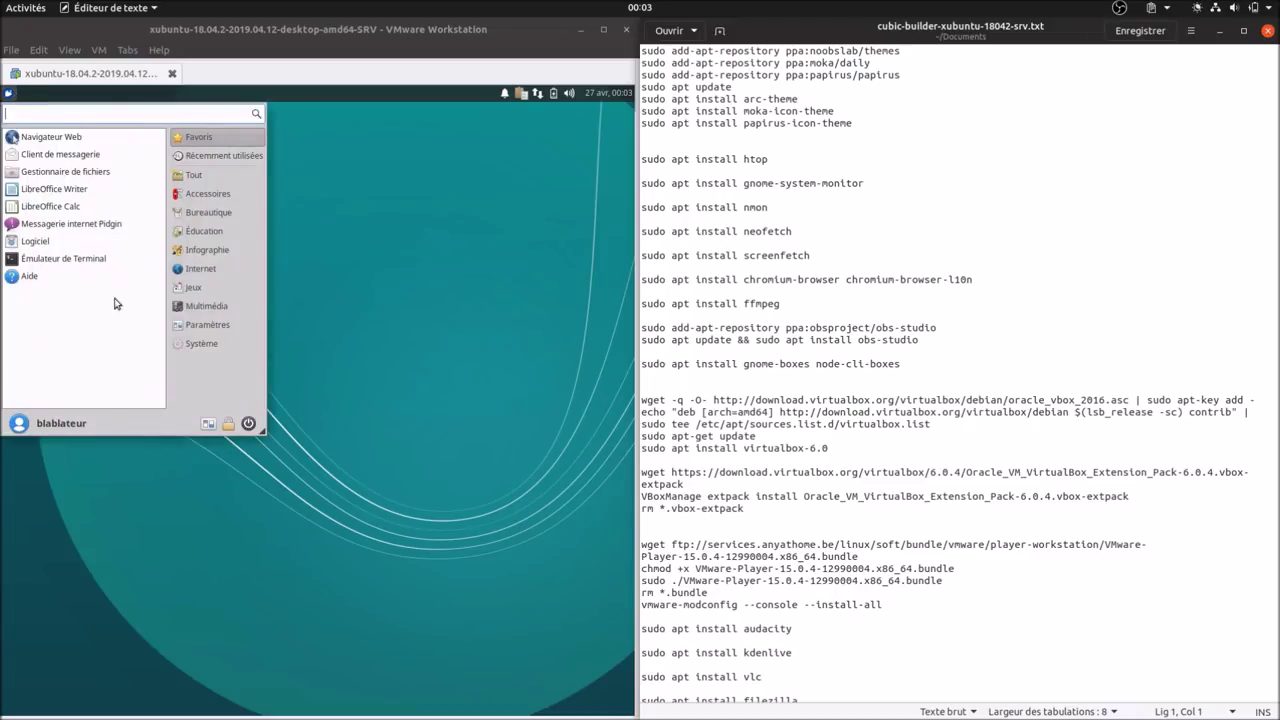
click(209, 424)
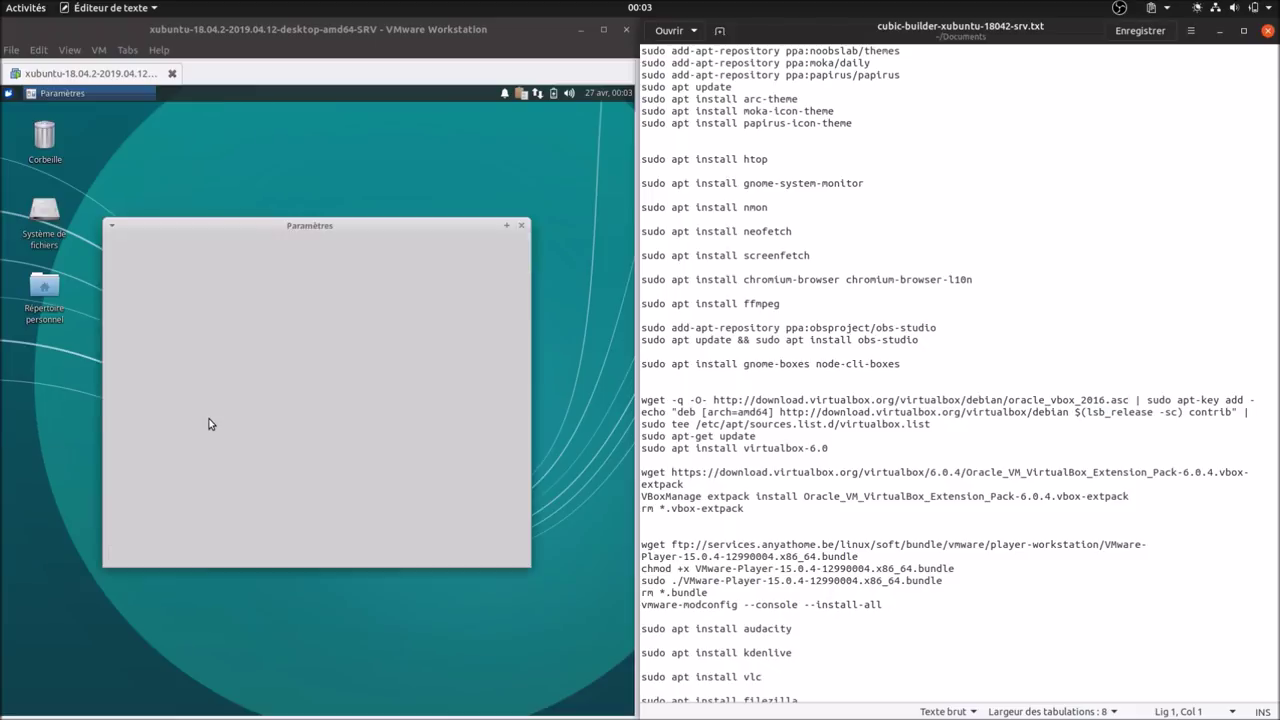
click(284, 319)
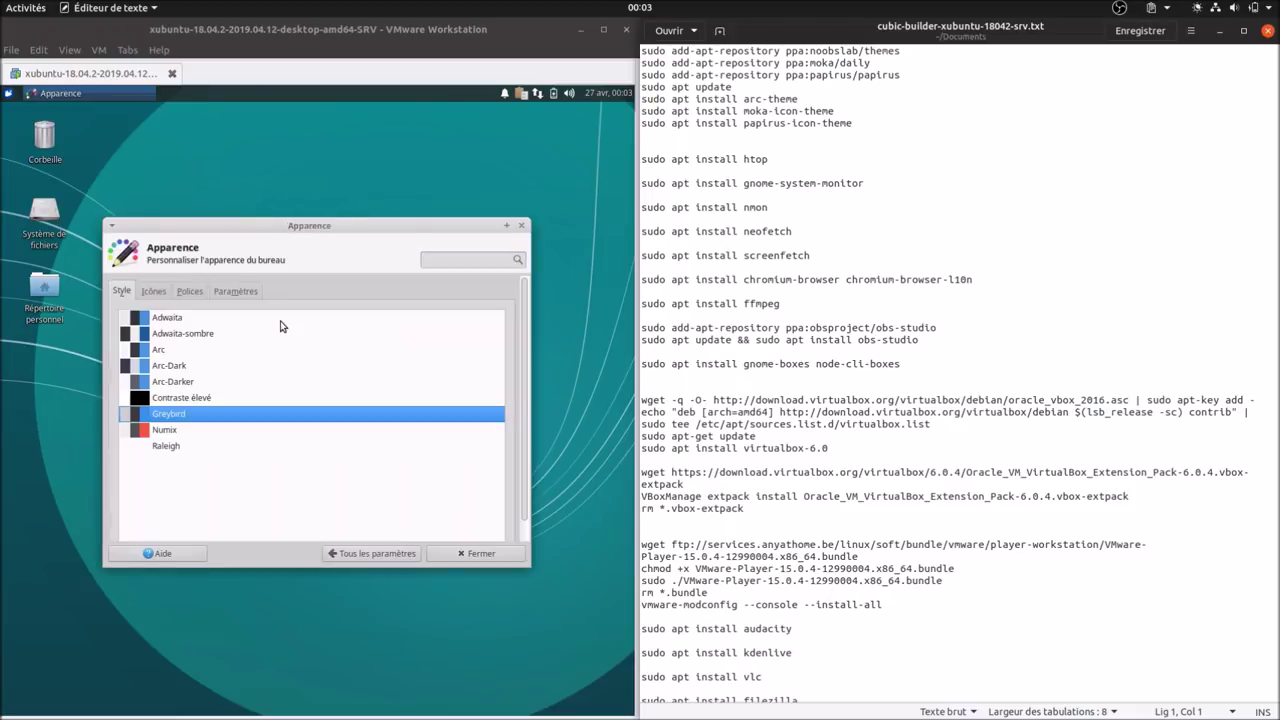
click(164, 352)
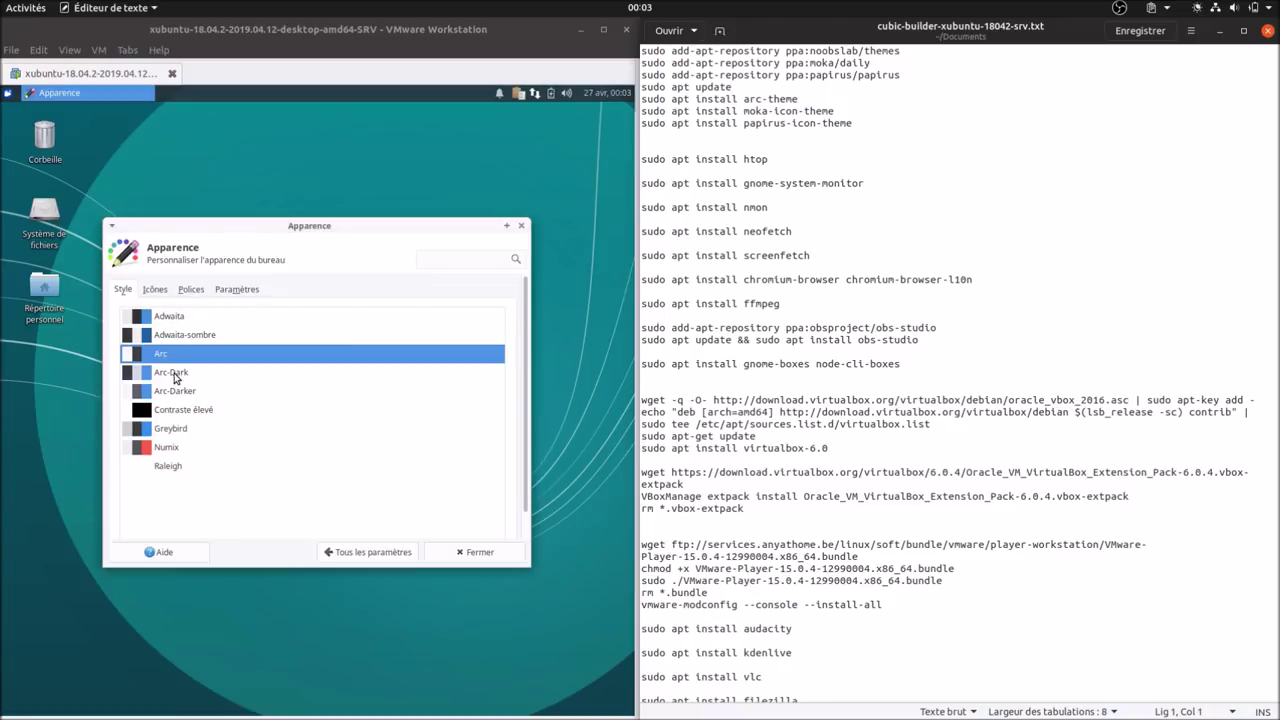
click(174, 376)
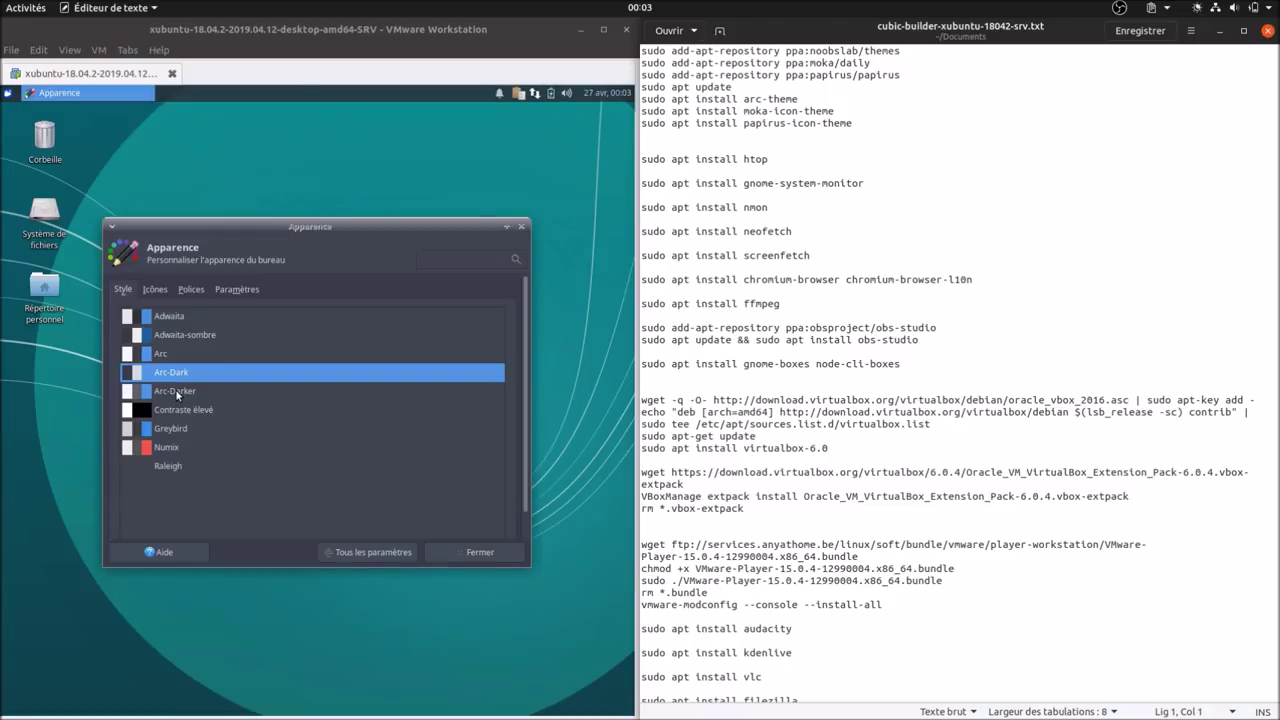
click(177, 395)
click(177, 374)
Step: Look through the installed icon themes and set the desktop's icon theme to Papirus-Dark
click(160, 291)
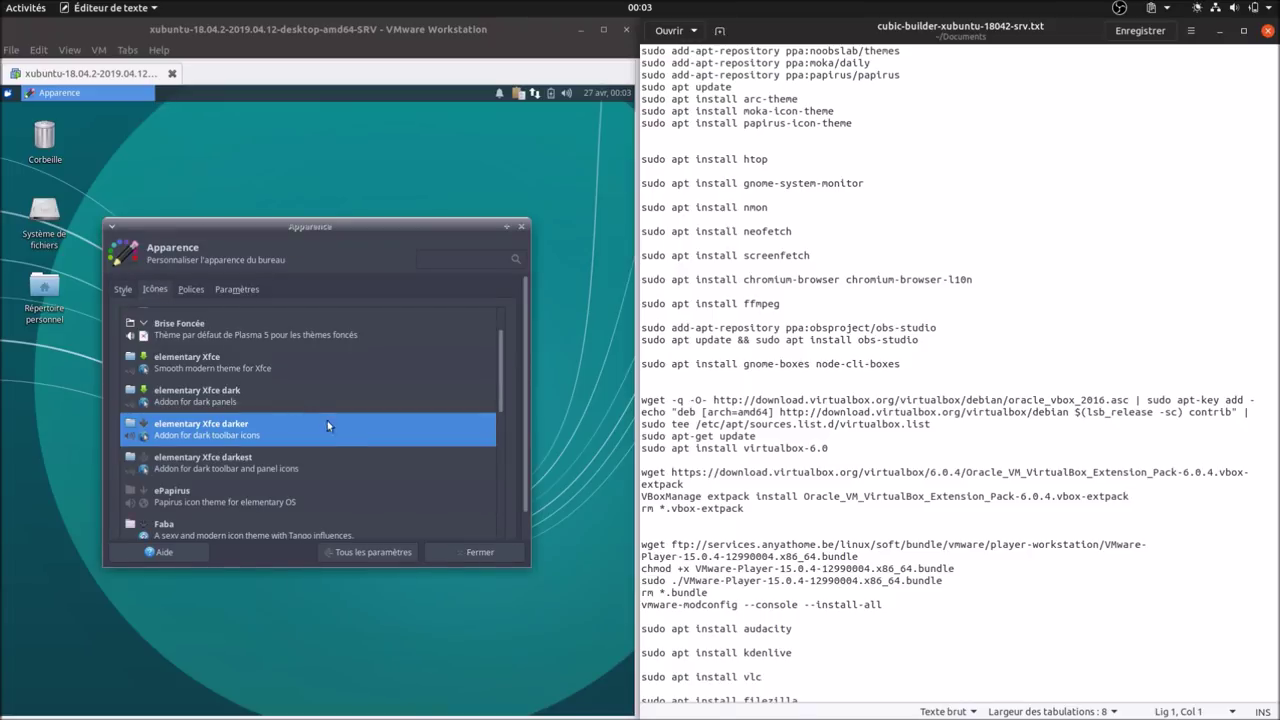
scroll(332, 445, down, 8)
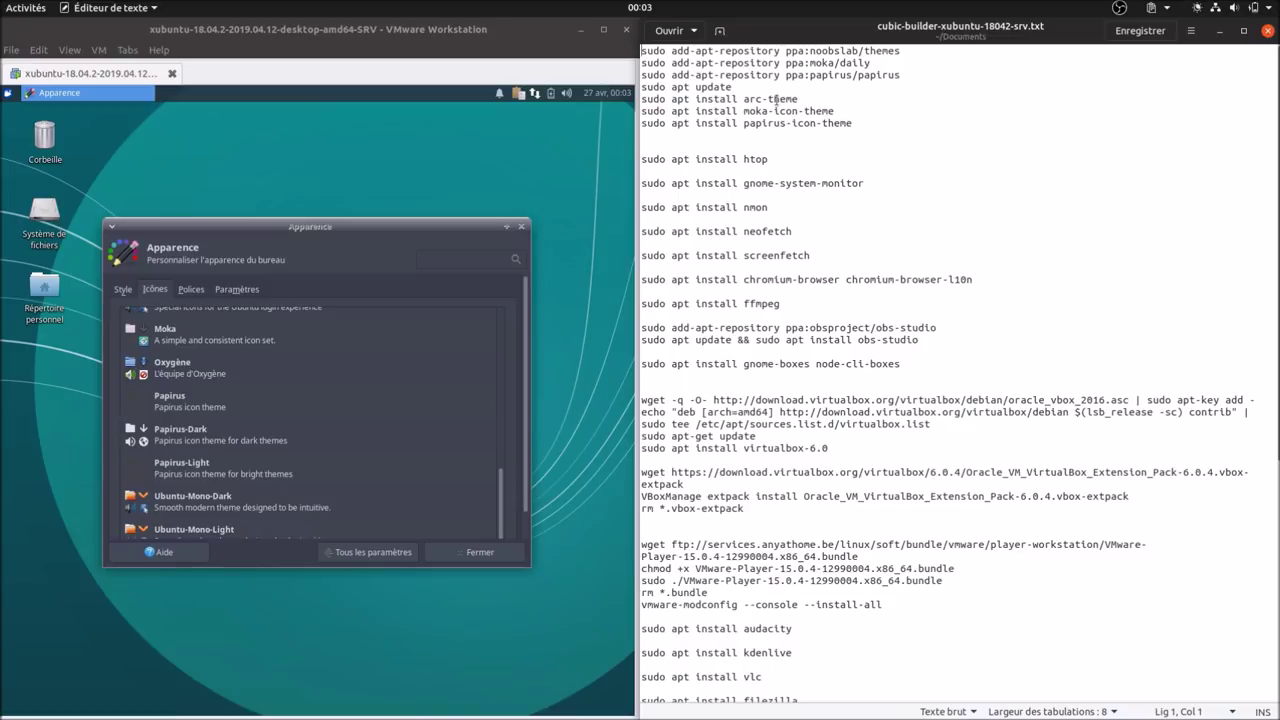
click(123, 289)
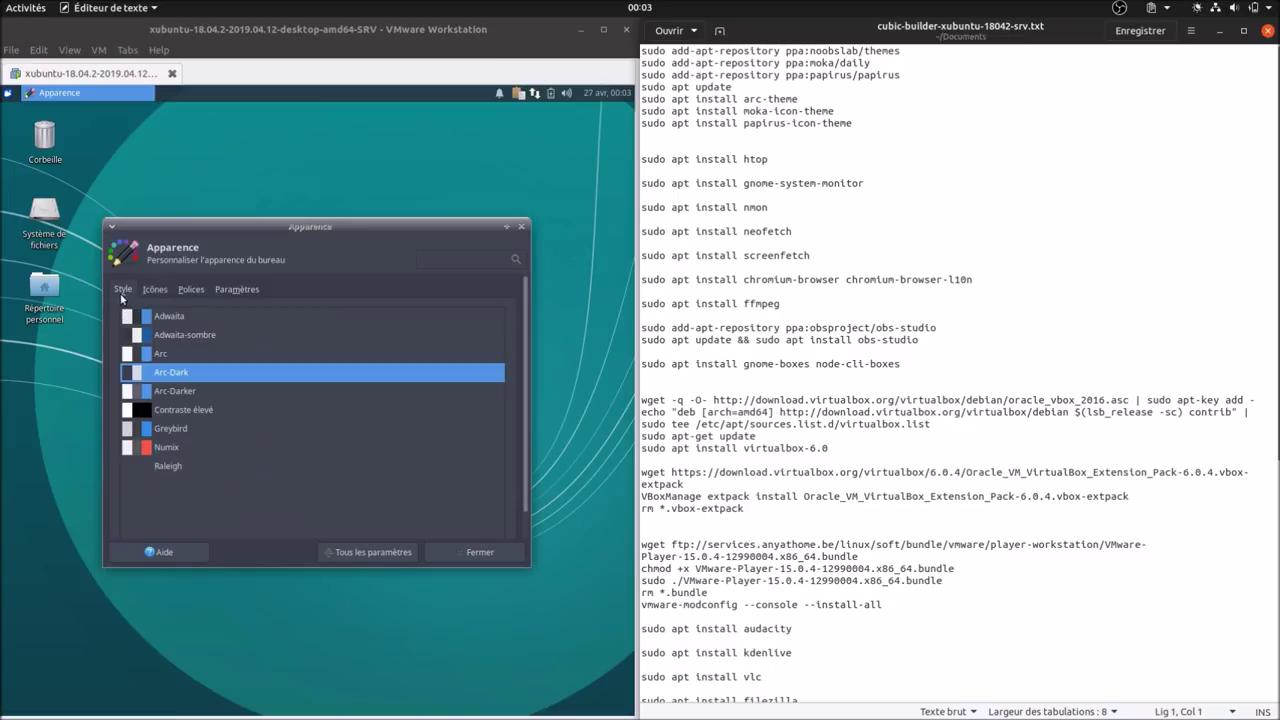
click(157, 289)
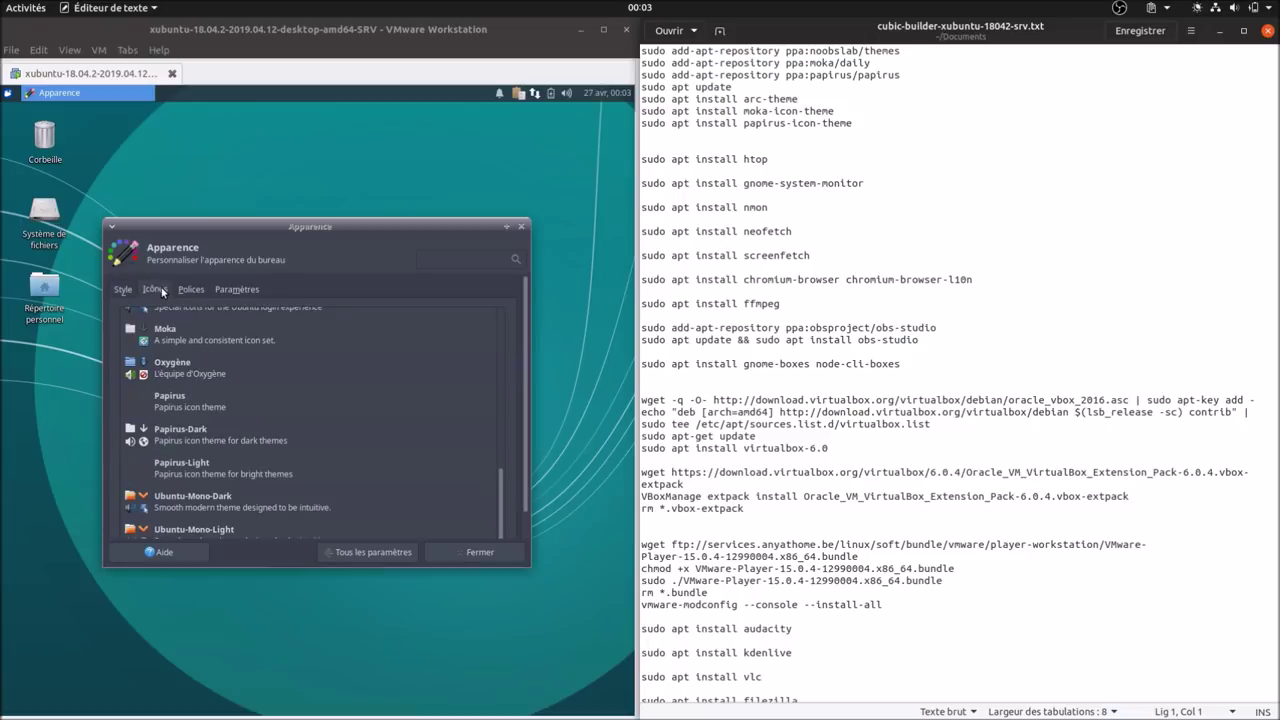
click(199, 431)
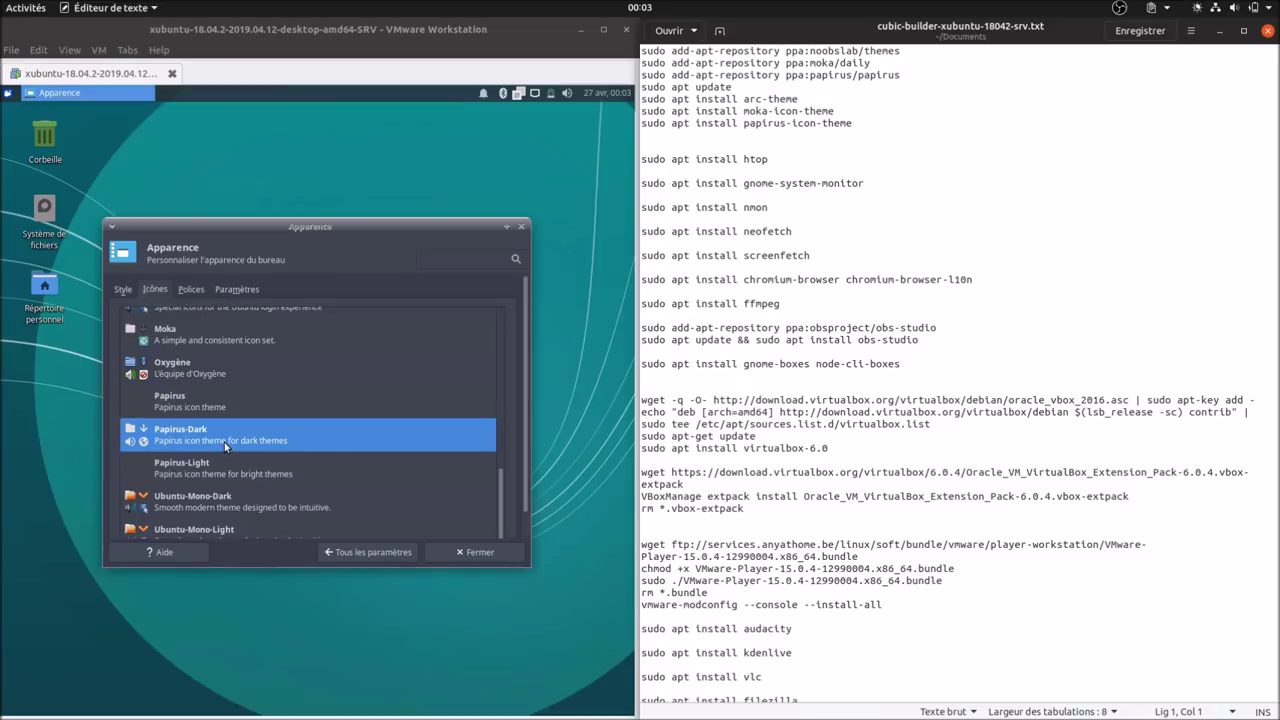
scroll(229, 468, up, 1)
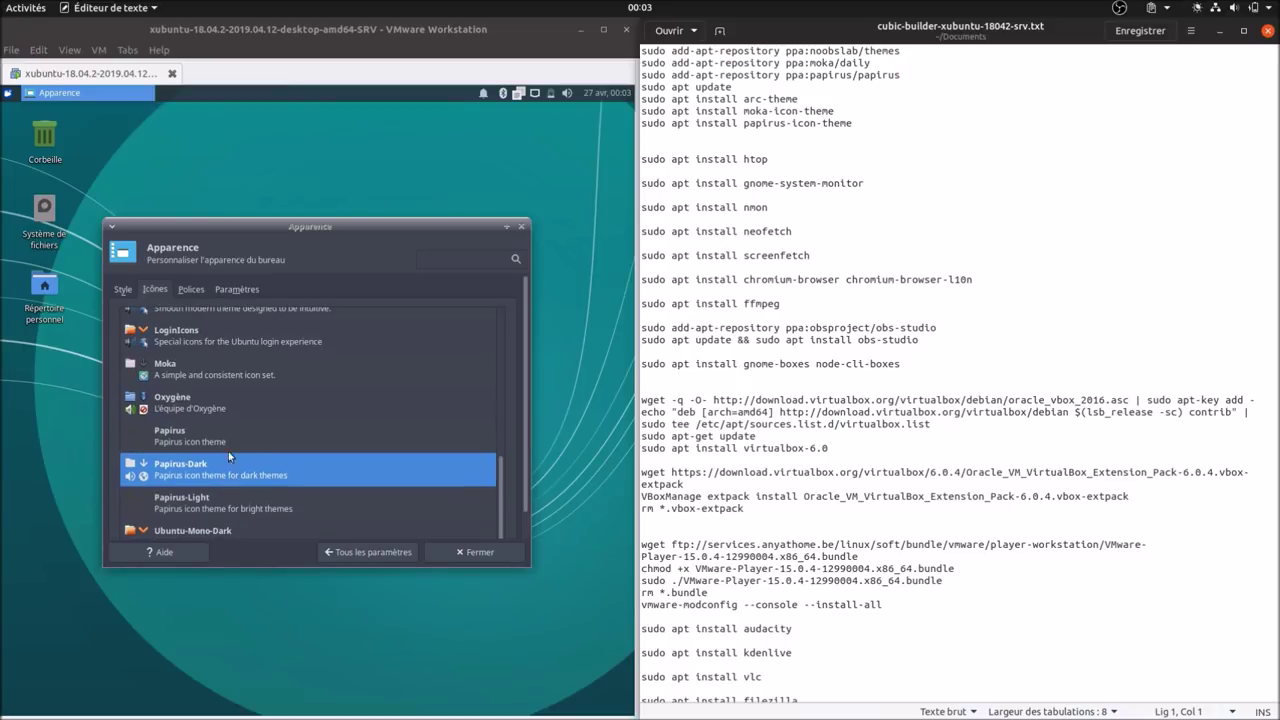
Step: Try the Moka icon theme, switch back to Papirus-Dark, and close the settings
click(217, 371)
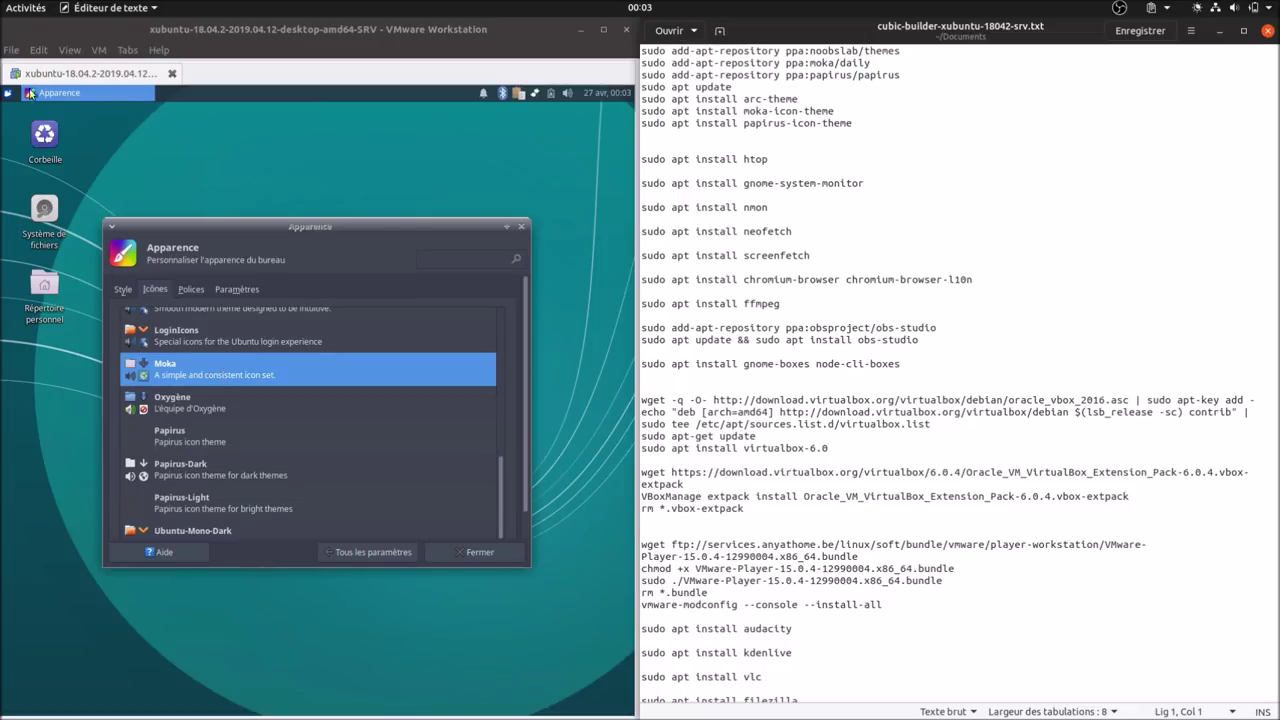
click(214, 468)
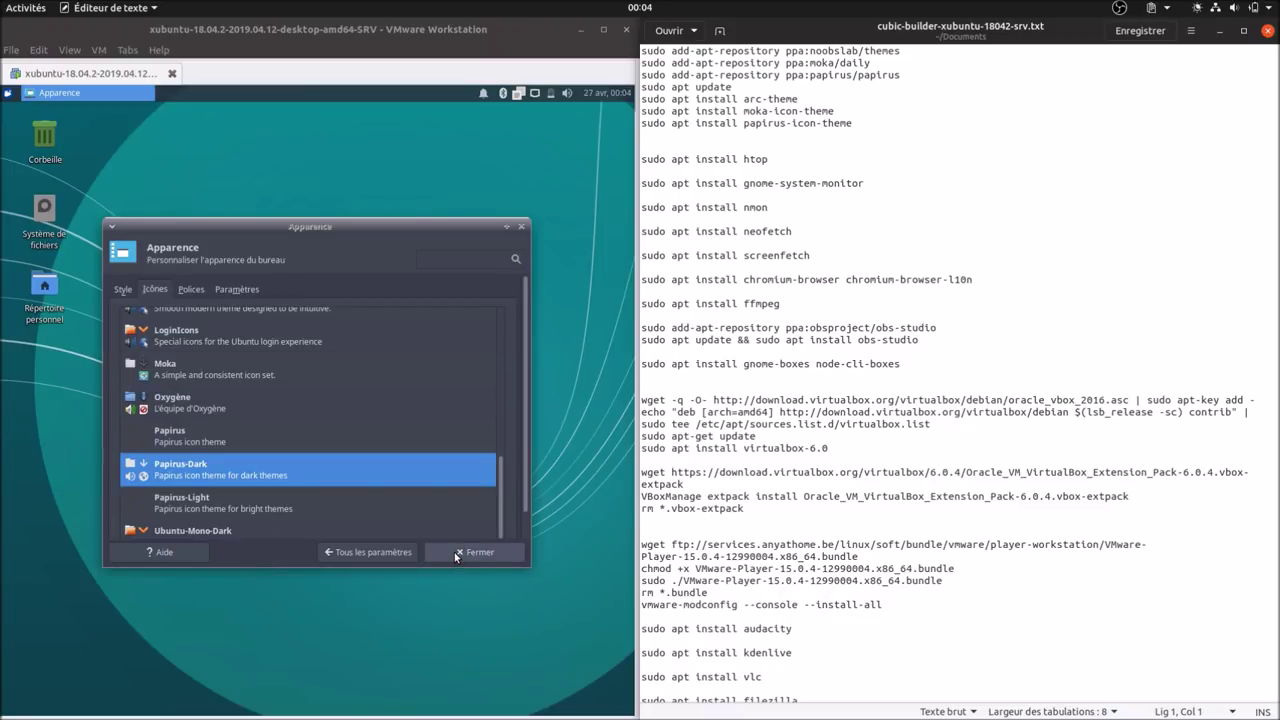
click(397, 553)
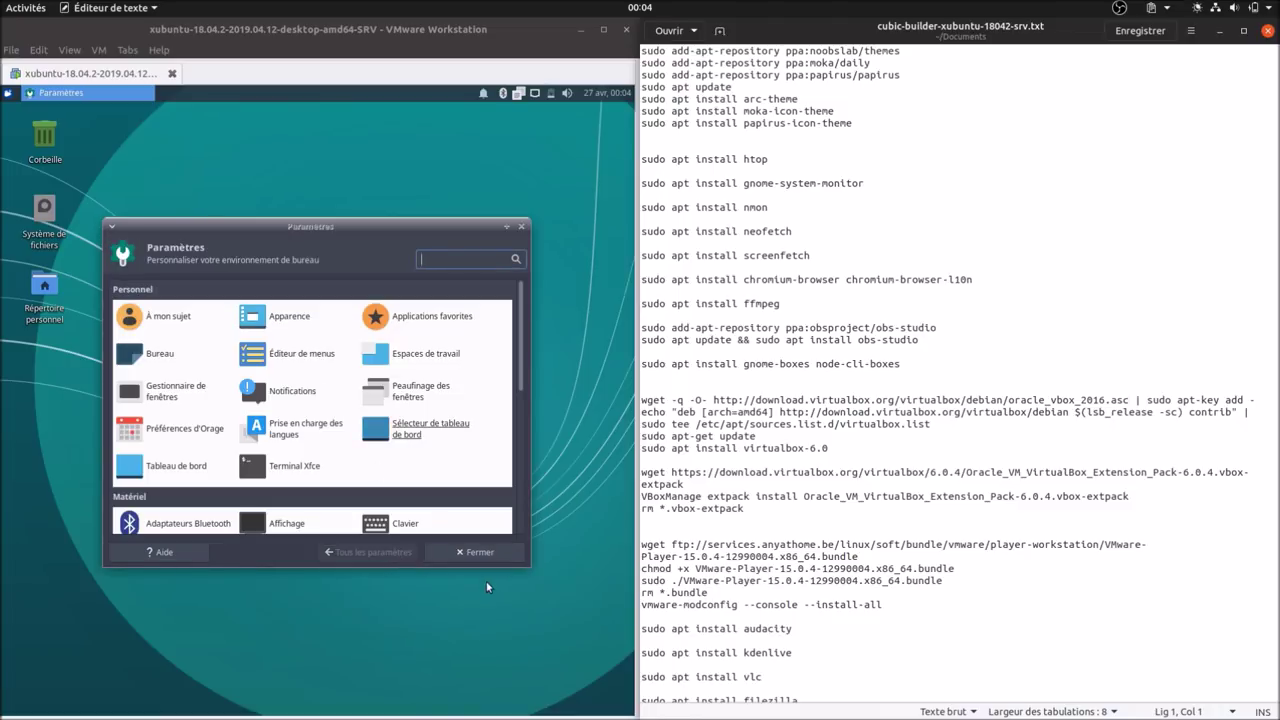
click(476, 552)
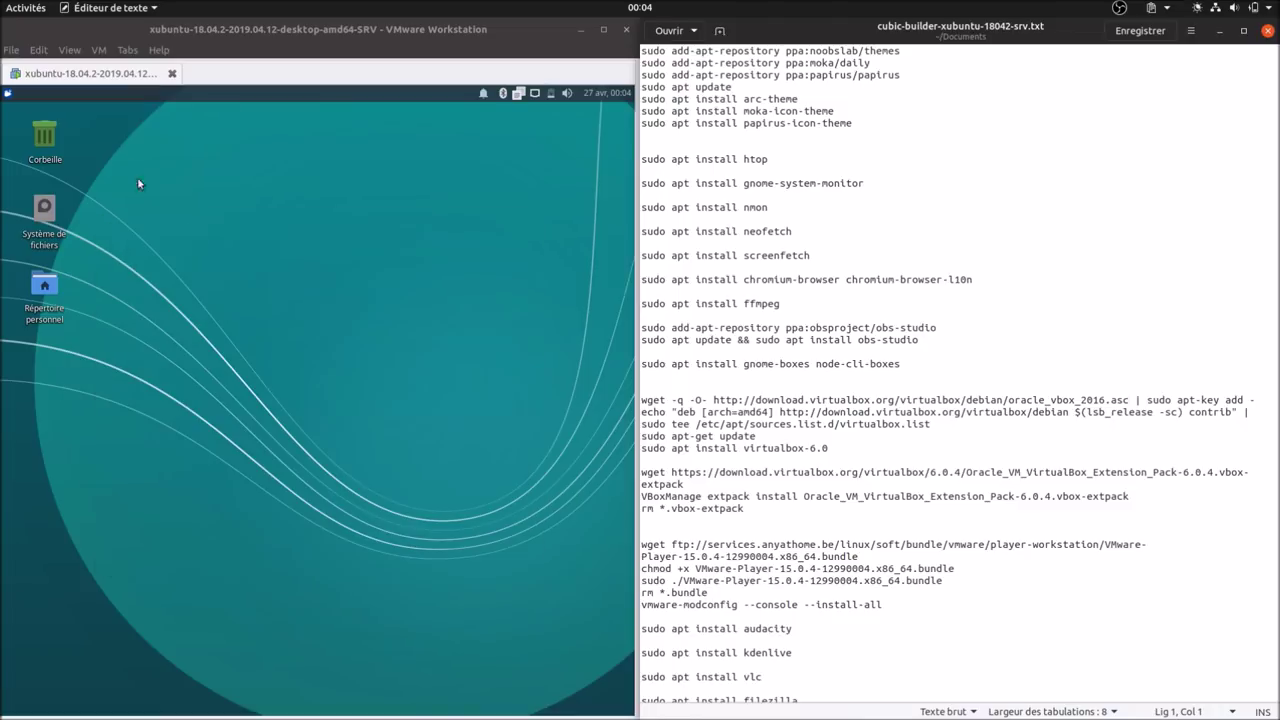
Step: Set the window manager theme to Arc-Dark in Xubuntu's settings and close the settings
click(7, 93)
click(195, 425)
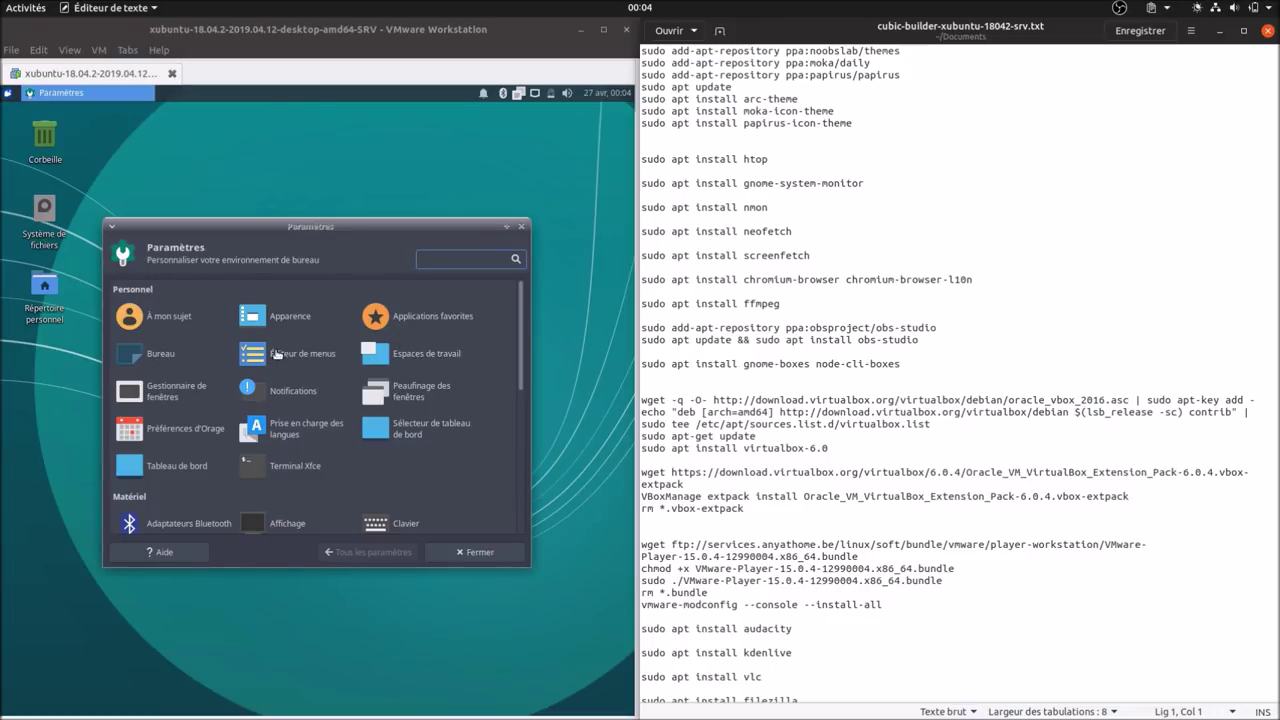
click(207, 393)
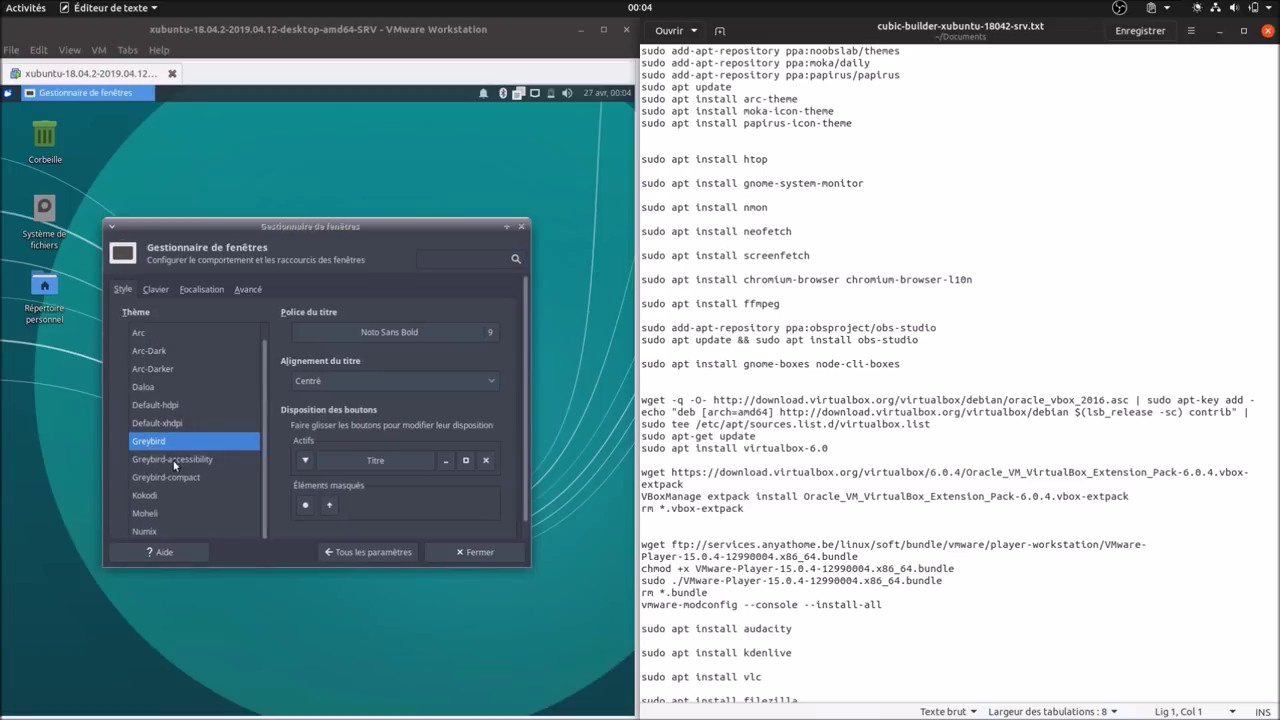
click(158, 352)
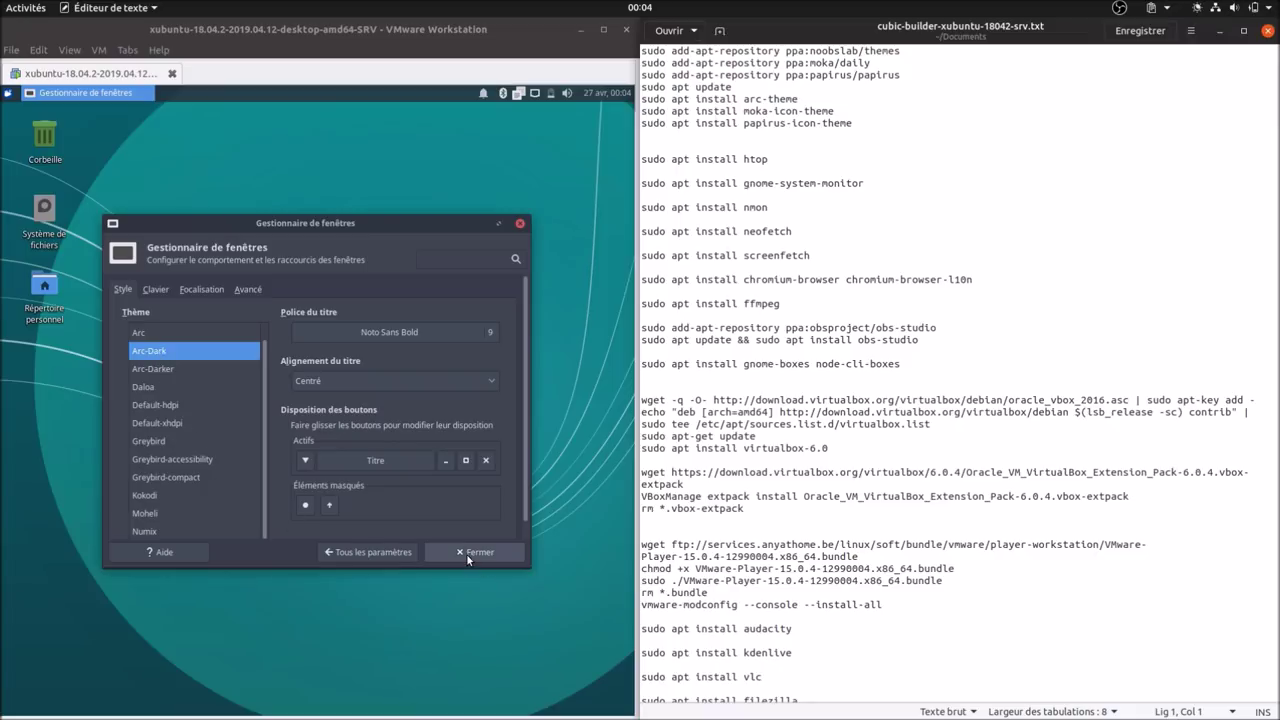
click(412, 552)
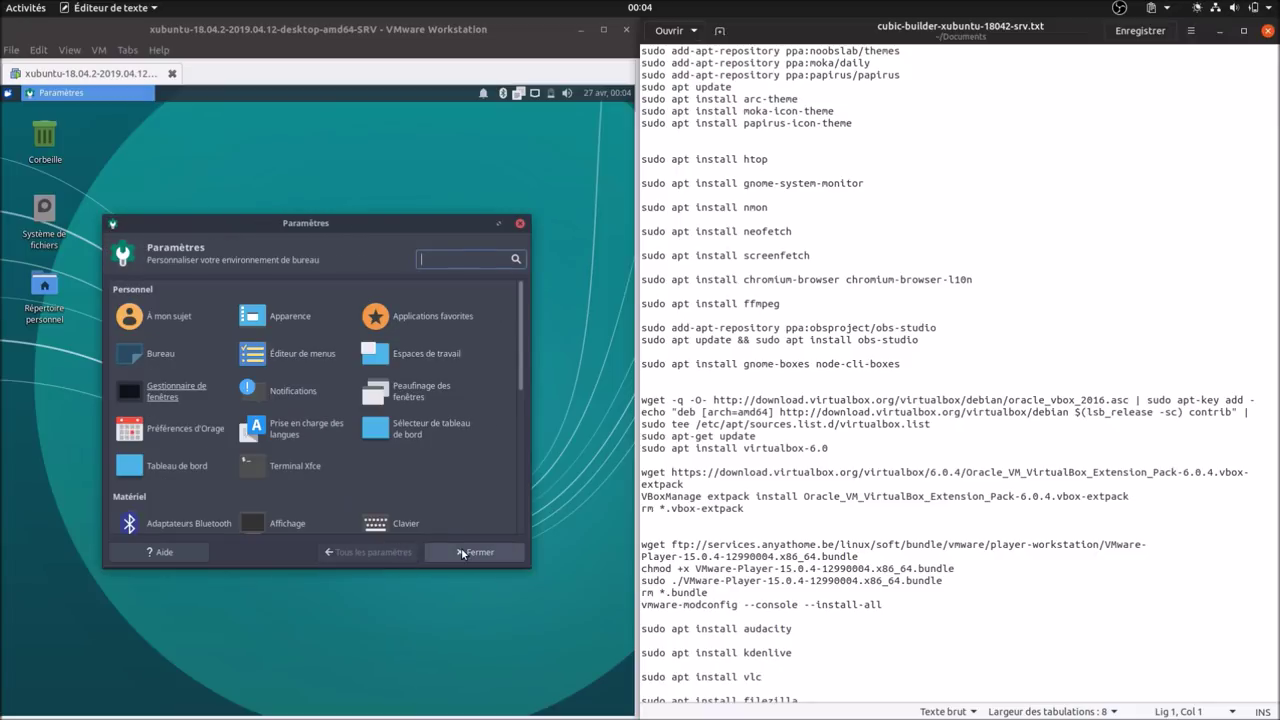
click(475, 552)
Step: Look through the available wallpapers in the desktop background settings, keeping the current one, and close the settings
right_click(323, 292)
click(382, 492)
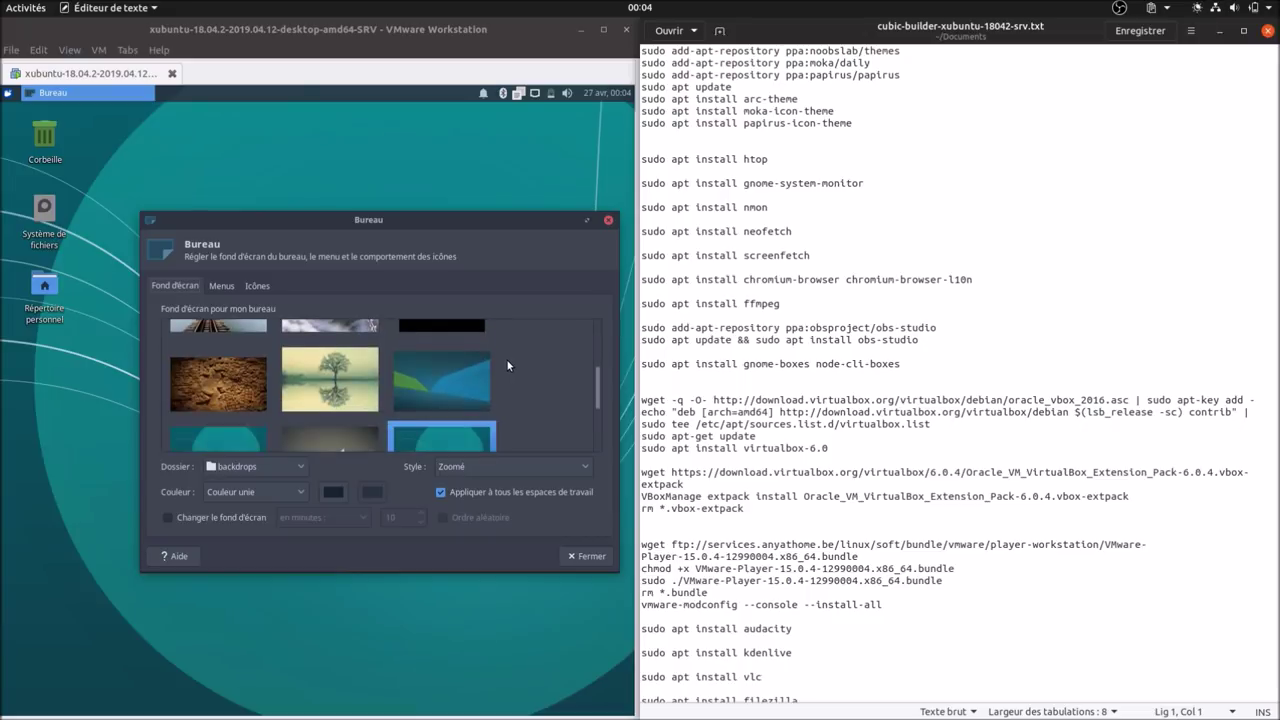
scroll(508, 358, up, 5)
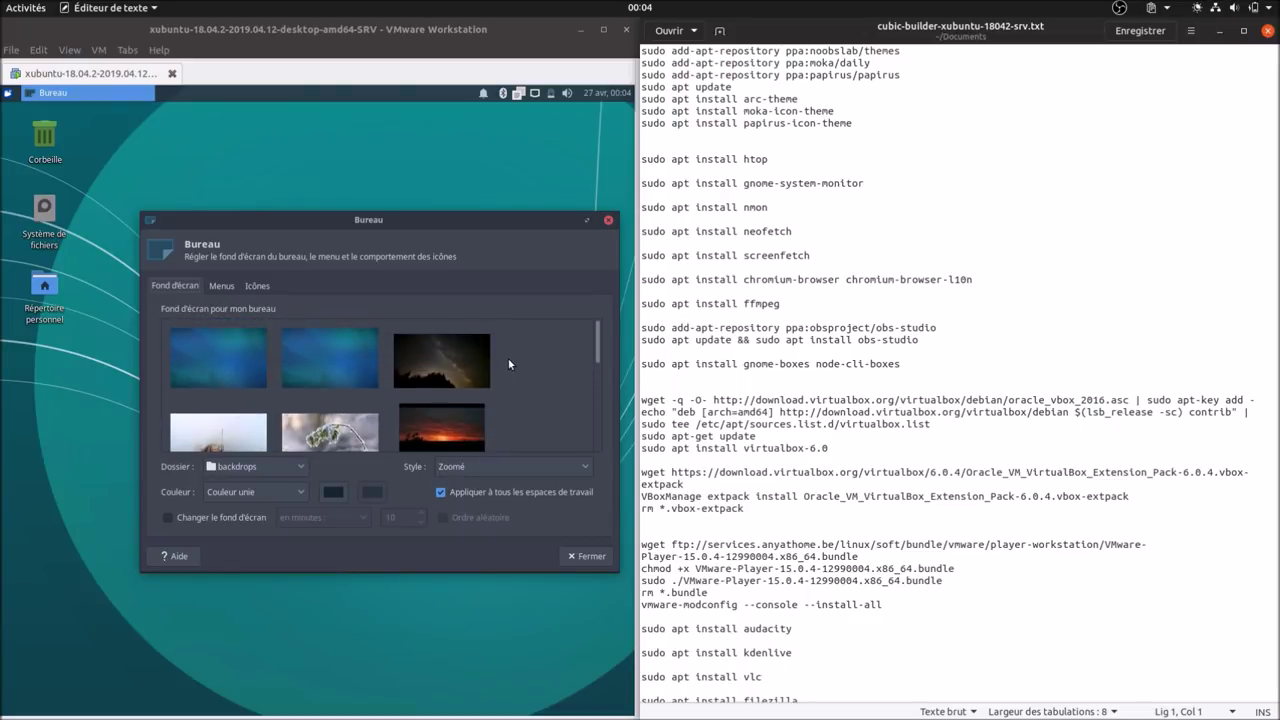
scroll(508, 364, down, 2)
scroll(508, 364, down, 3)
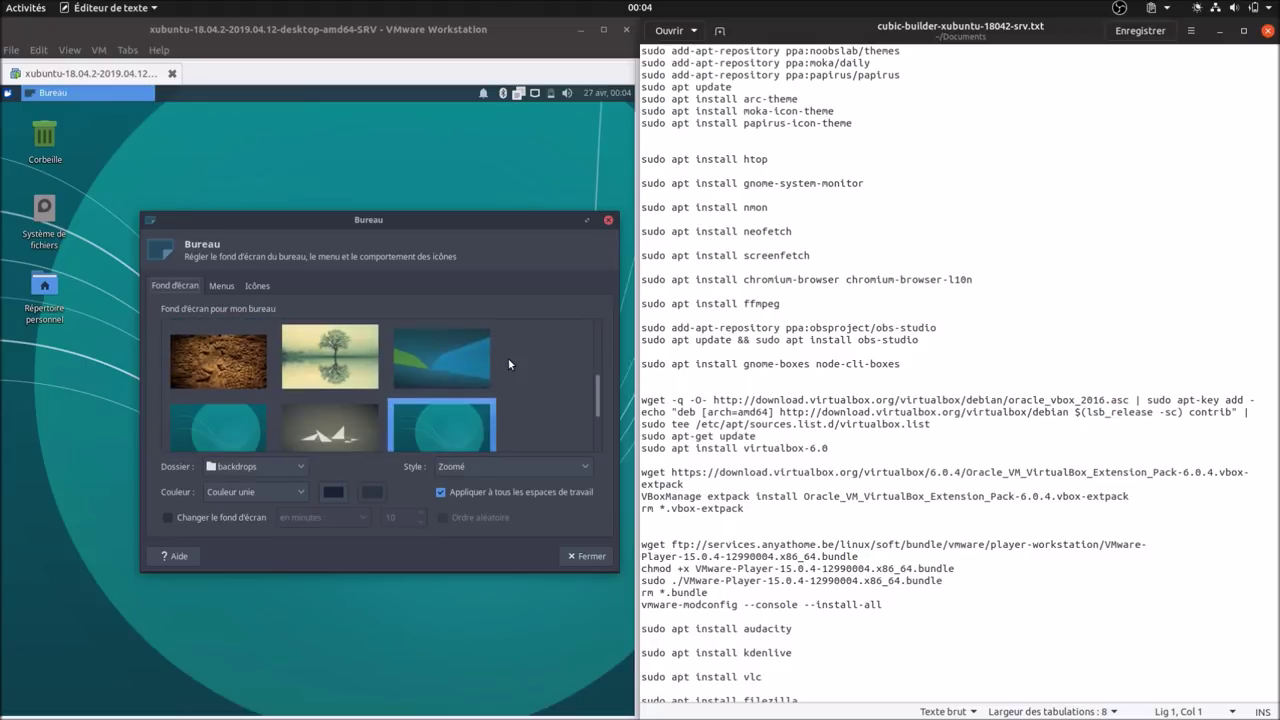
scroll(508, 357, up, 1)
scroll(508, 357, down, 1)
scroll(508, 357, up, 5)
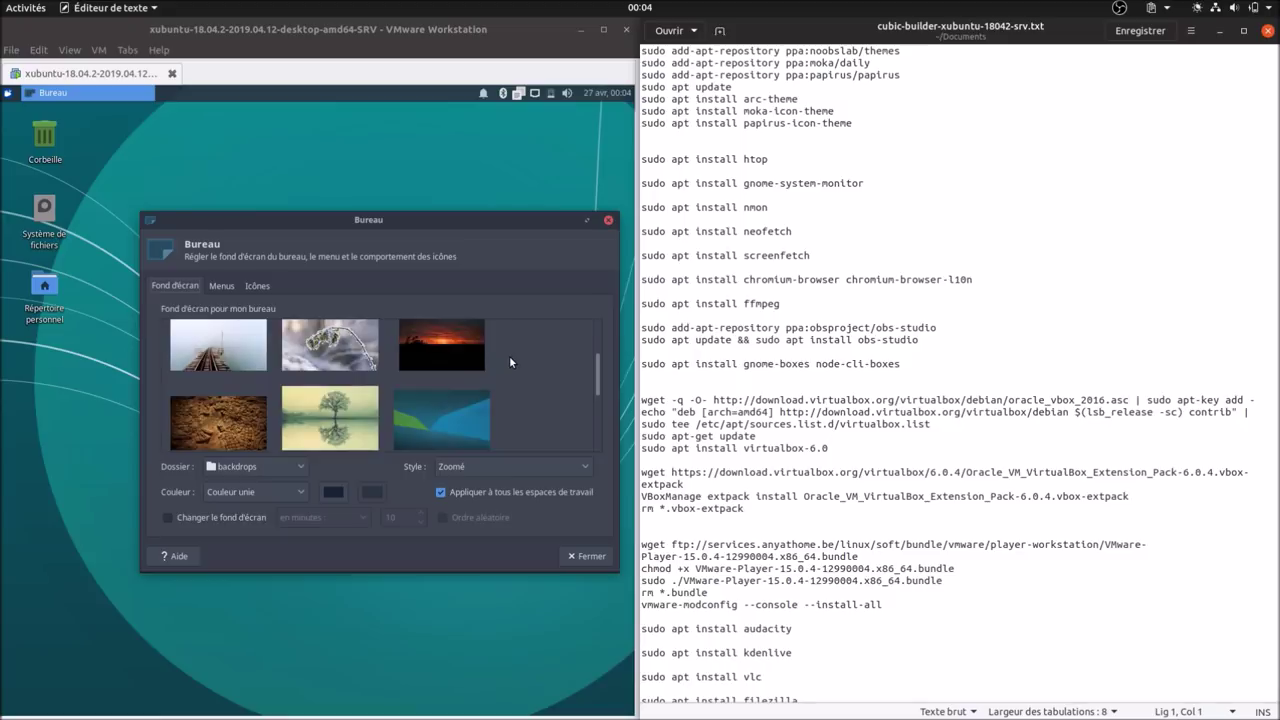
click(588, 556)
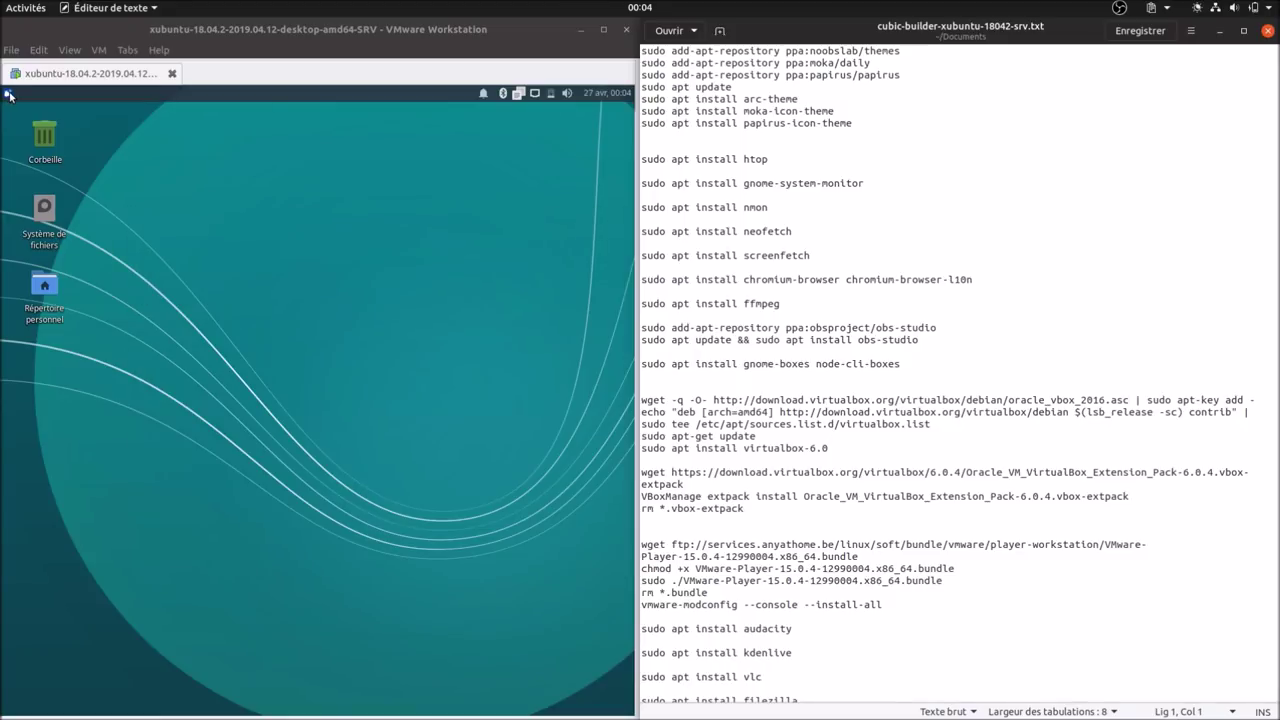
Step: Review the theme installation lines in the command list, launch Htop in the guest to check it, and close it
drag(868, 123, 642, 50)
click(895, 135)
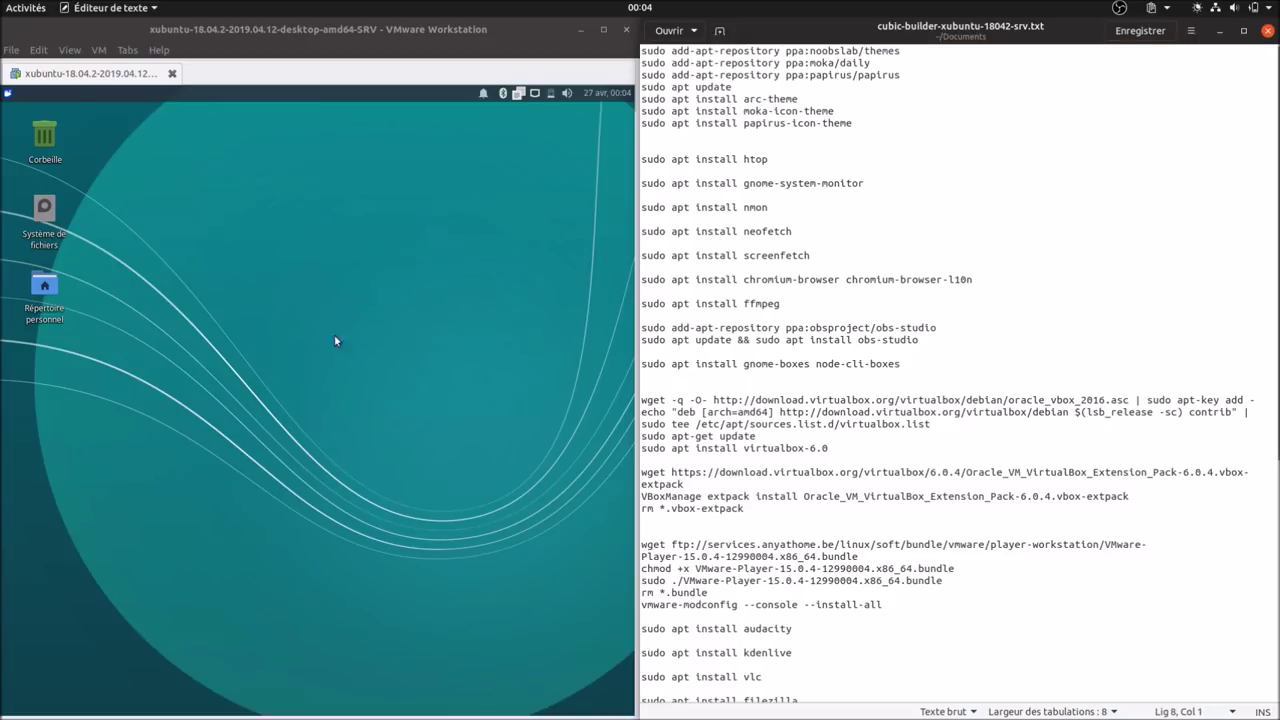
click(8, 94)
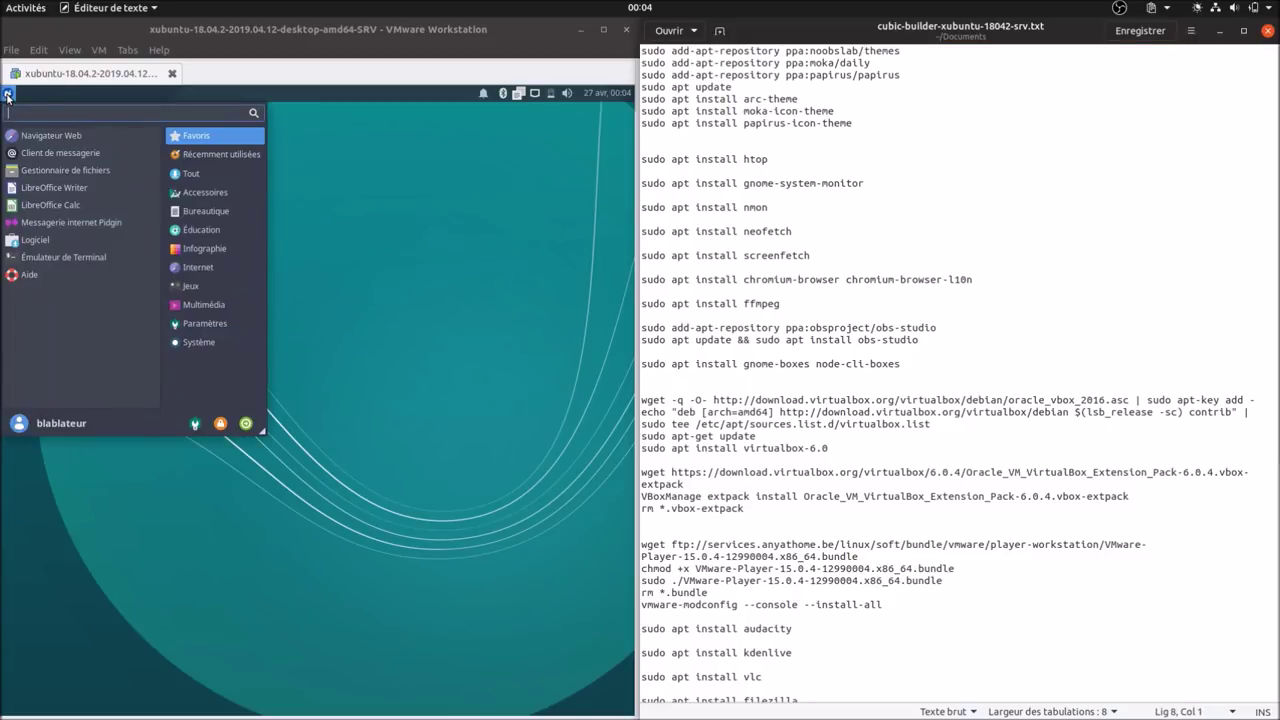
text(term)
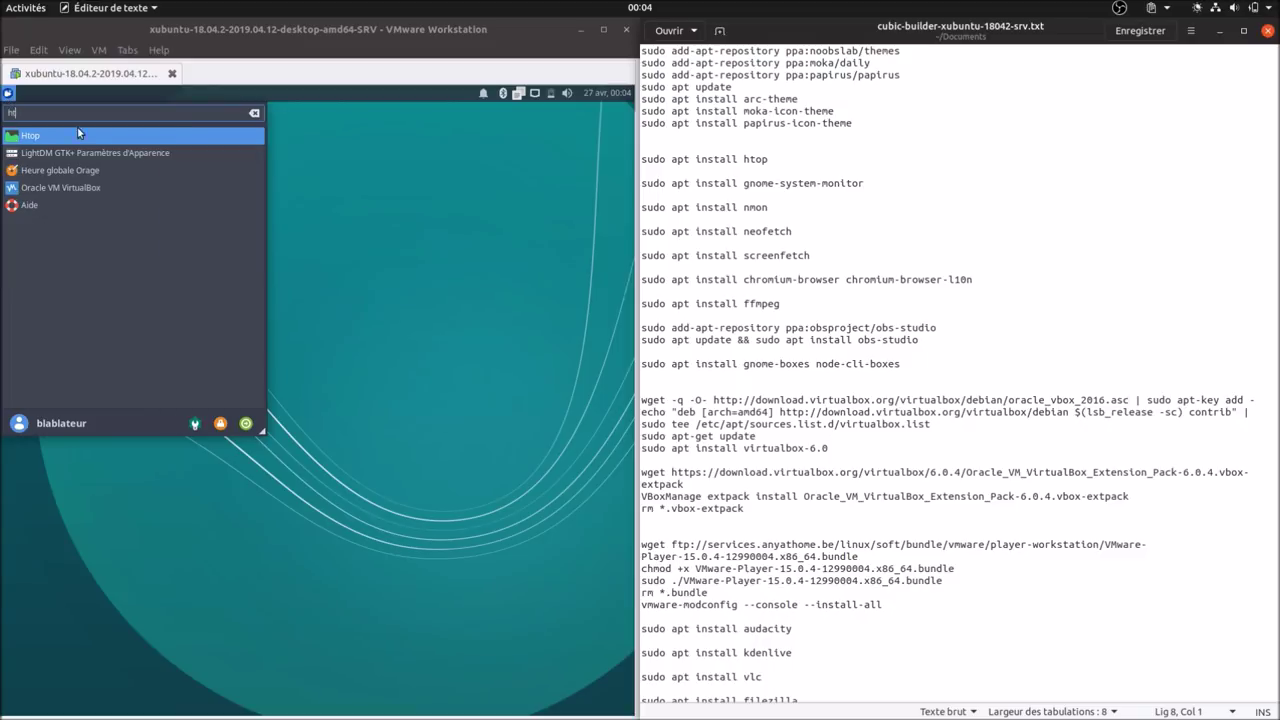
click(83, 131)
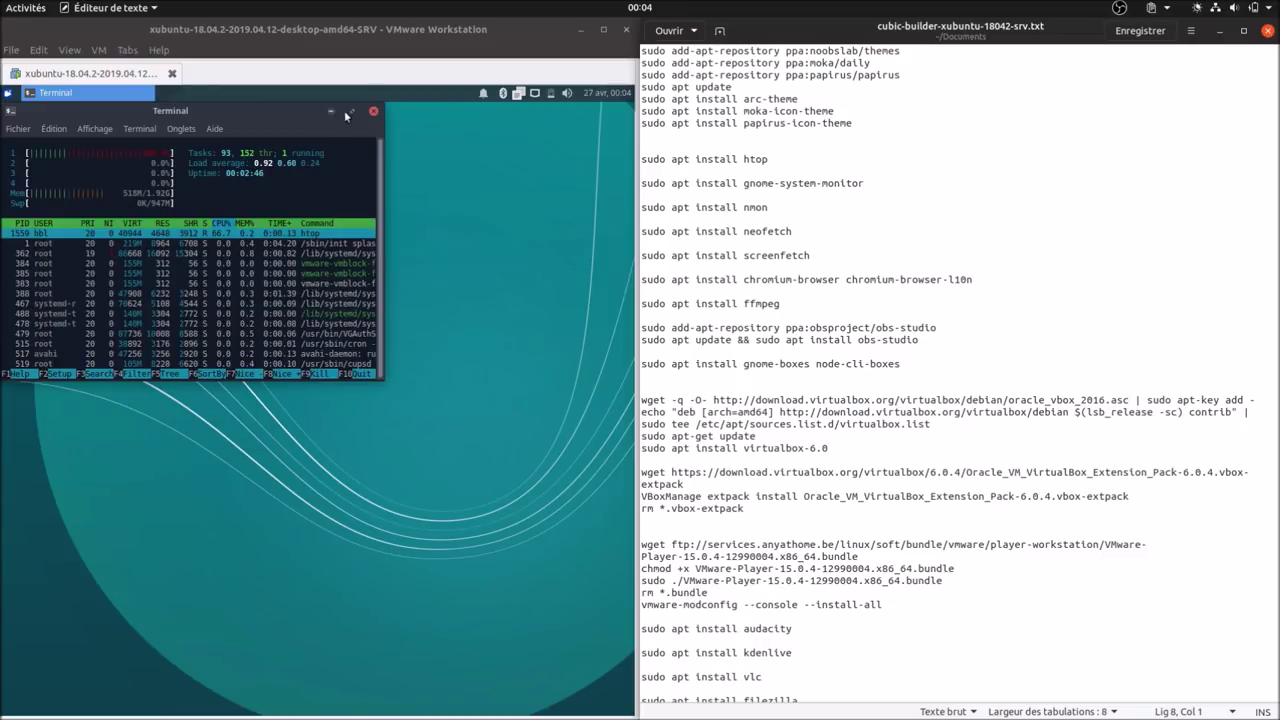
click(373, 113)
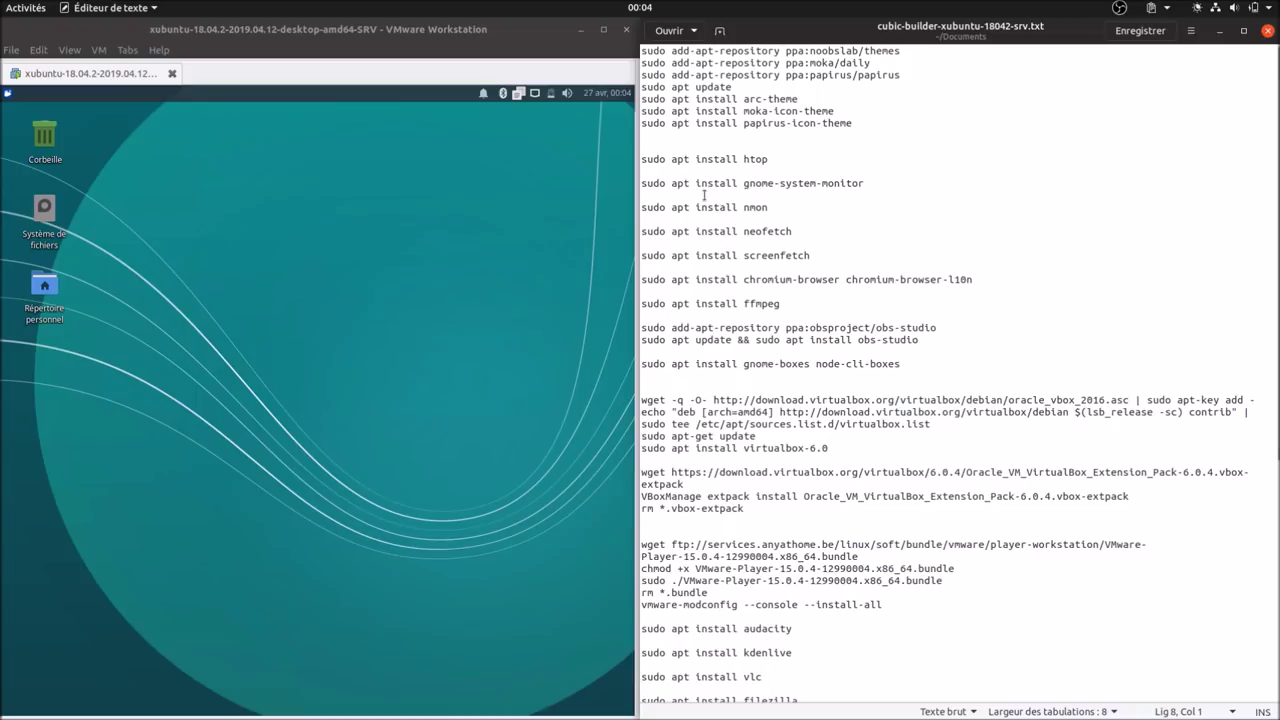
Step: Search for and open the system monitor, view its Resources graphs, and close it
click(9, 94)
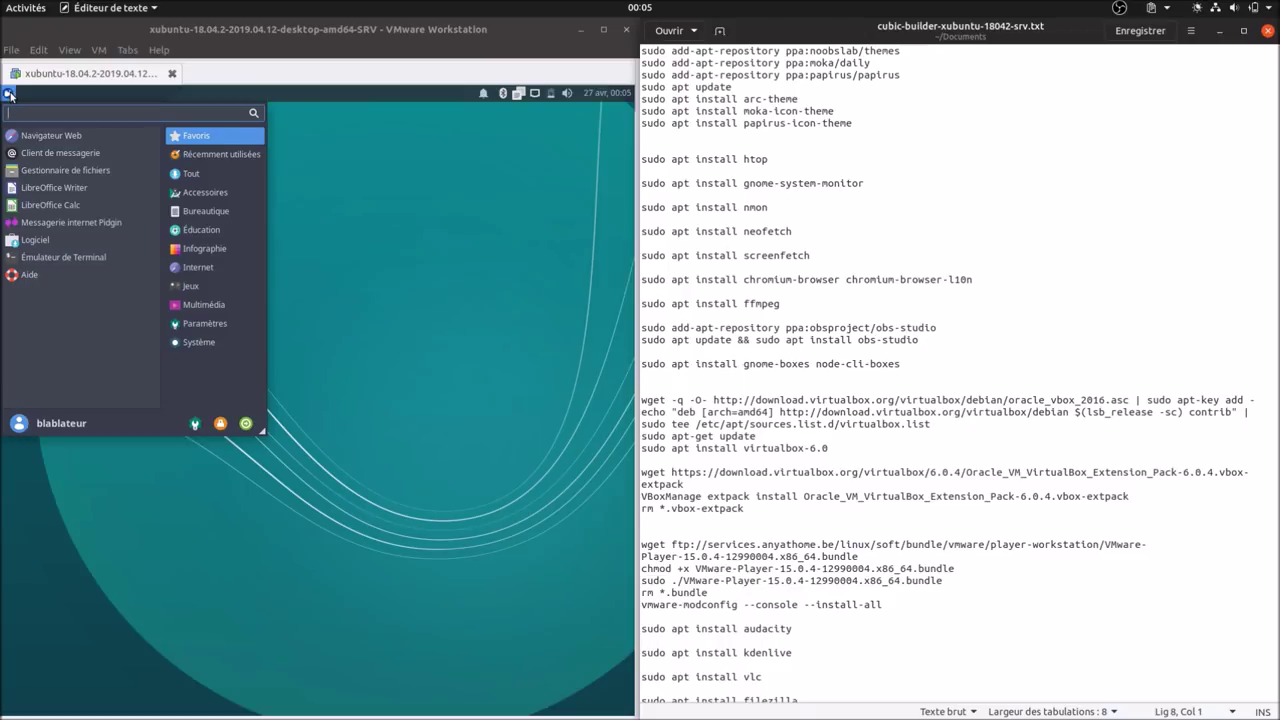
text(sys)
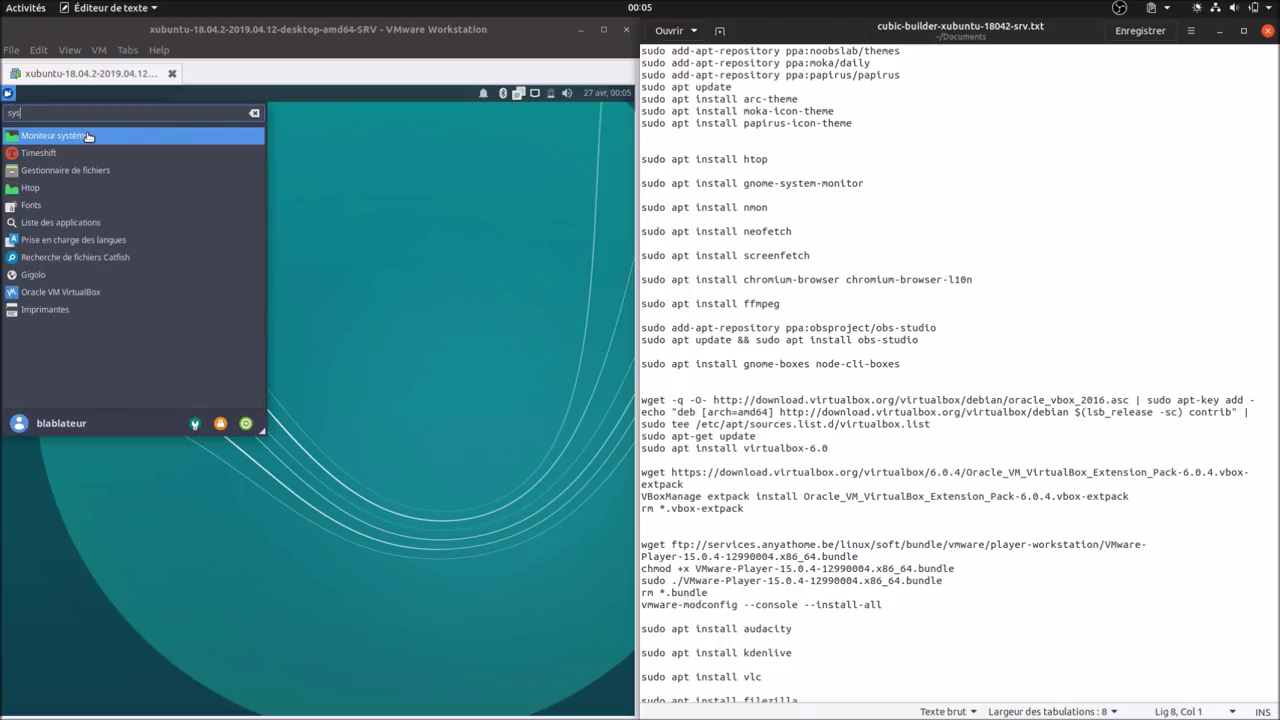
click(88, 136)
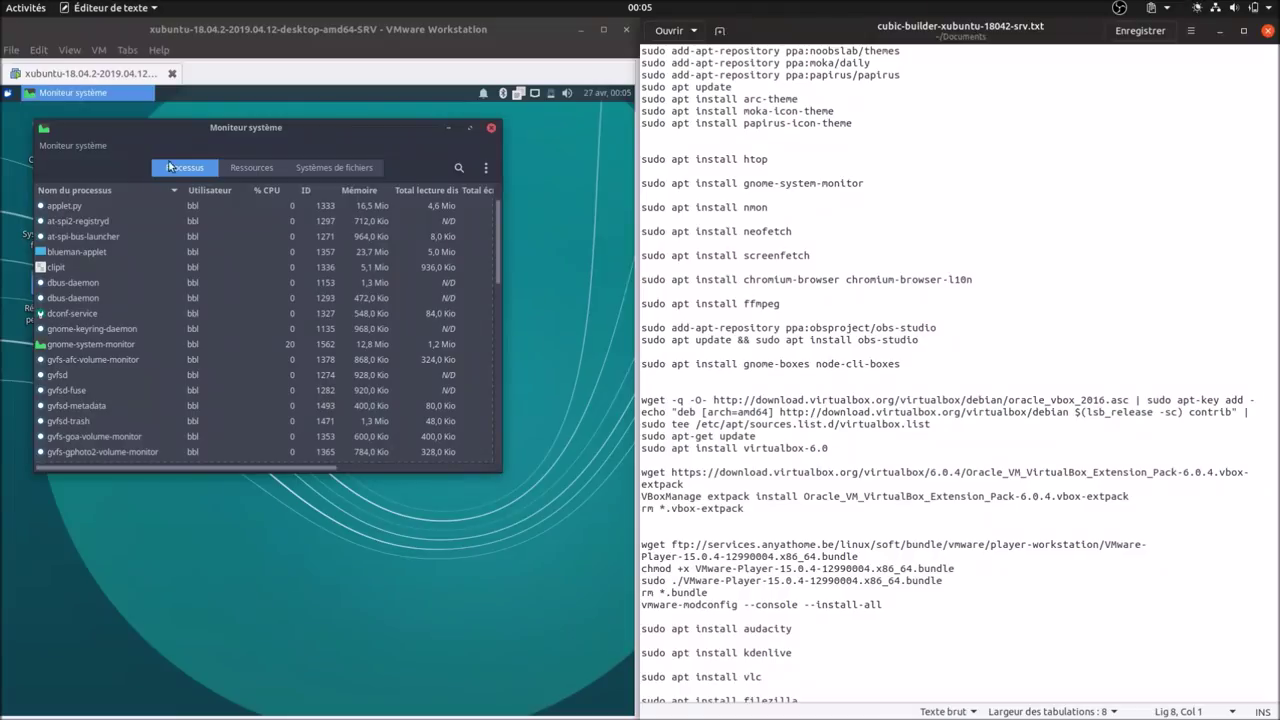
click(258, 170)
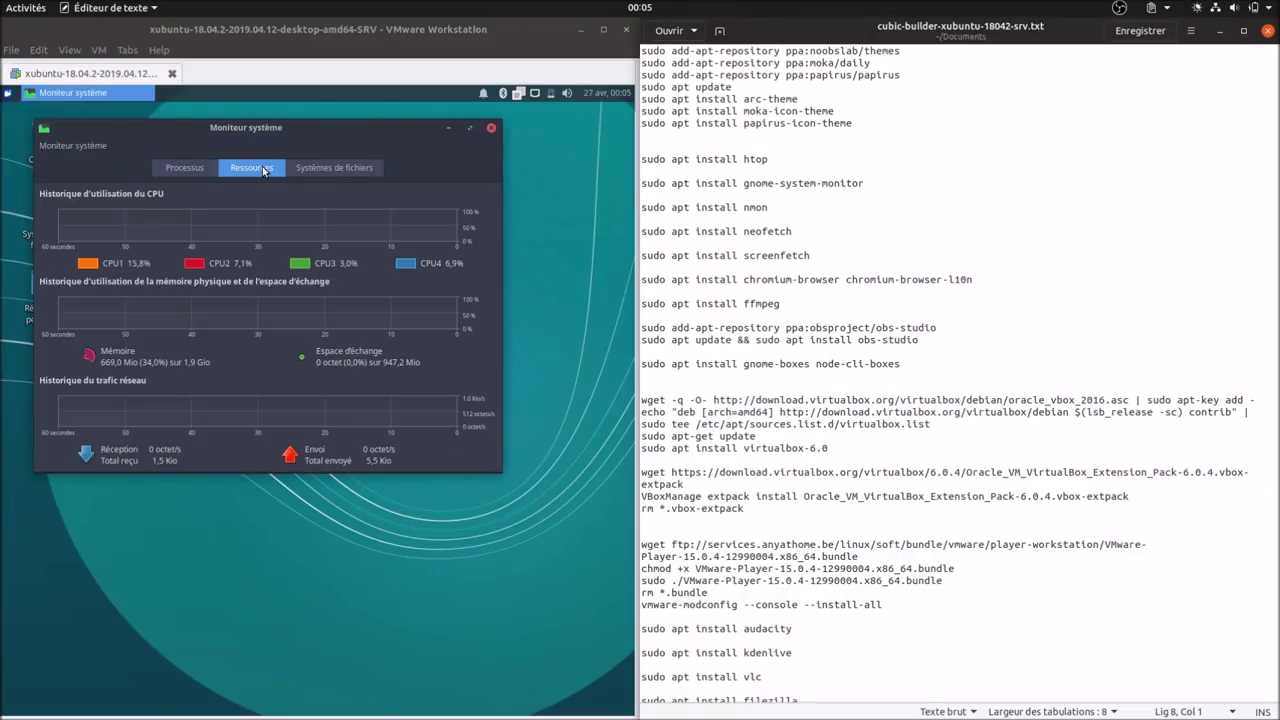
click(490, 130)
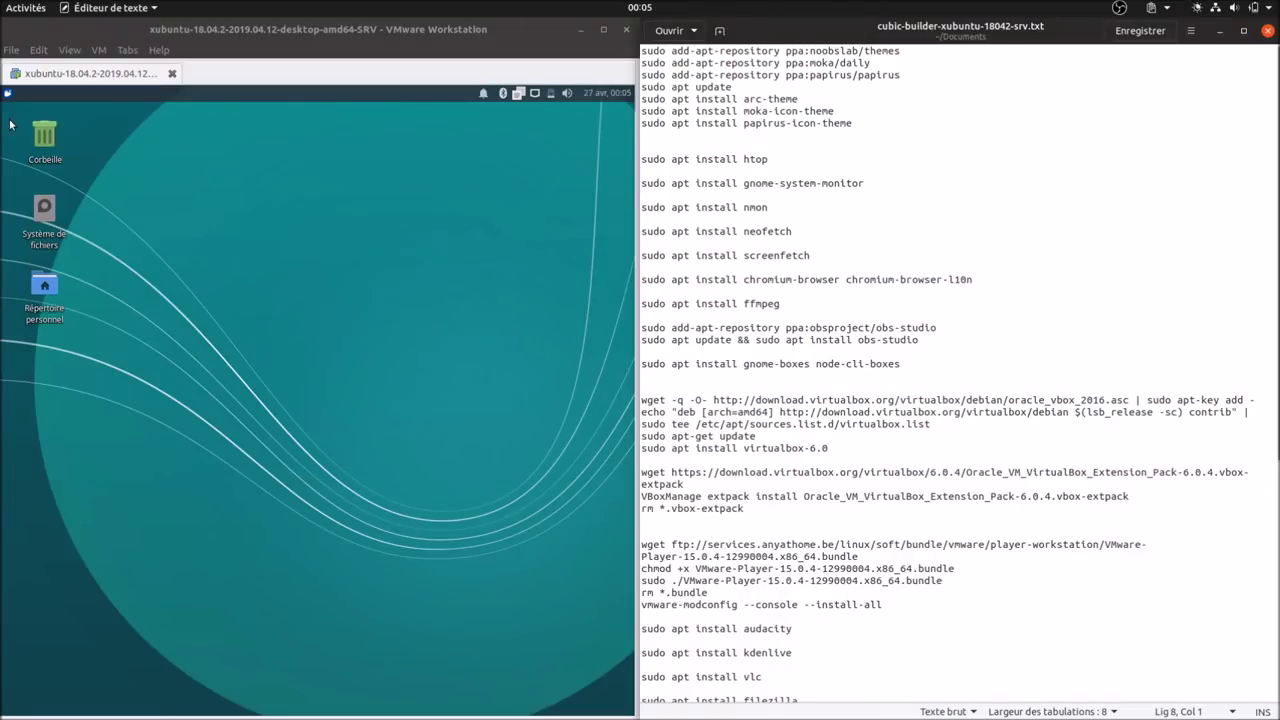
click(8, 94)
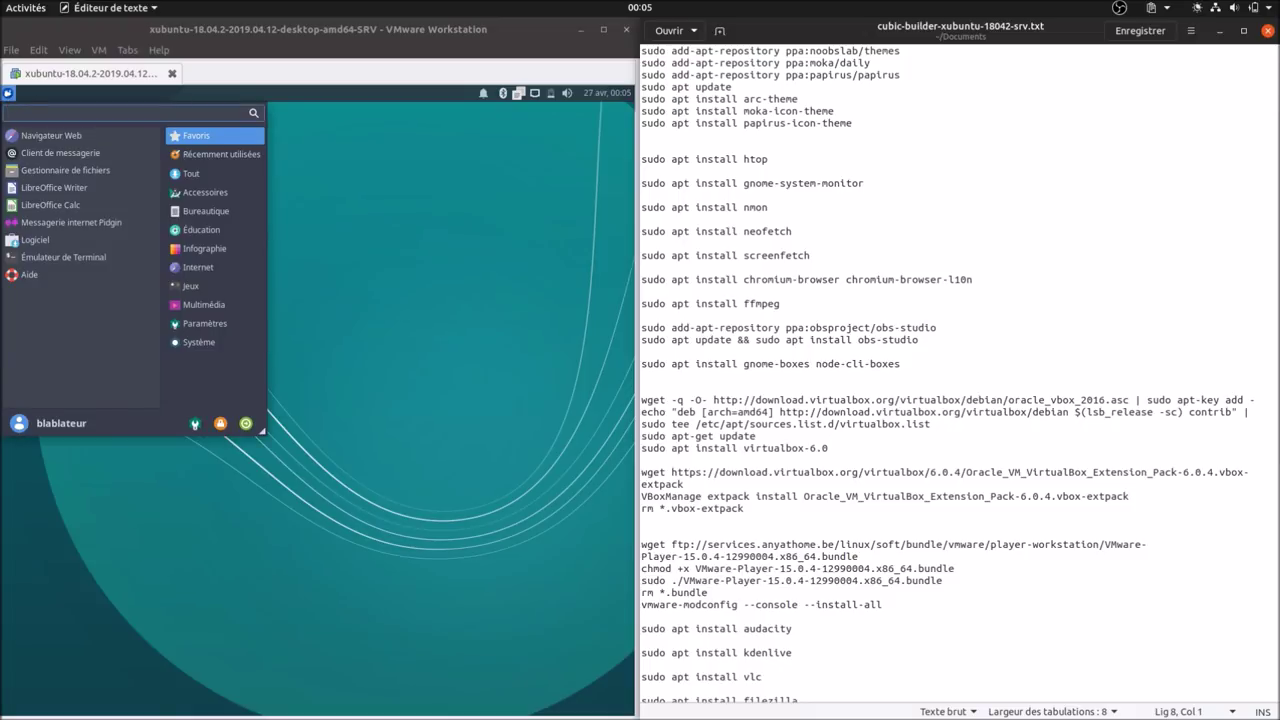
click(378, 342)
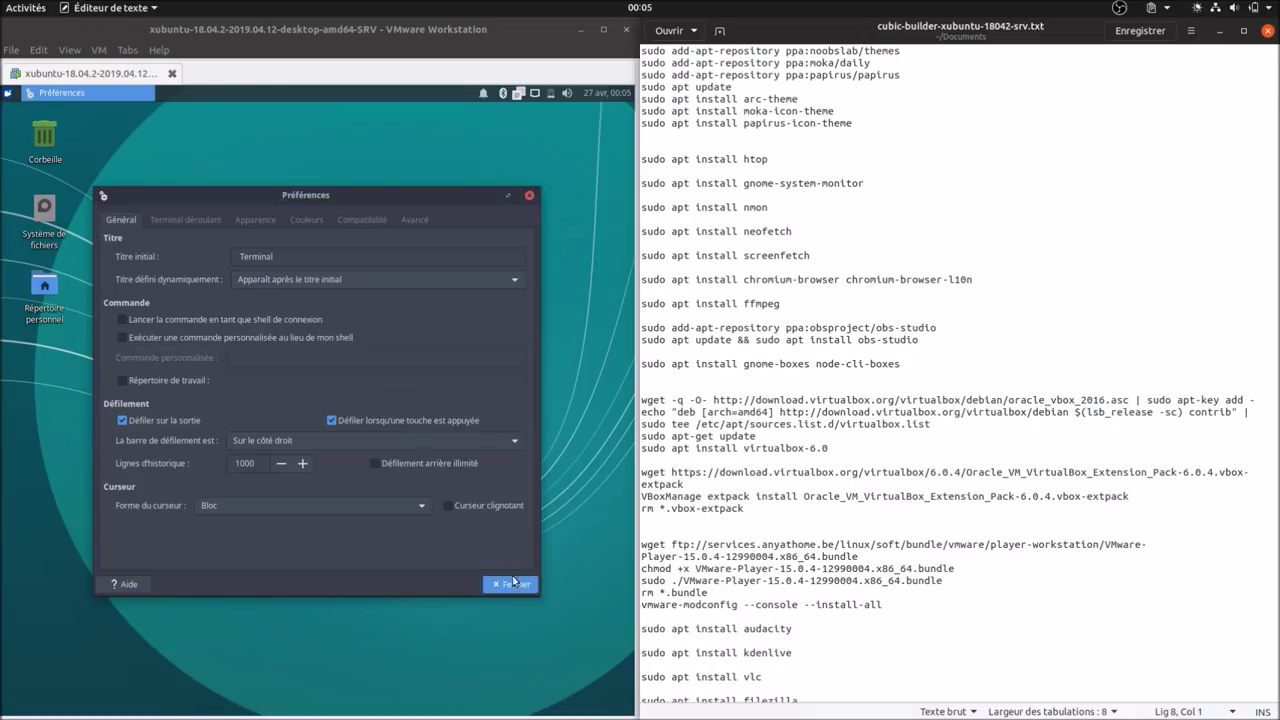
click(513, 582)
Step: Open a terminal in the guest, run nmon to check it is installed, and close the terminal
click(8, 93)
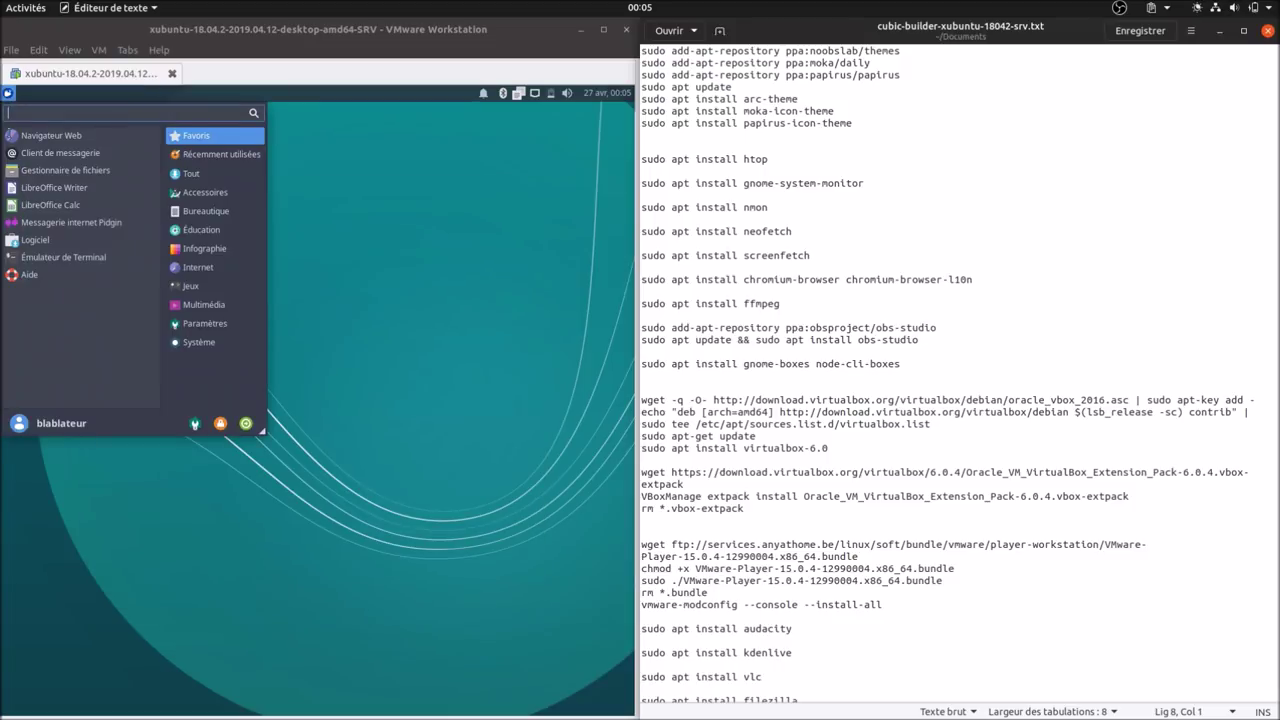
click(45, 257)
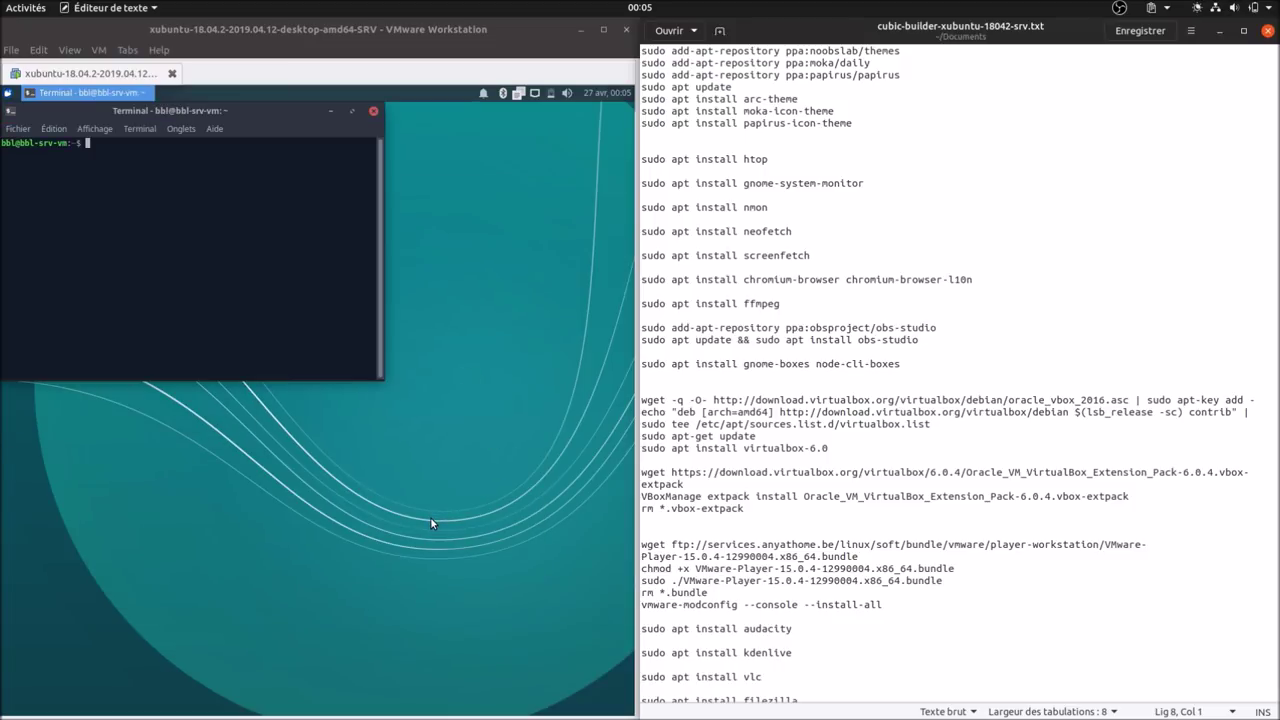
text(nmon)
key(Return)
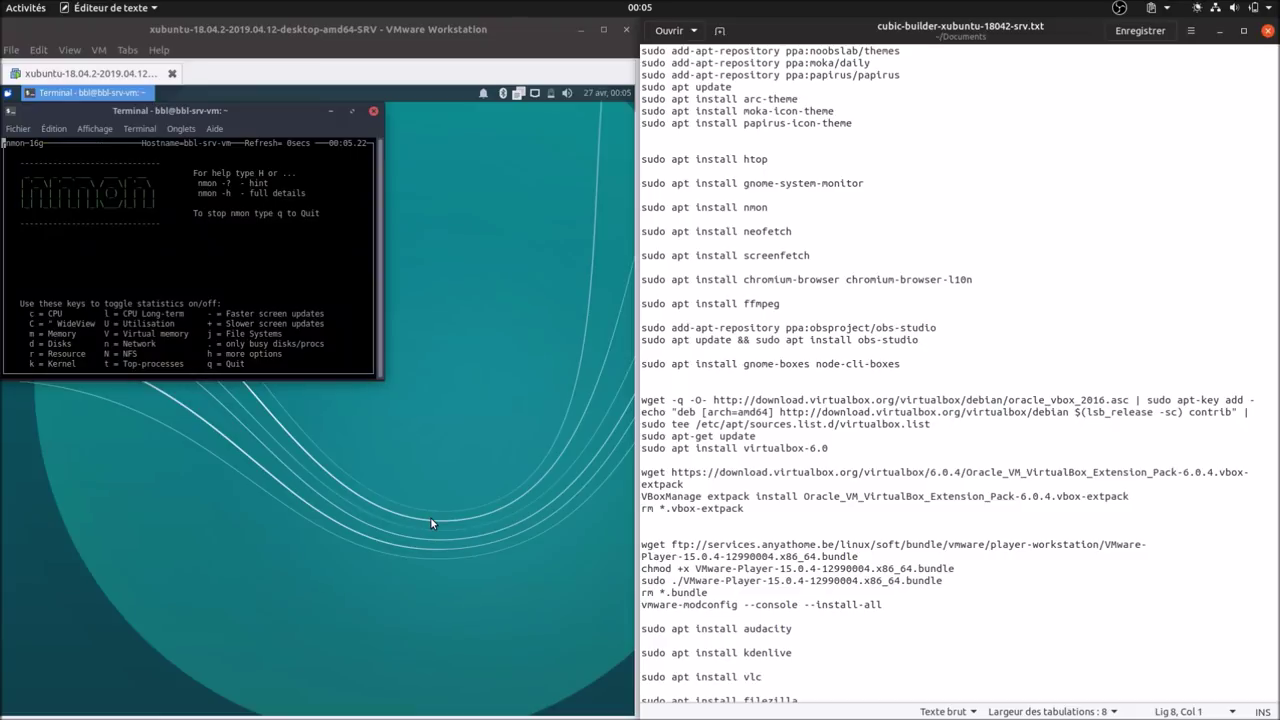
click(373, 112)
click(263, 306)
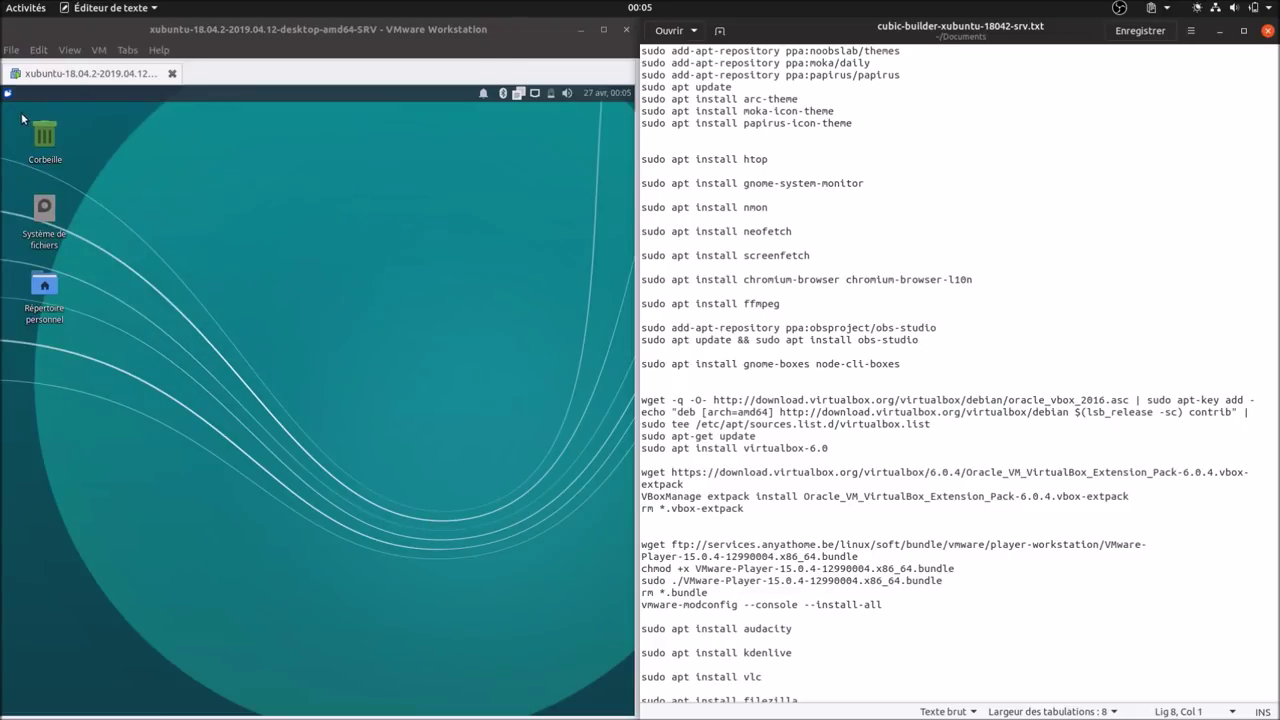
Step: Open a terminal, run neofetch and screenfetch to check both system information tools, and close the terminal
click(8, 94)
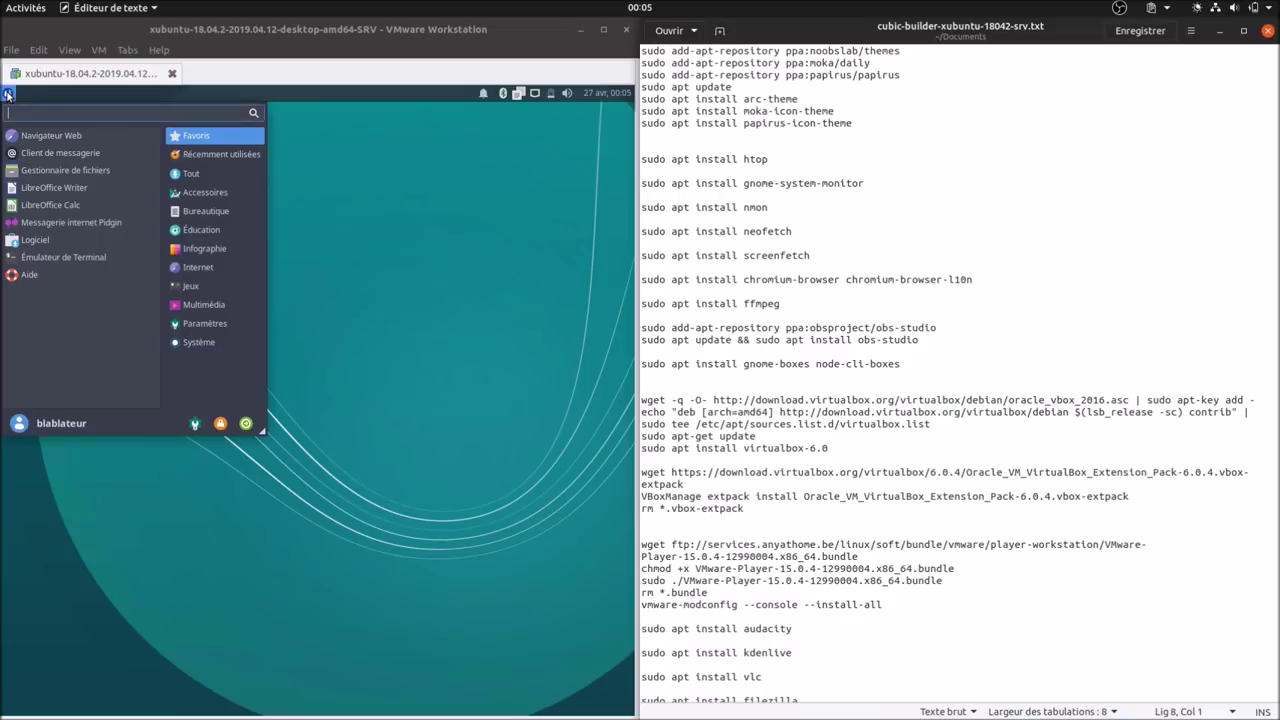
click(70, 257)
text(neofetch)
key(Return)
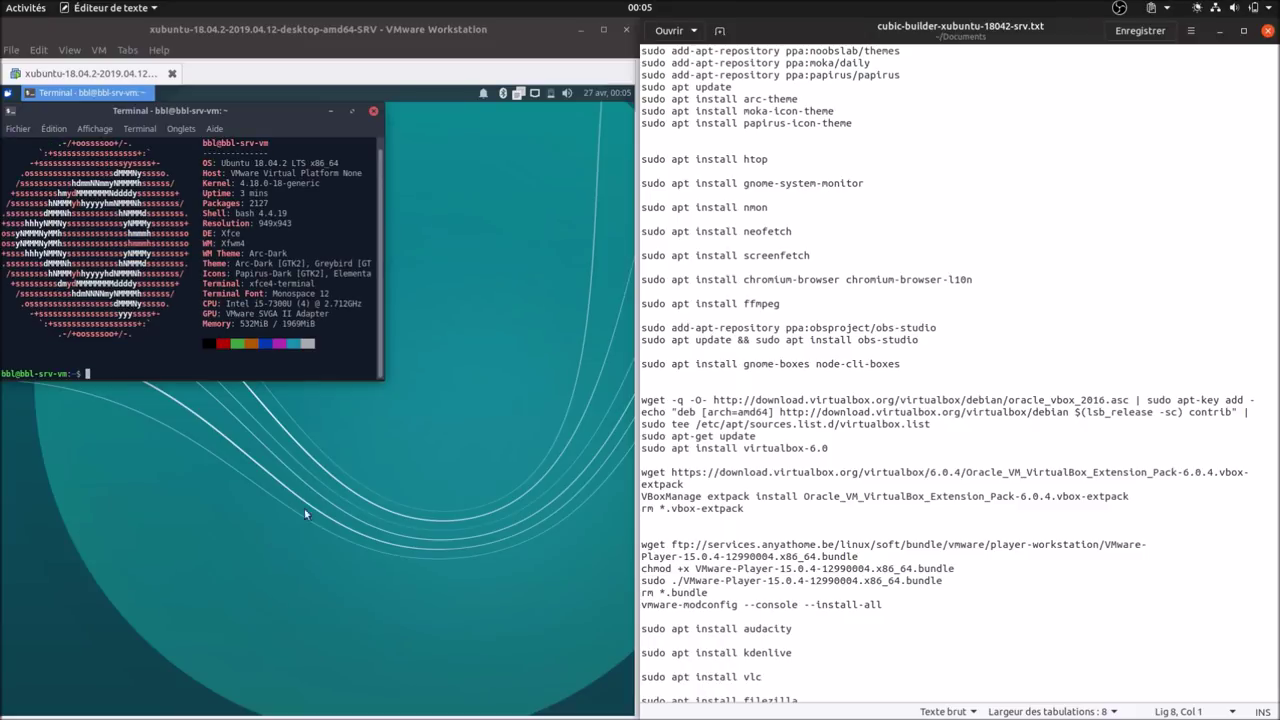
text(screenfetch)
key(Return)
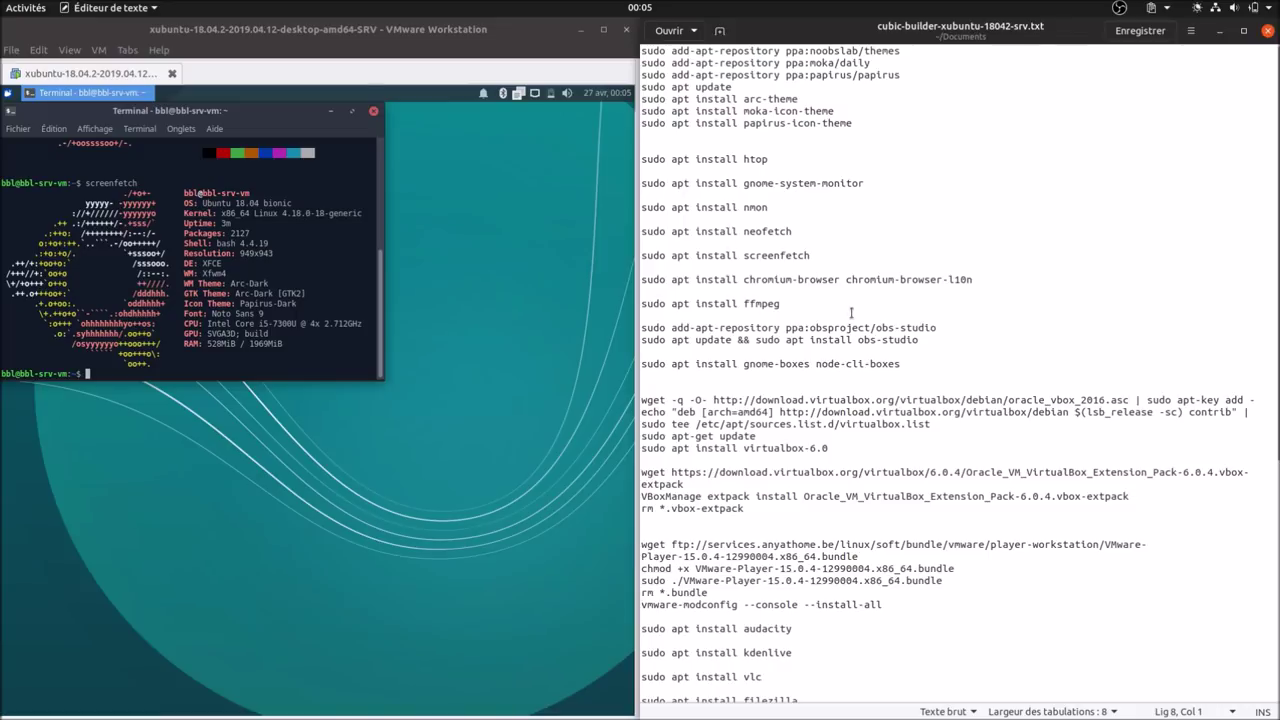
click(373, 111)
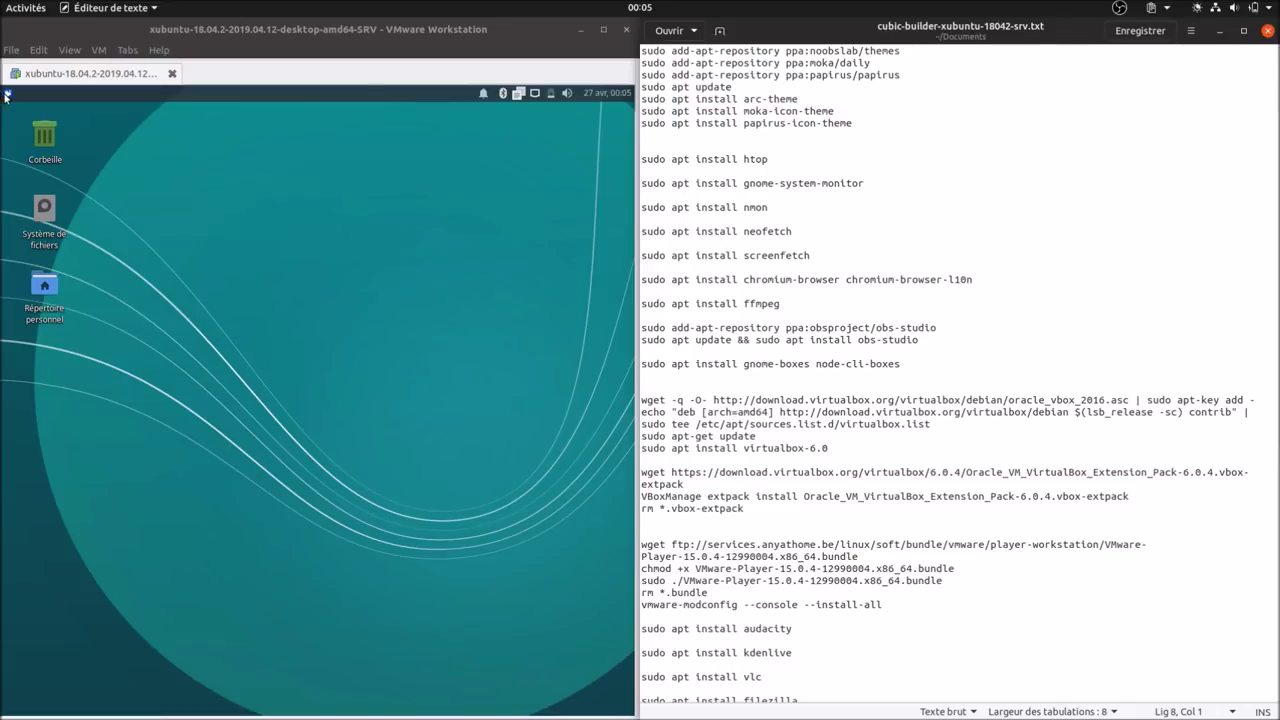
Step: Launch the Chromium web browser in the guest, view its main menu of options, and close the browser
click(7, 93)
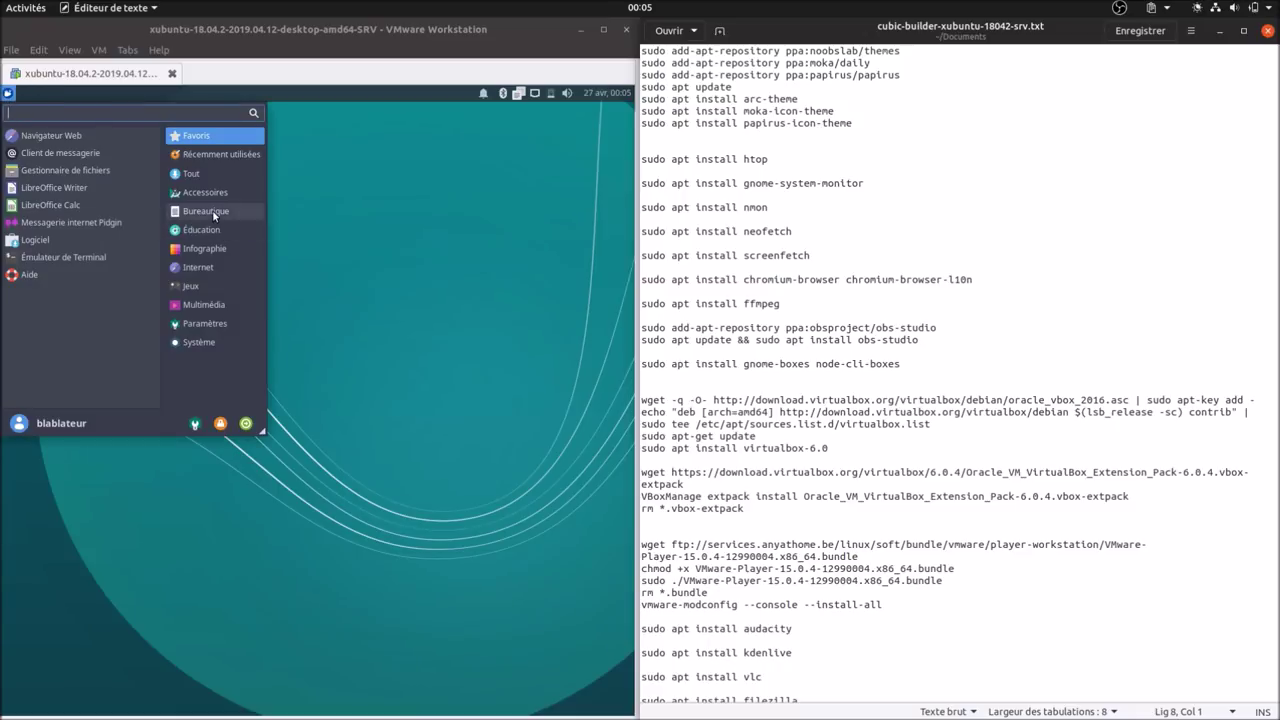
click(207, 269)
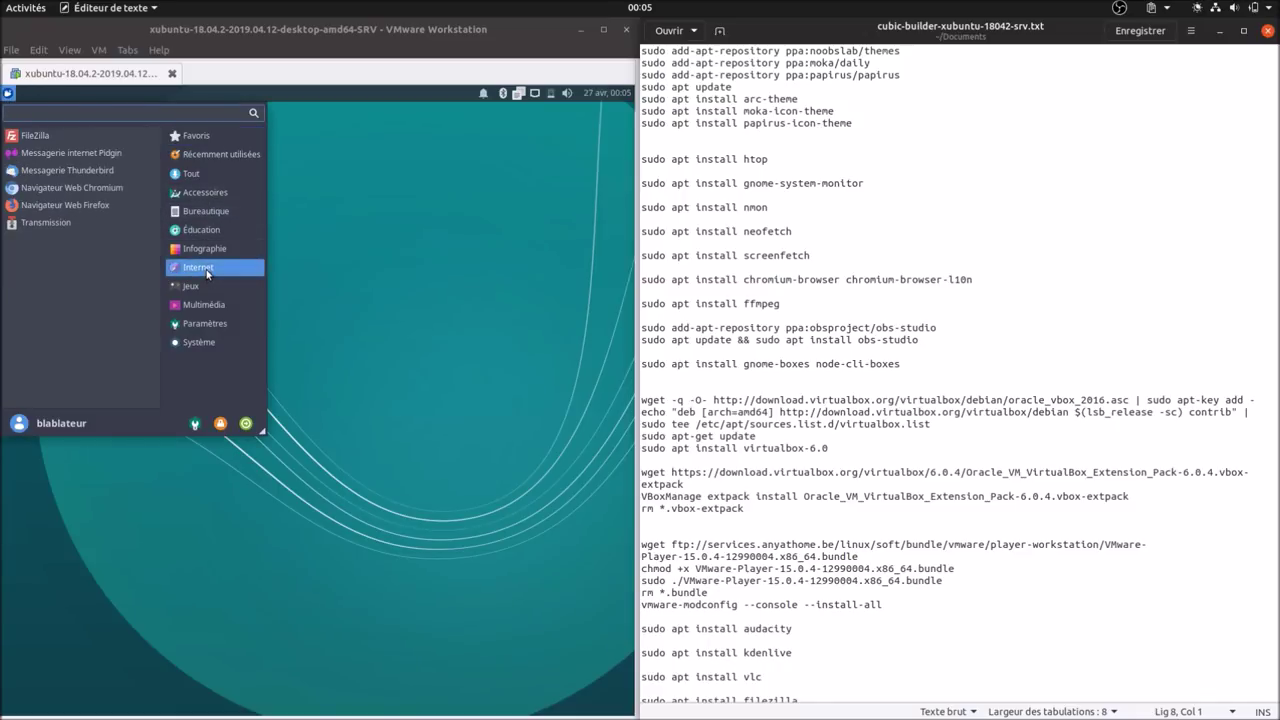
click(69, 190)
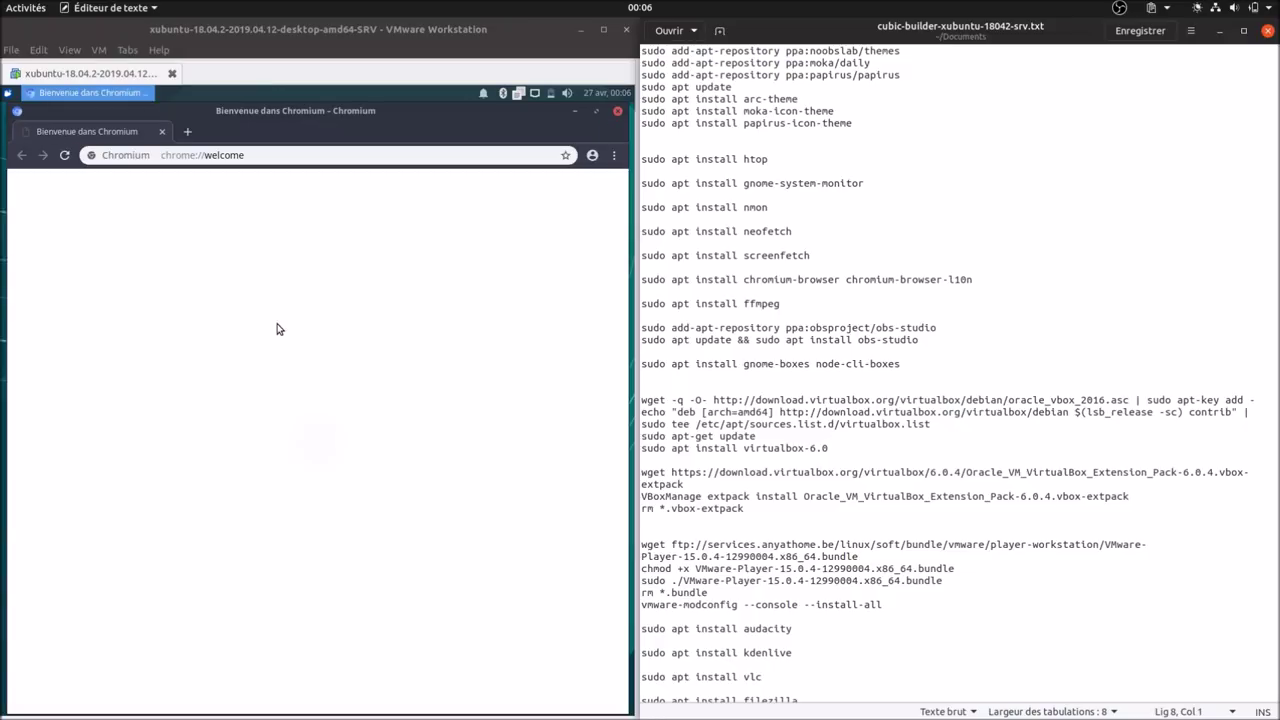
click(615, 155)
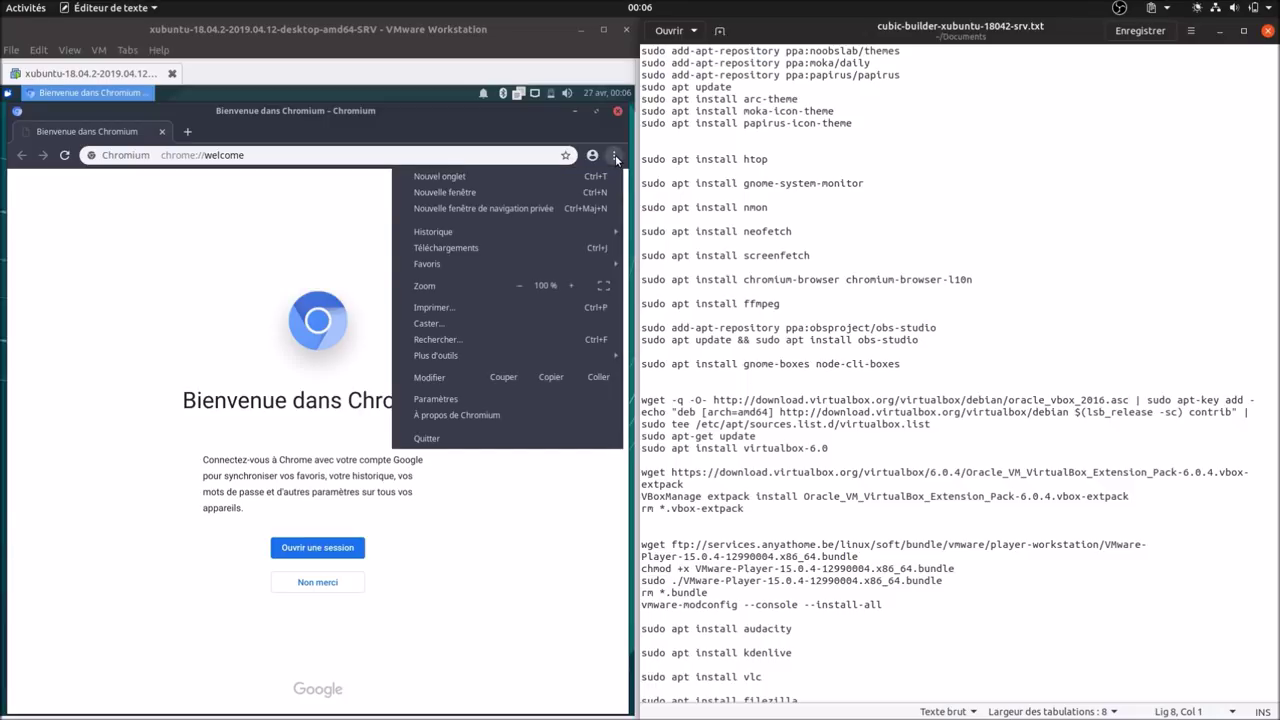
click(617, 112)
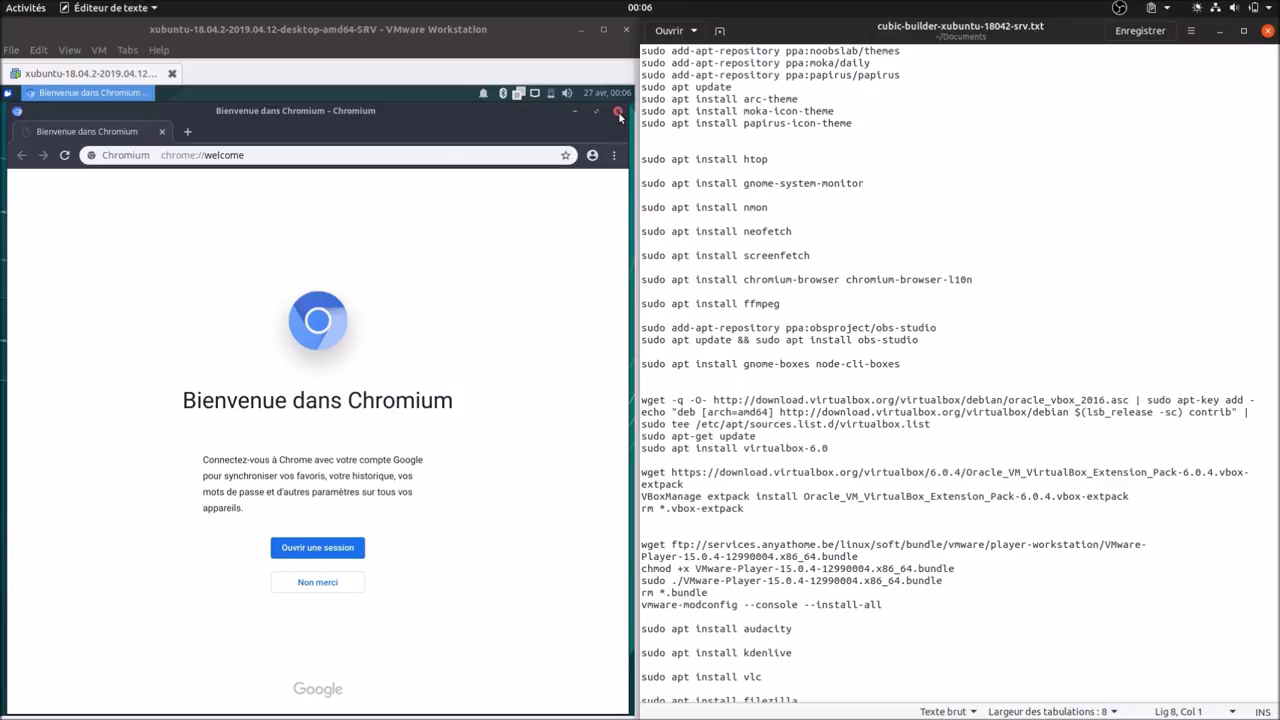
click(617, 112)
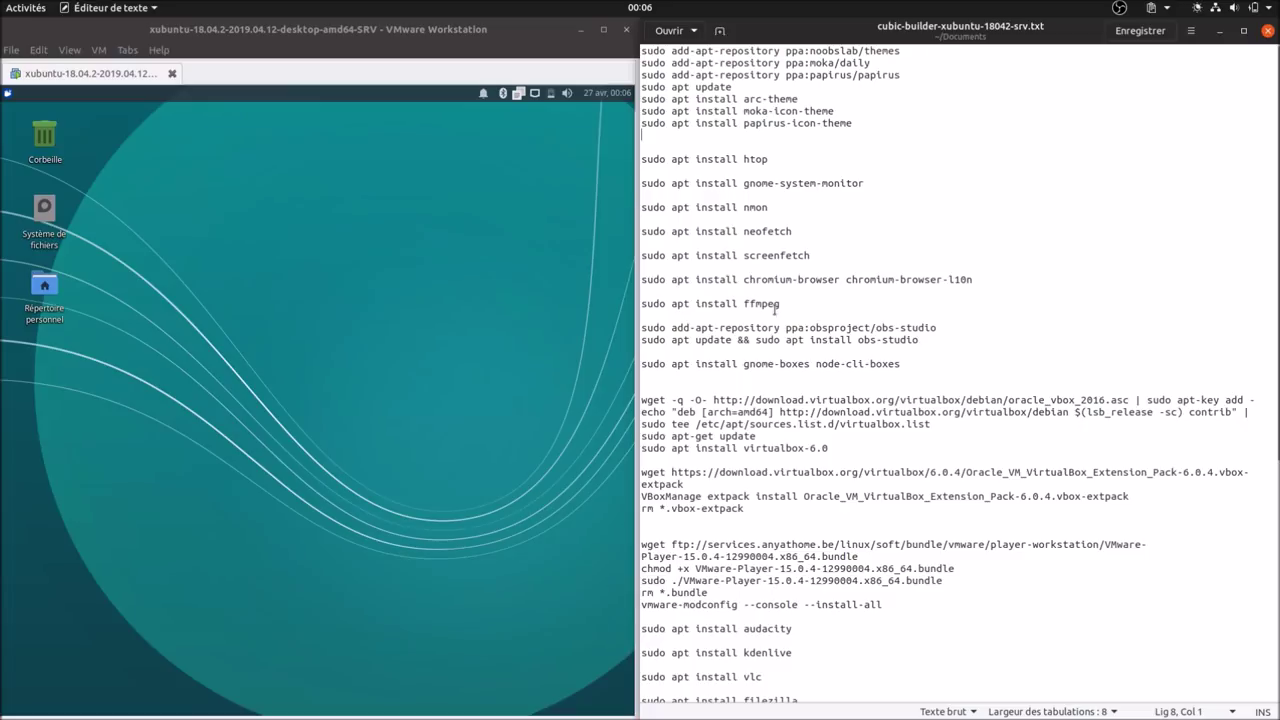
Step: Open a terminal in the guest, run ffmpeg to check it is installed, and close the terminal
click(9, 94)
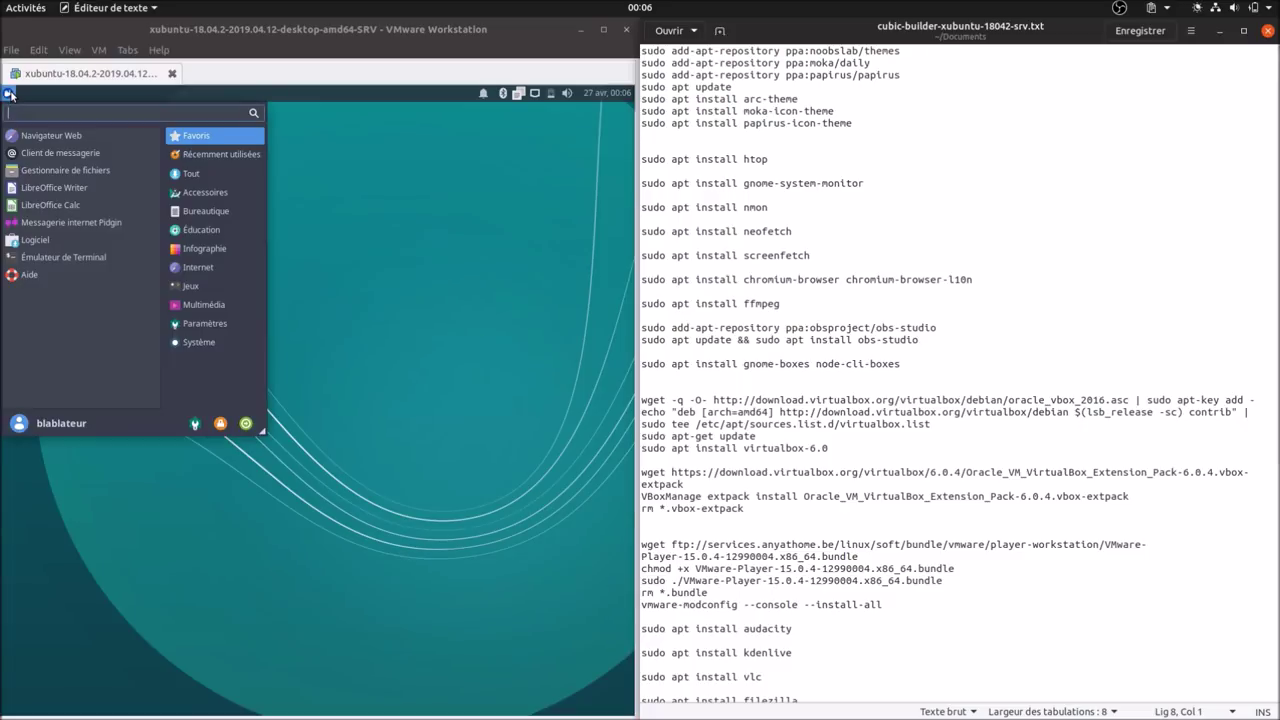
click(60, 257)
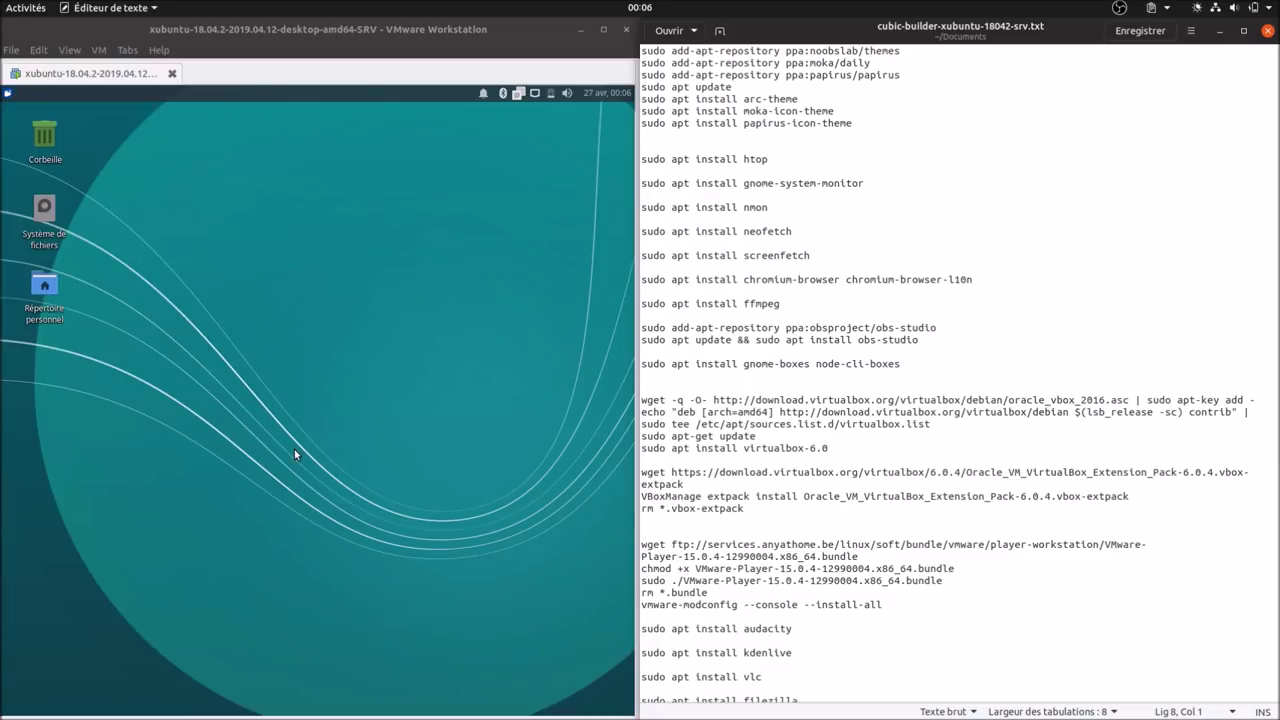
text(ffmpeg)
key(Return)
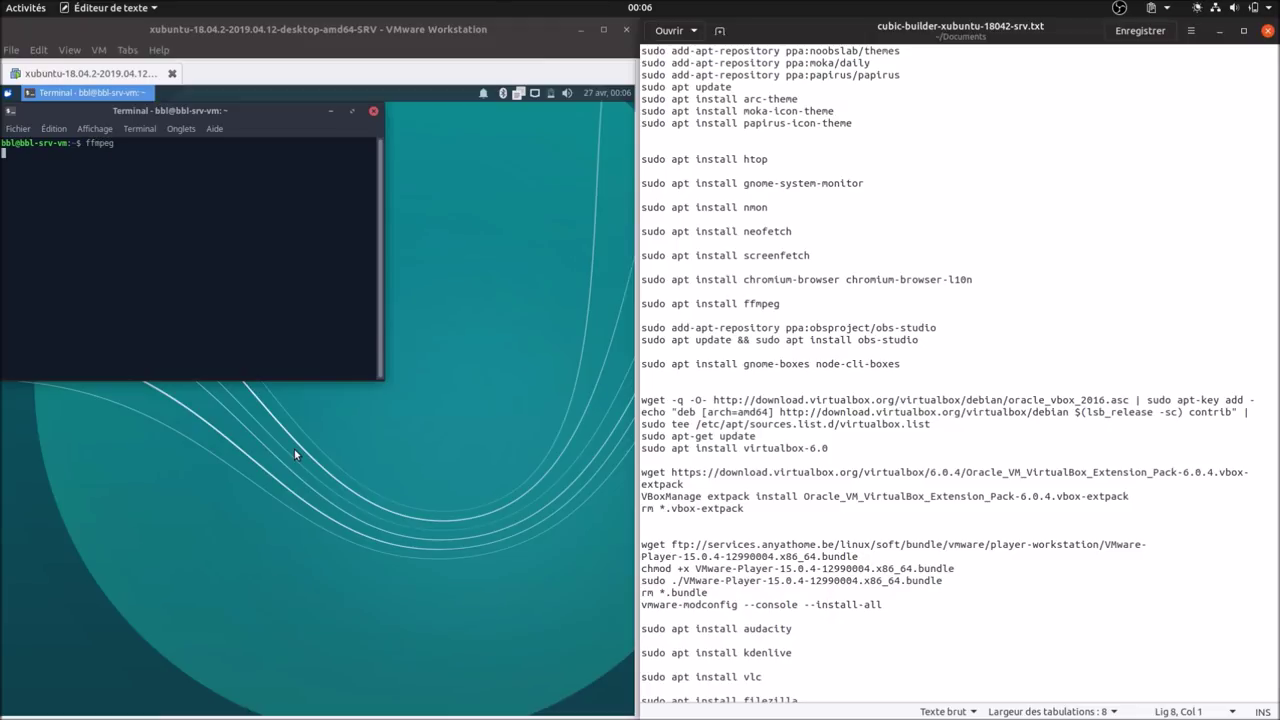
click(373, 112)
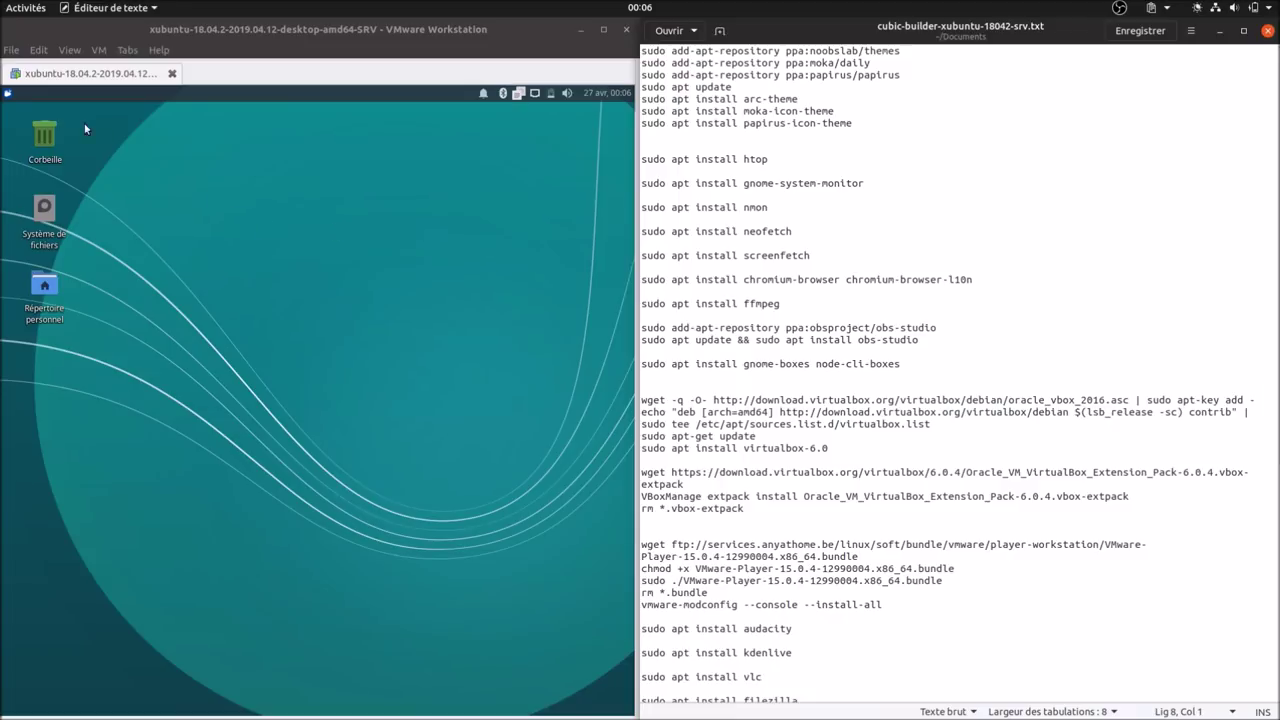
Step: Search for and launch OBS Studio in the guest, declining the automatic configuration assistant
click(10, 95)
text(ob)
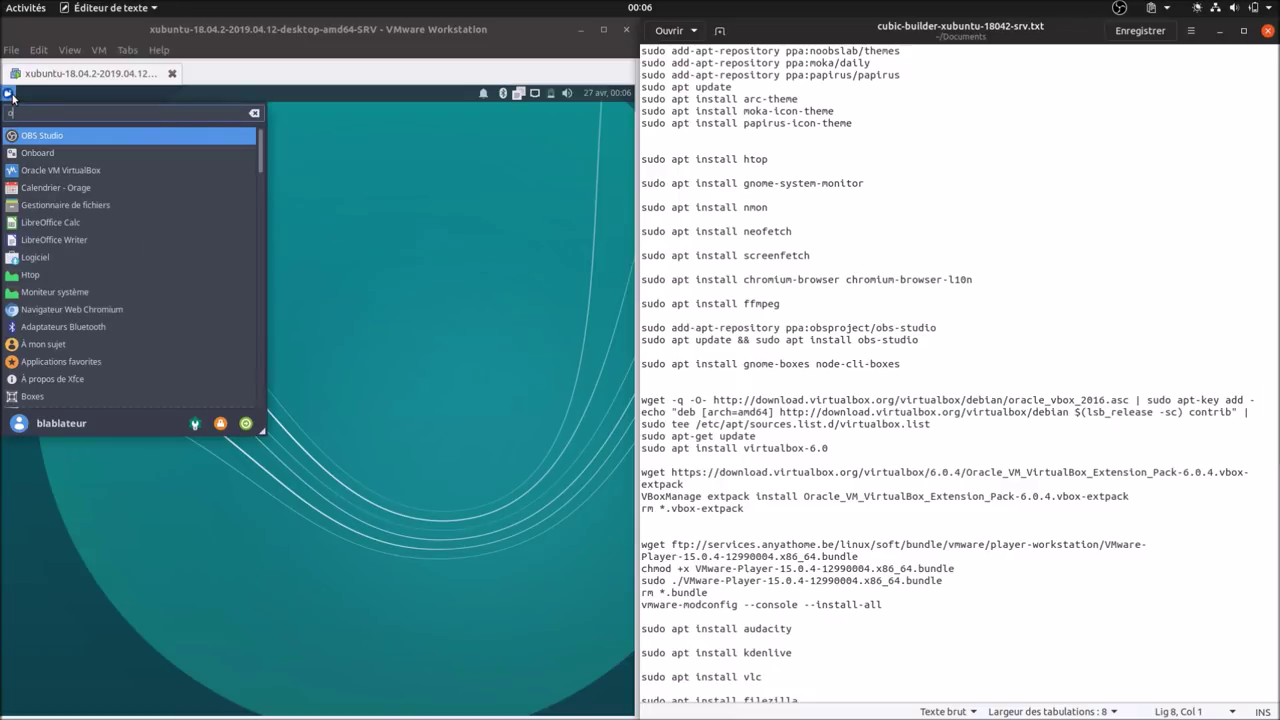
click(44, 136)
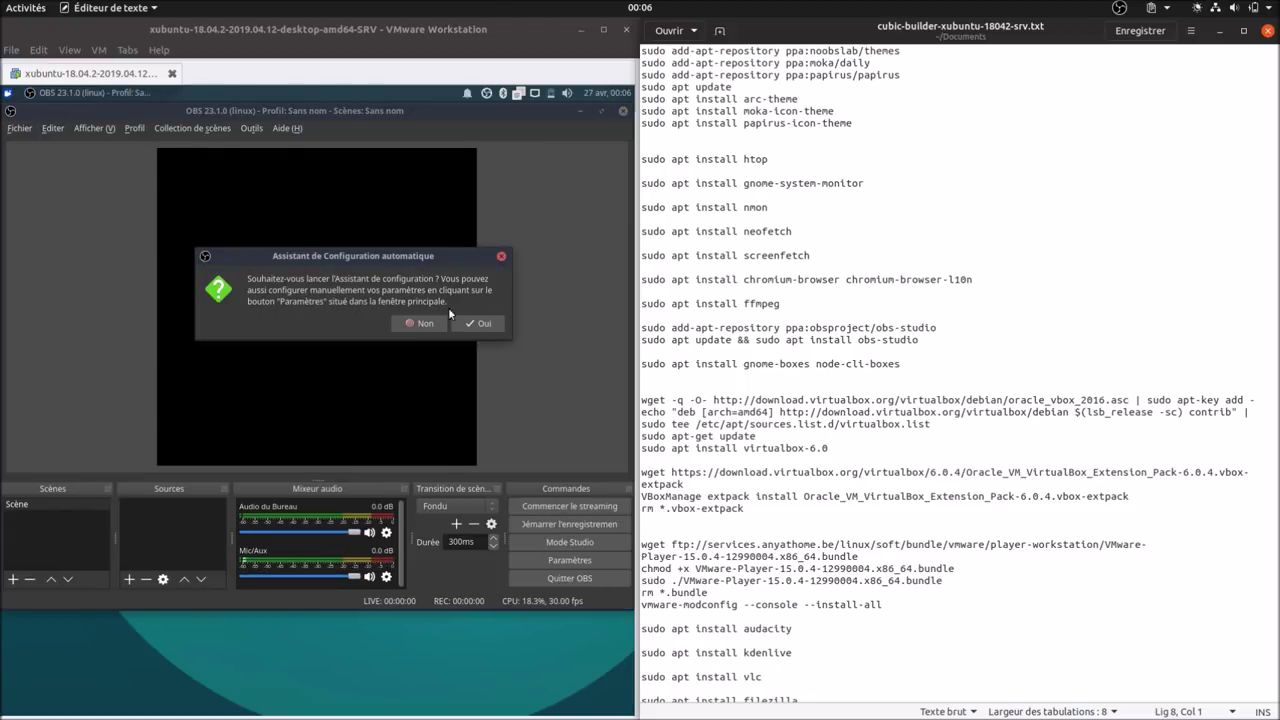
click(417, 323)
click(427, 367)
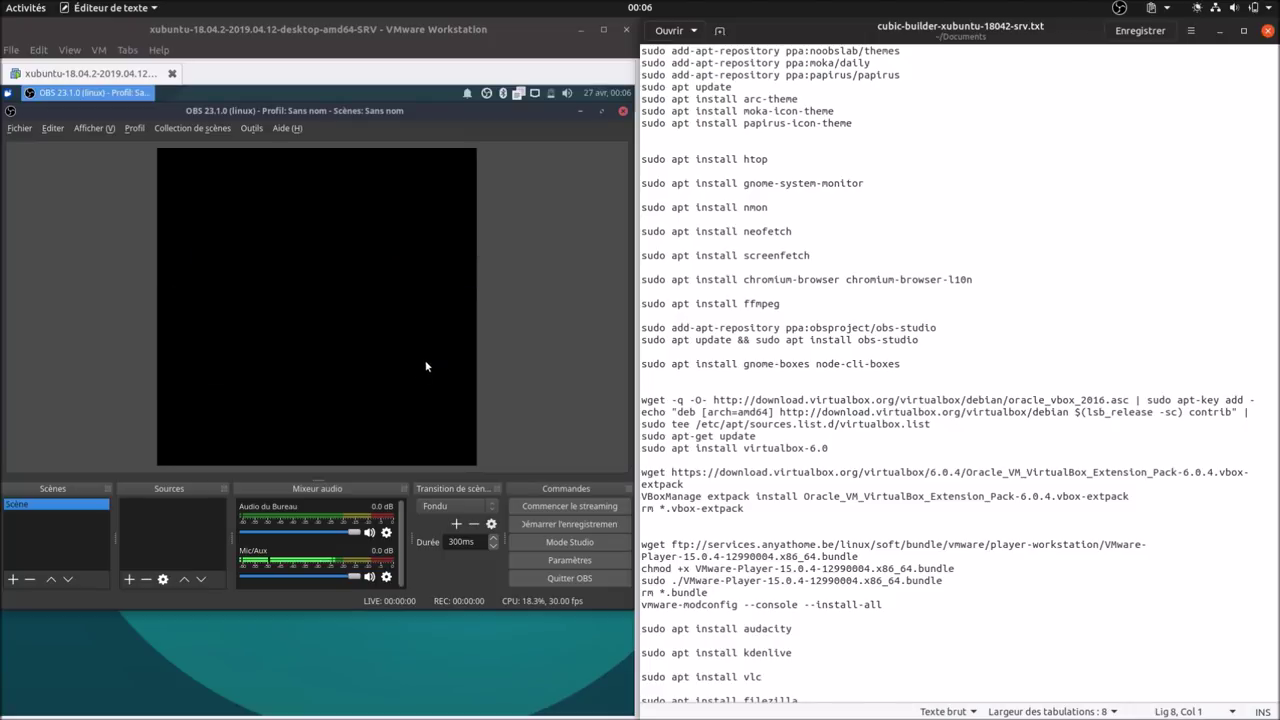
Step: Add a screen capture (XSHM) source with its default name and settings to the OBS scene, and quit OBS
click(128, 580)
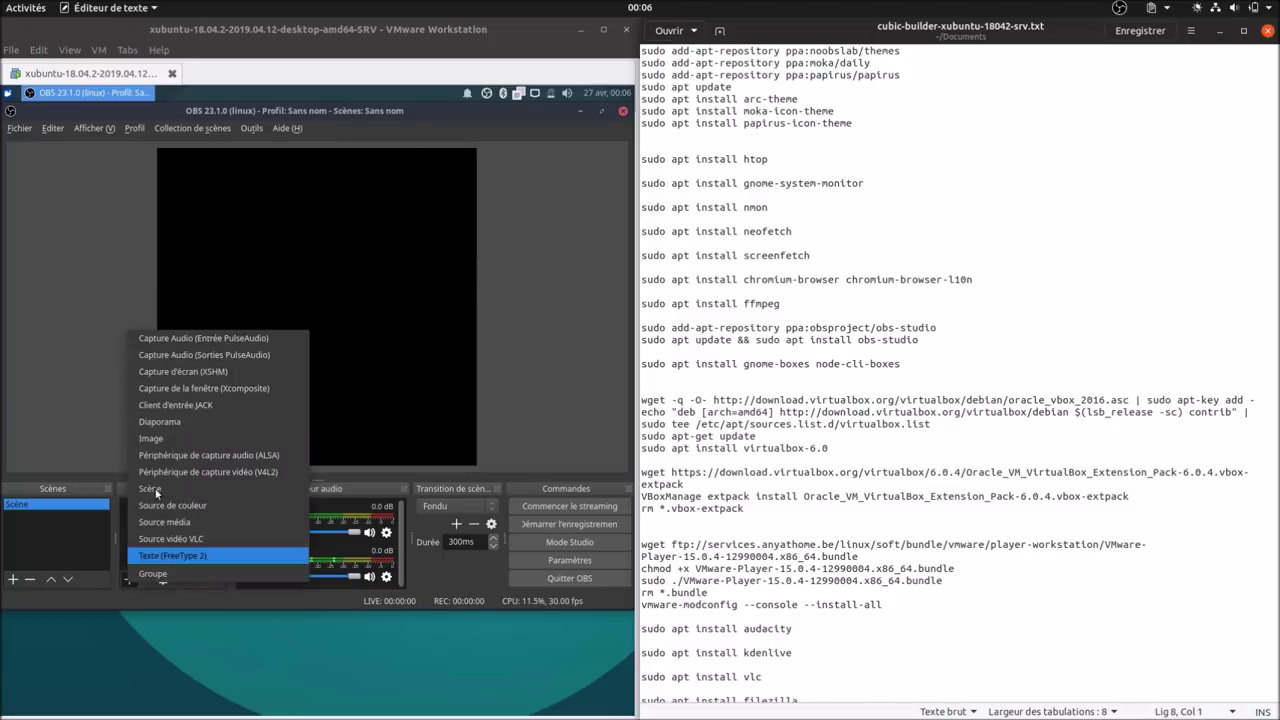
click(168, 365)
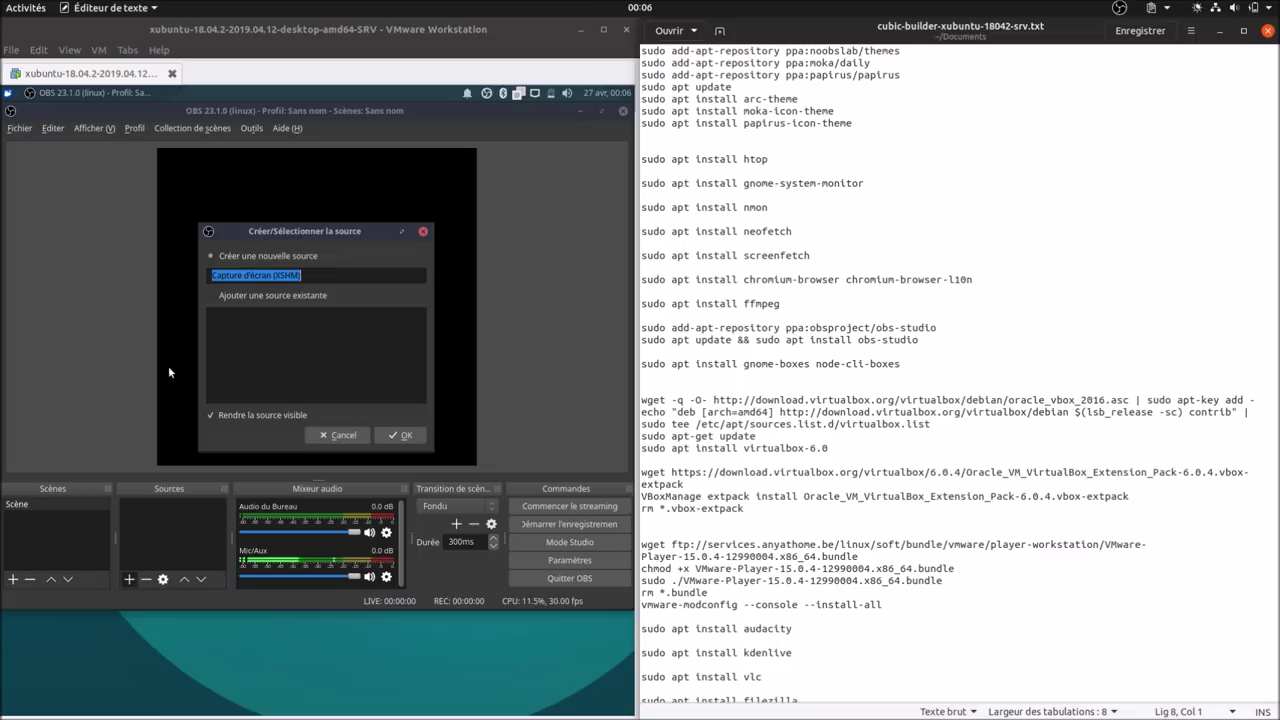
click(397, 436)
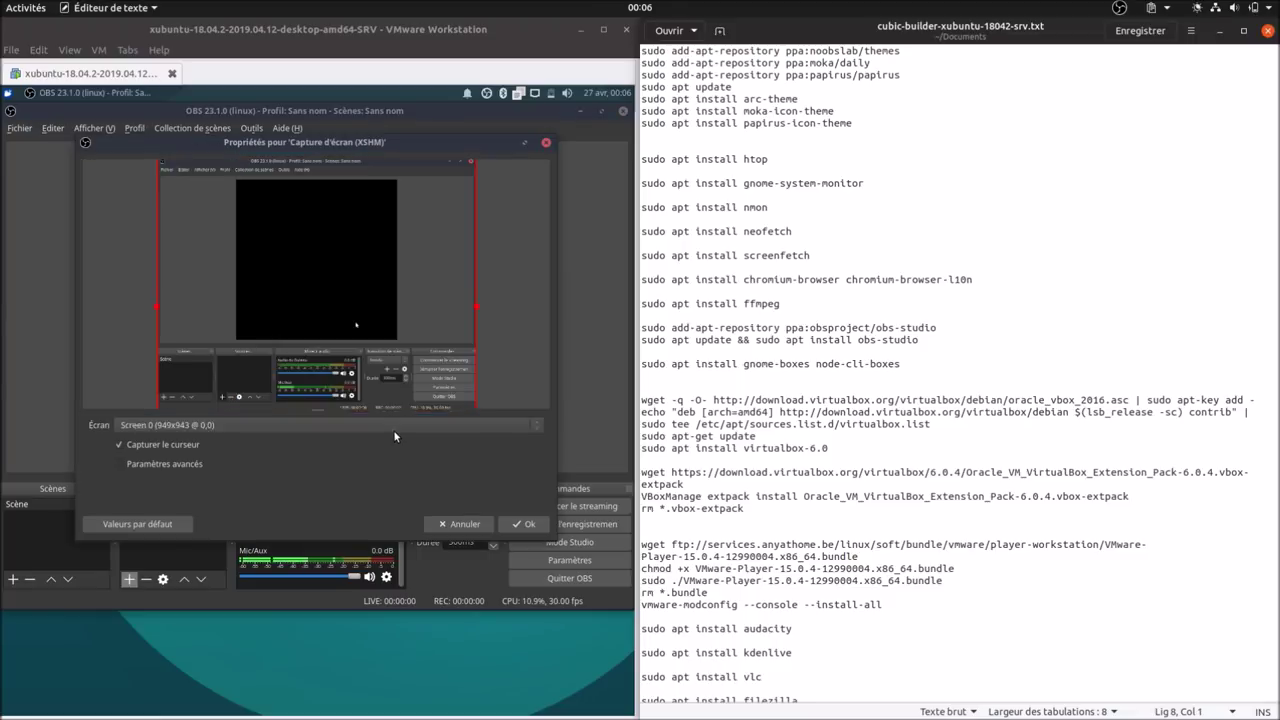
click(523, 524)
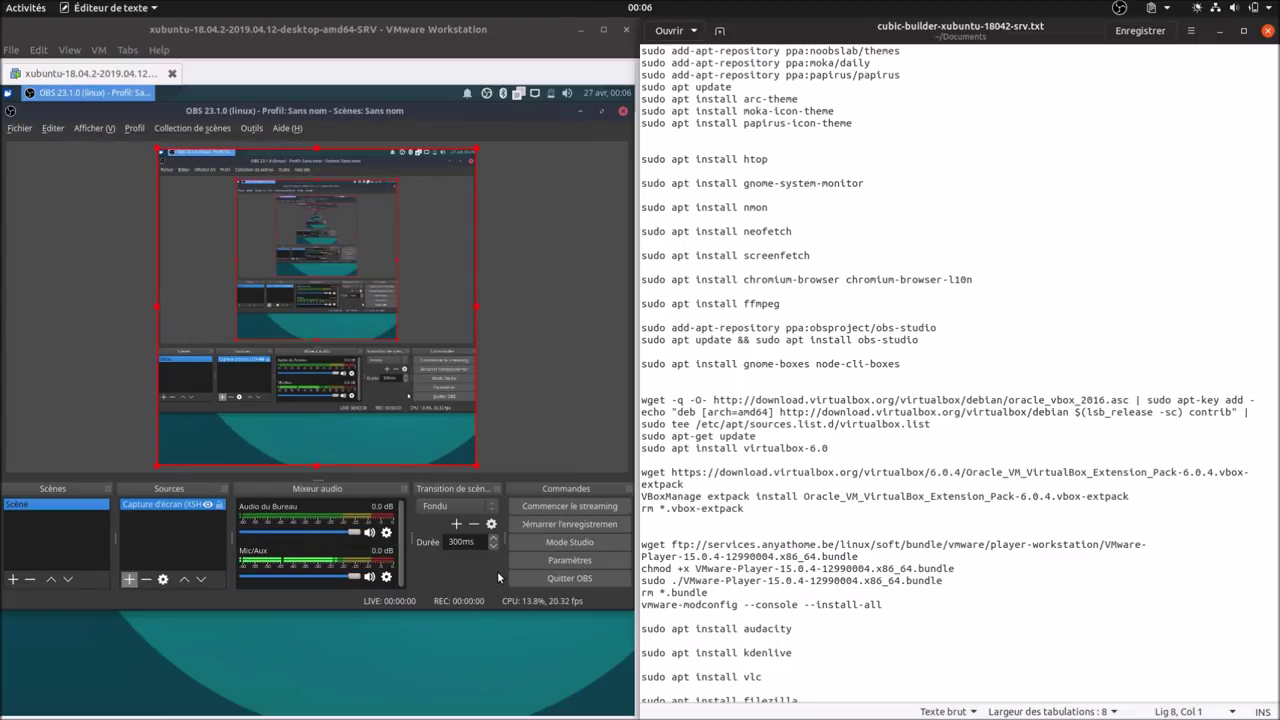
click(553, 584)
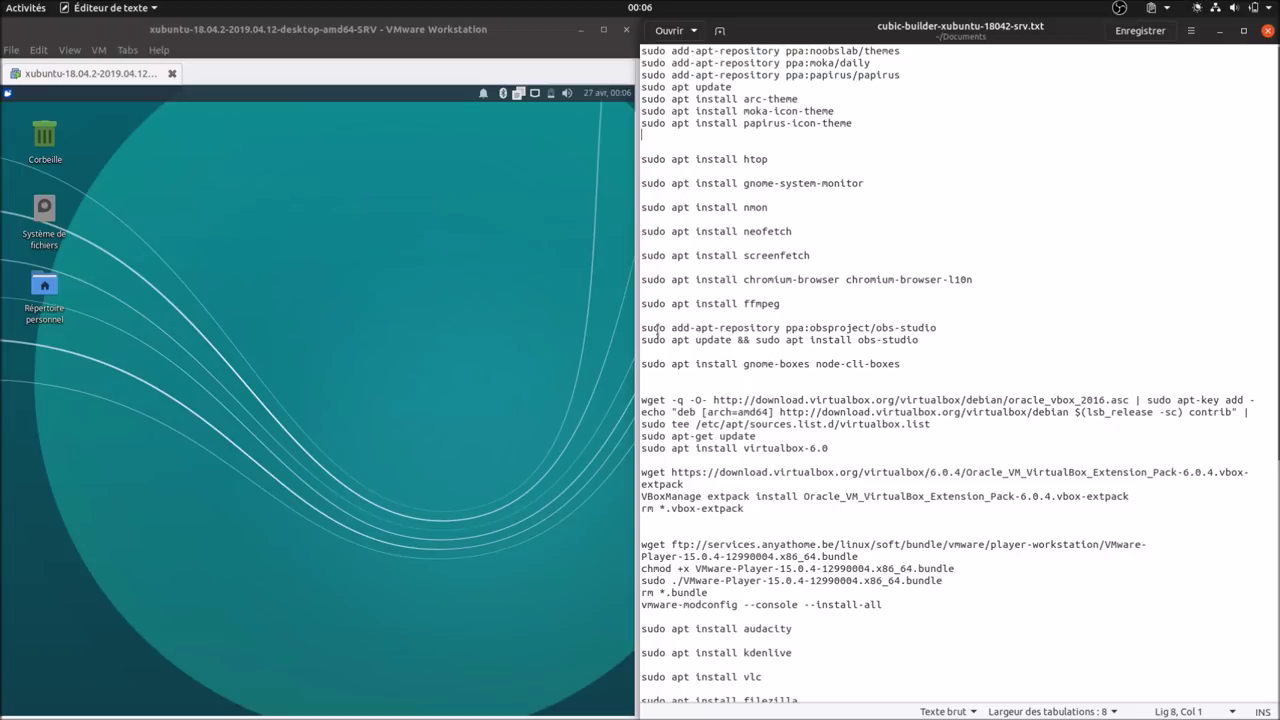
Step: Highlight the theme, system tool, Chromium, ffmpeg and OBS Studio installation lines in the command list to review them
drag(858, 124, 641, 48)
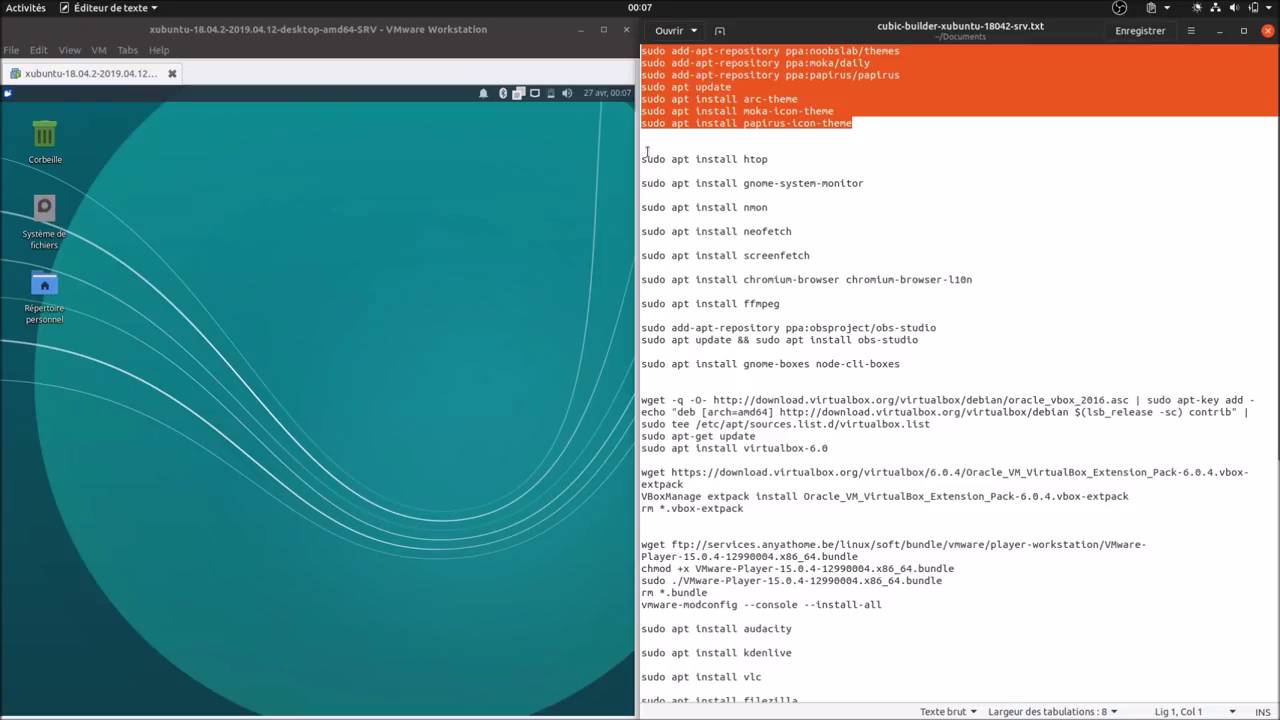
drag(641, 158, 980, 277)
drag(785, 303, 910, 342)
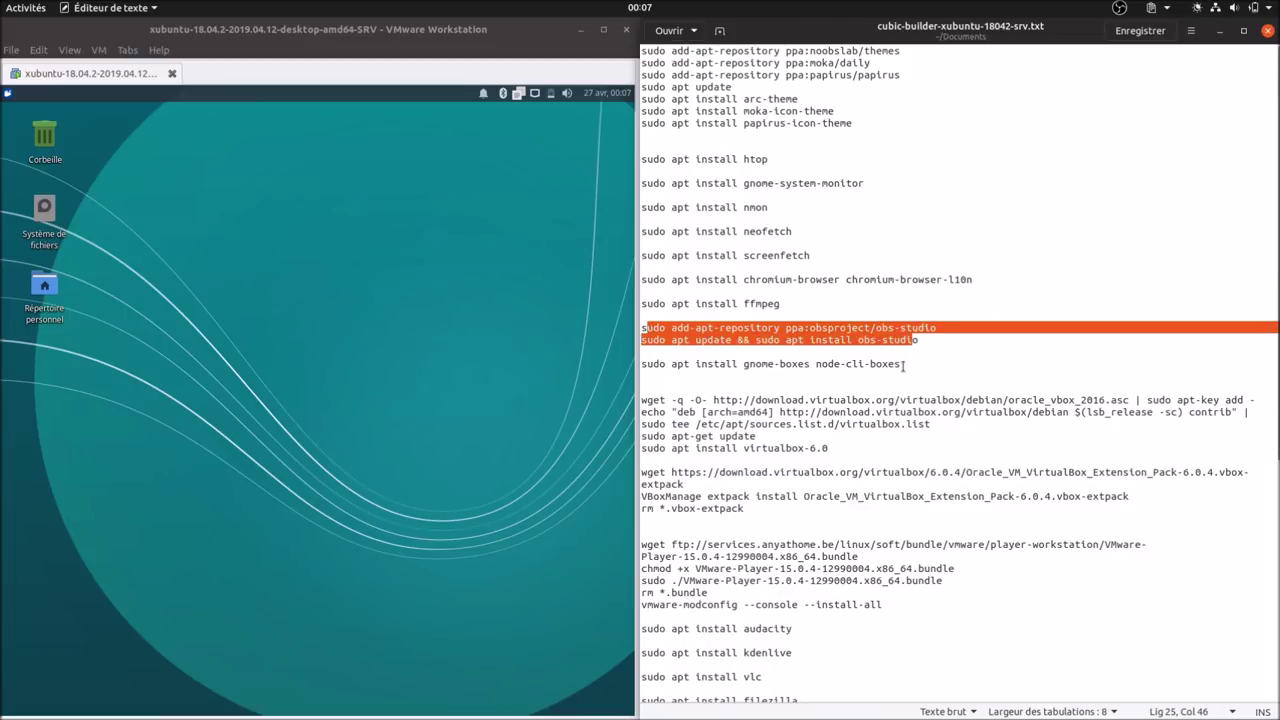
Step: Launch Boxes, view its new machine source choices, cancel and close it, and highlight the node-cli-boxes package in the command list
click(7, 94)
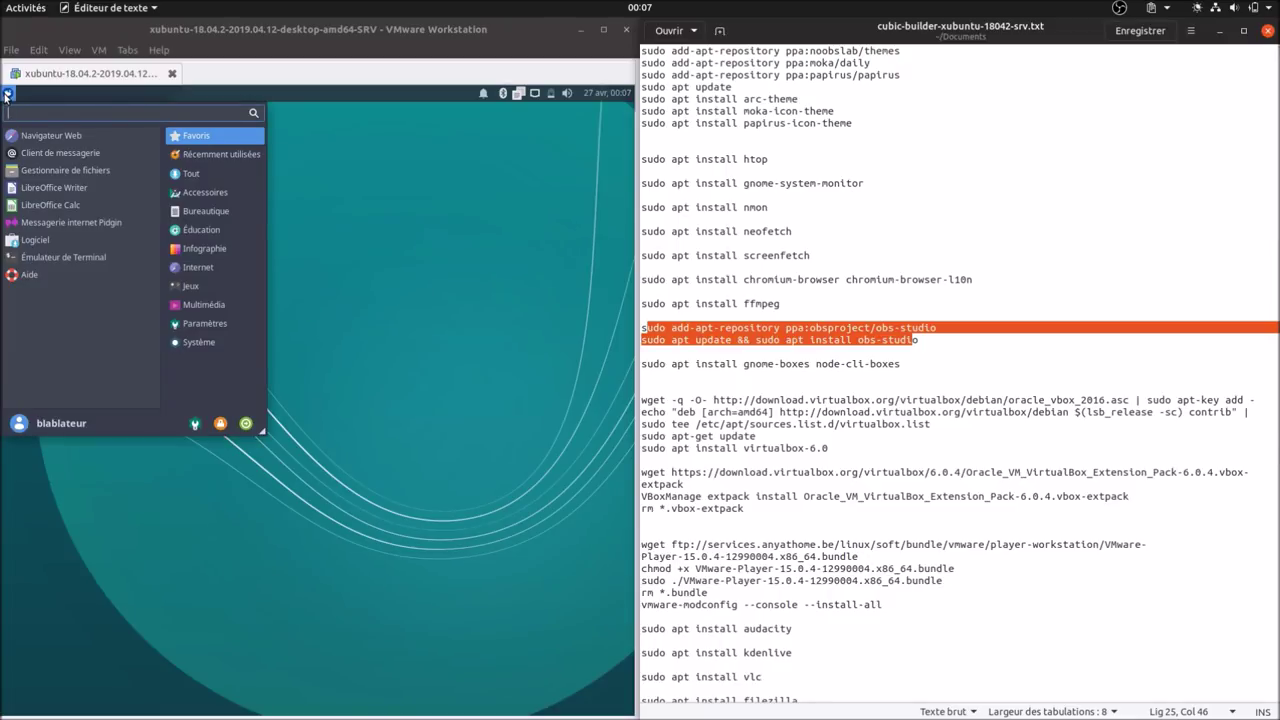
text(ma)
key(BackSpace)
key(BackSpace)
text(bo)
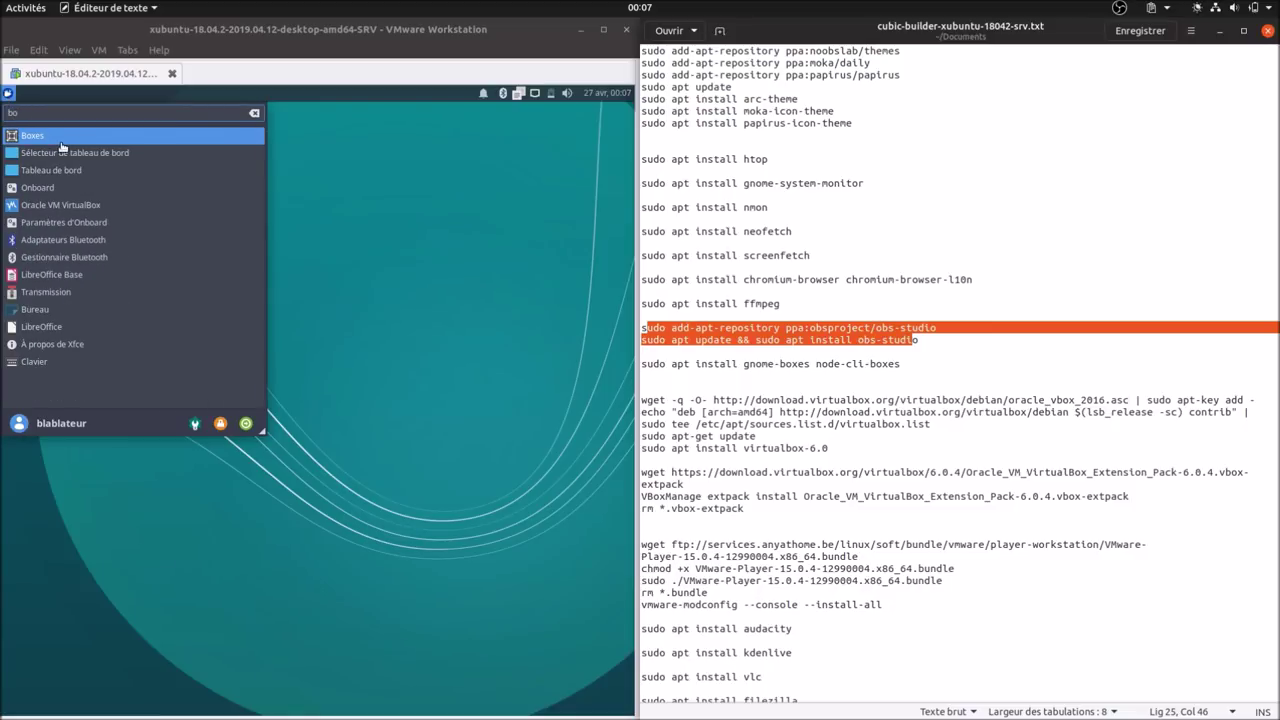
click(7, 95)
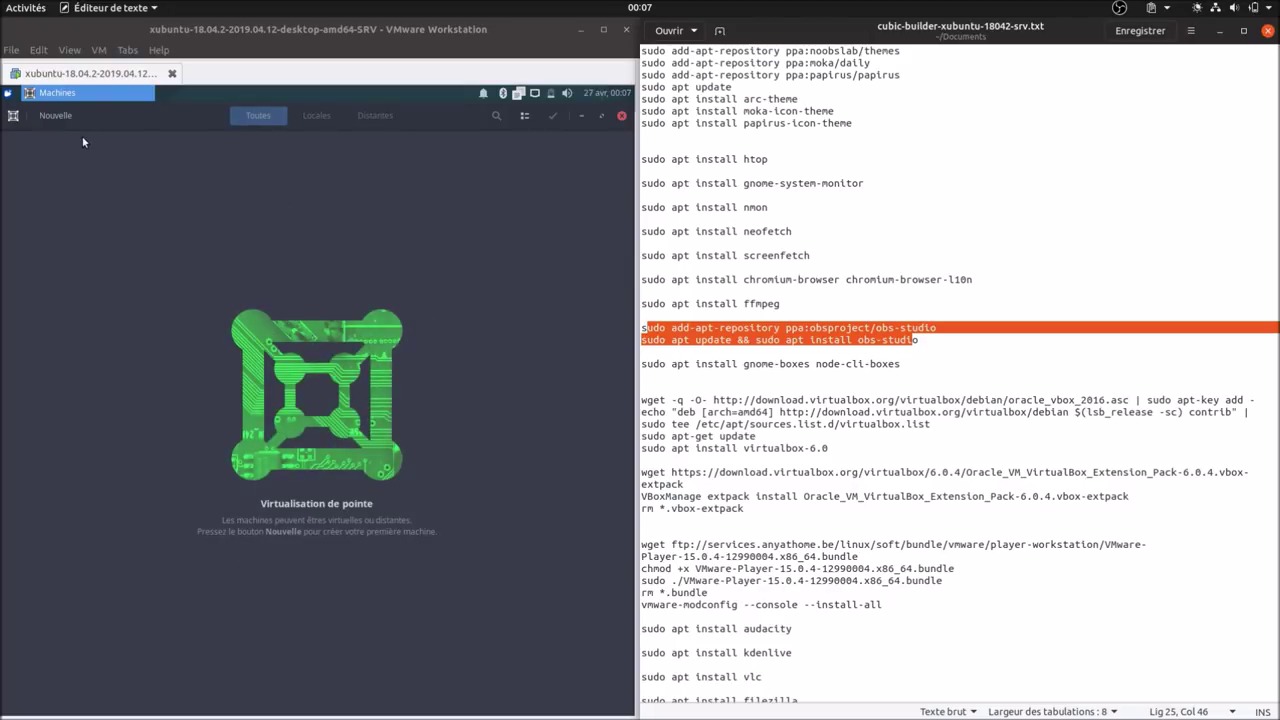
click(58, 117)
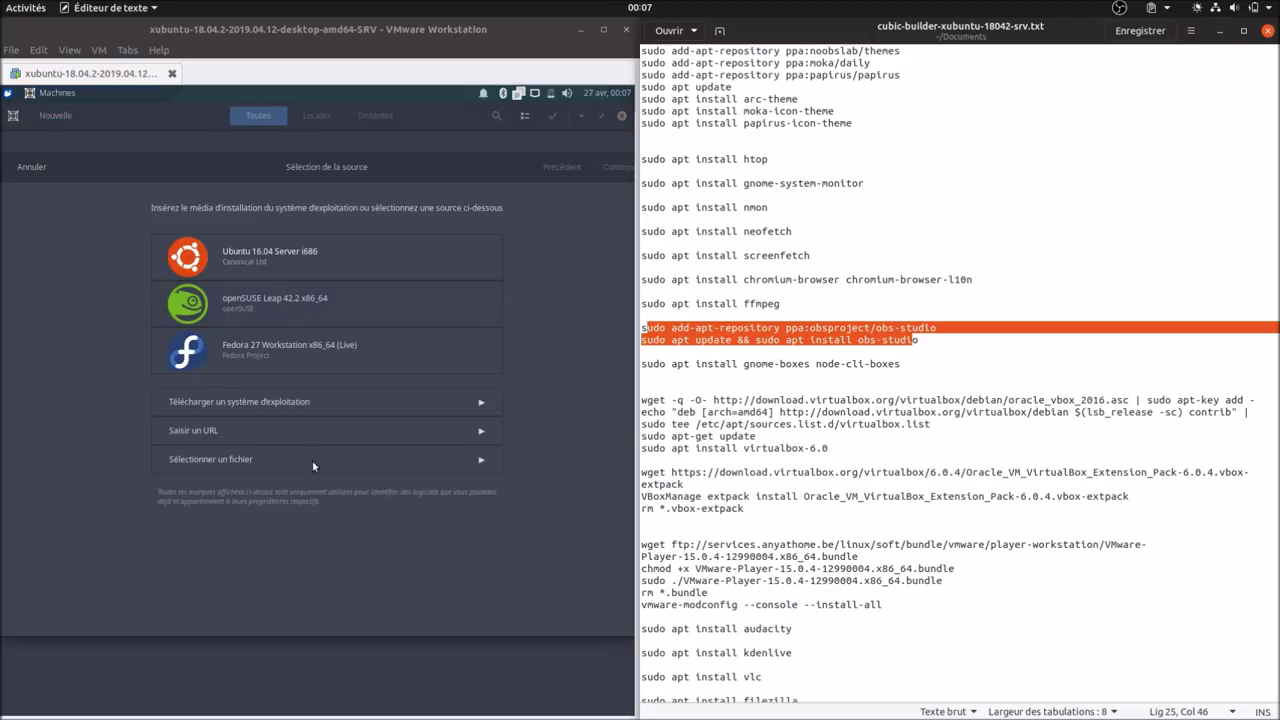
click(30, 168)
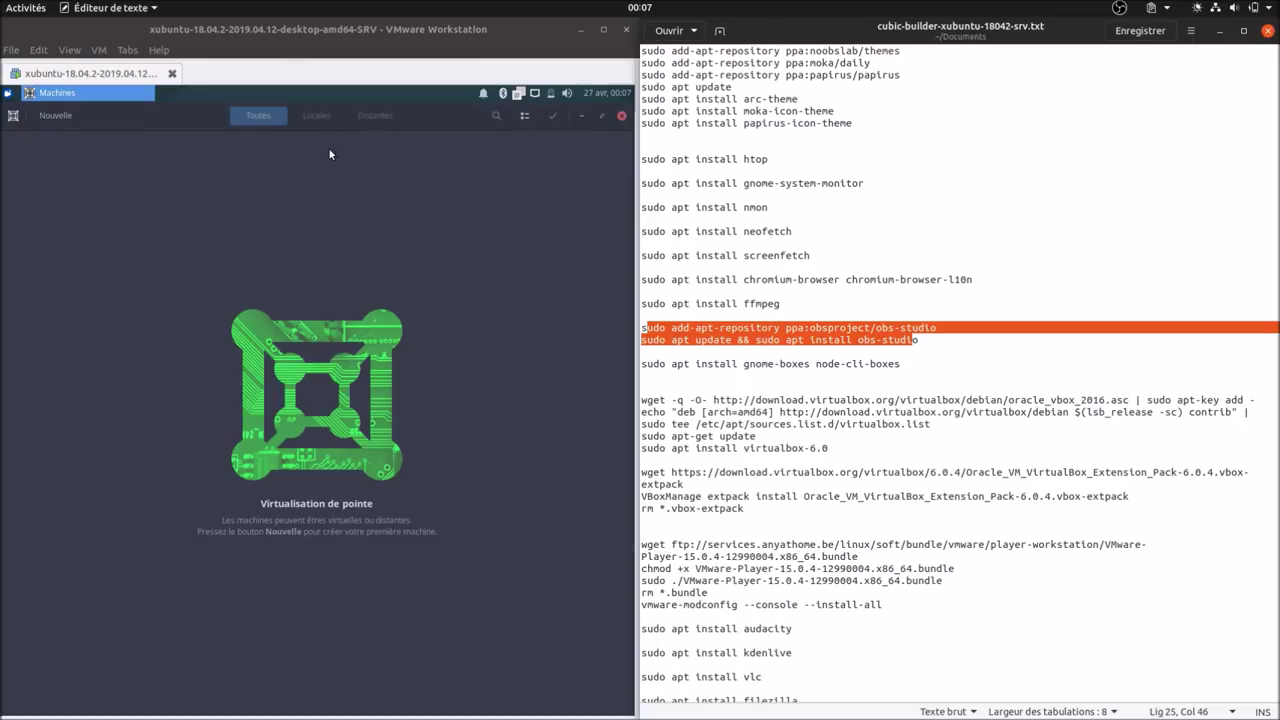
click(621, 118)
drag(817, 363, 901, 364)
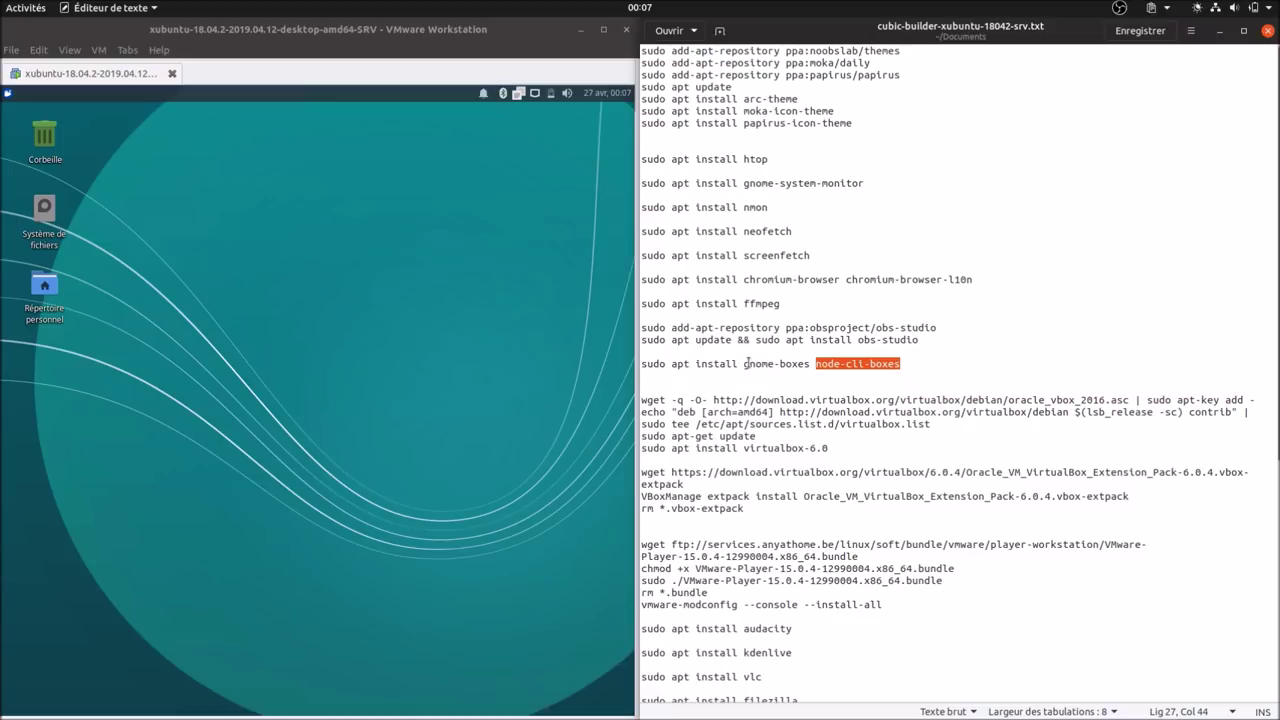
drag(745, 366, 903, 366)
Step: Search for and launch Oracle VM VirtualBox in the guest, check its version information, and close the About window
click(8, 94)
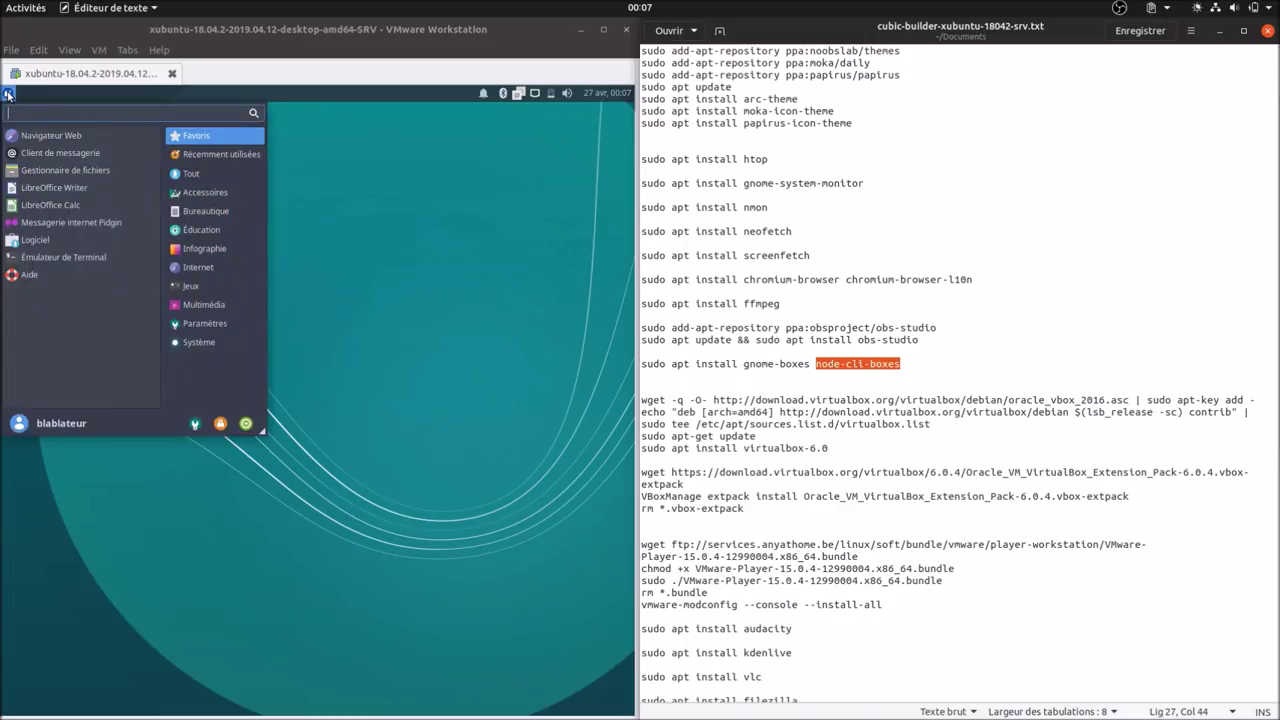
text(vir)
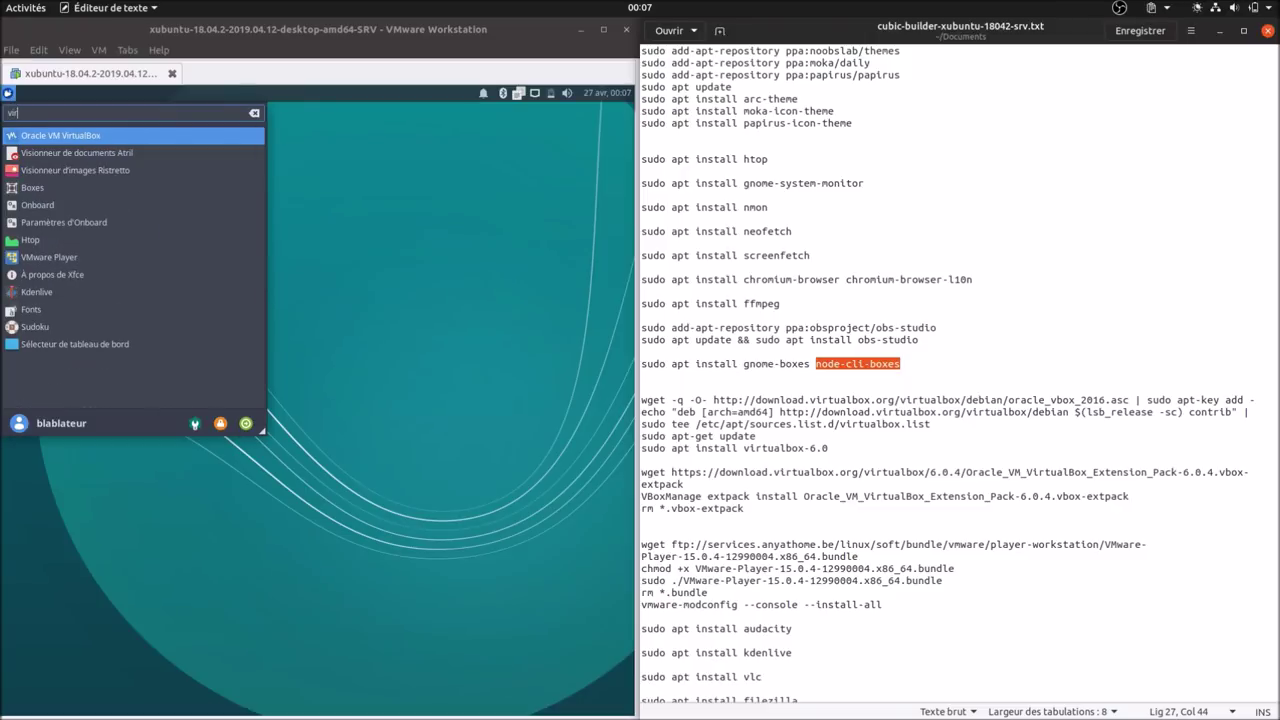
click(113, 138)
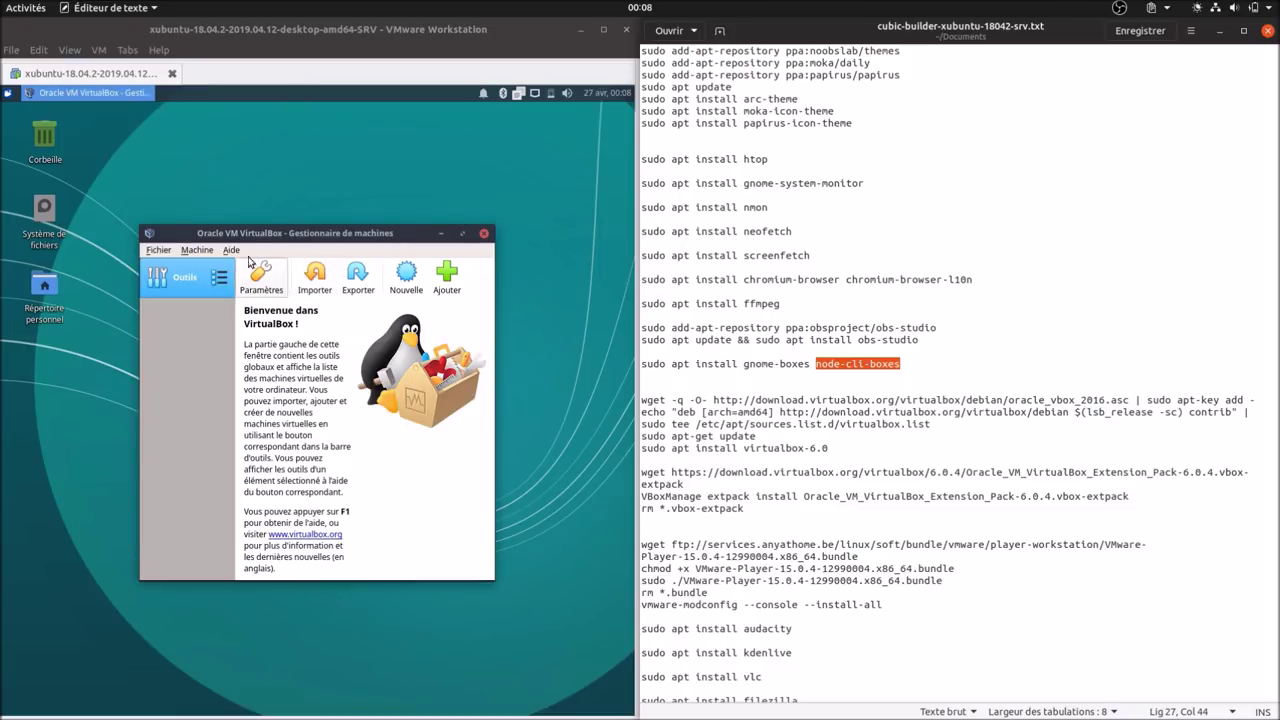
click(233, 250)
click(266, 352)
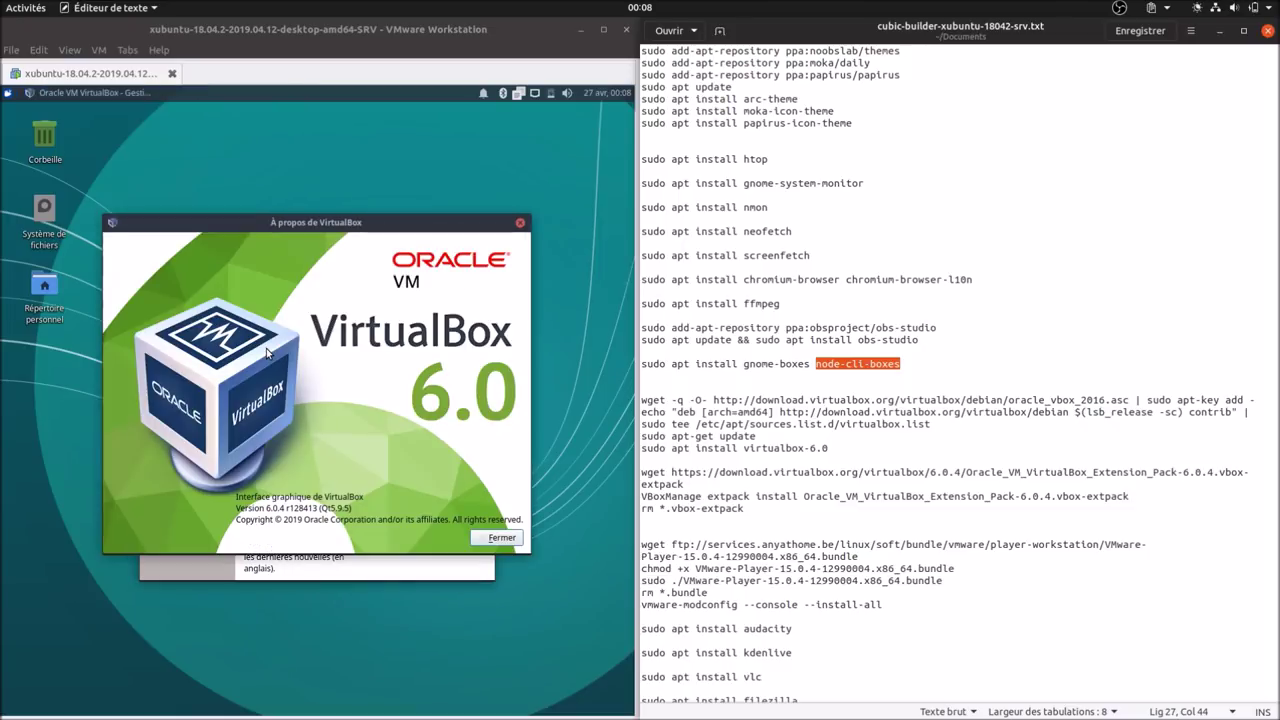
click(502, 538)
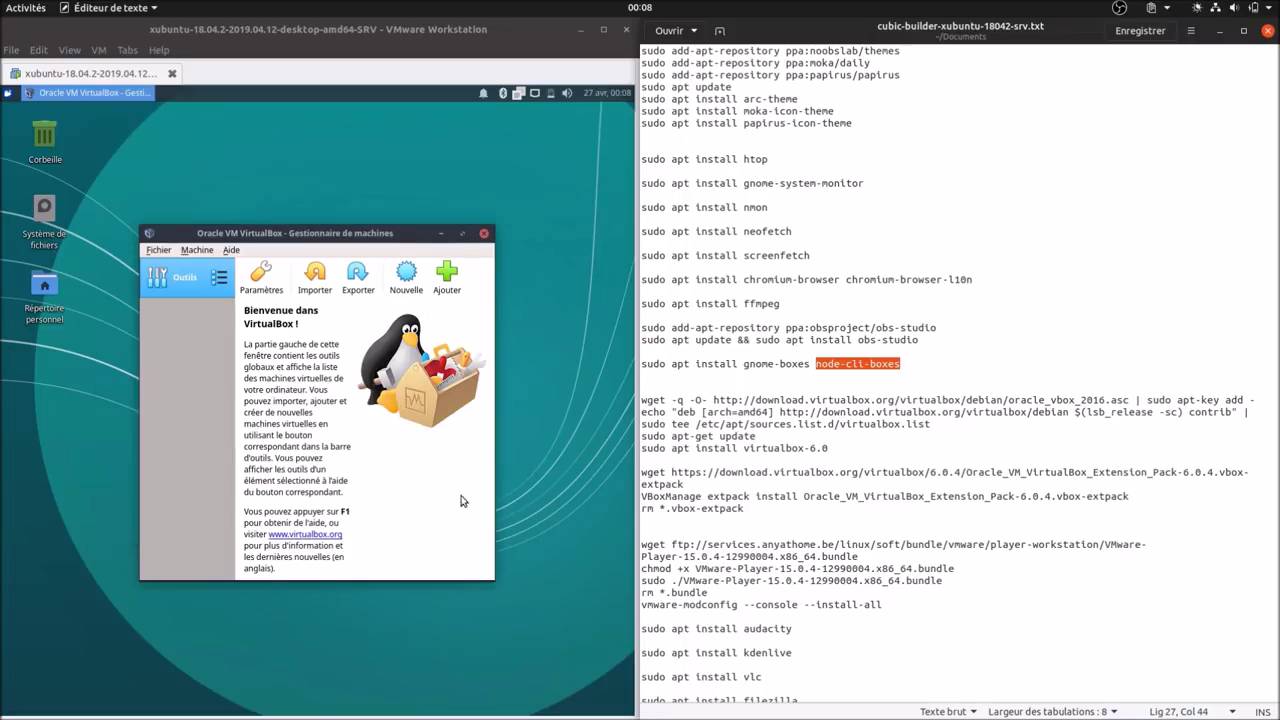
Step: Examine the update settings and the installed extension pack in the VirtualBox preferences, and close the preferences
click(160, 250)
click(172, 265)
click(152, 304)
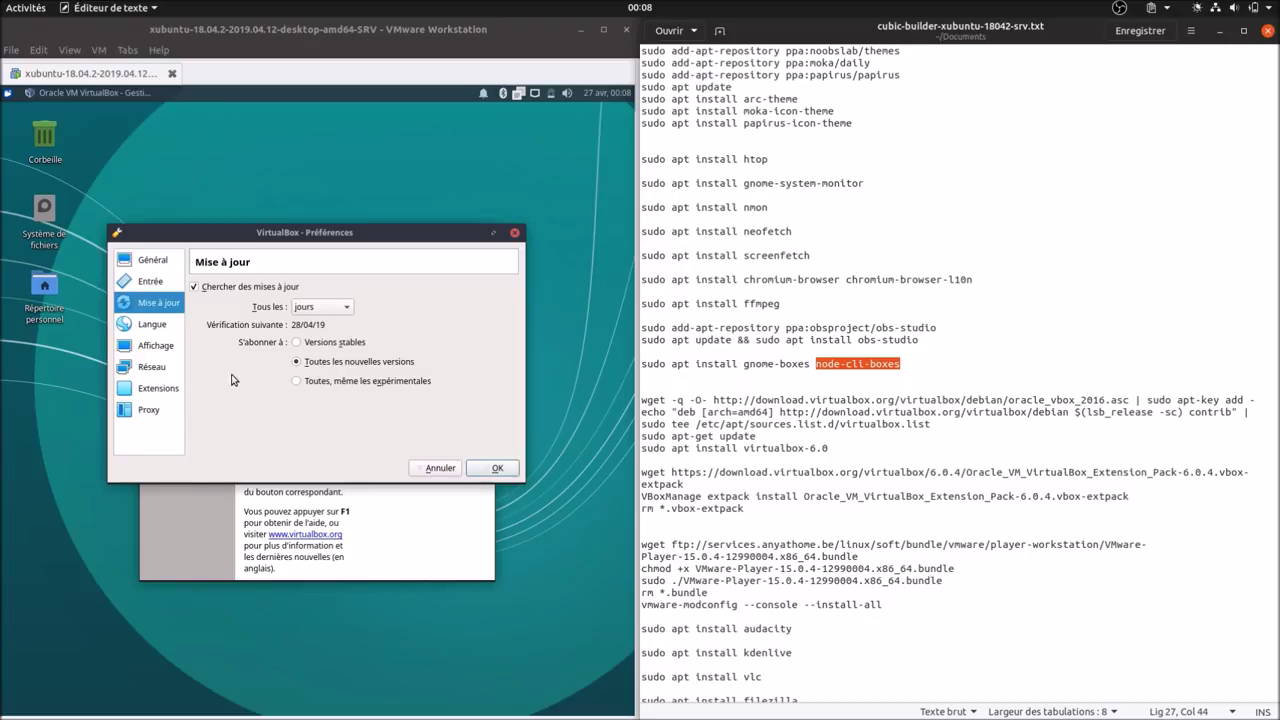
click(148, 396)
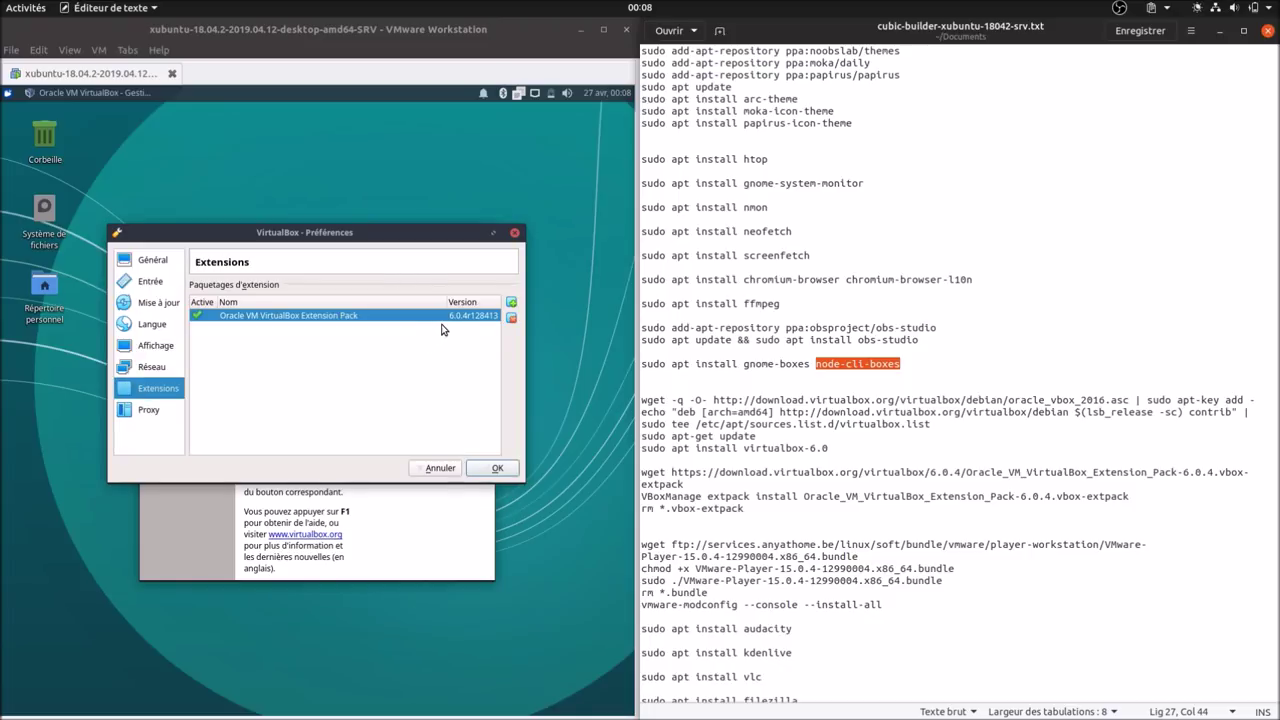
mouse_move(449, 320)
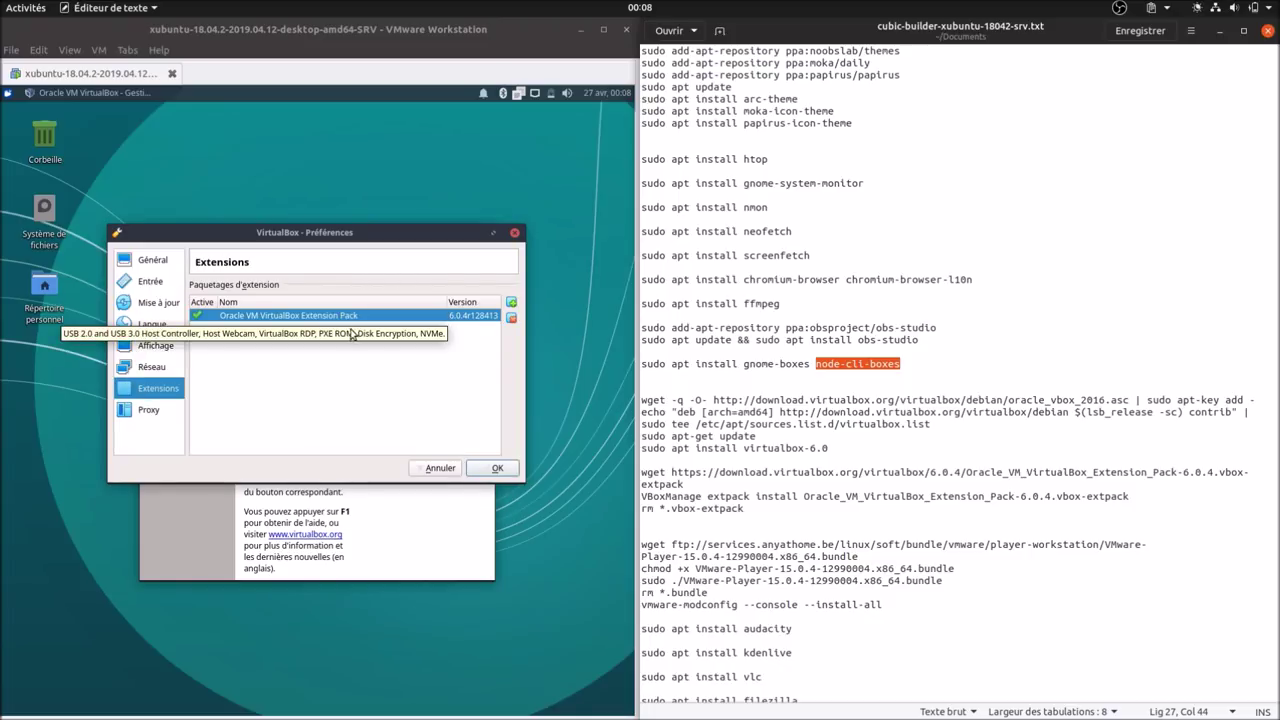
click(496, 469)
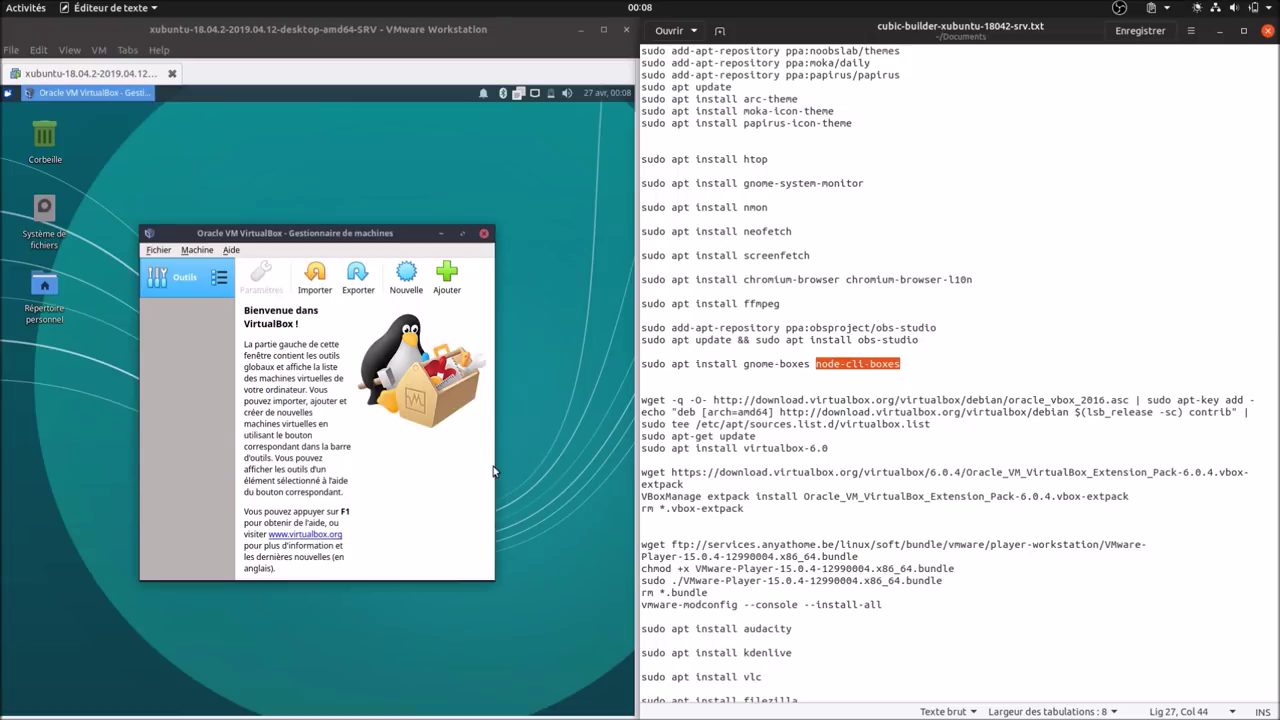
Step: Close VirtualBox, search for and try to launch VMware Player in the guest, cancelling its kernel module installation
click(484, 235)
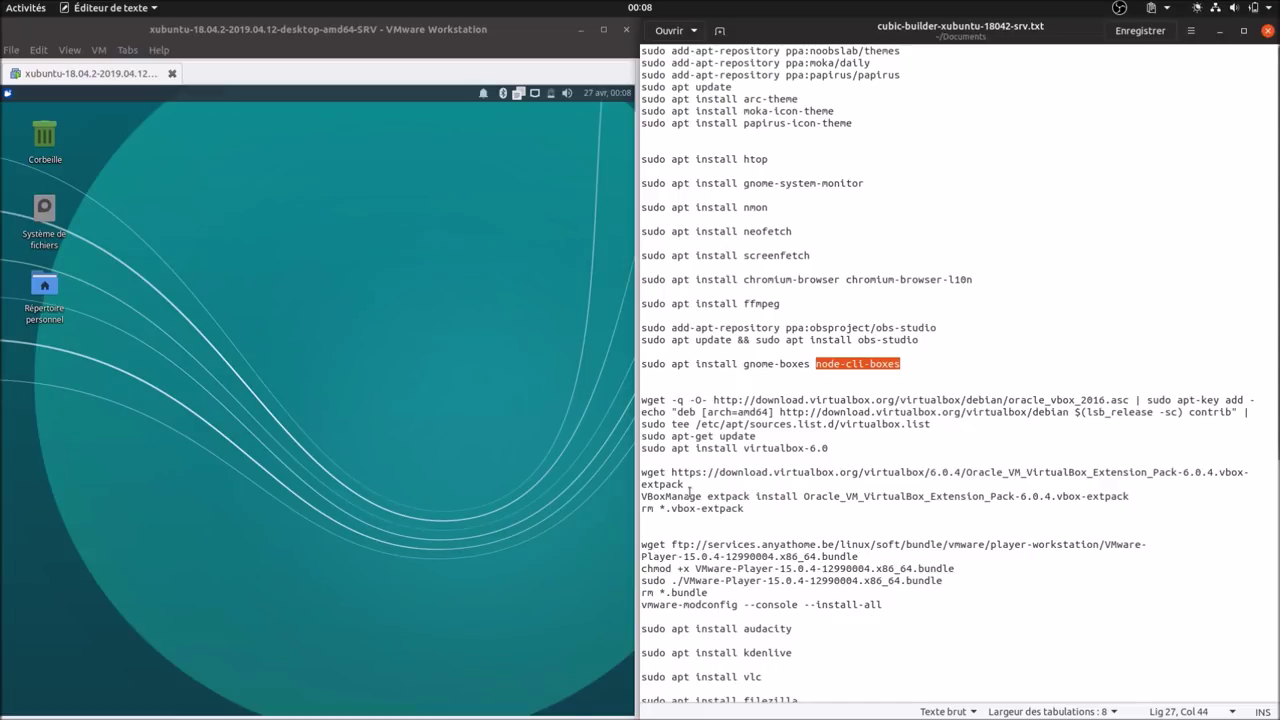
click(7, 93)
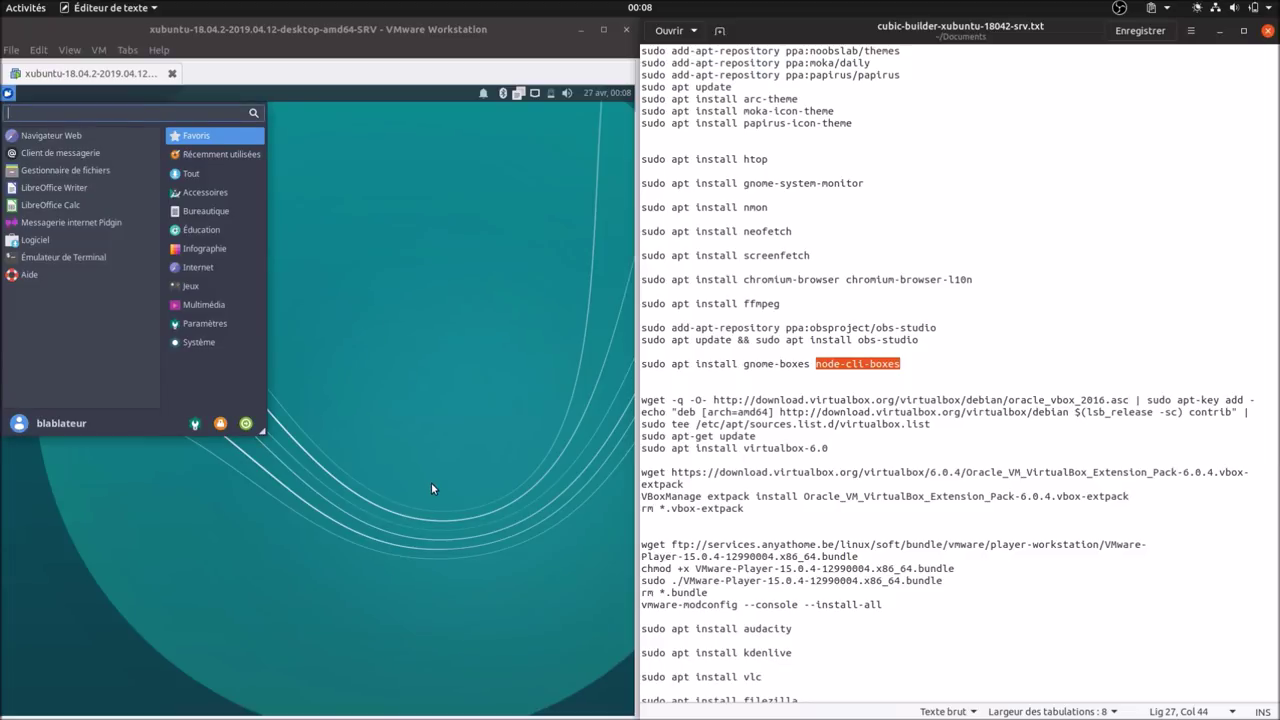
text(vm)
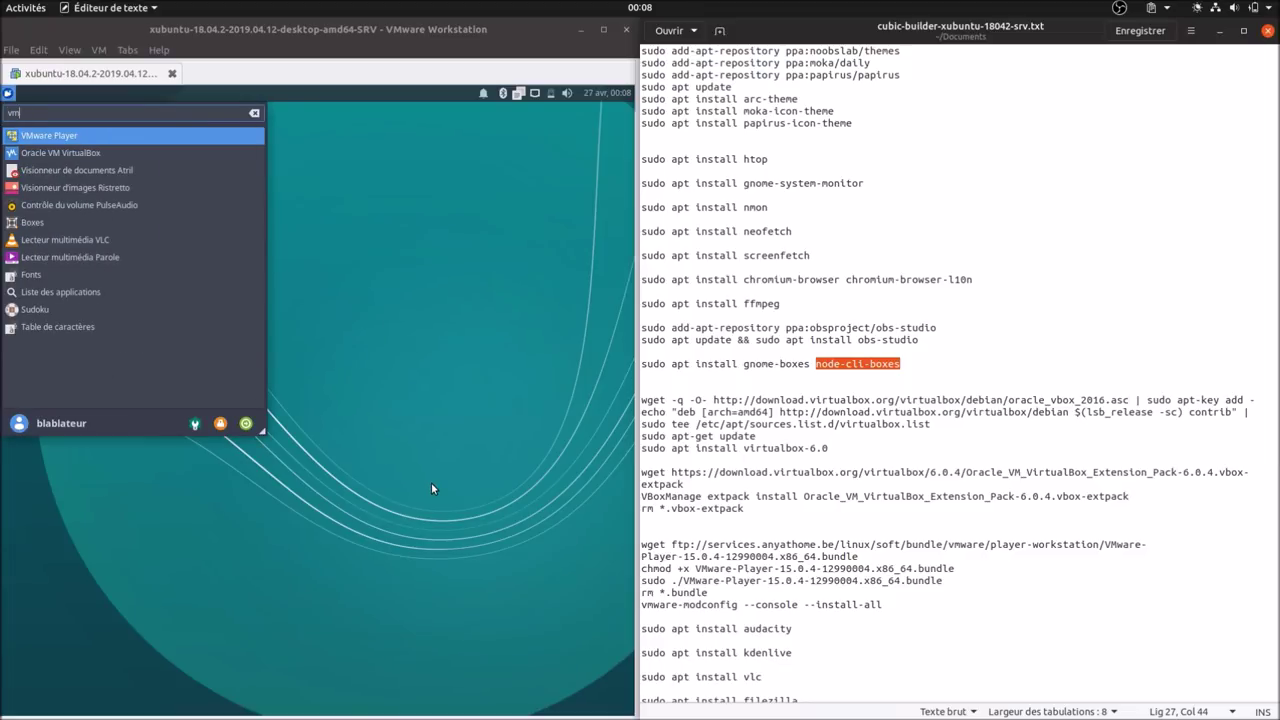
key(Return)
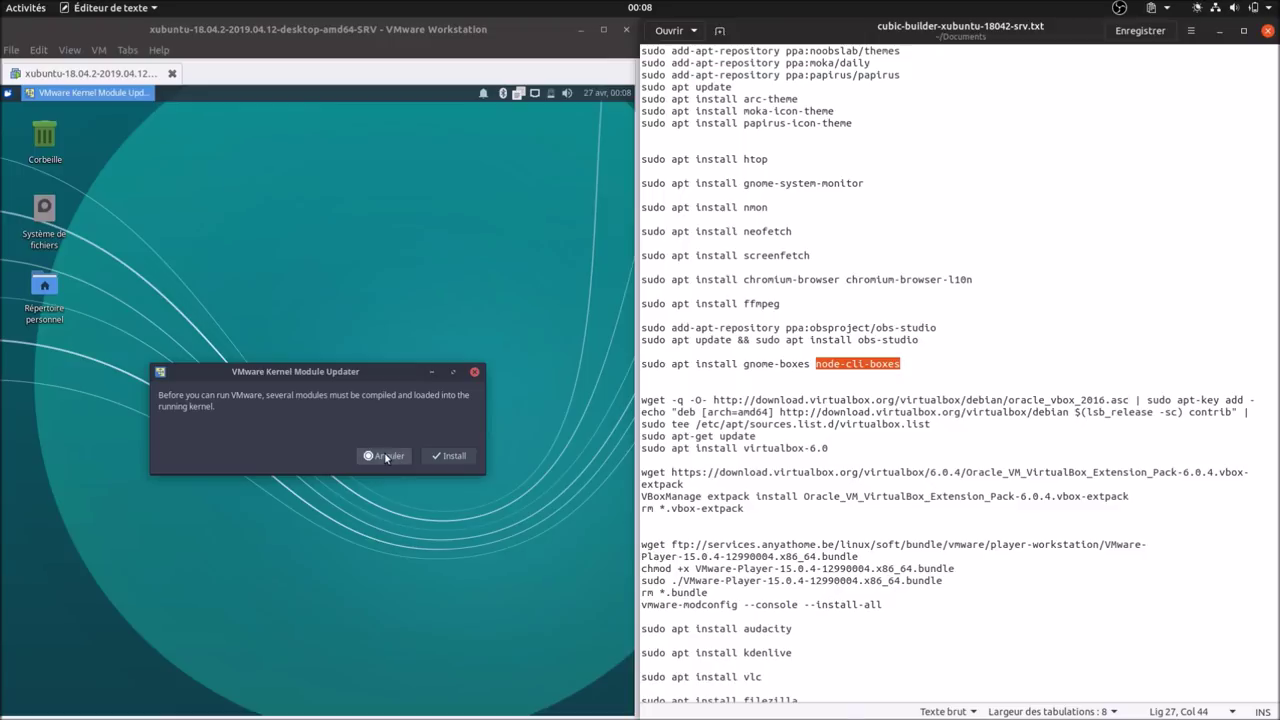
drag(343, 372, 386, 349)
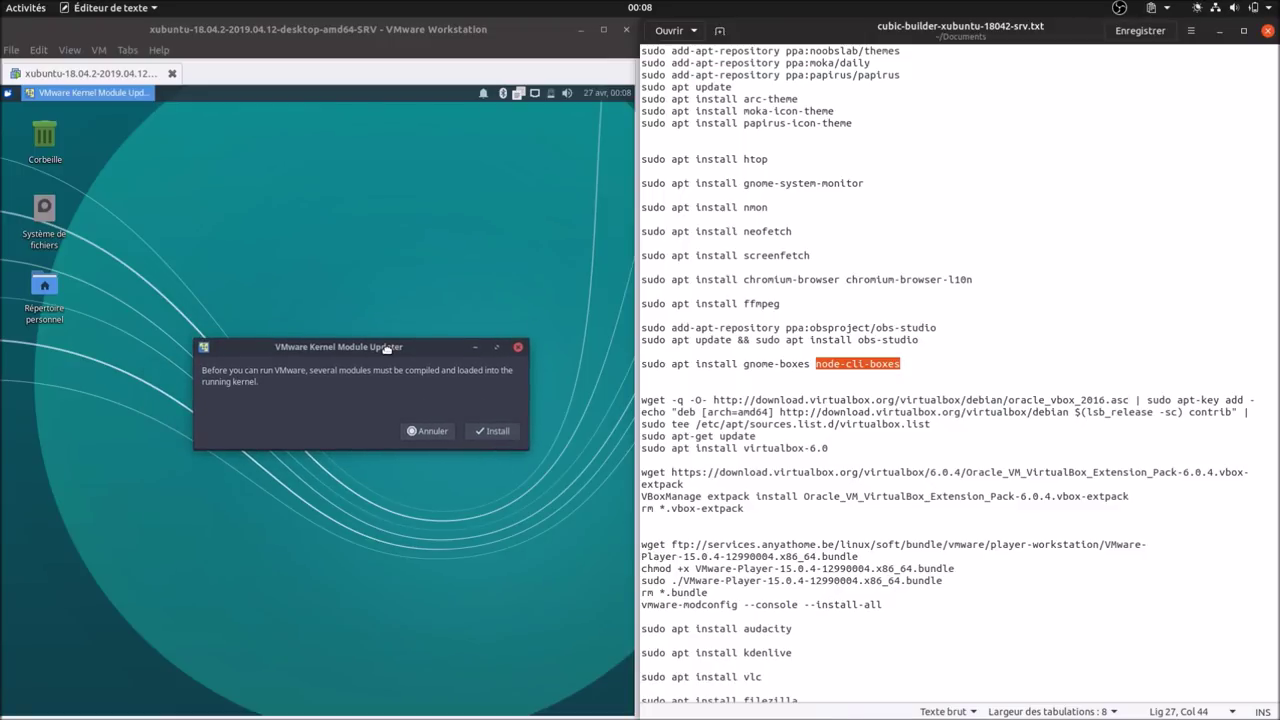
click(420, 431)
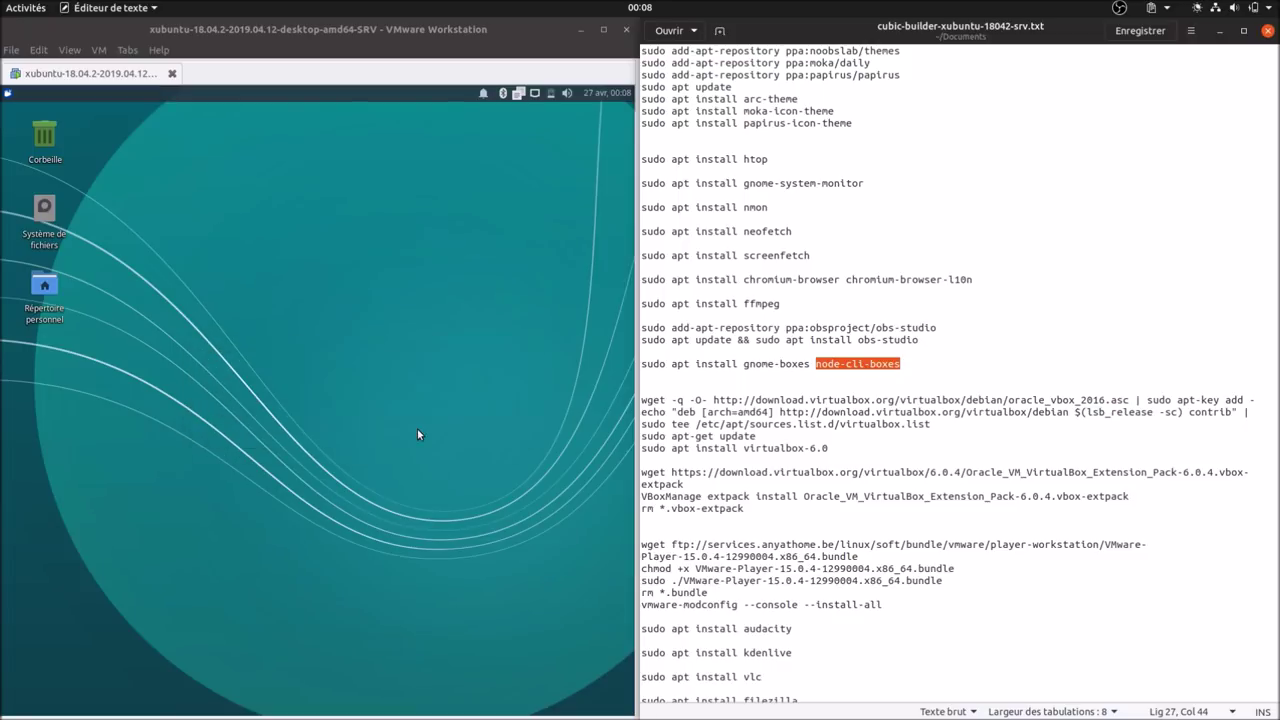
Step: Open a terminal in the guest and move its window toward the middle of the desktop
click(7, 93)
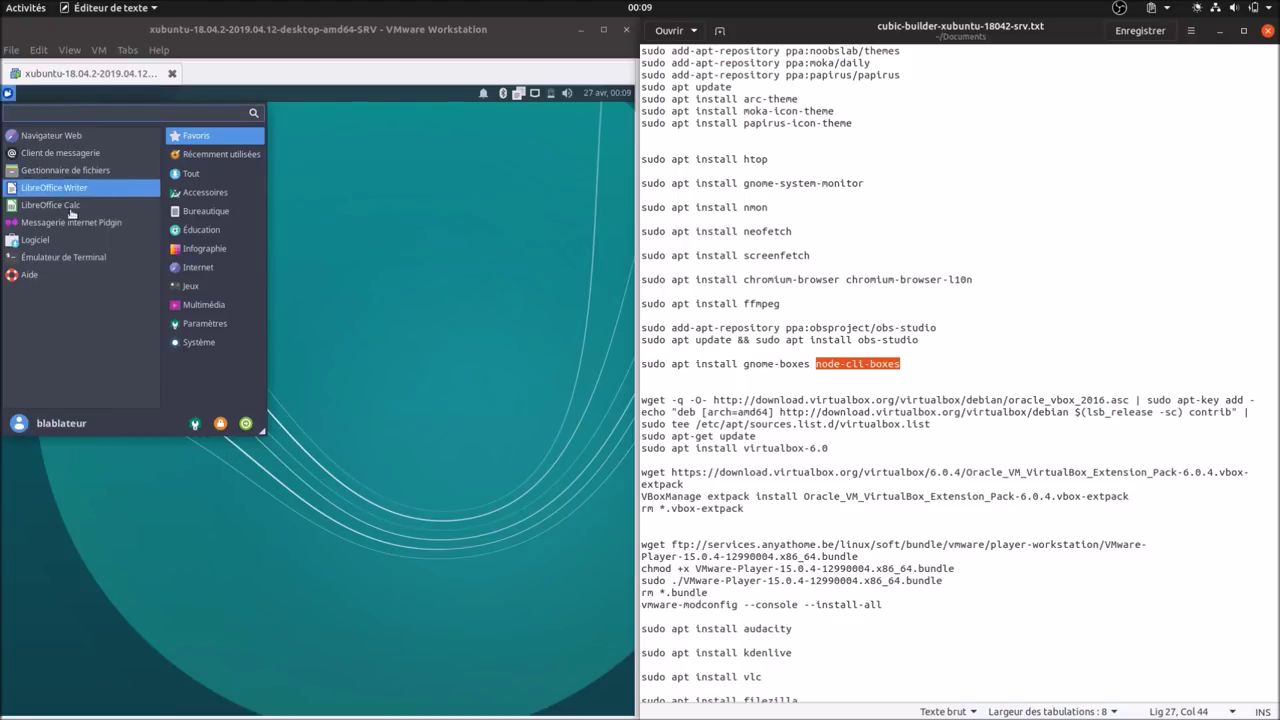
click(95, 257)
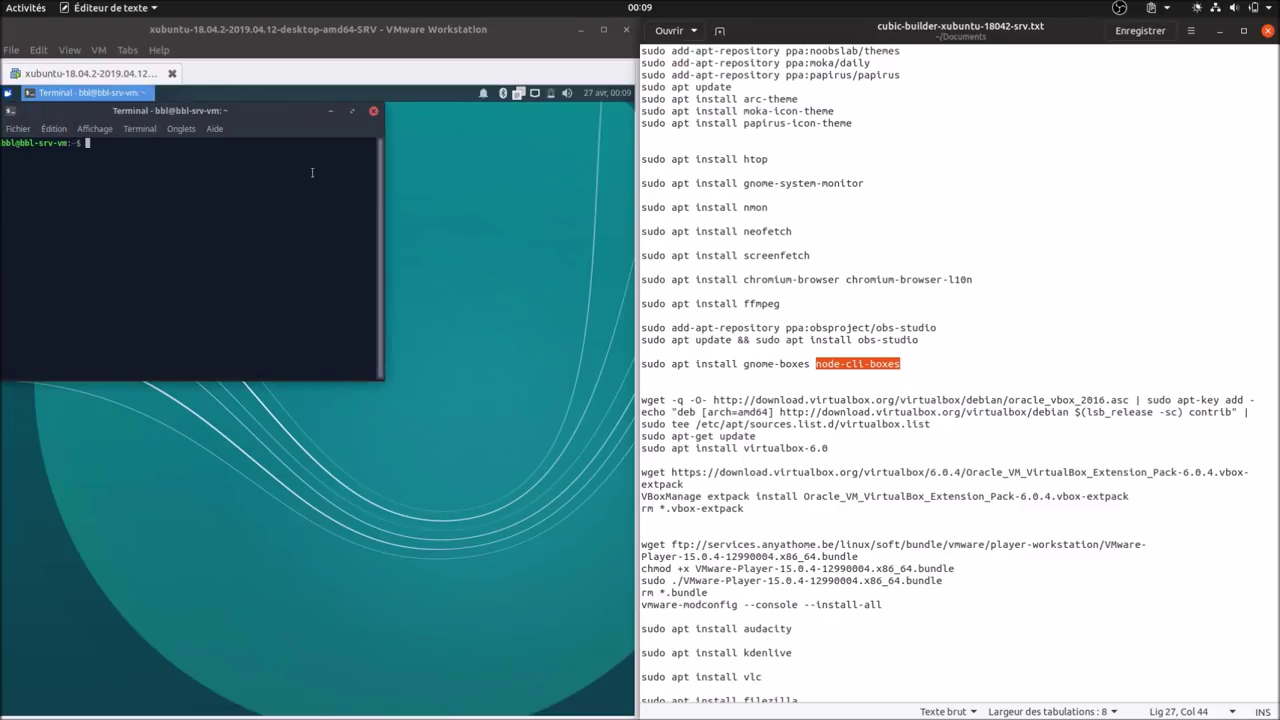
drag(288, 96, 455, 242)
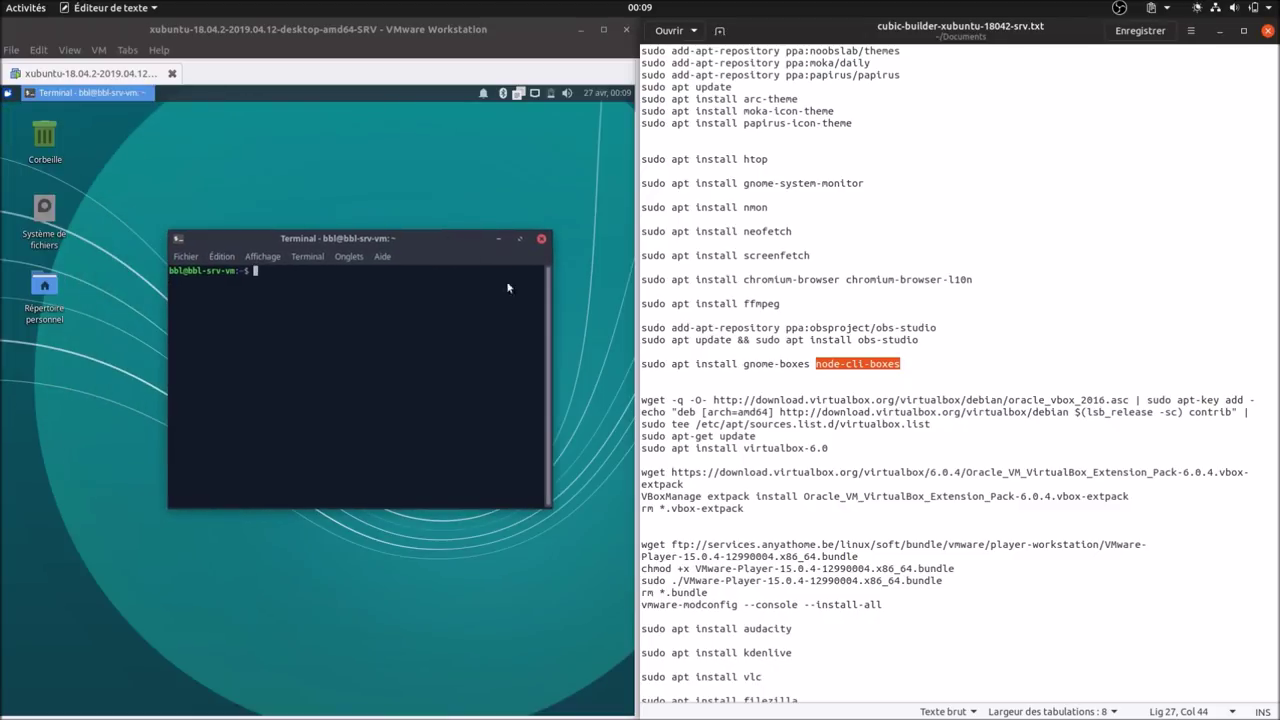
Step: Copy the vmware-modconfig --console --install-all line from the command list and run it in the guest terminal
click(645, 605)
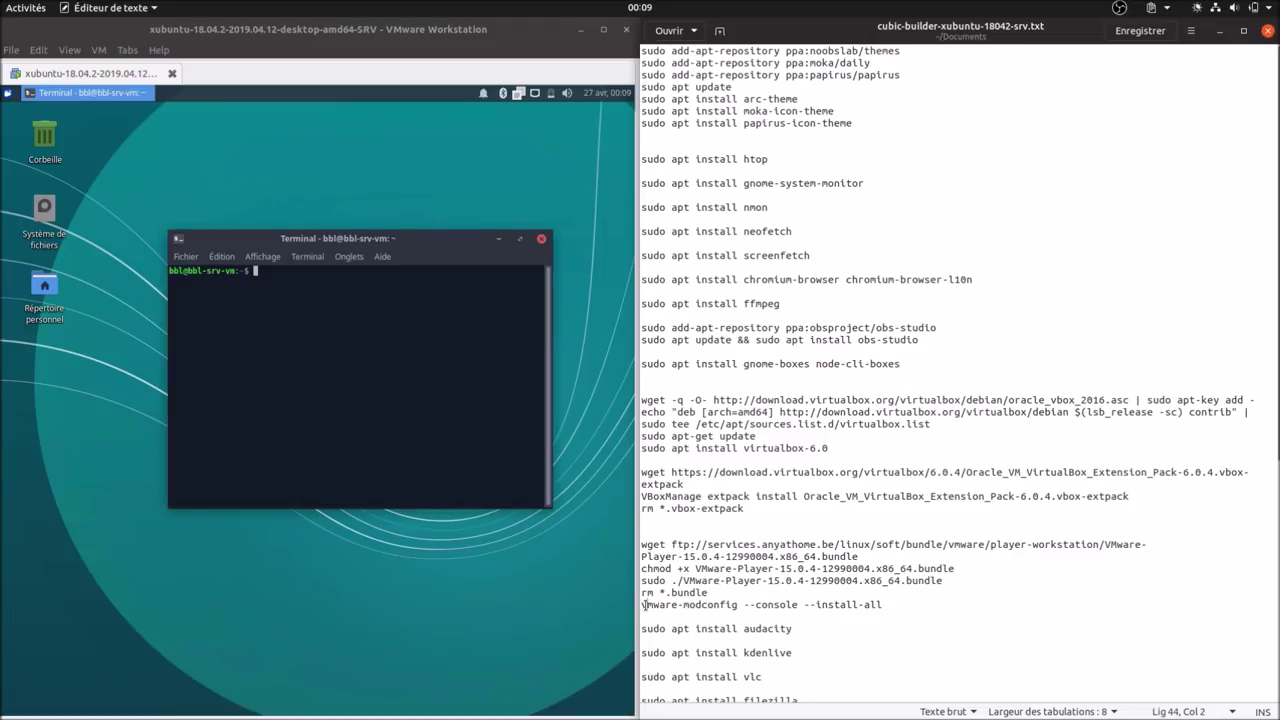
drag(645, 605, 881, 602)
key(super+c)
right_click(871, 605)
click(889, 503)
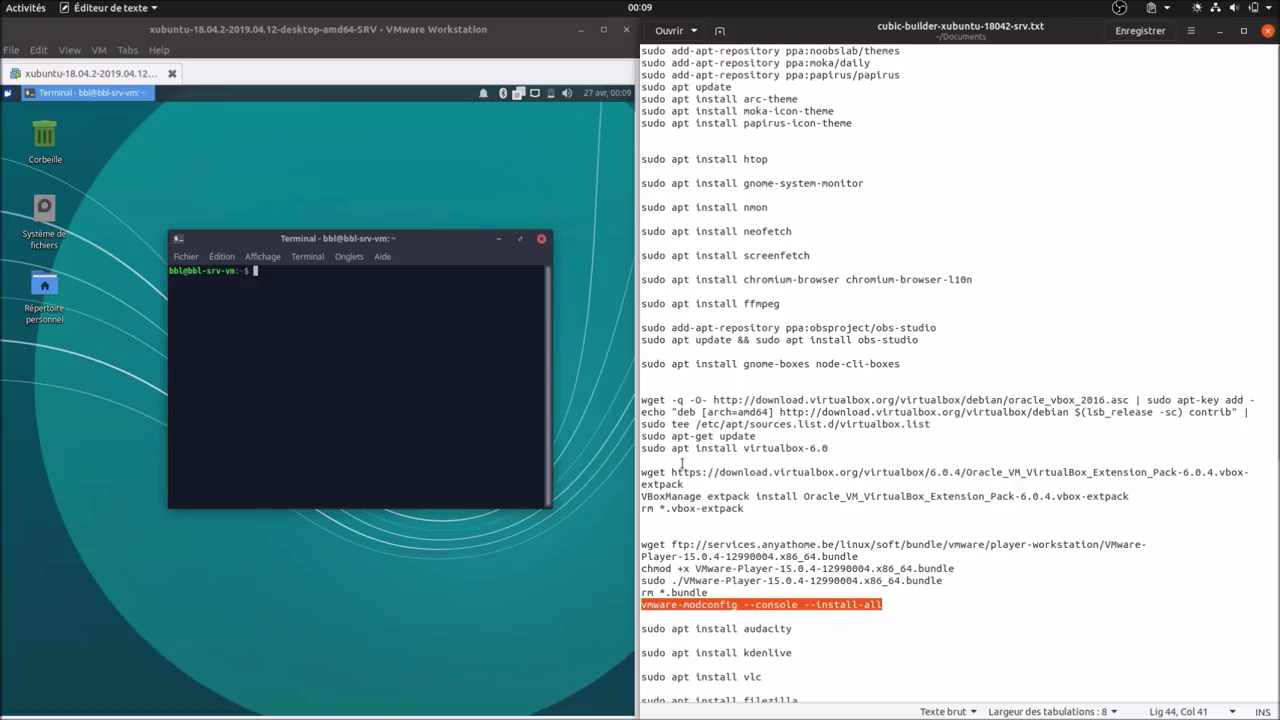
right_click(361, 358)
click(398, 447)
key(Return)
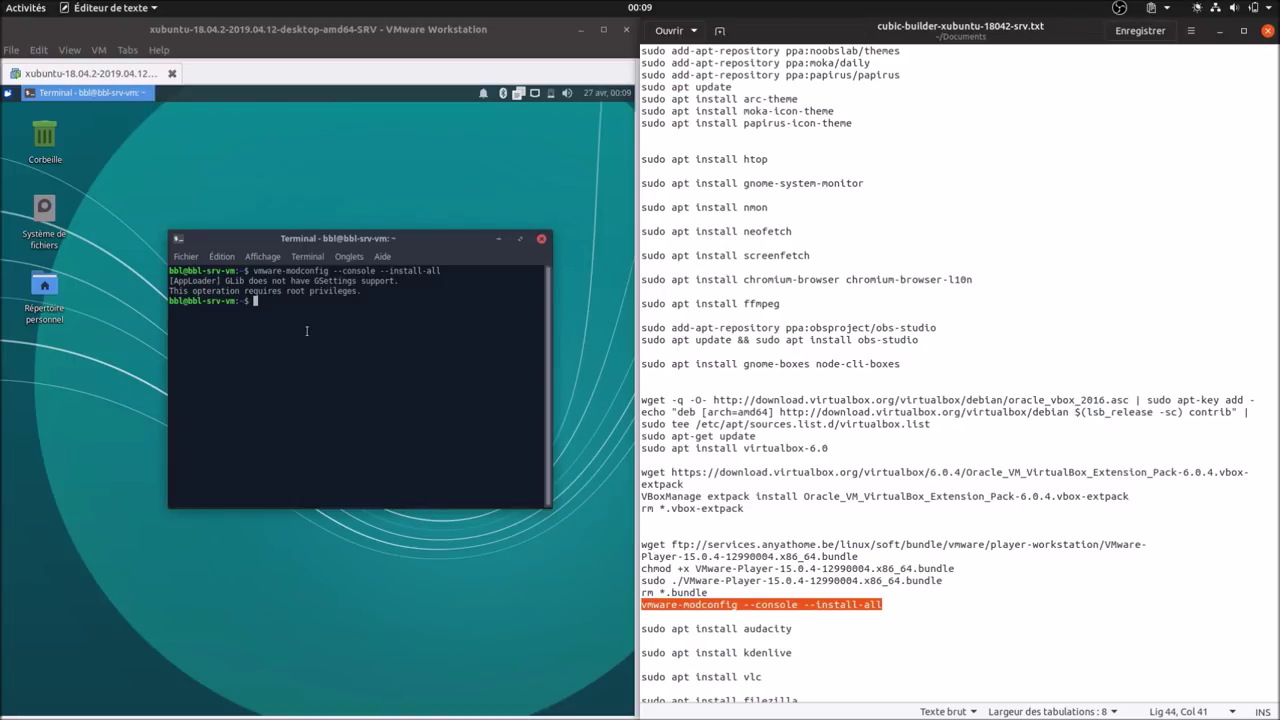
Step: Run sudo vmware-modconfig --console --install-all in the guest terminal and enter the account password
text(sudo)
right_click(305, 333)
click(345, 425)
key(Return)
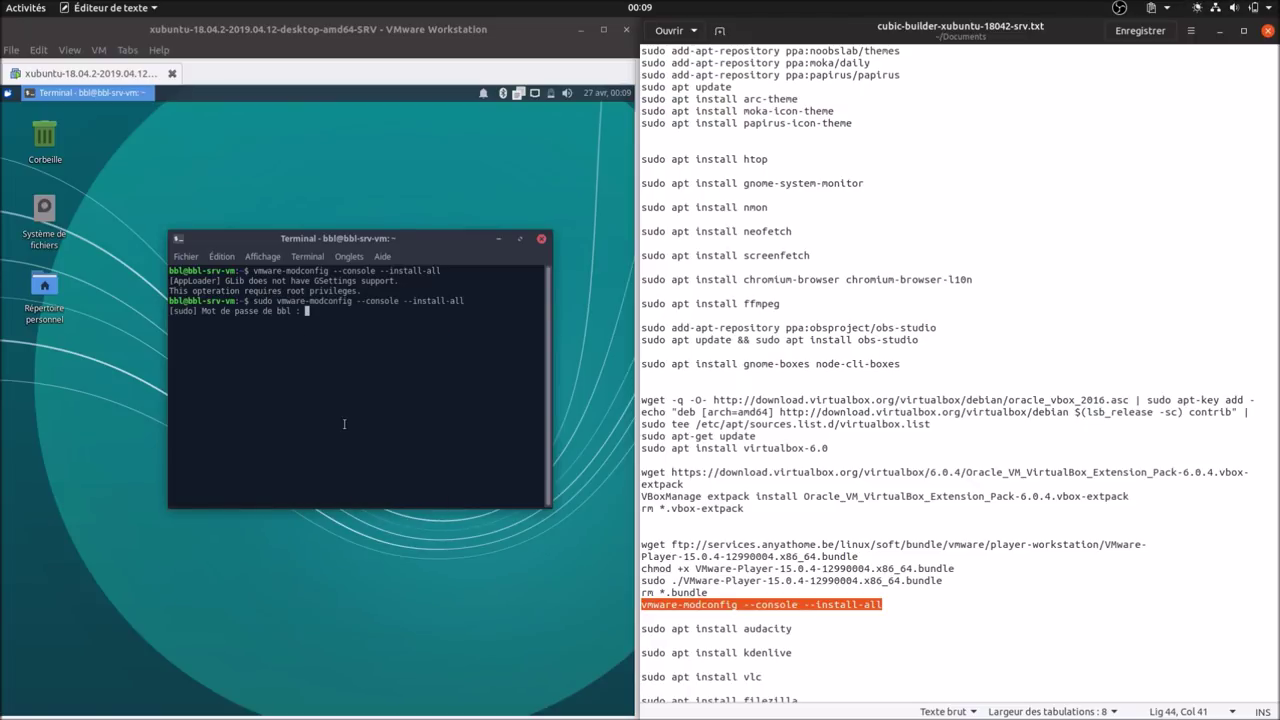
key(Return)
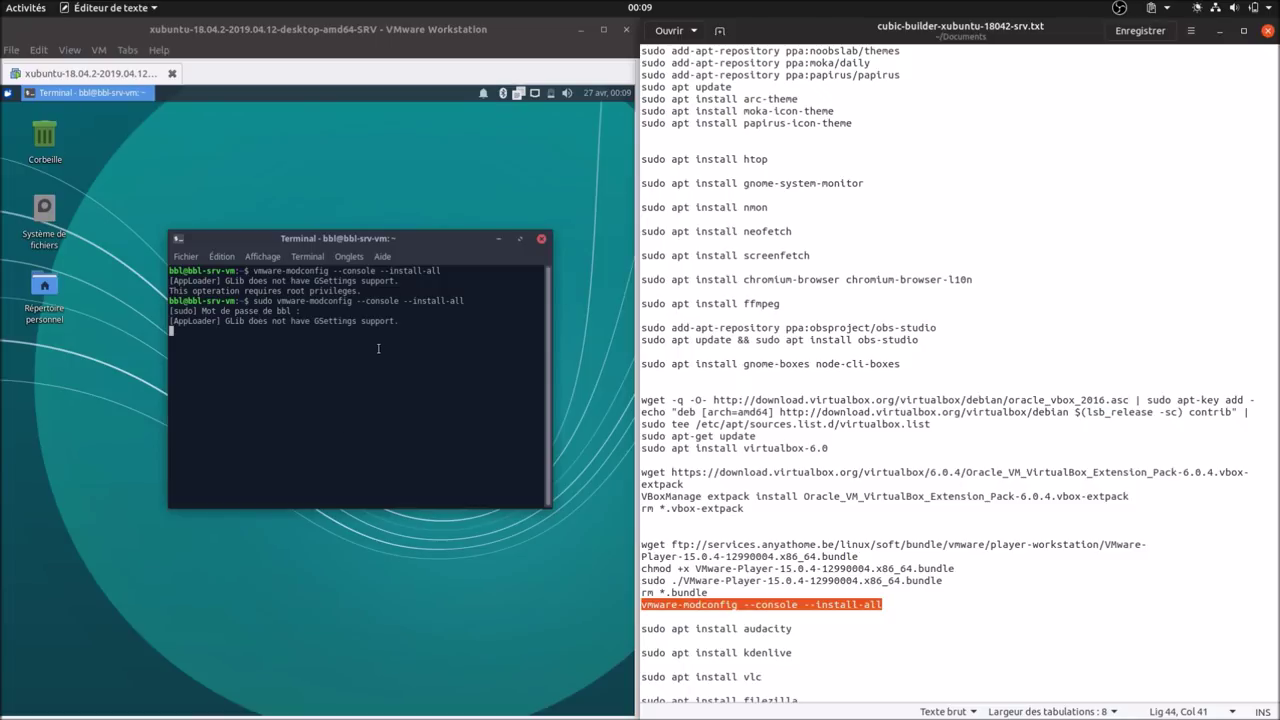
Step: Add sudo in front of the vmware-modconfig --console --install-all line in the command list
click(641, 613)
click(642, 604)
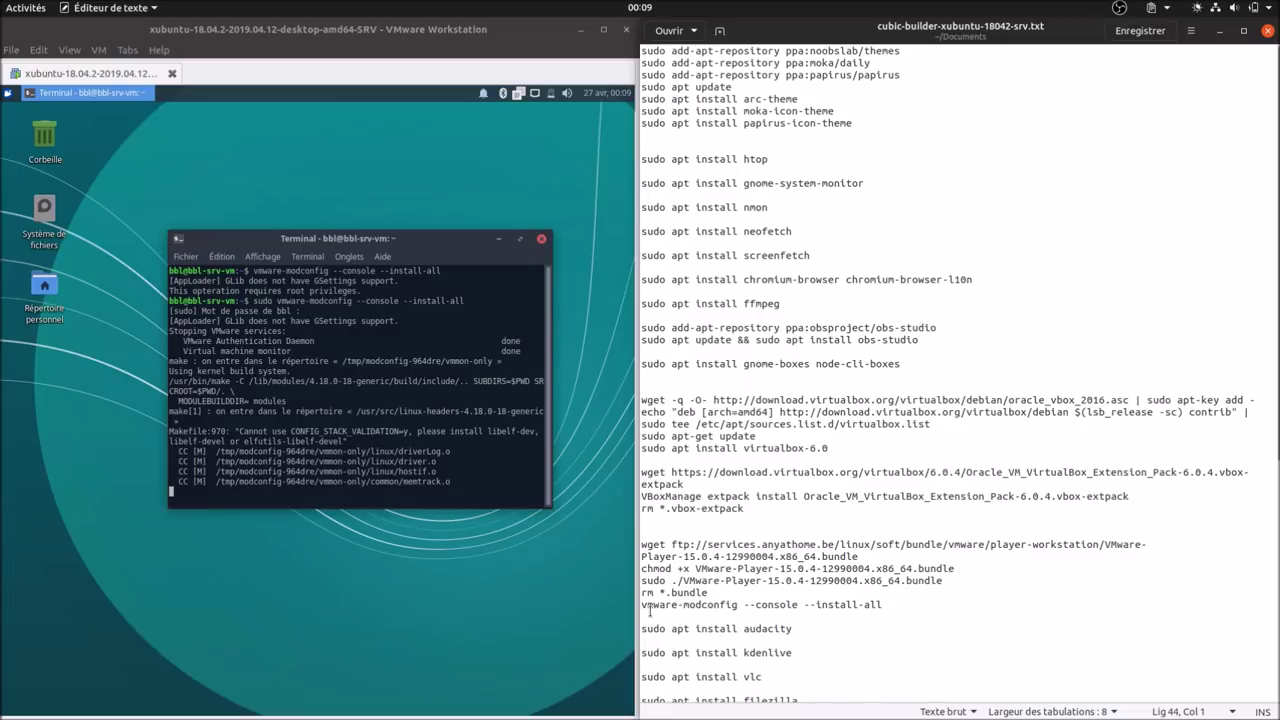
text(su)
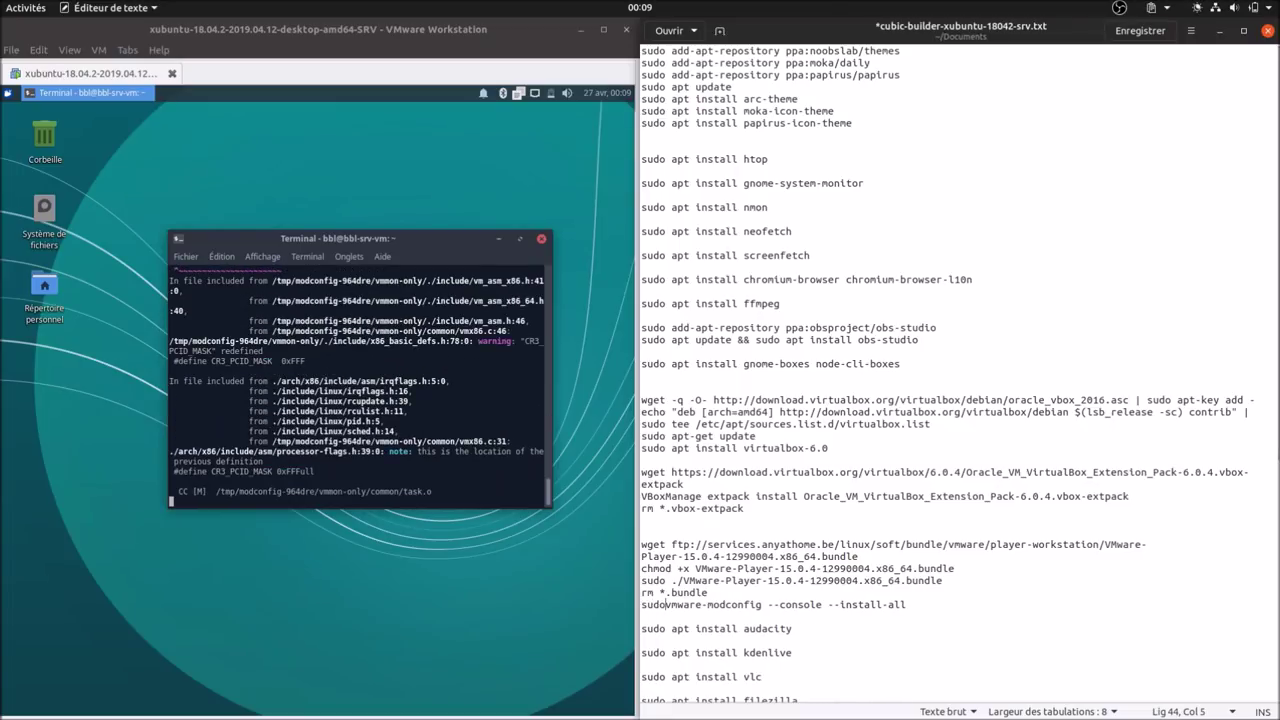
text(do)
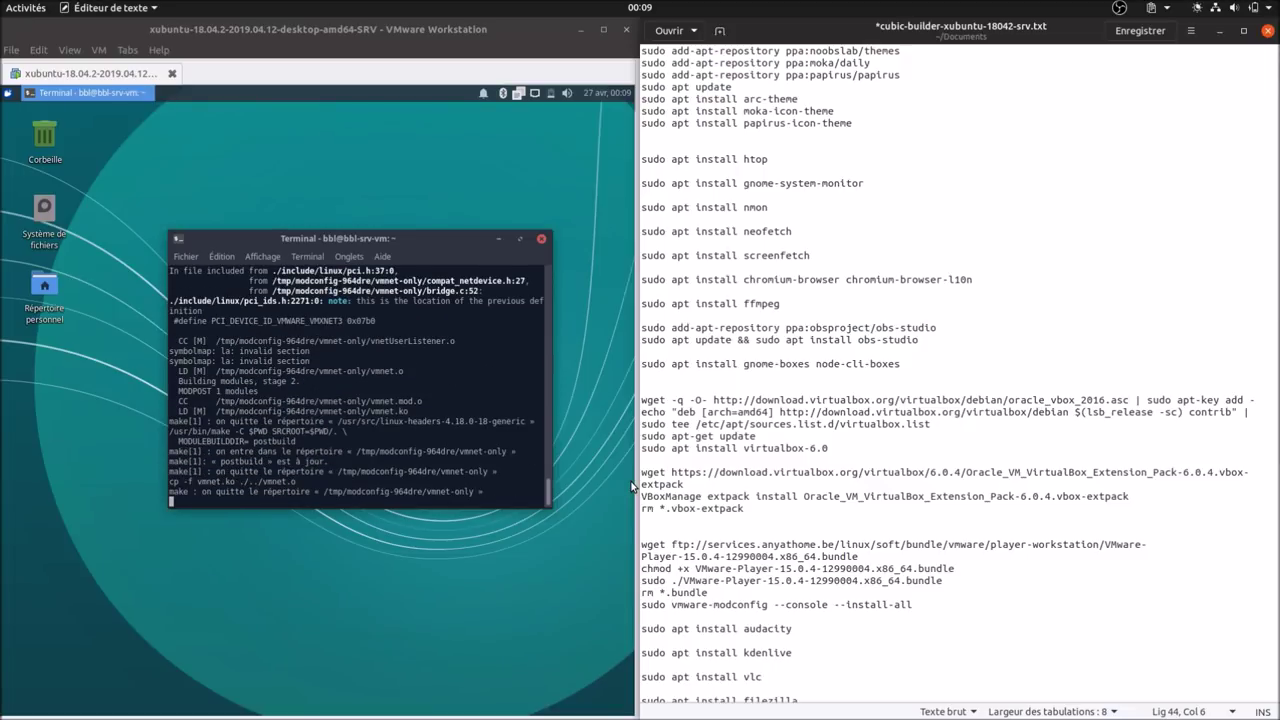
Step: View the guest's clipboard manager history and its version information, and close the About window
click(516, 94)
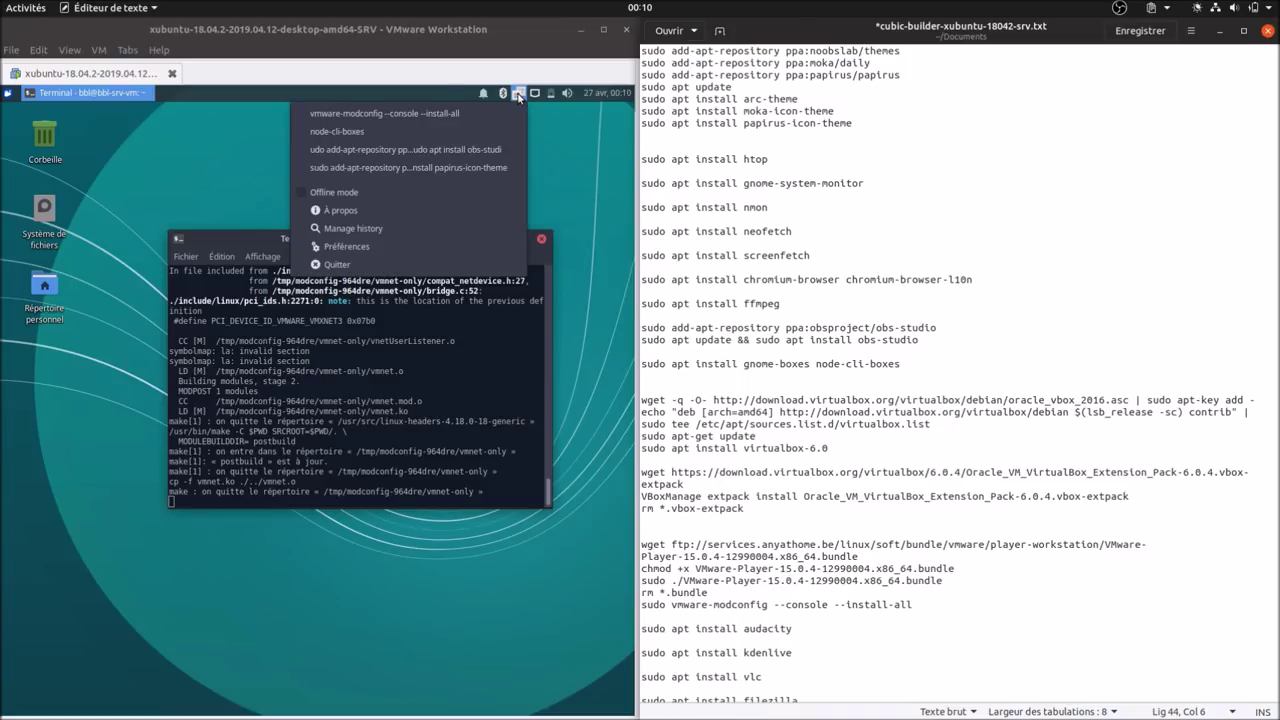
click(457, 212)
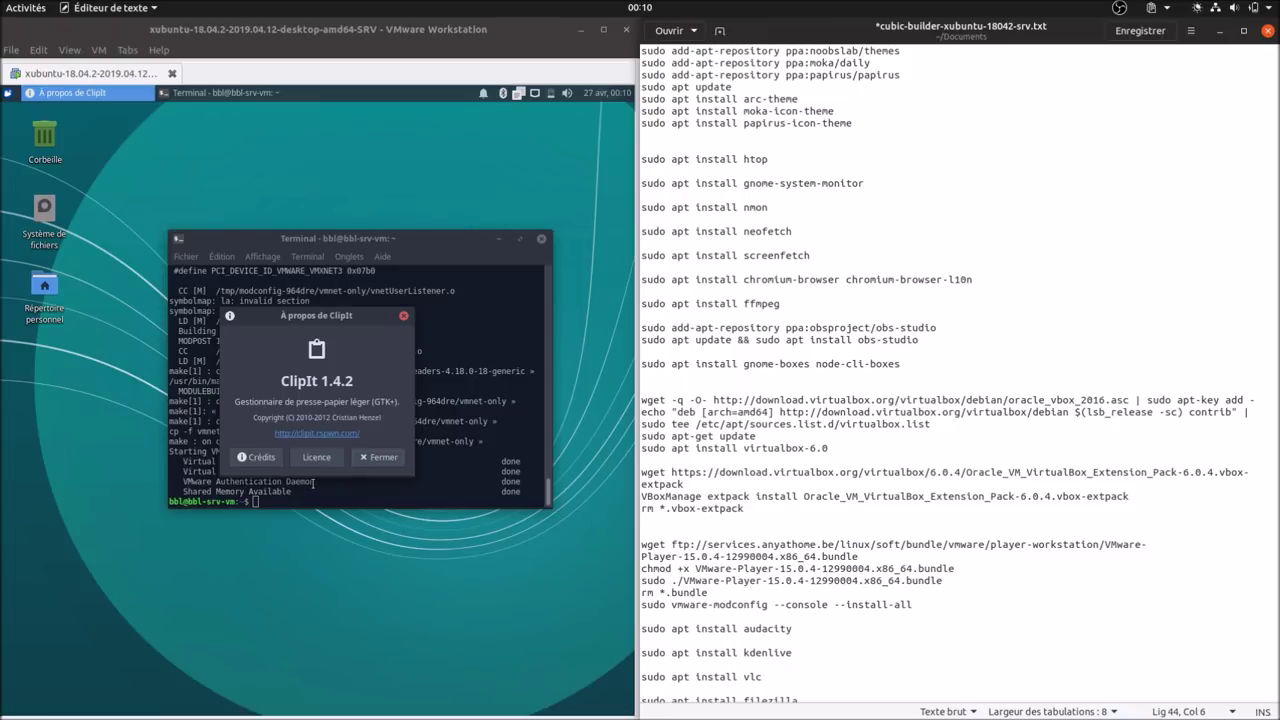
click(380, 457)
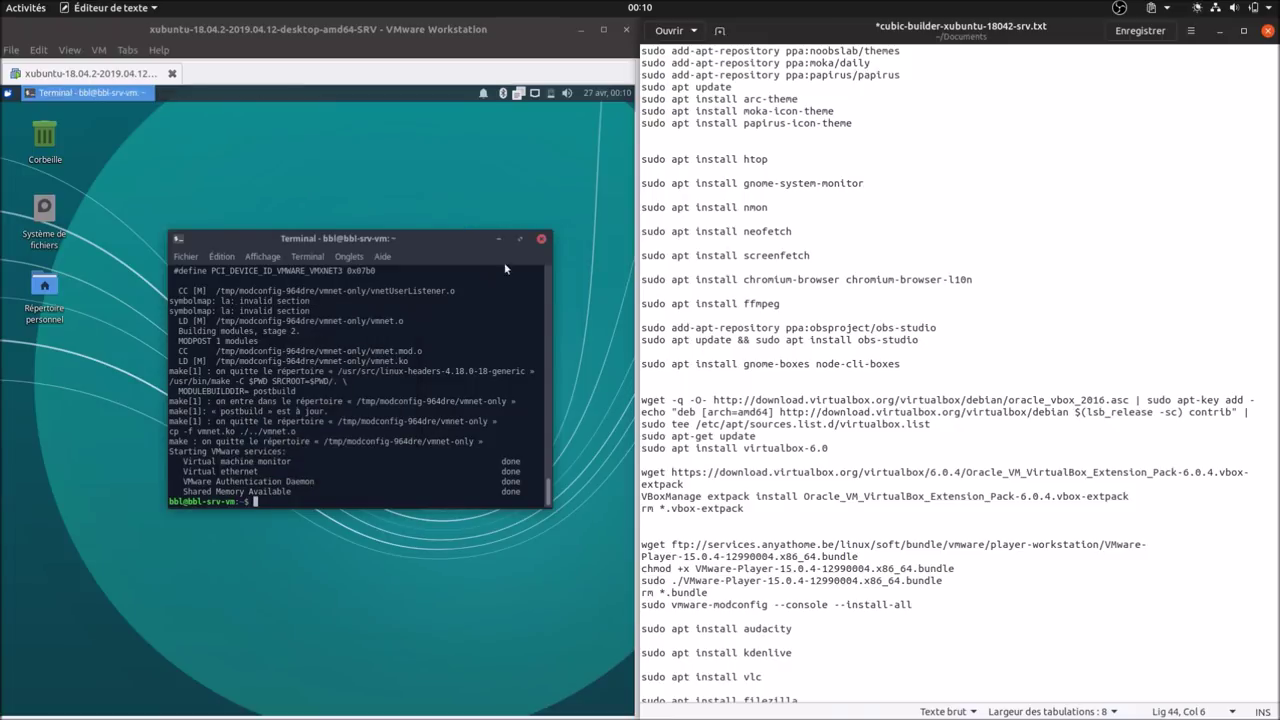
Step: Close the terminal and launch VMware Player, accepting free non-commercial use and dismissing the thank-you message
click(542, 241)
click(7, 93)
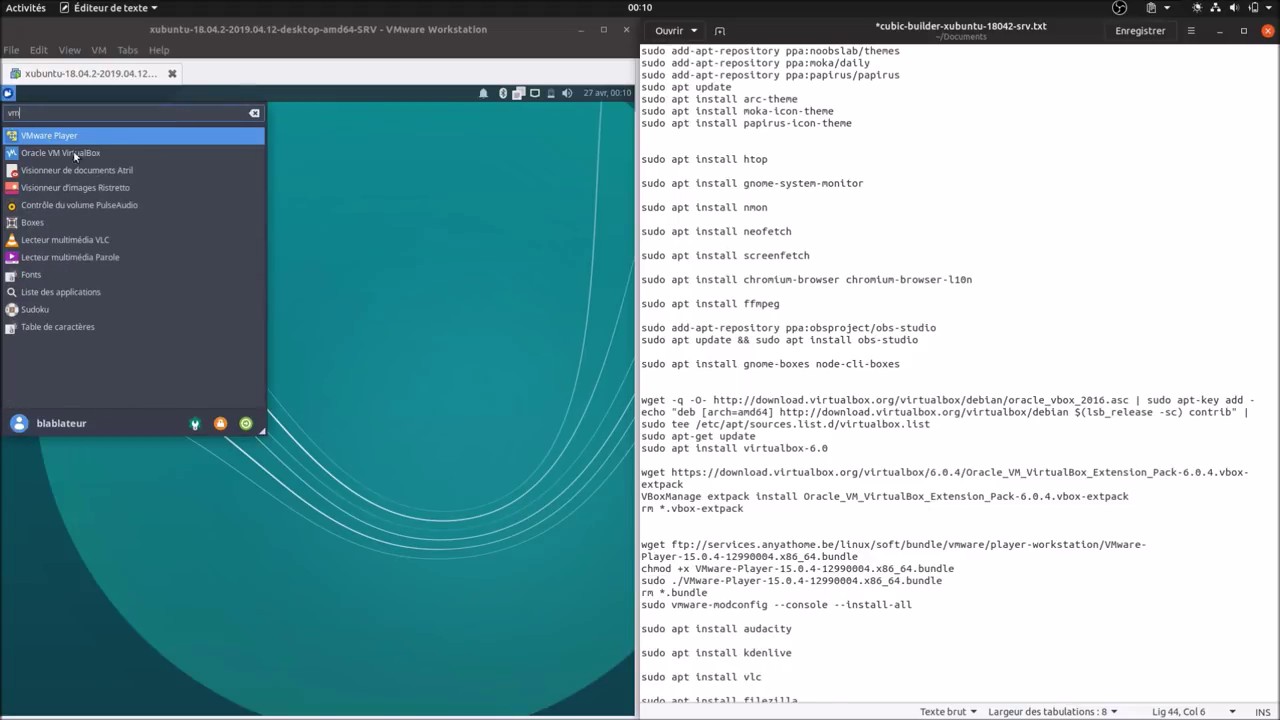
click(77, 137)
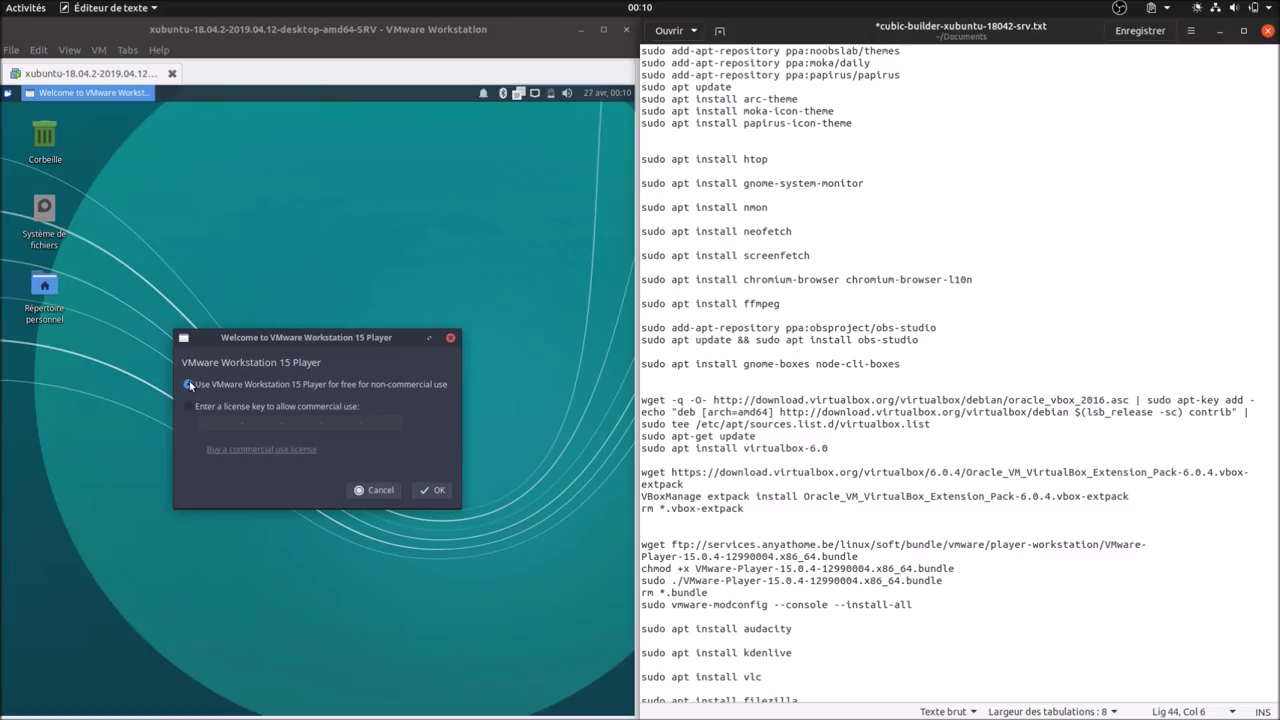
click(432, 490)
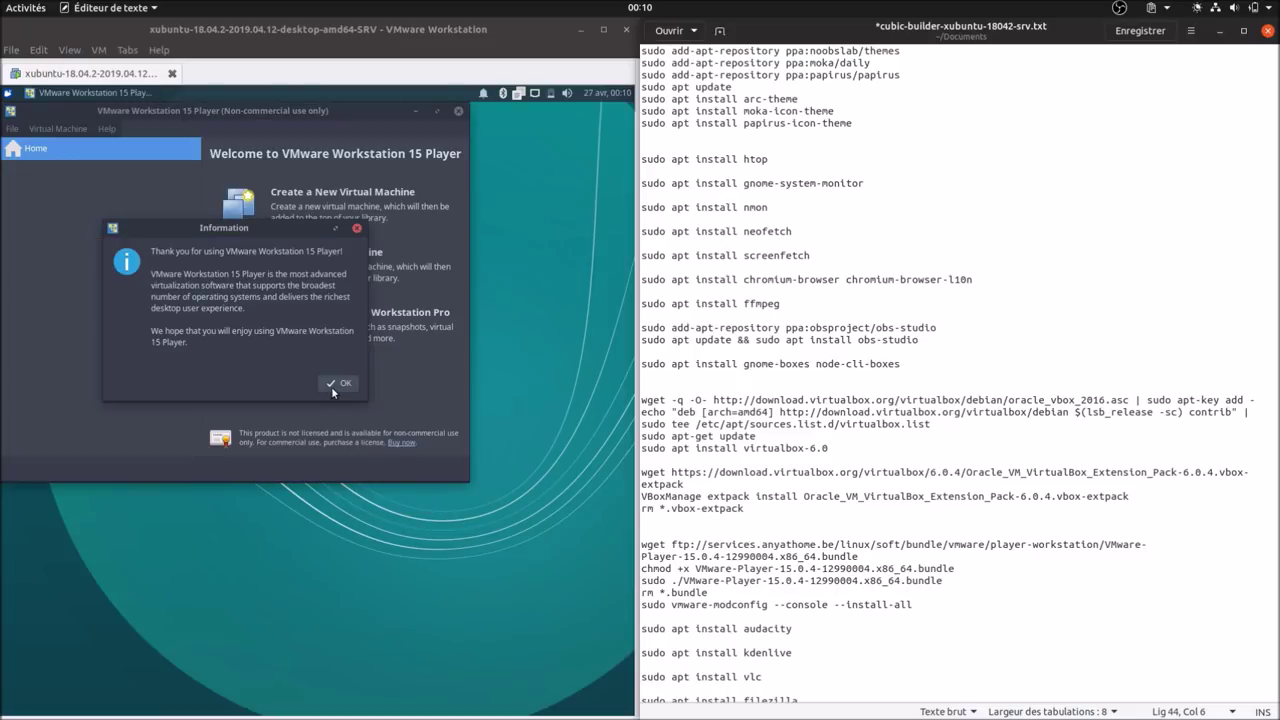
click(338, 384)
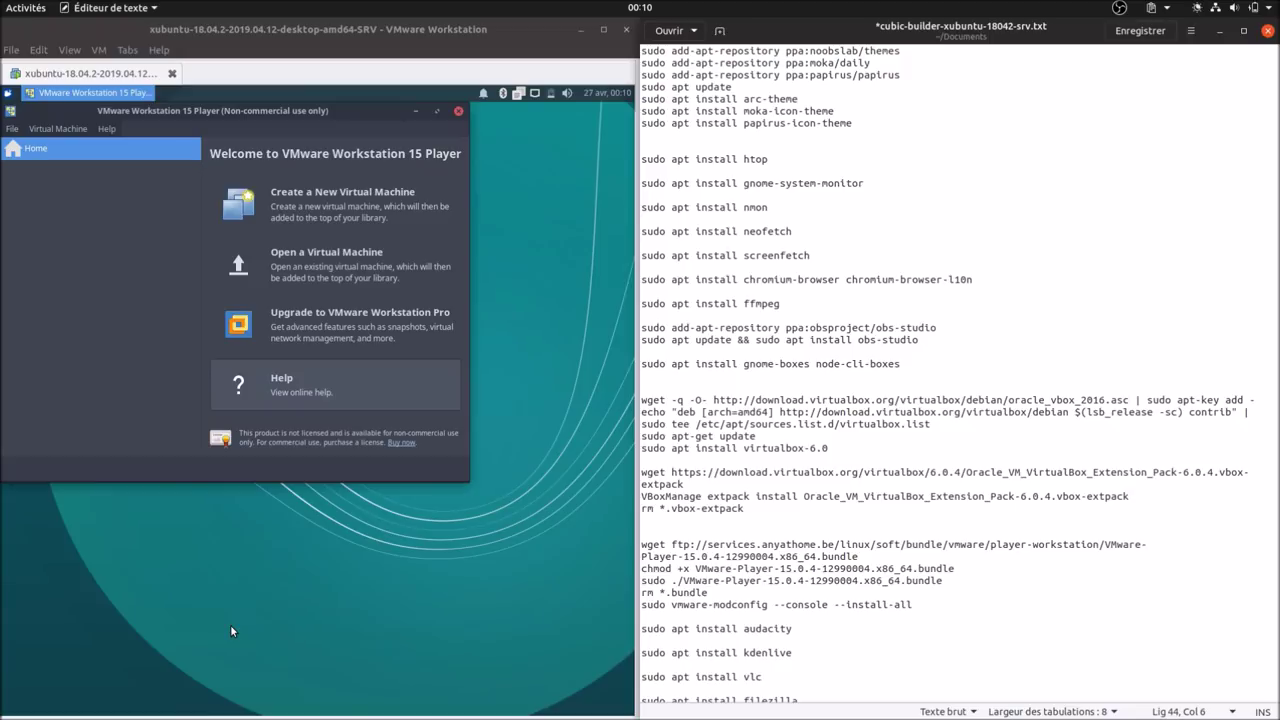
Step: Maximize the VMware Player window and skip the offered VMware Workstation Pro 15.0.4 update
click(436, 110)
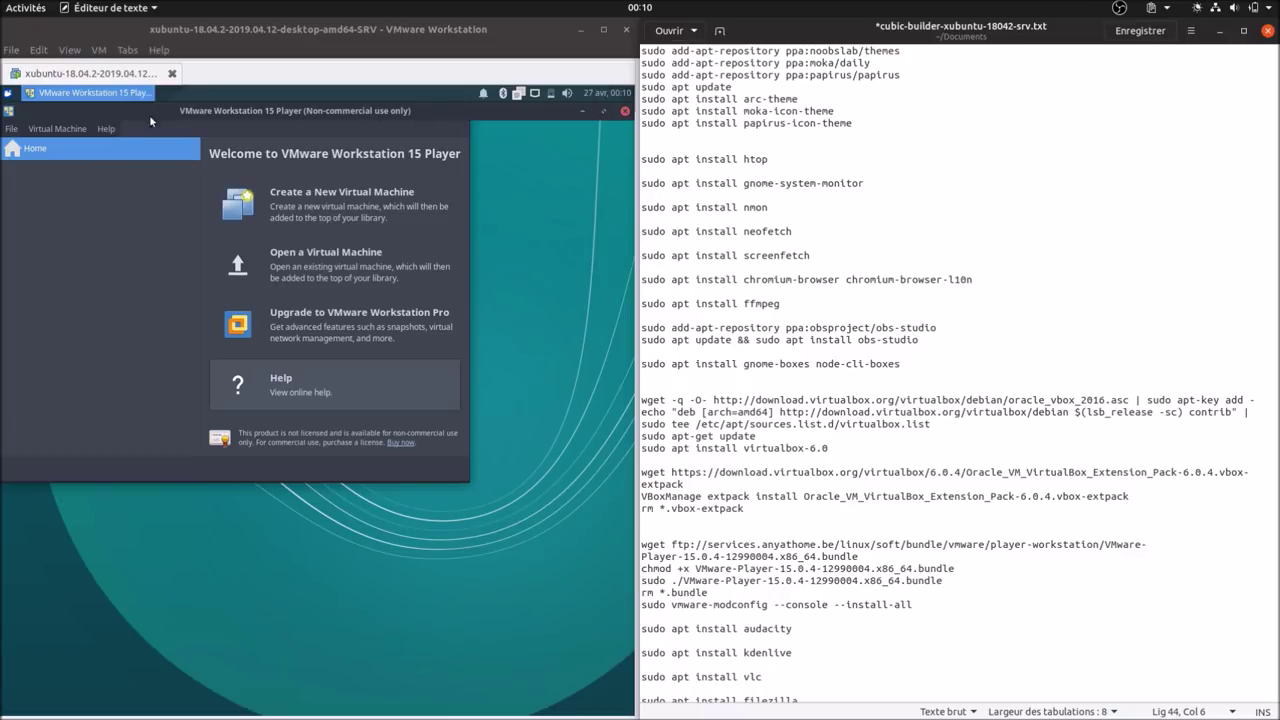
click(6, 95)
click(6, 95)
click(106, 130)
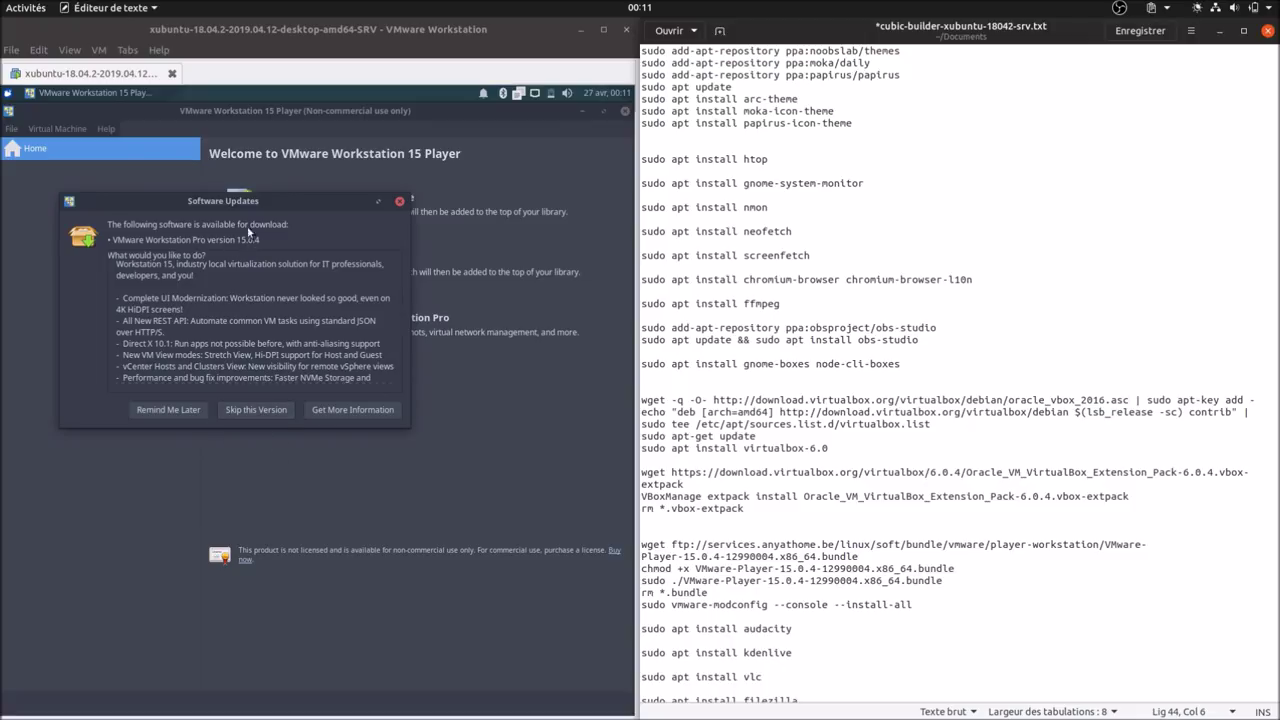
drag(274, 198, 383, 320)
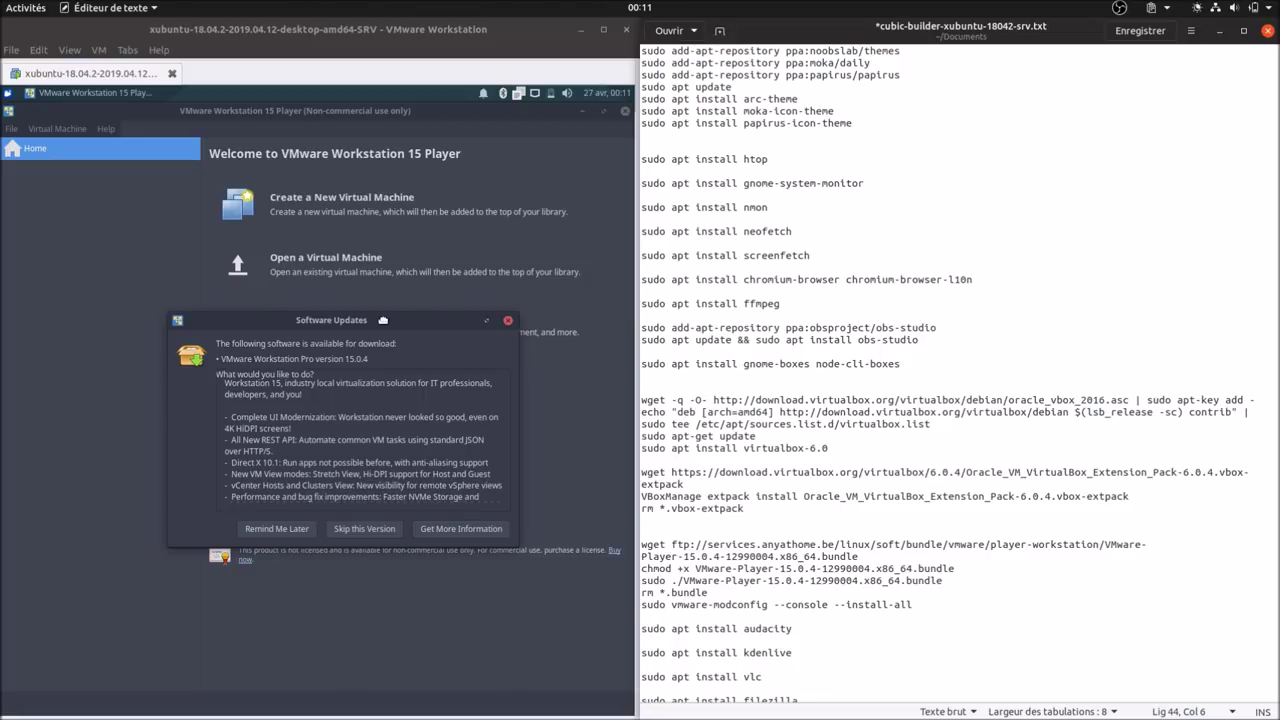
click(343, 528)
Step: Check VMware Workstation 15 Player's product and version information, highlight the product name, and close the About window and the player
click(103, 131)
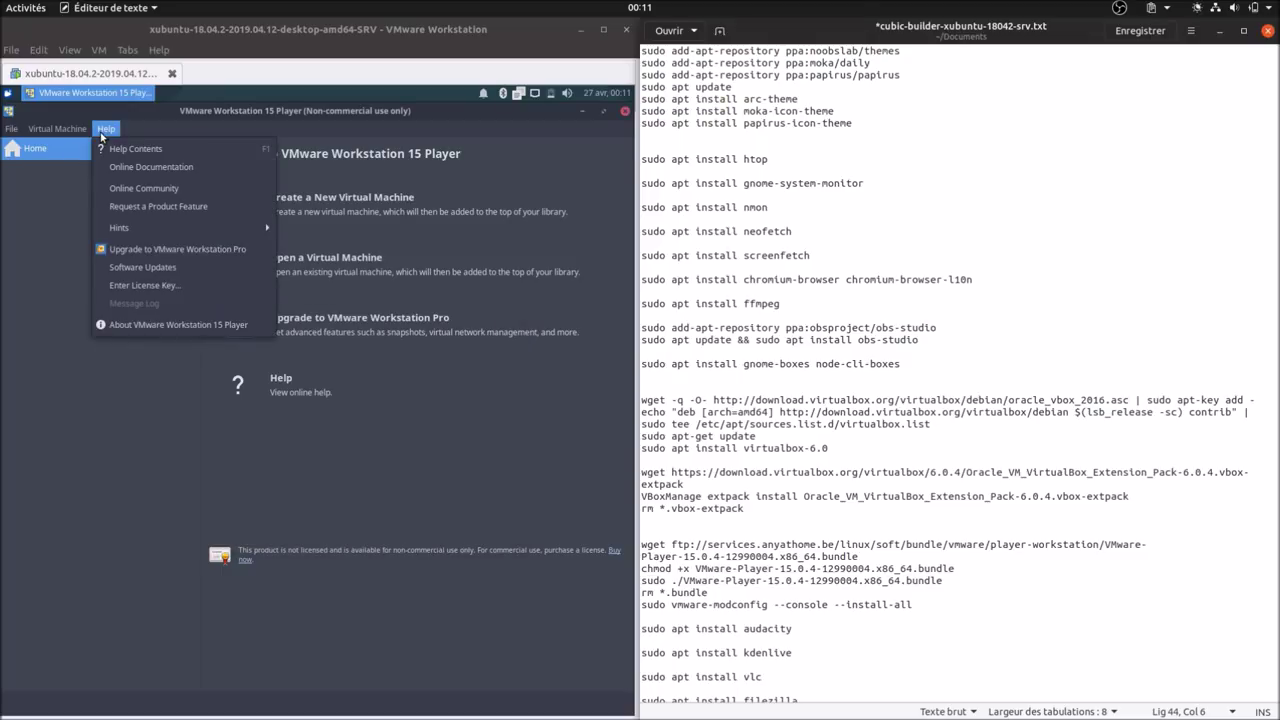
click(170, 325)
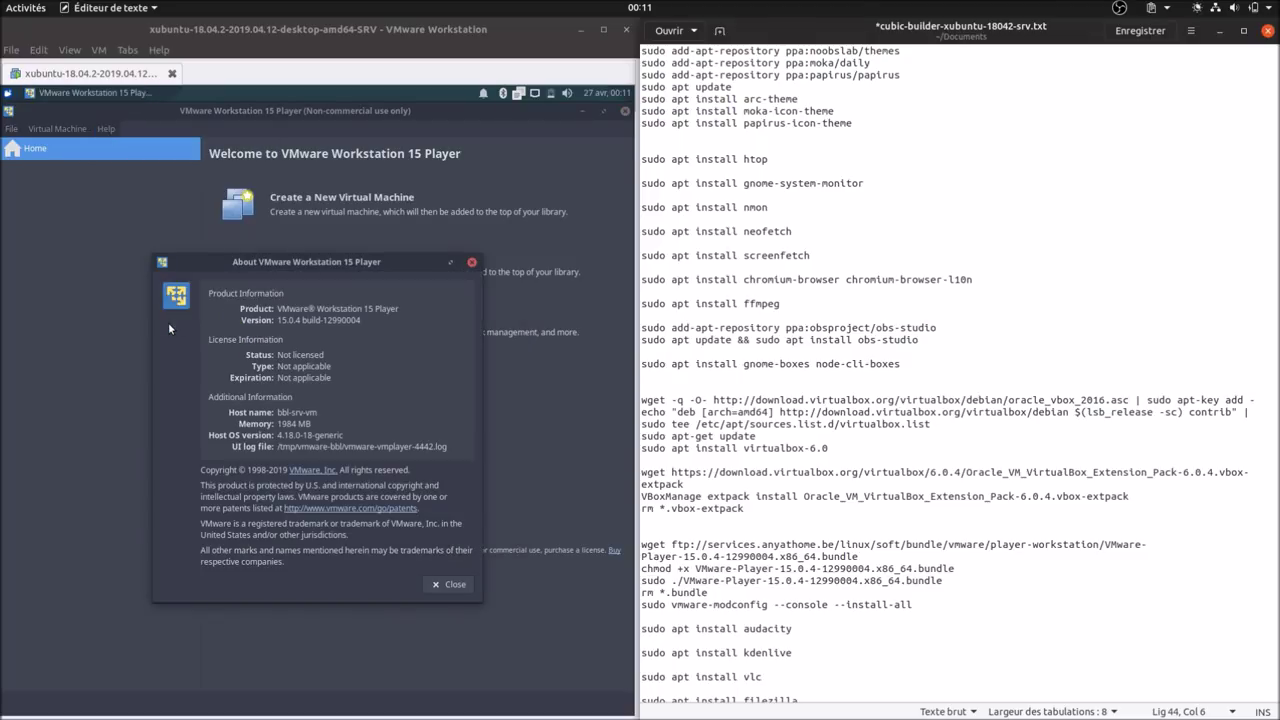
drag(296, 309, 401, 310)
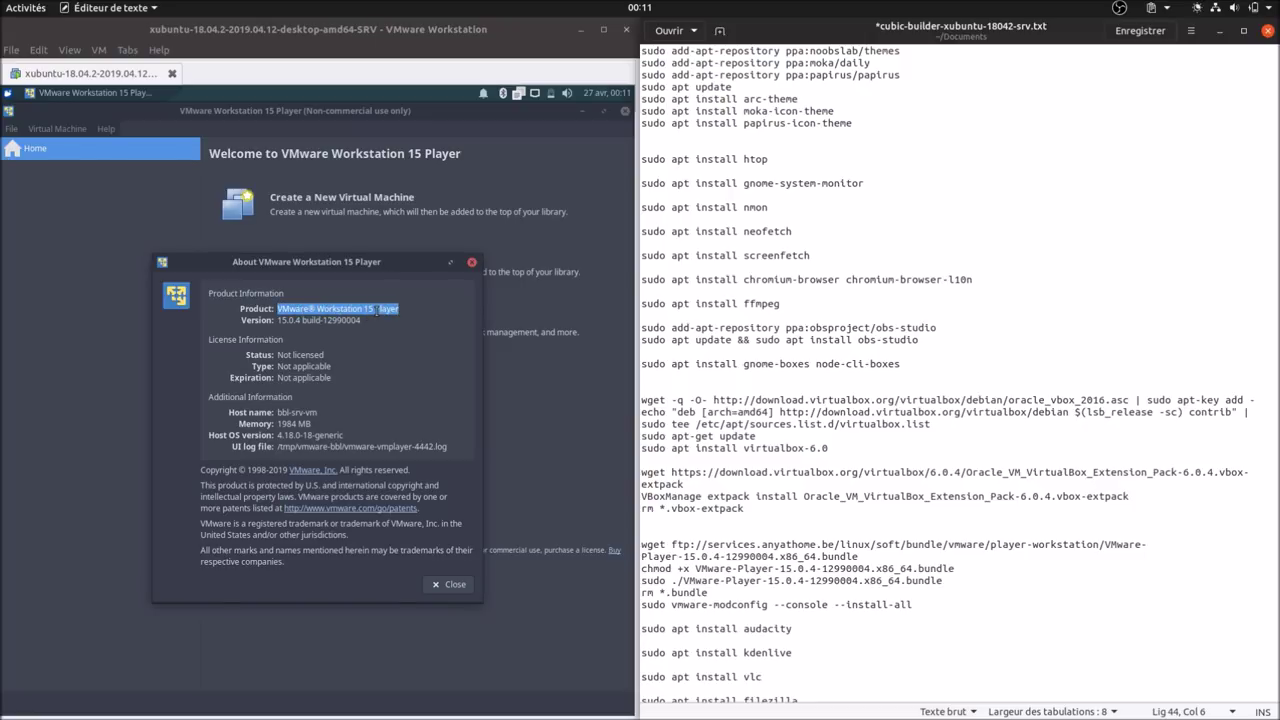
click(452, 588)
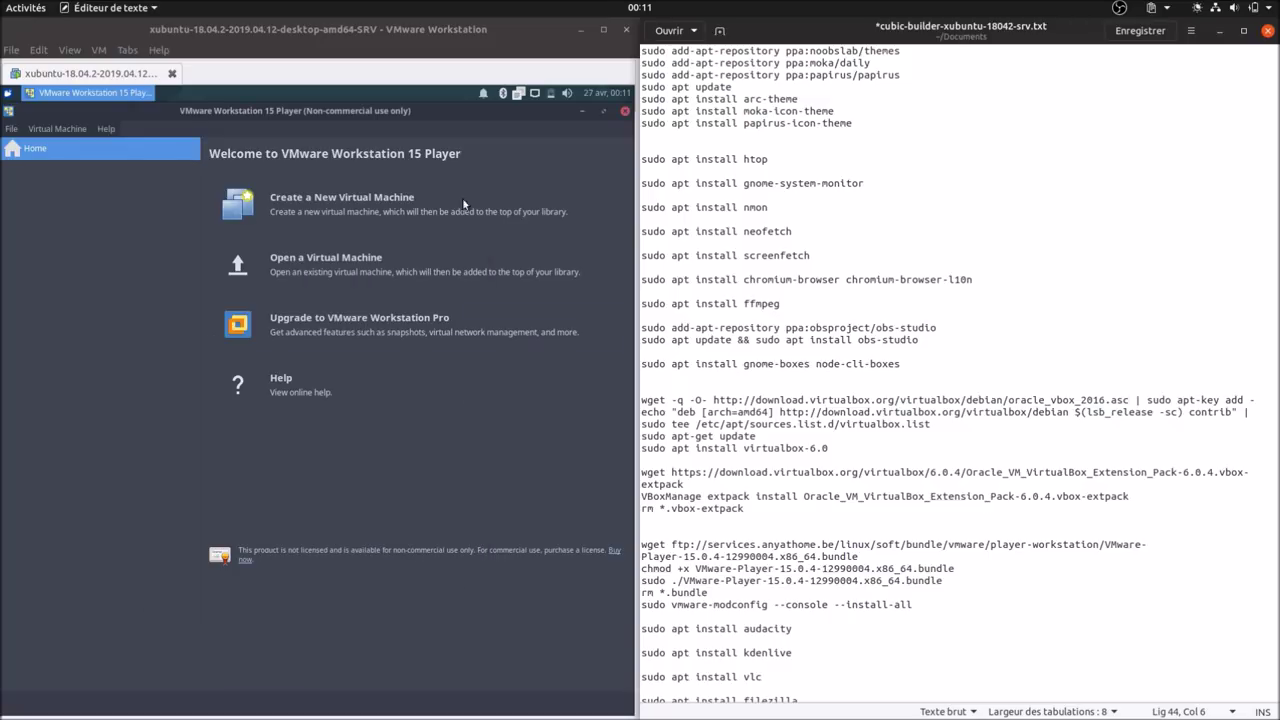
click(625, 112)
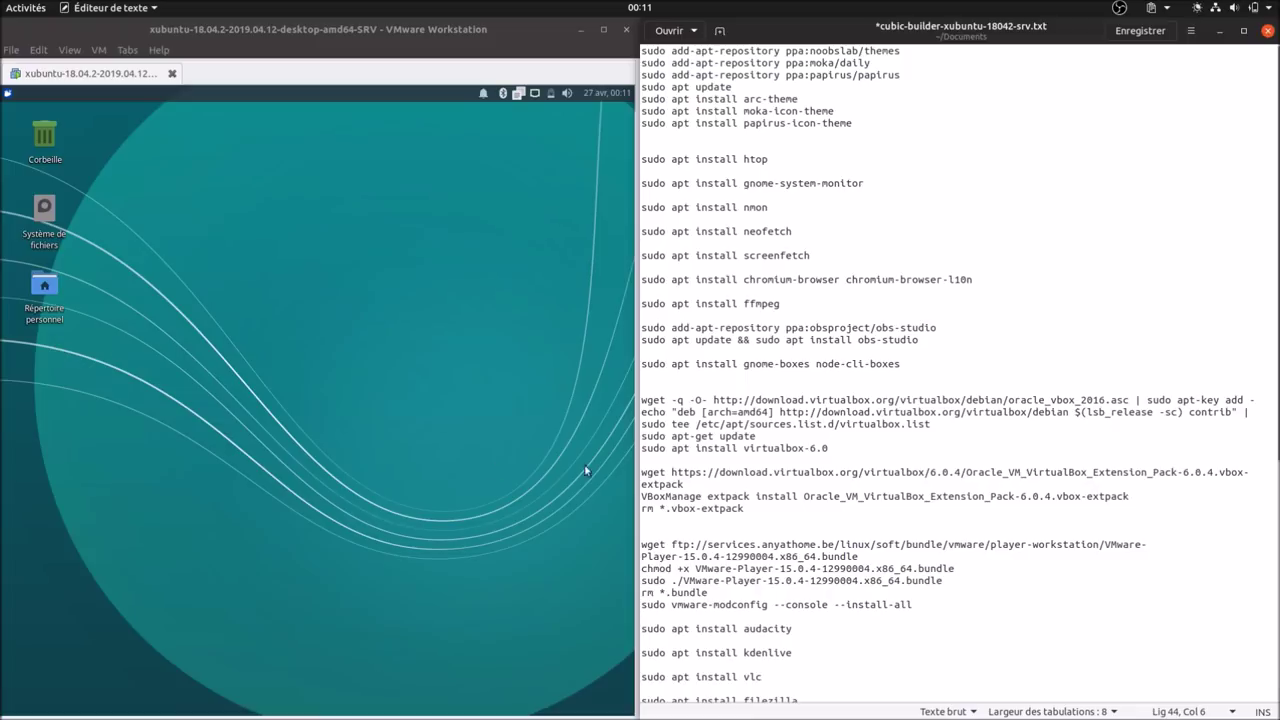
Step: Bring the Audacity line of the command list into view, and search for and launch Audacity in the guest
scroll(837, 530, down, 6)
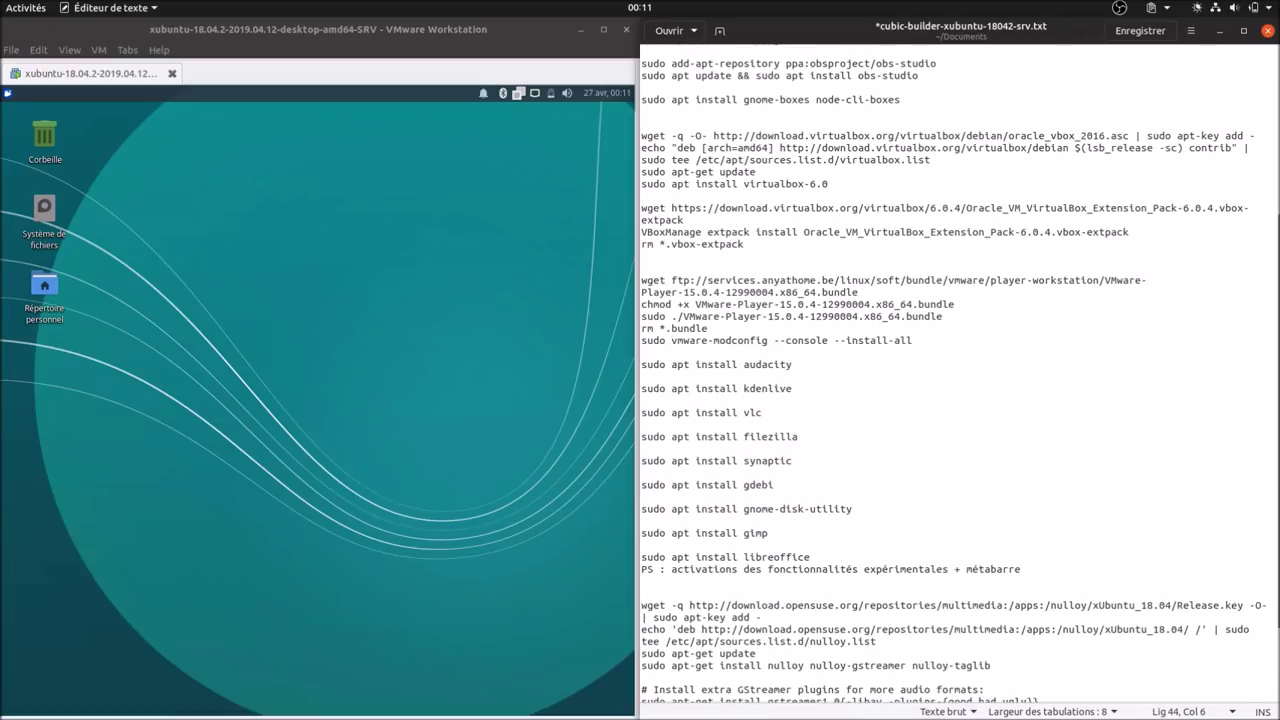
click(8, 96)
text(au)
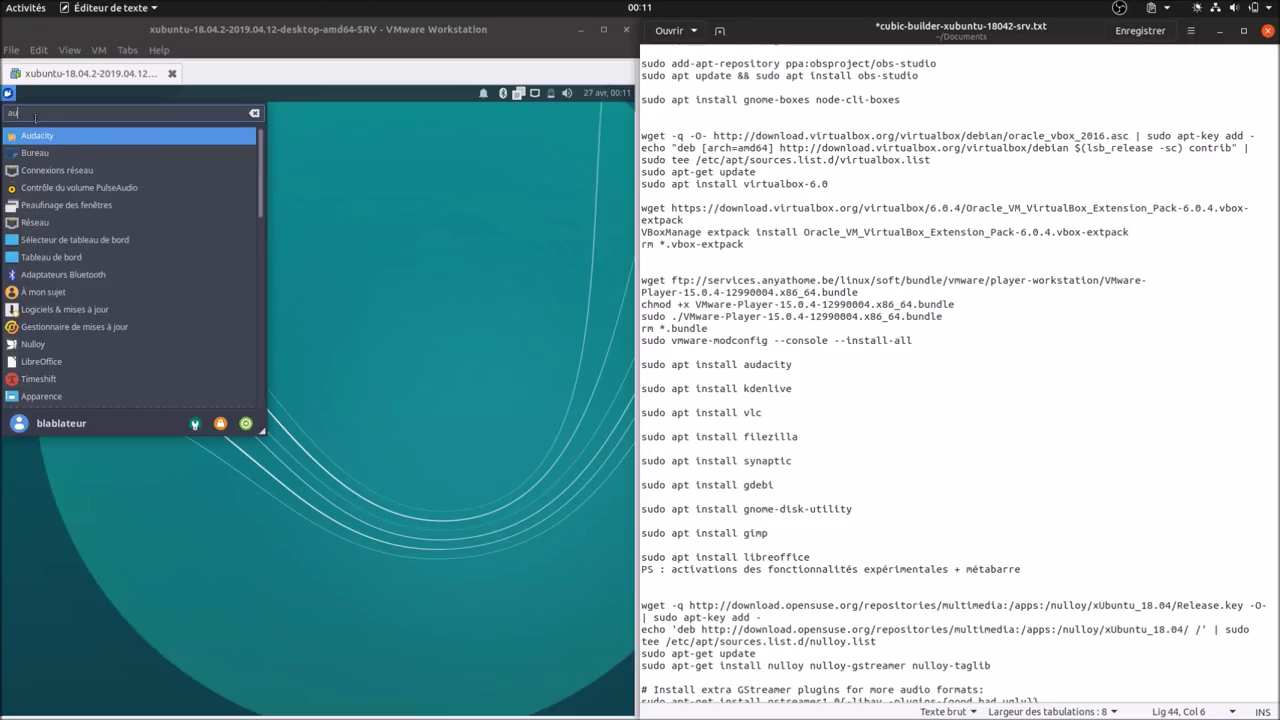
click(54, 137)
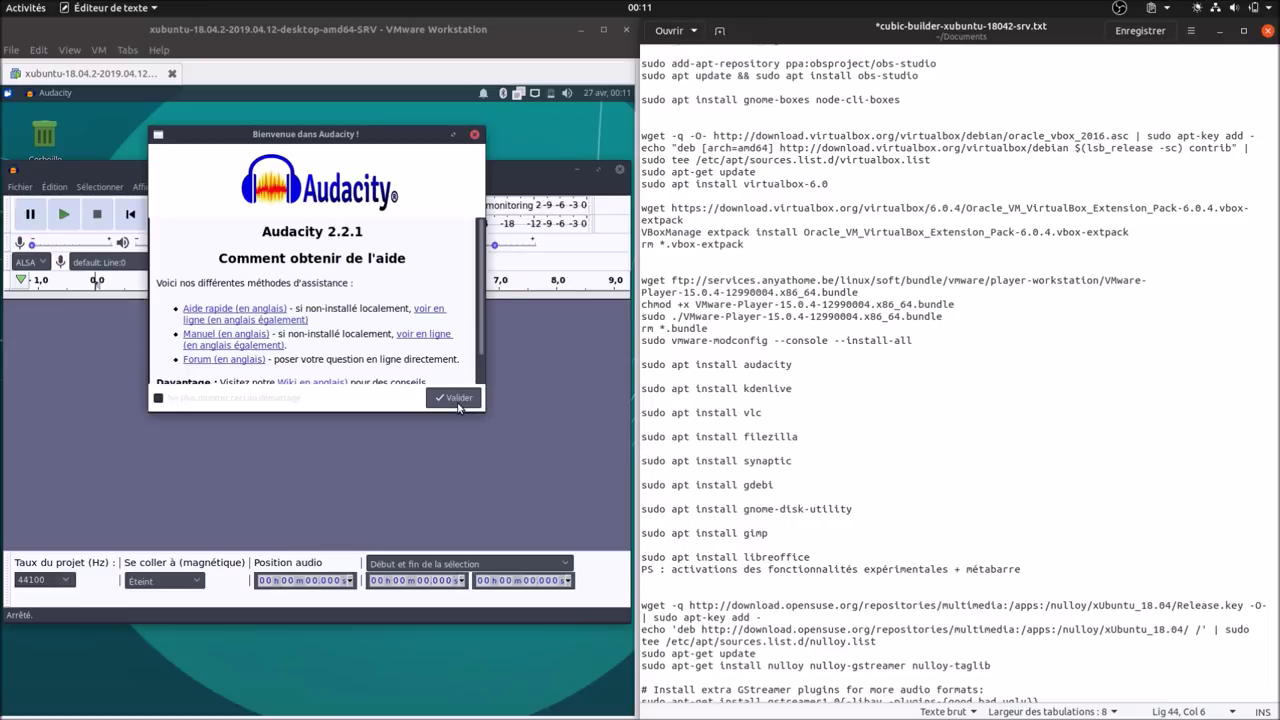
Step: Dismiss Audacity's welcome message and close it, and check Kdenlive in the guest by launching and closing it
click(453, 398)
click(620, 169)
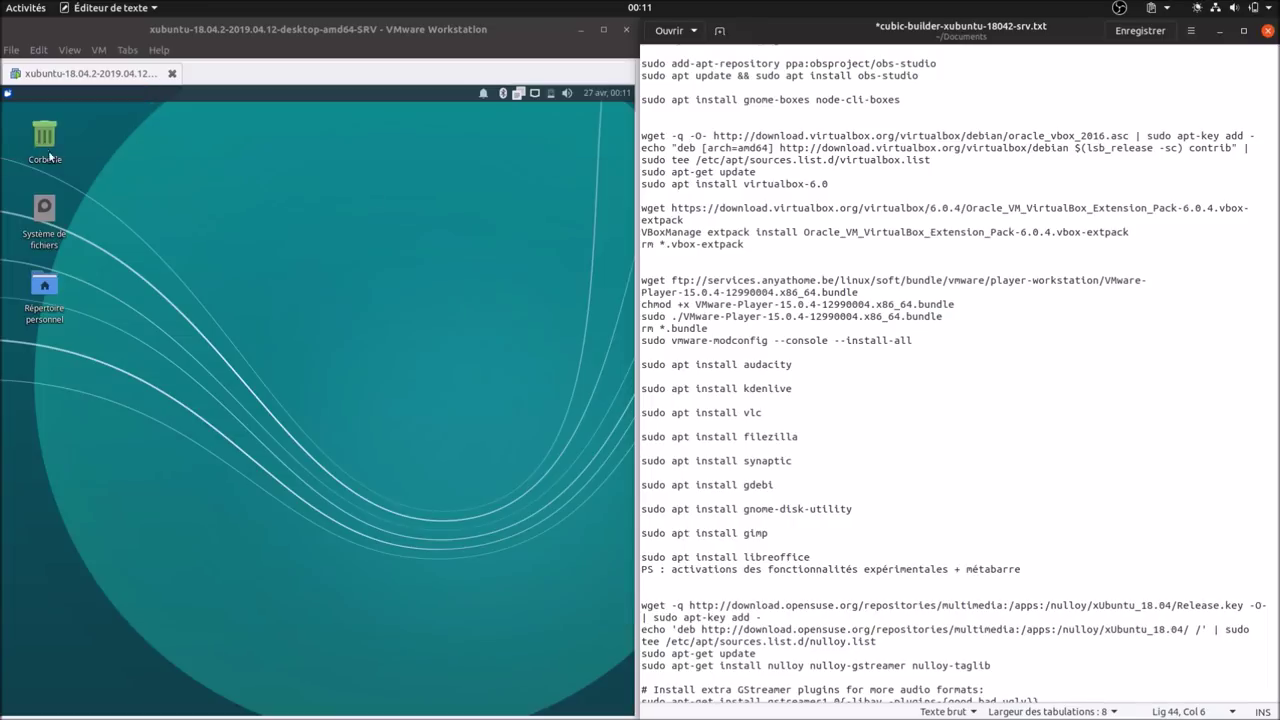
click(7, 94)
text(kden)
key(Return)
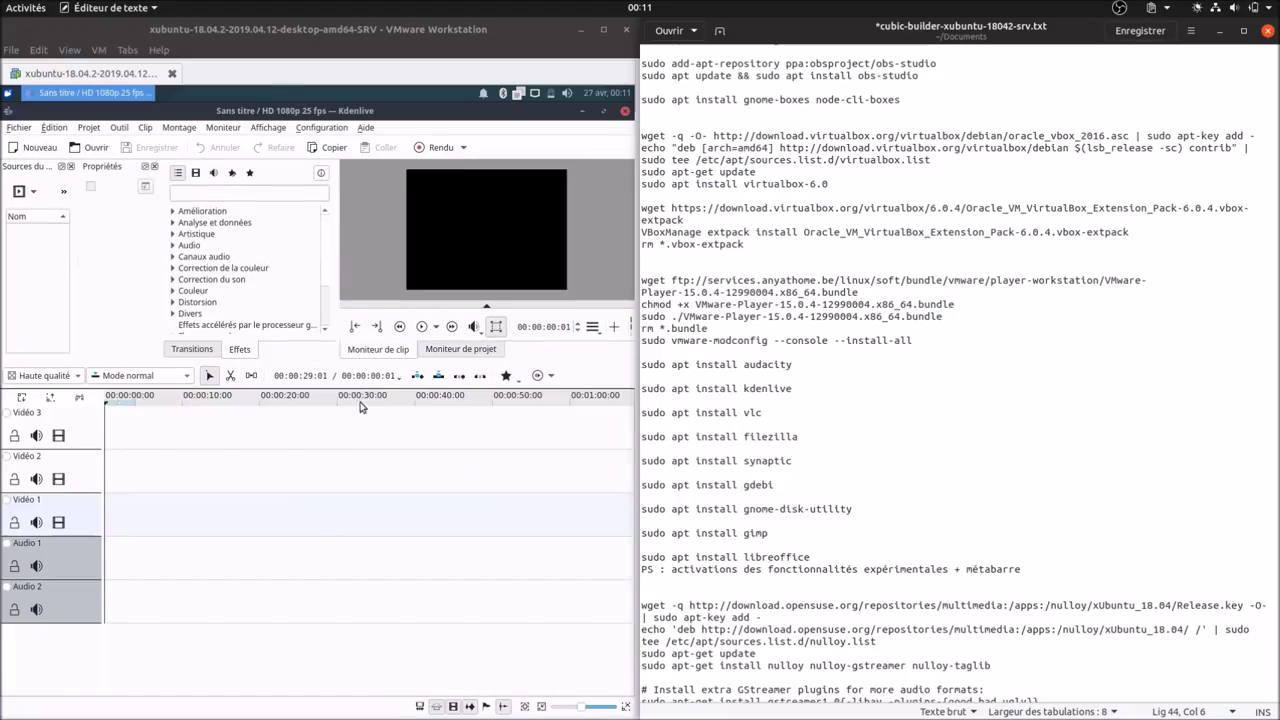
click(624, 114)
Step: Launch the VLC media player in the guest, accept its privacy notice with metadata network access allowed, and close it
click(8, 94)
text(vl)
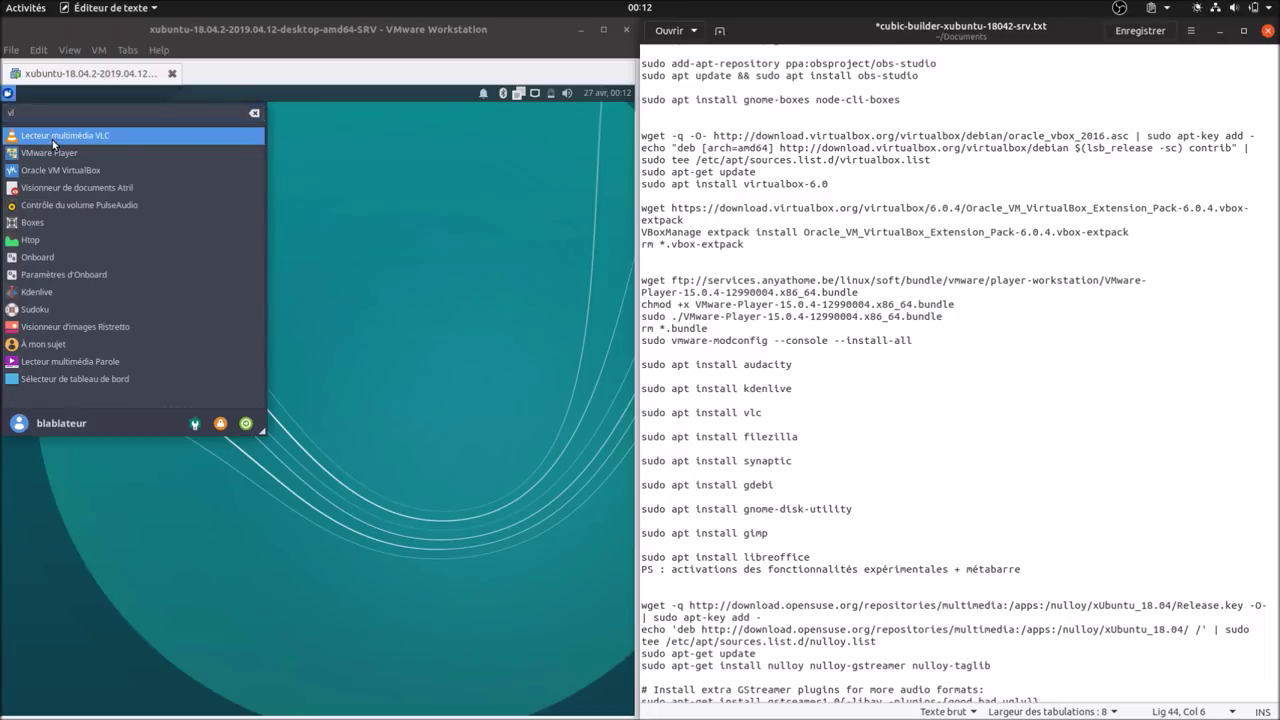
click(52, 136)
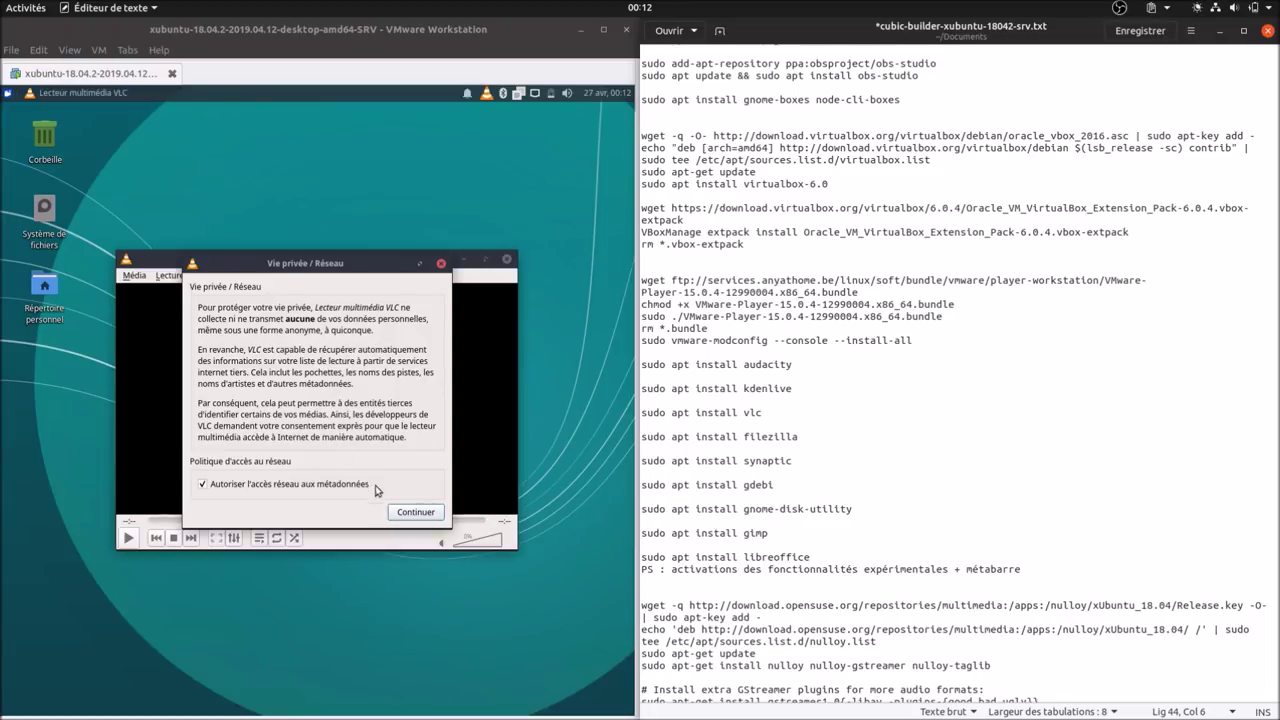
click(400, 512)
click(508, 261)
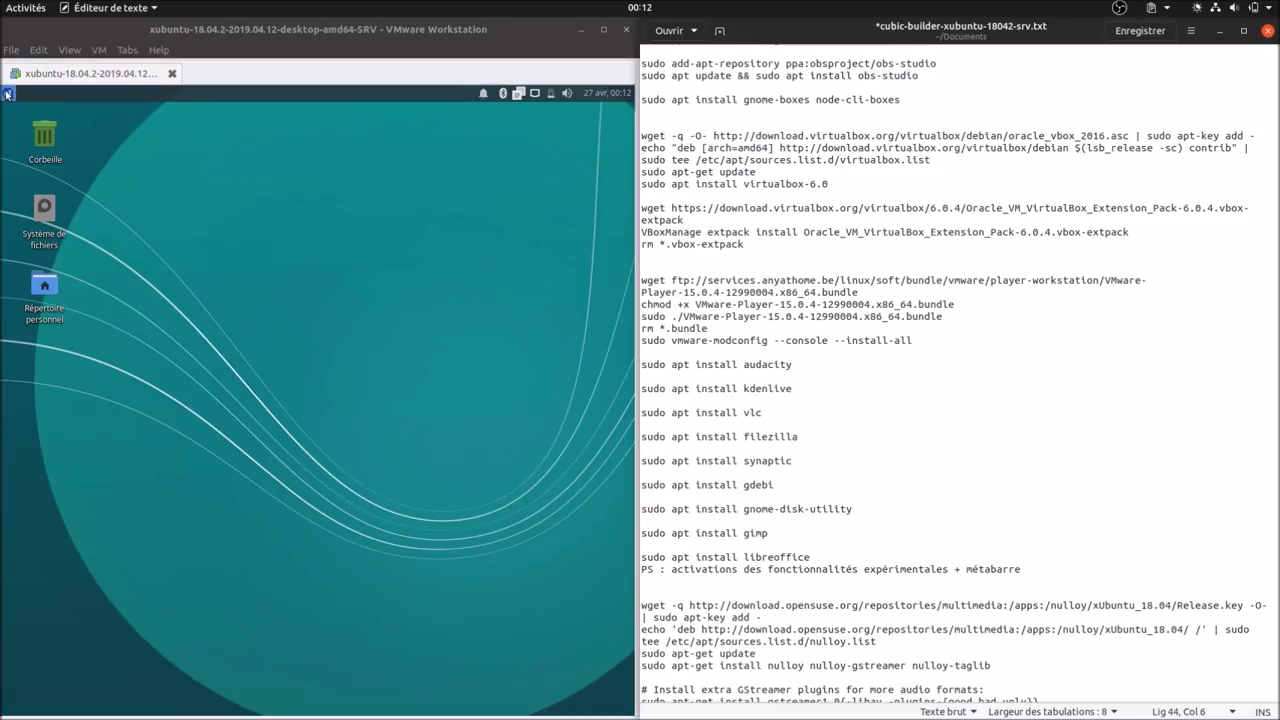
Step: Launch FileZilla in the guest to check it, dismissing its welcome message before closing the program
click(7, 93)
text(fil)
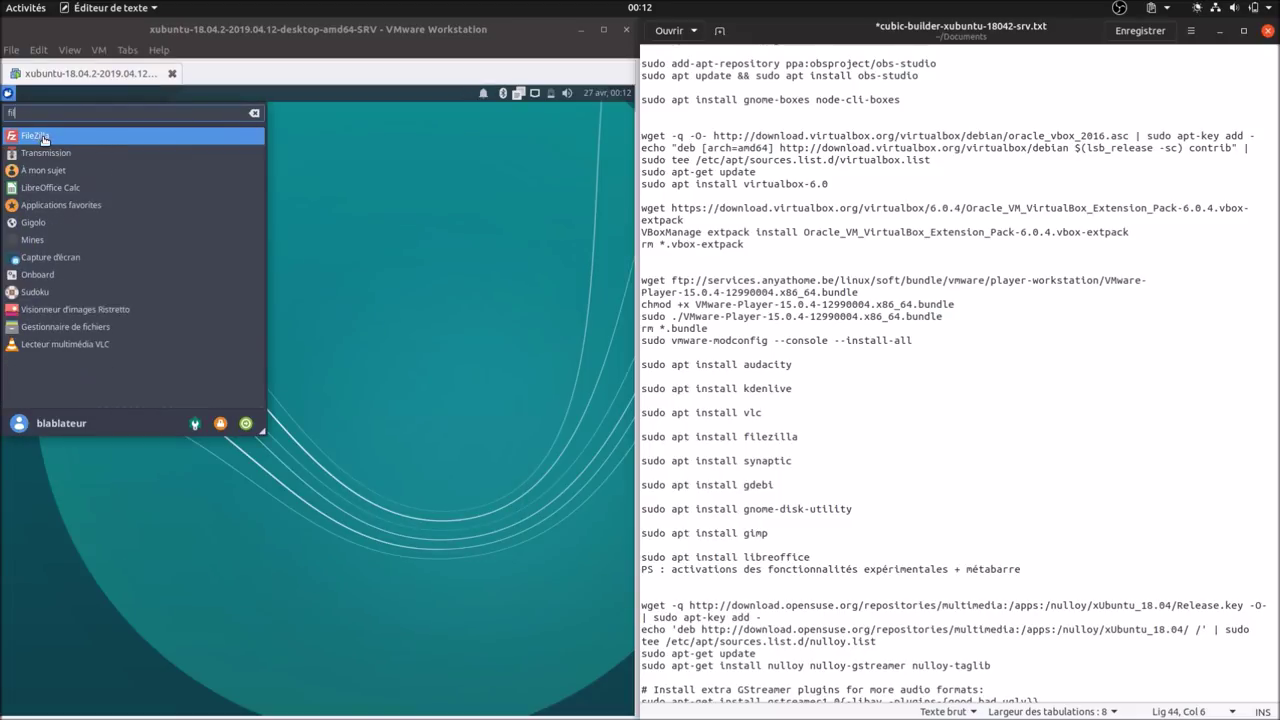
click(44, 138)
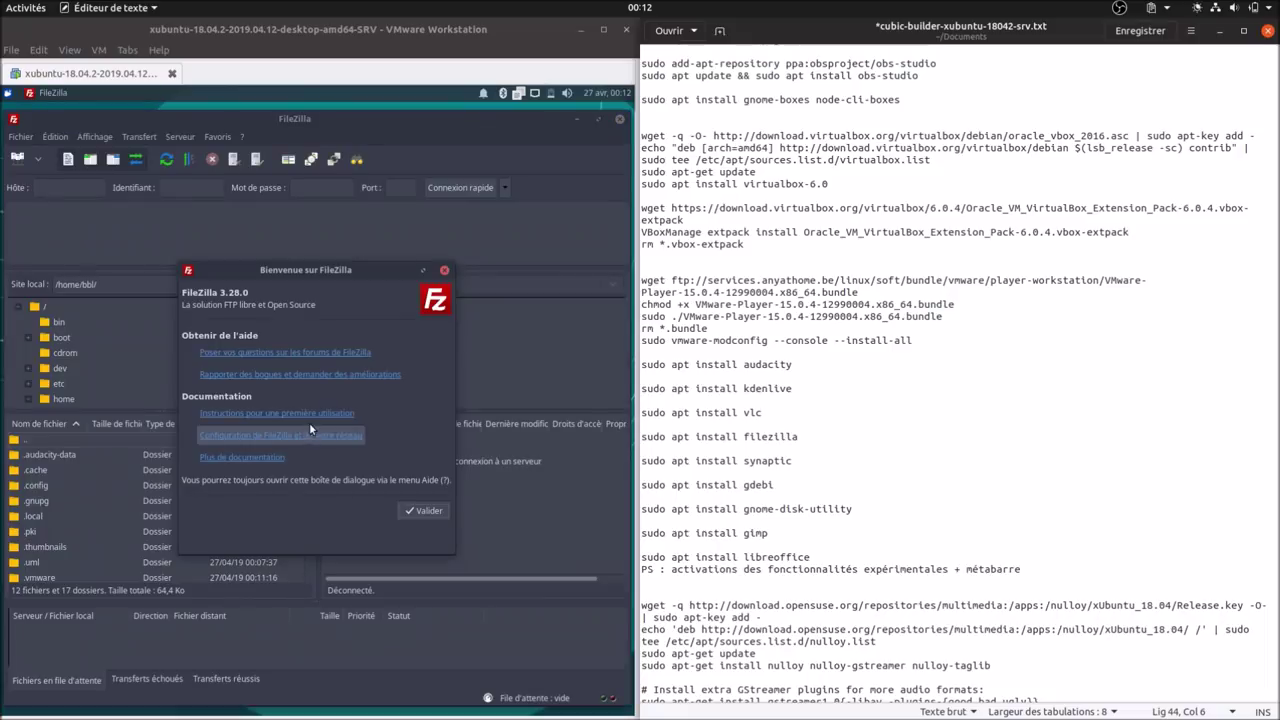
click(413, 511)
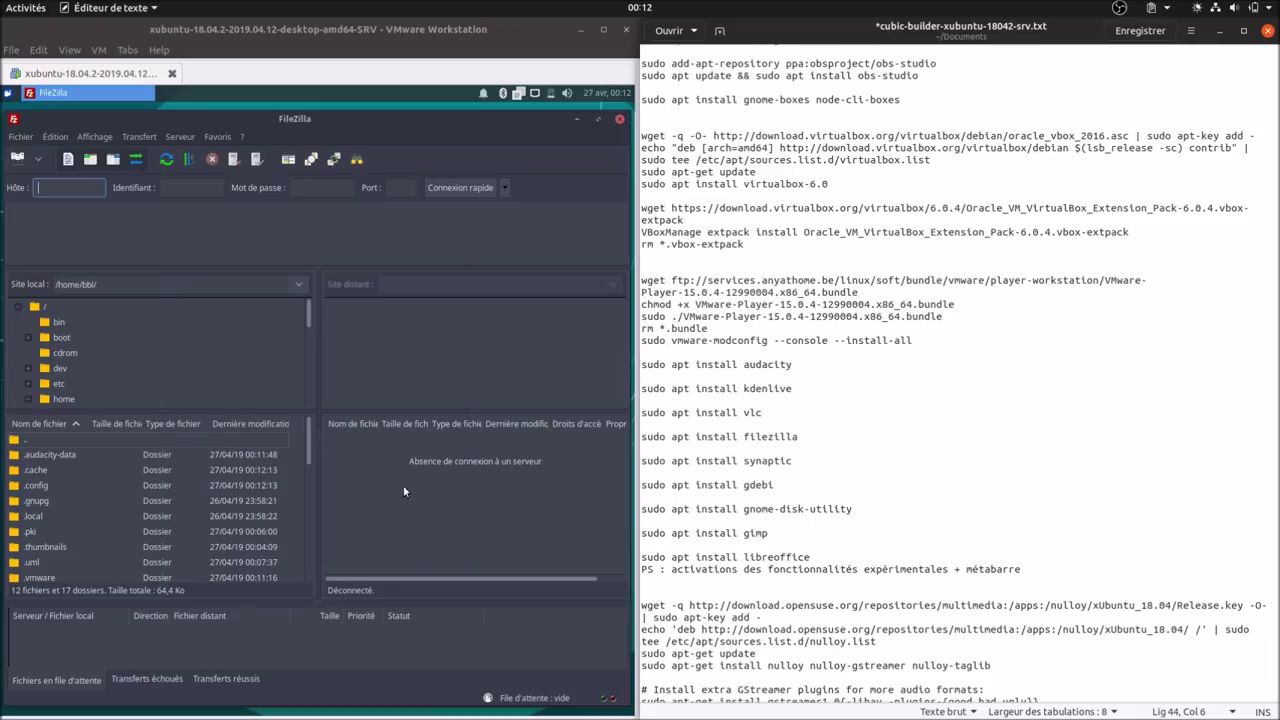
click(619, 120)
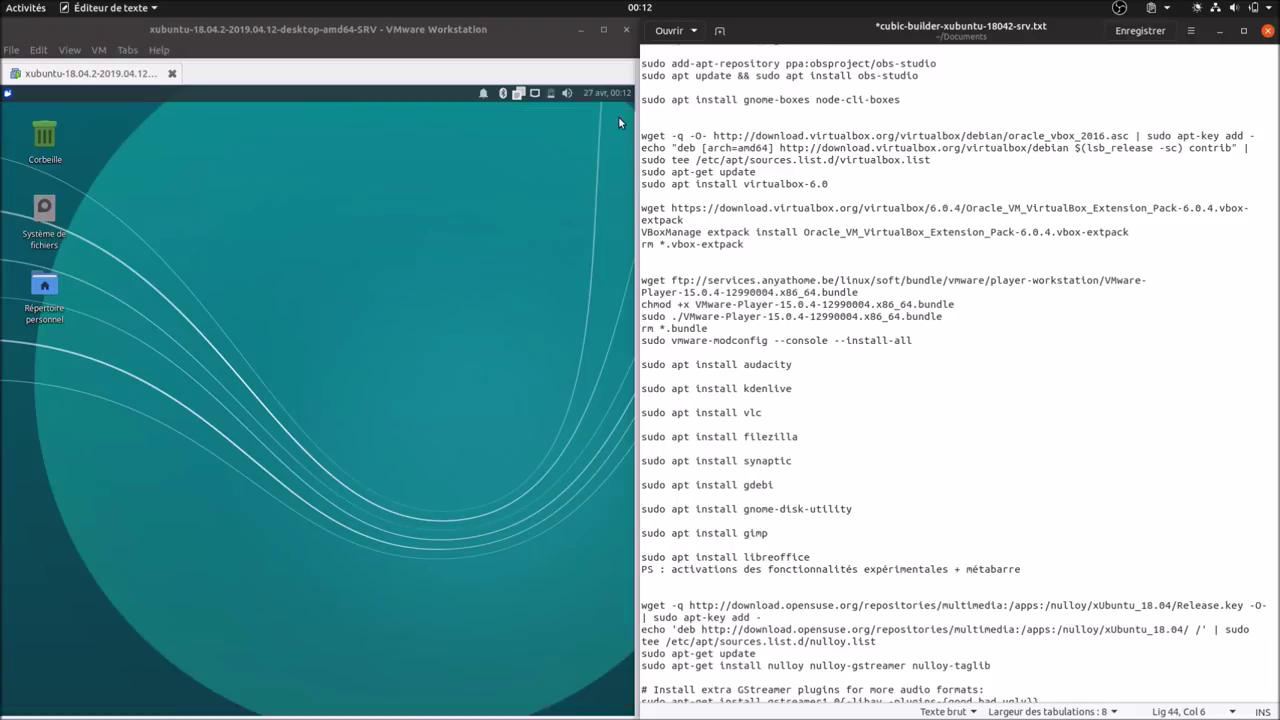
Step: Launch the Synaptic package manager, authenticating with the account password, and close it after checking that it opens
click(8, 94)
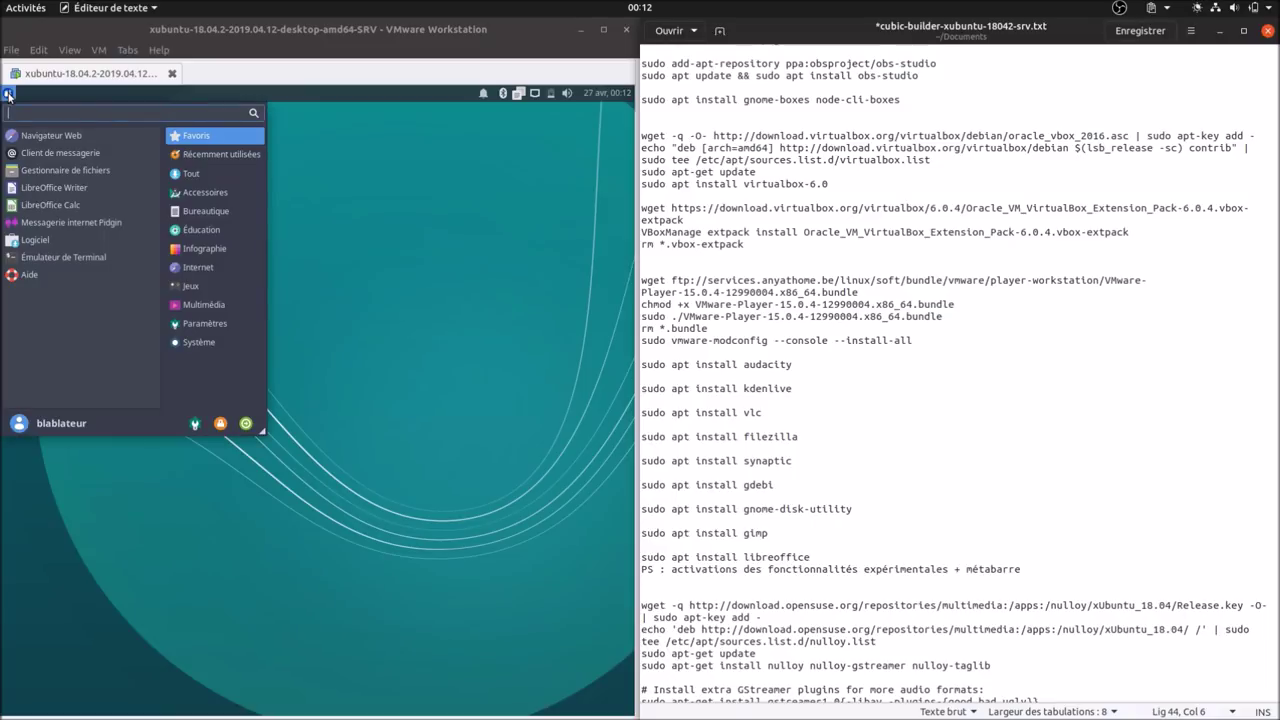
text(syn)
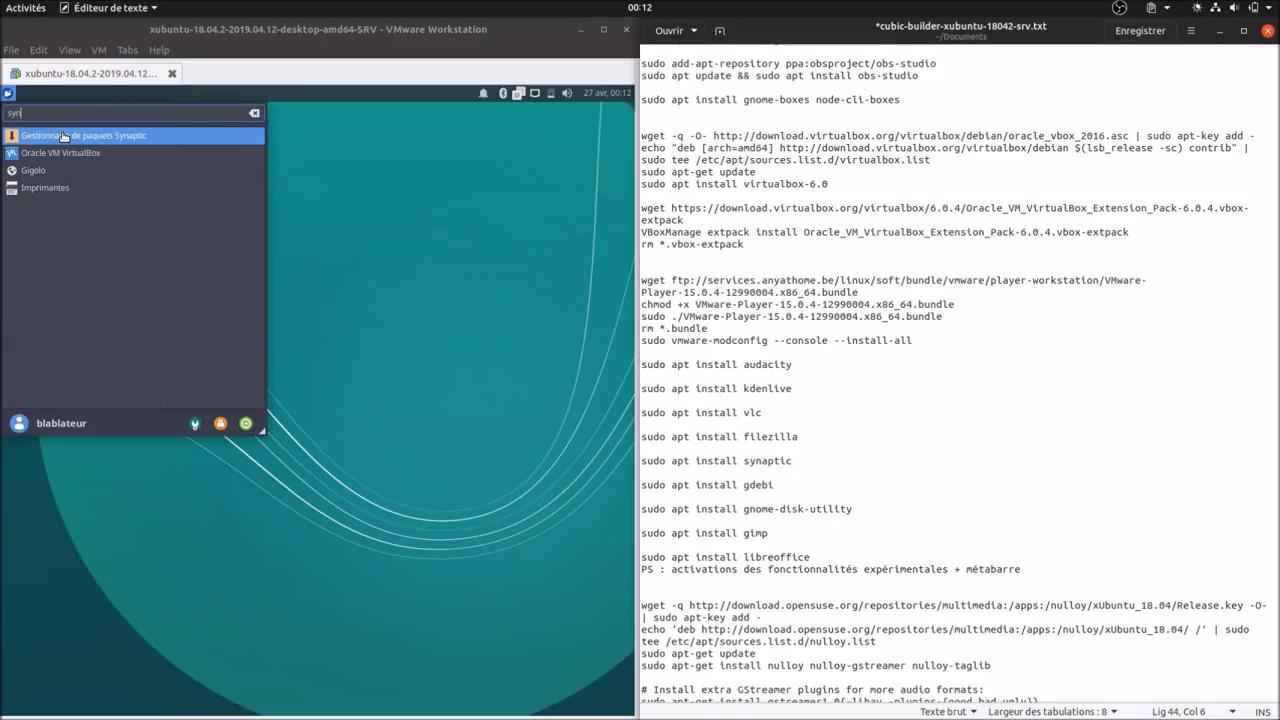
click(60, 135)
text(••••••)
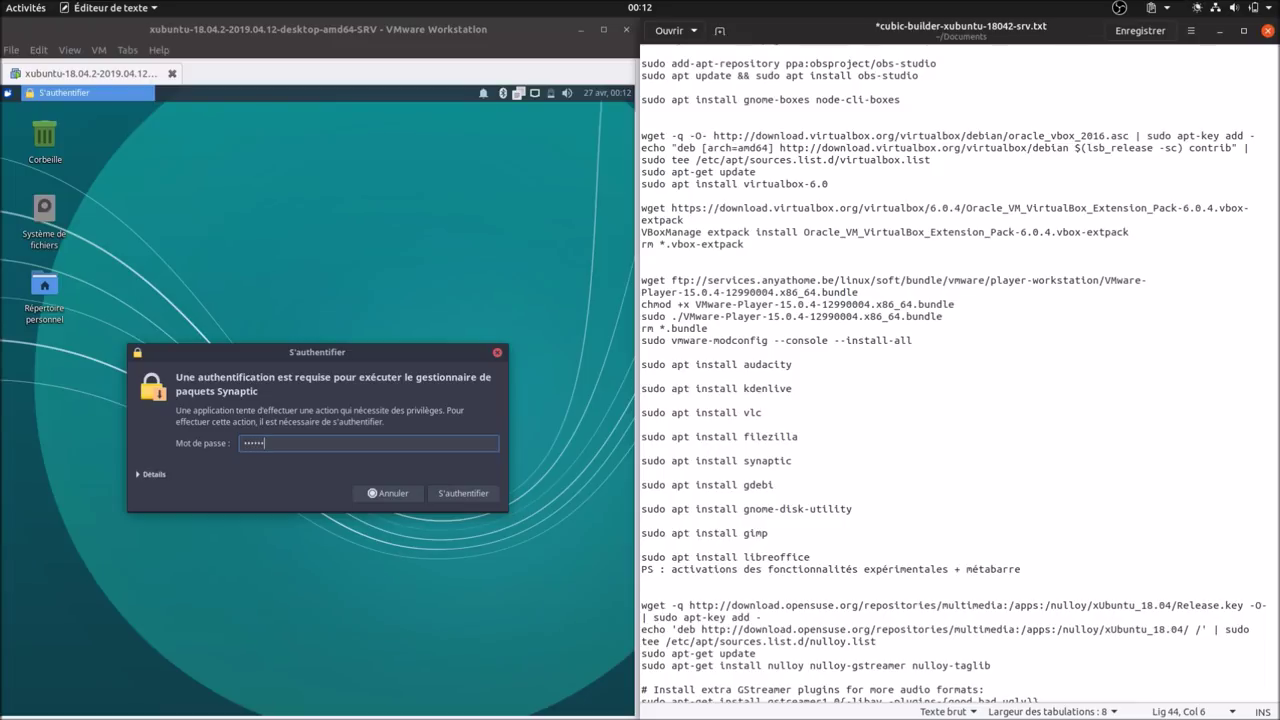
key(Return)
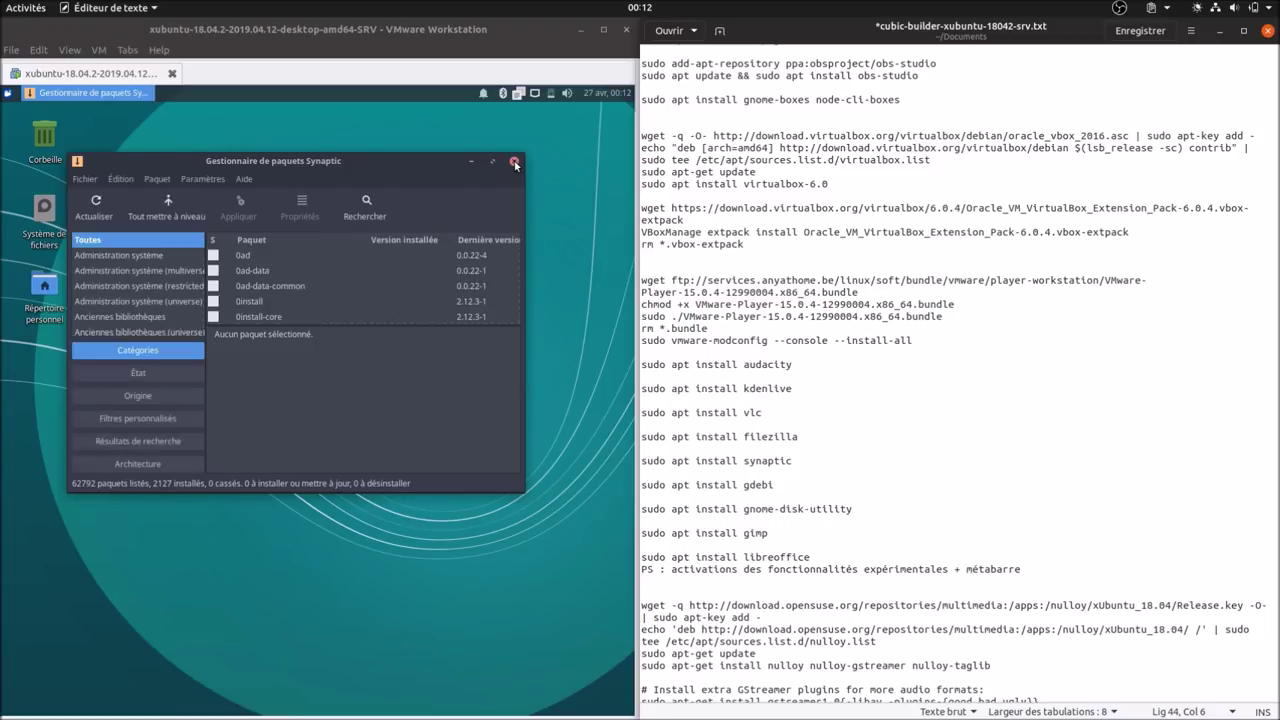
click(590, 423)
click(514, 161)
Step: Launch the GDebi package installer, check its version information, and close the About window and the program
click(9, 94)
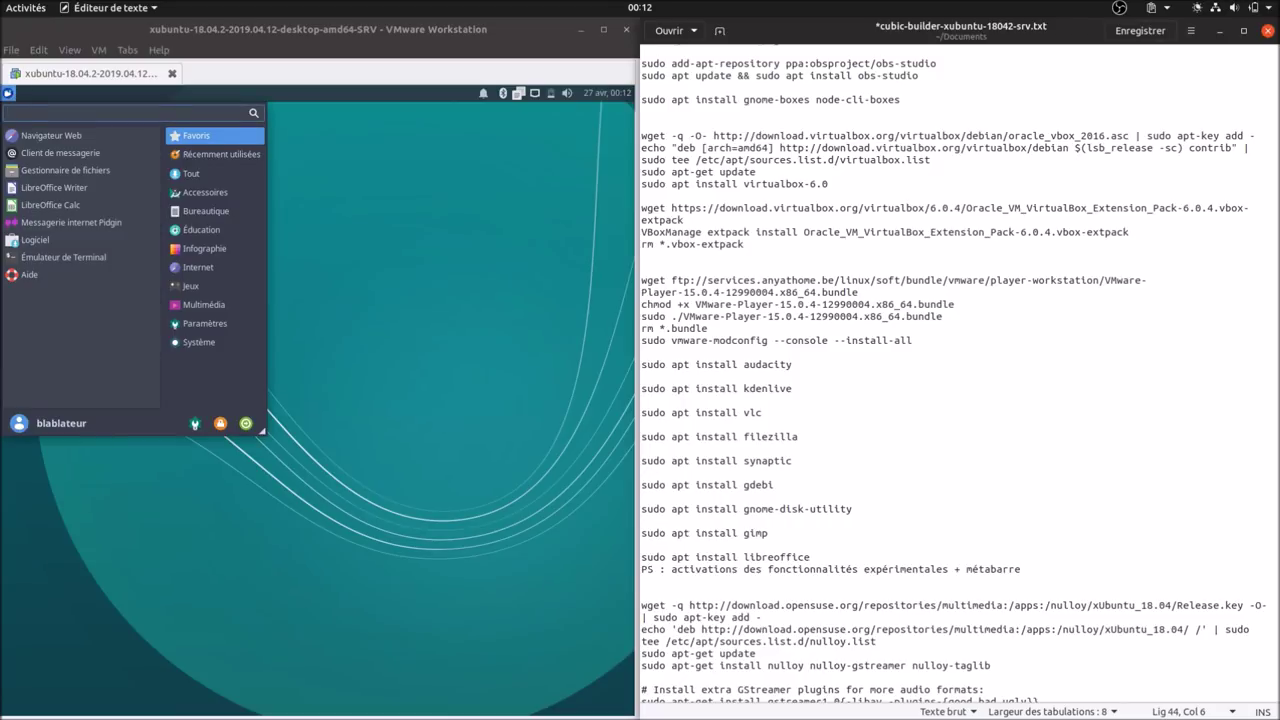
text(gd)
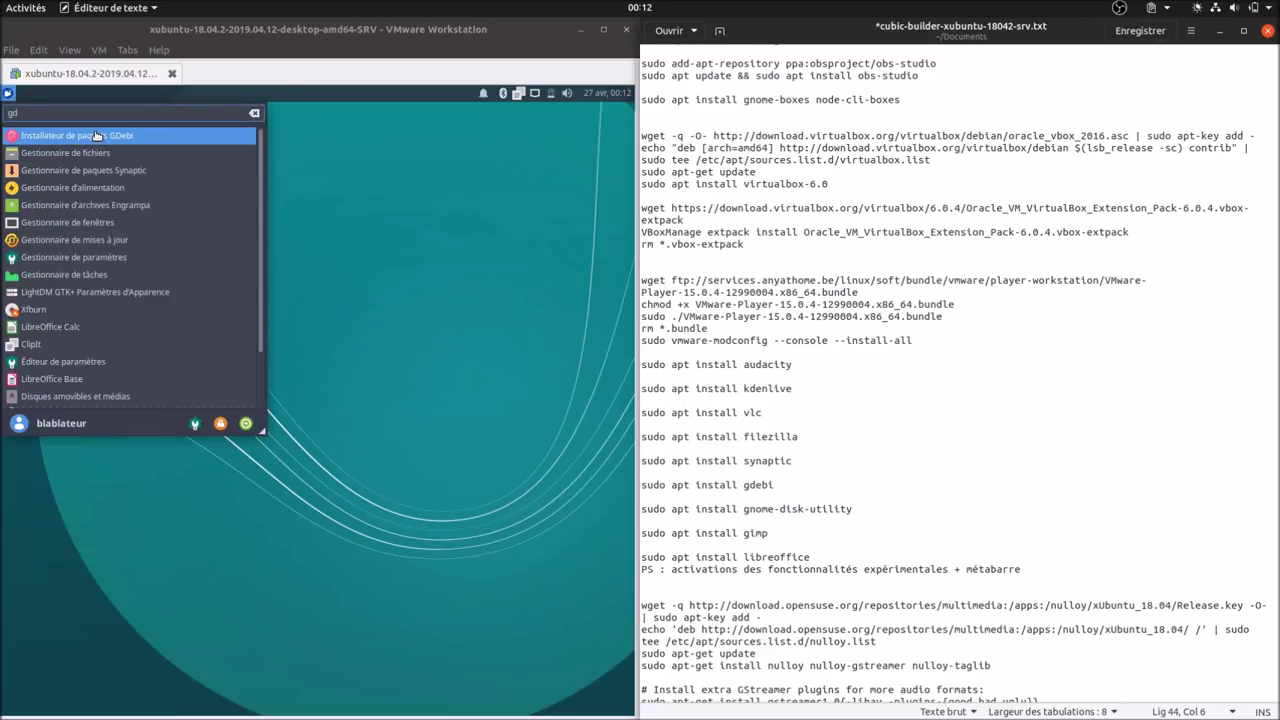
click(96, 136)
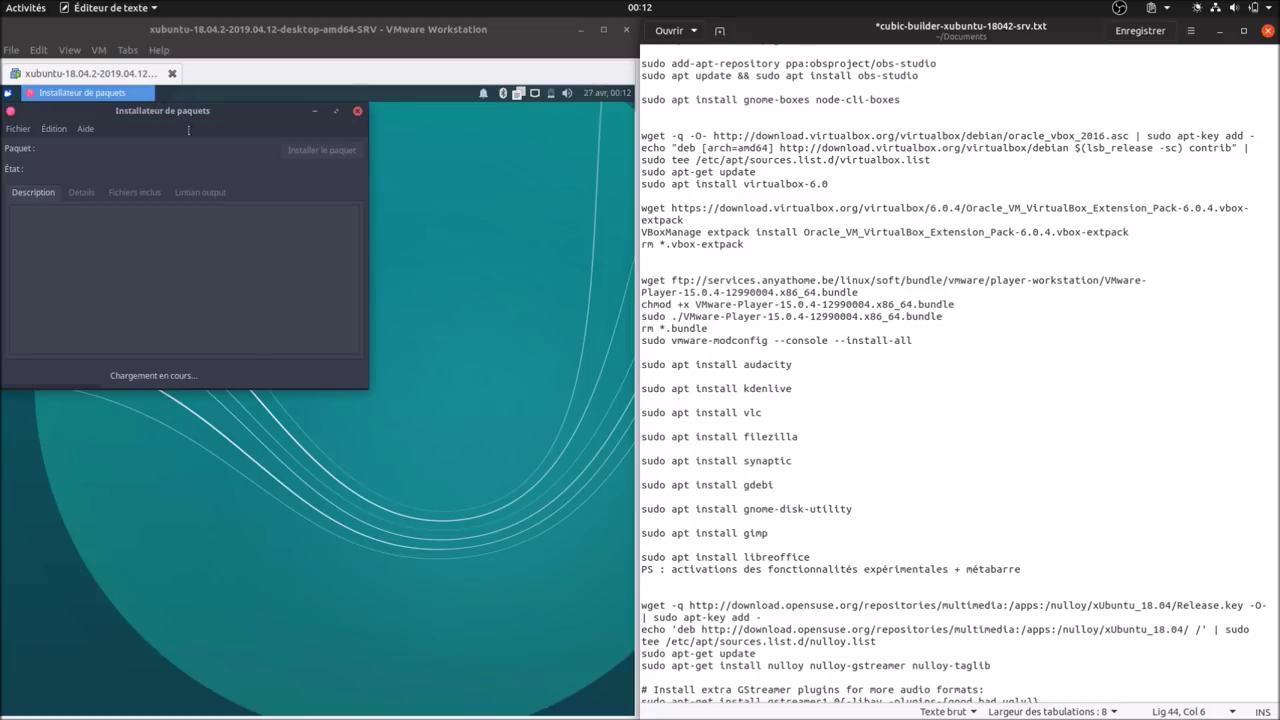
click(85, 128)
click(108, 149)
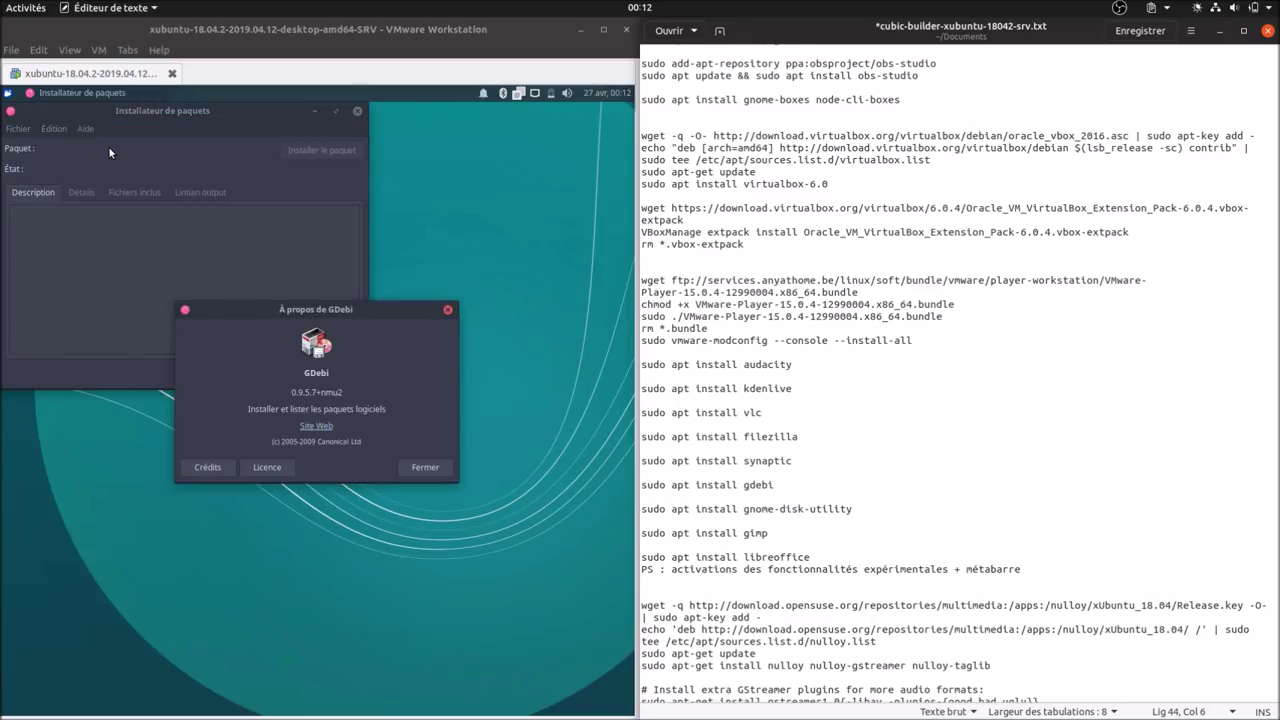
click(420, 466)
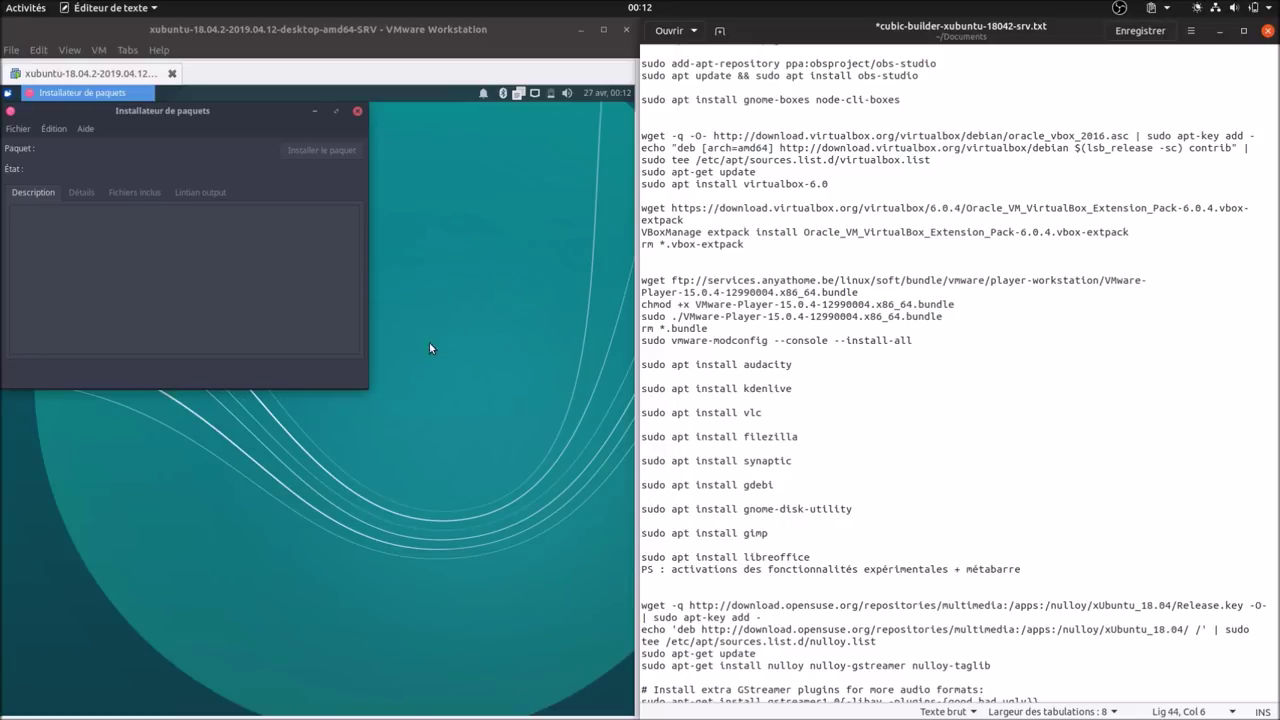
click(357, 112)
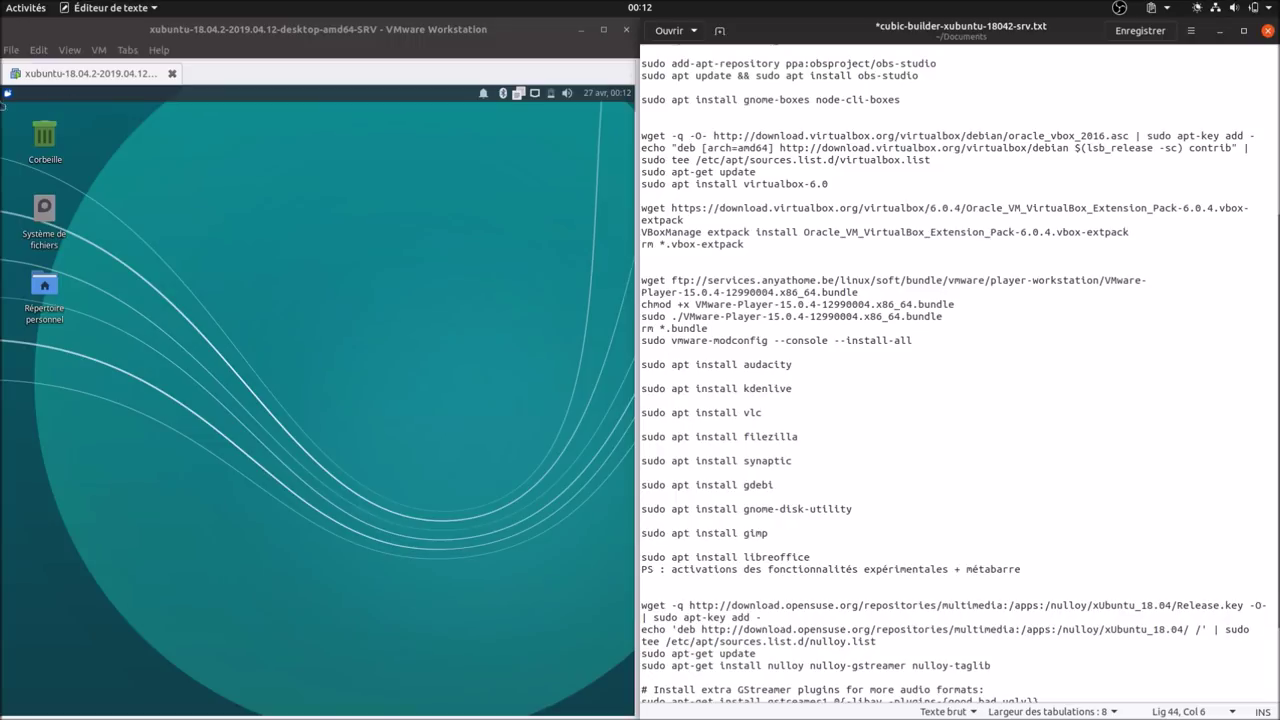
Step: Search for the Disks utility in the guest, launch it to check the virtual hard disk, and close it
click(6, 95)
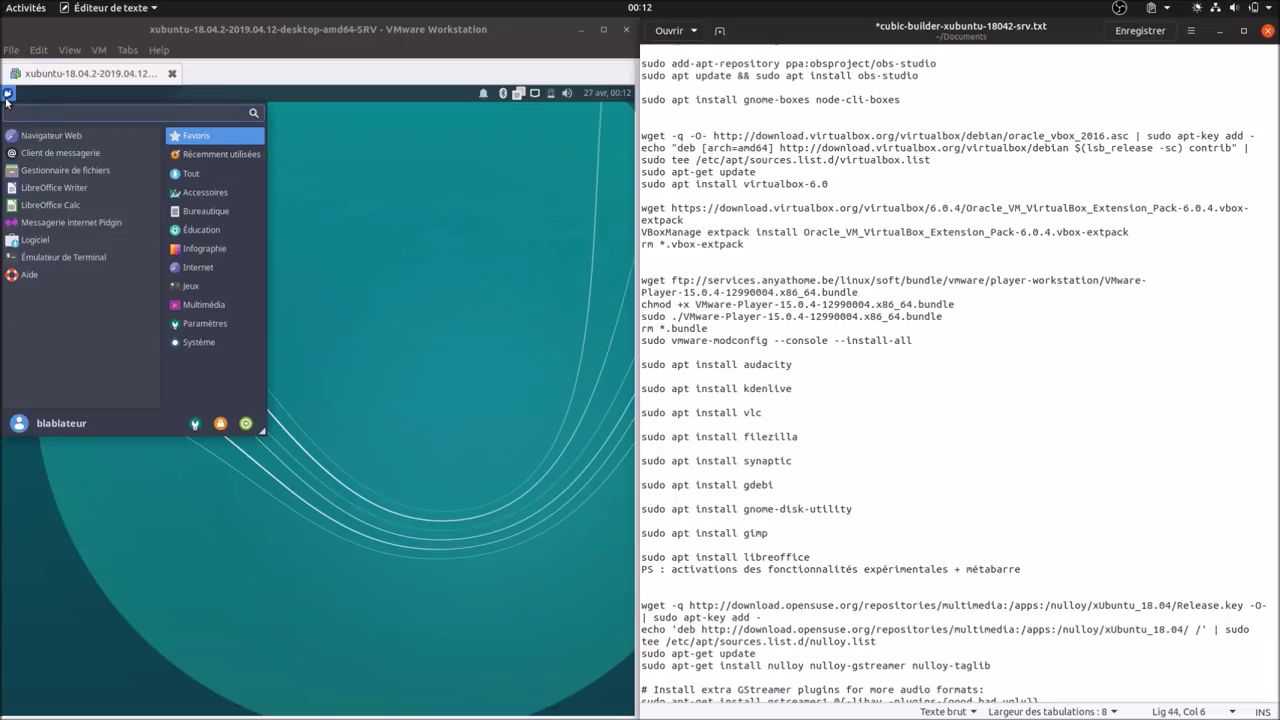
text(dis)
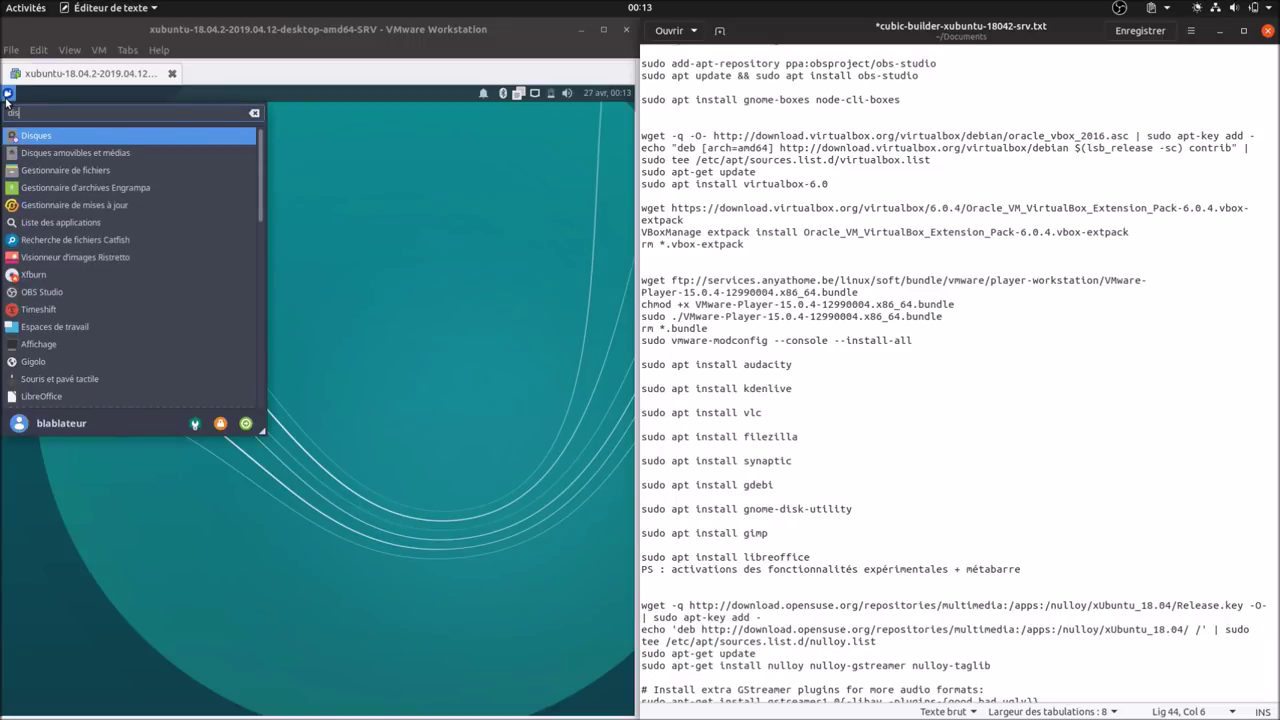
click(6, 98)
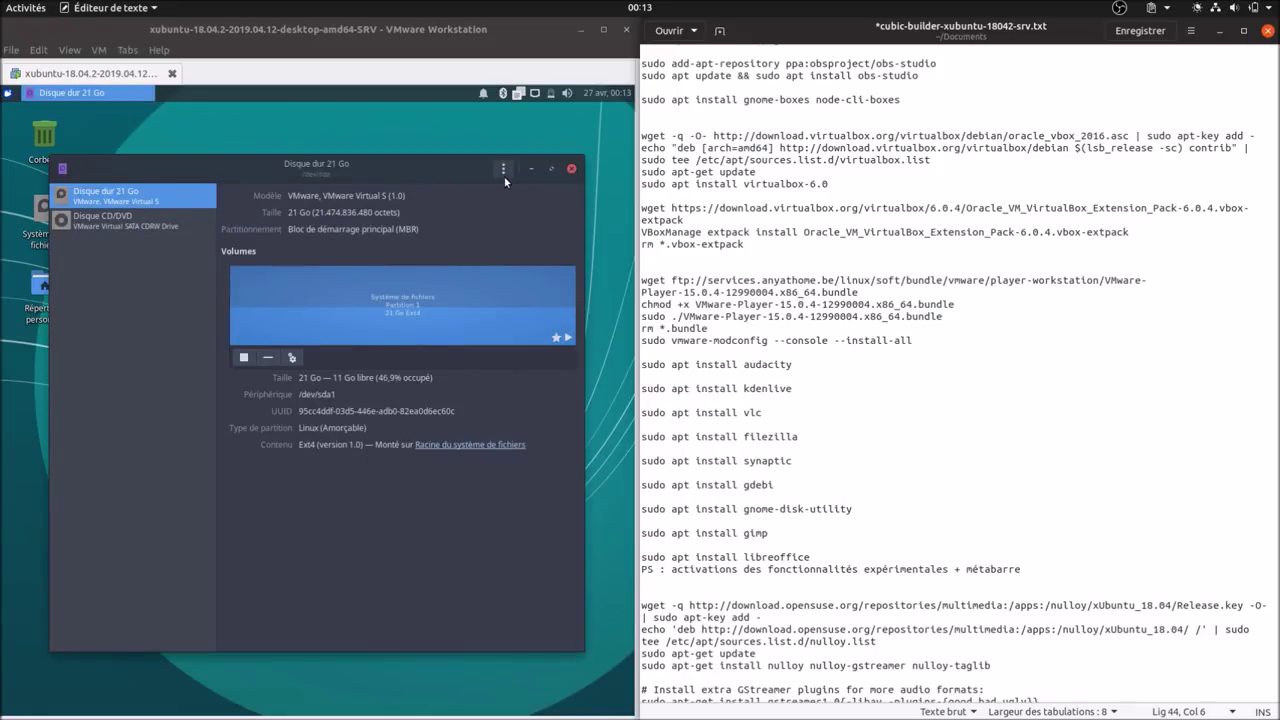
click(572, 170)
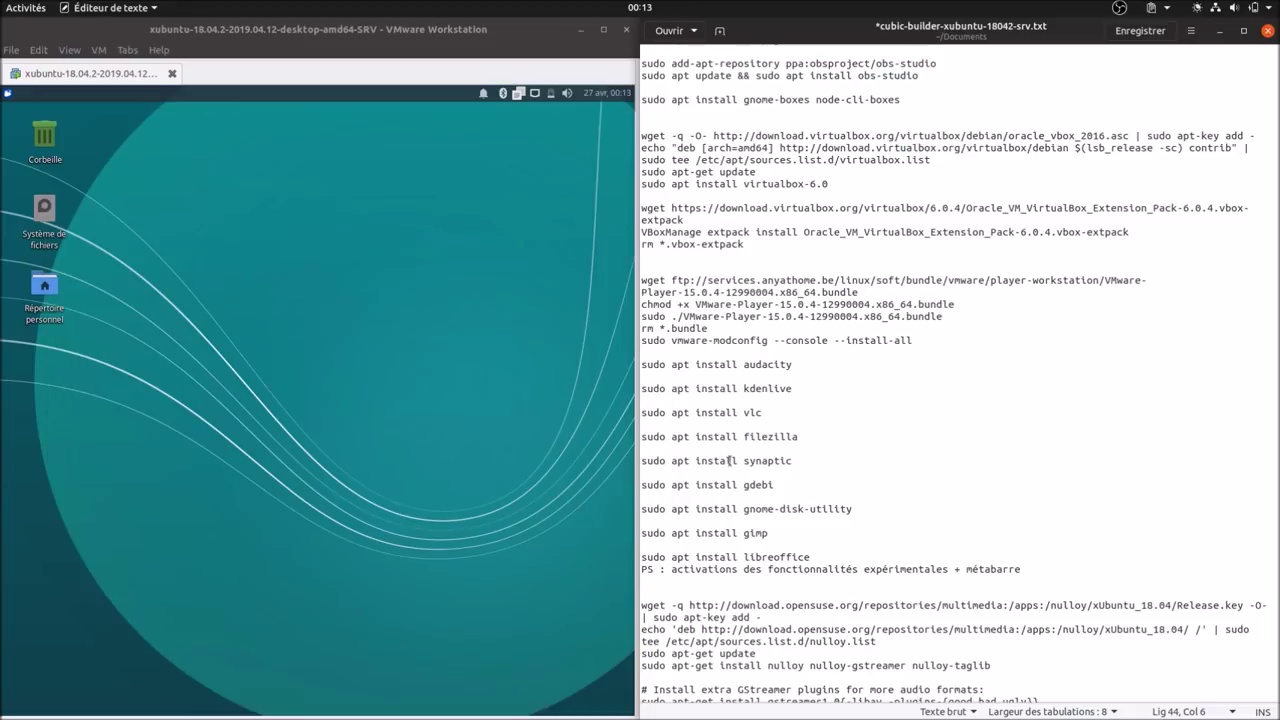
Step: Search for the GIMP image editor in the guest and launch it
click(10, 96)
text(gim)
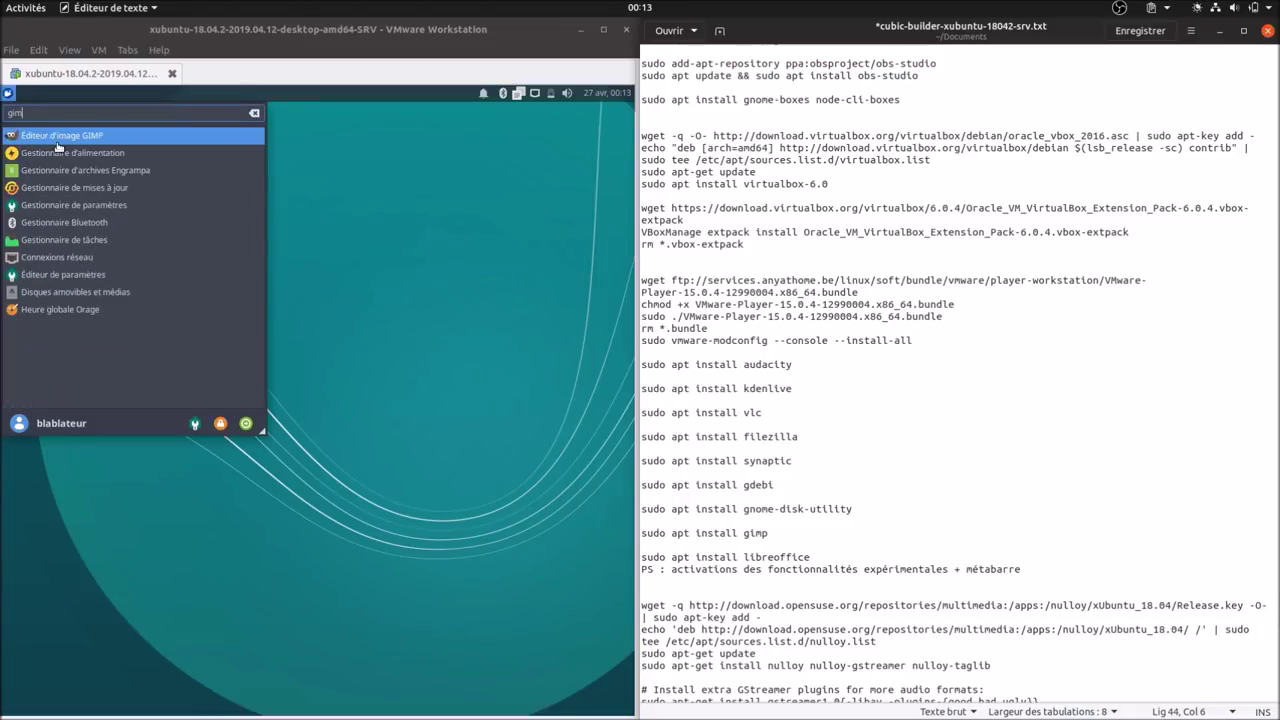
click(58, 140)
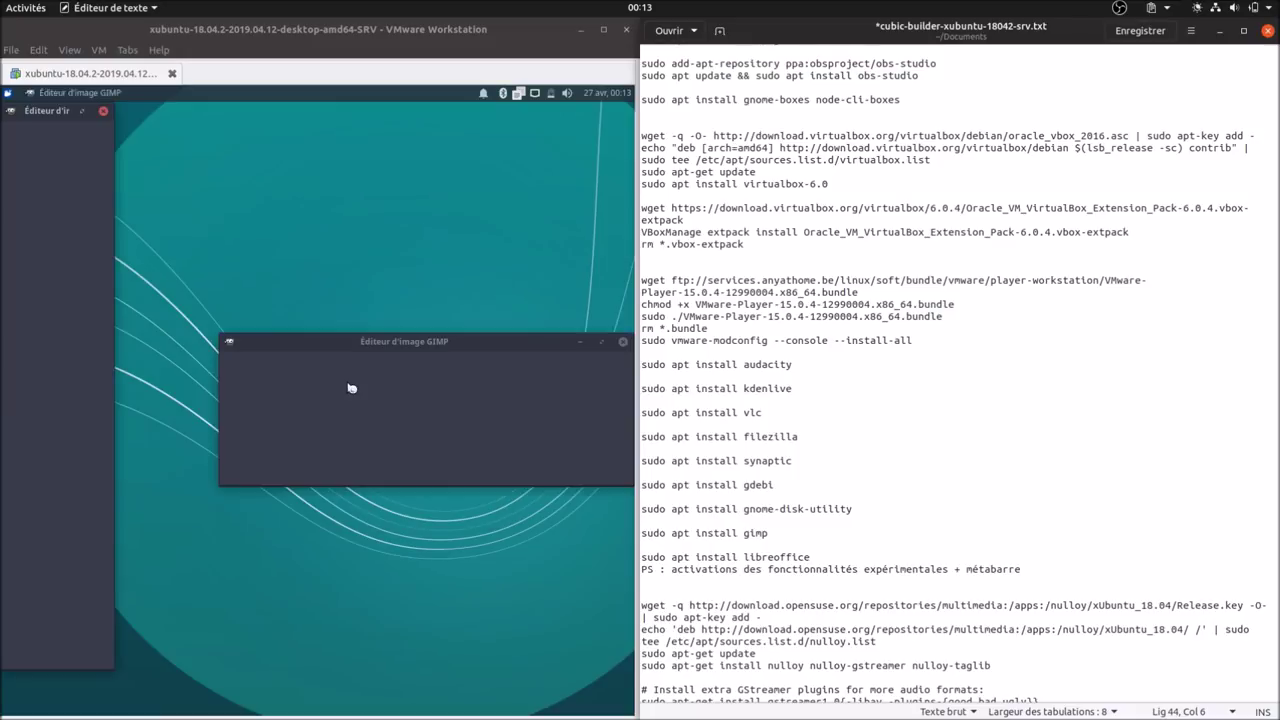
Step: Switch GIMP to single-window mode and close the program
drag(411, 341, 248, 271)
click(406, 290)
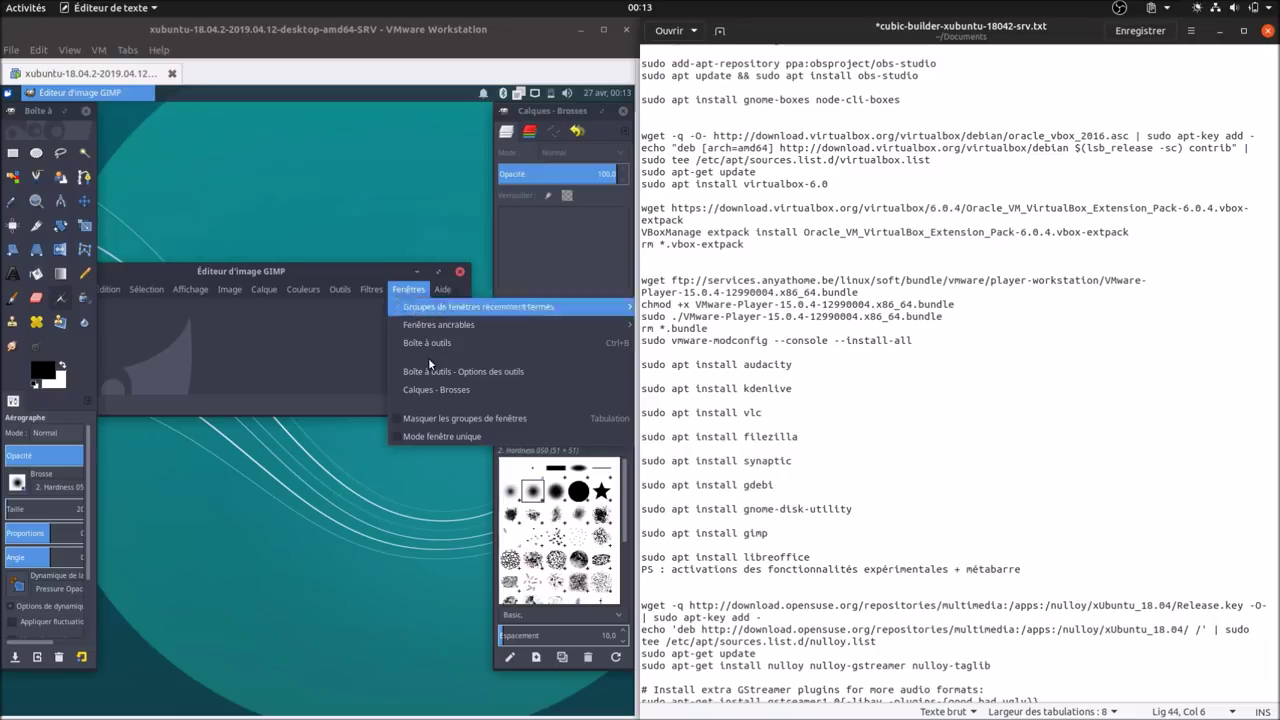
click(442, 436)
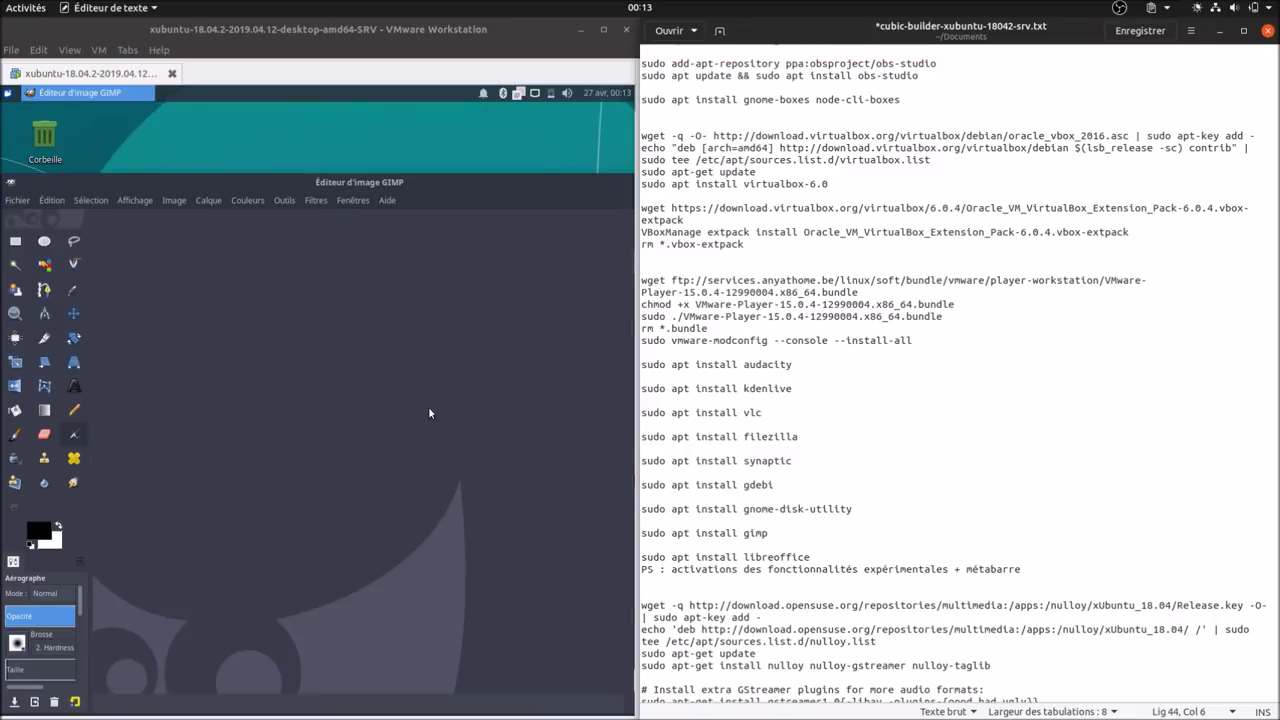
drag(452, 190, 535, 166)
click(560, 142)
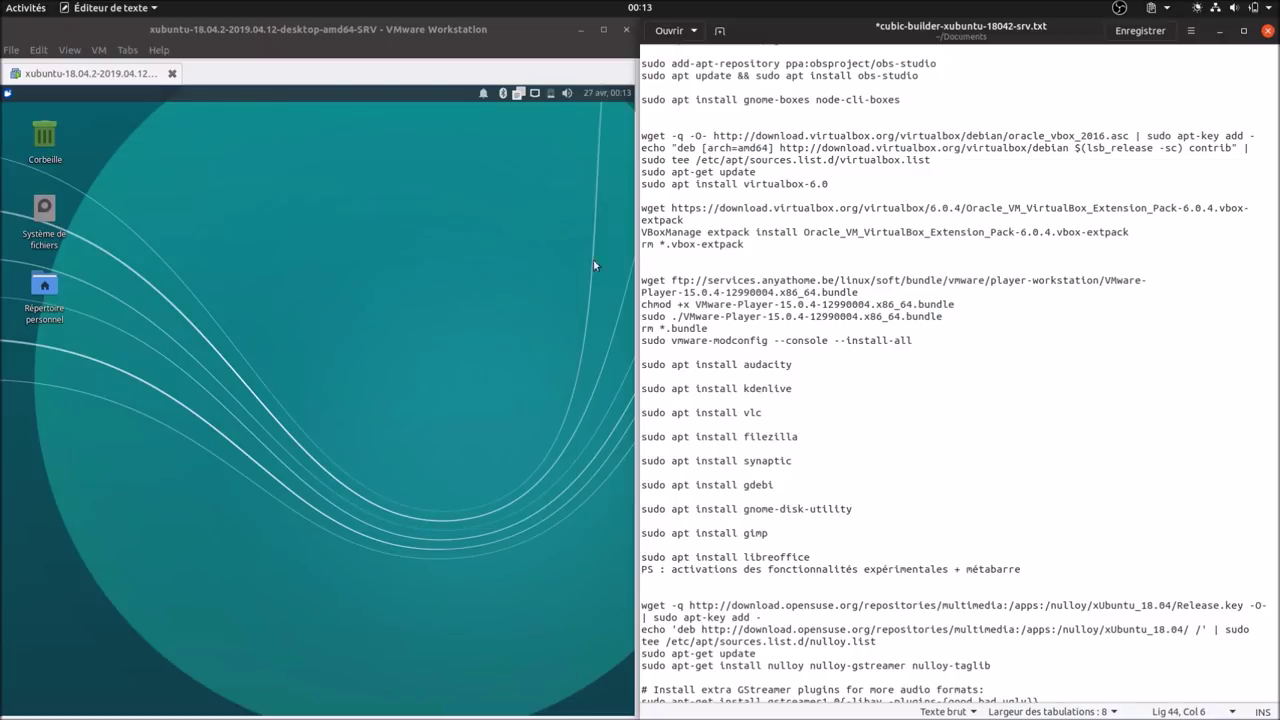
Step: Launch LibreOffice in the guest, create a blank Writer document to check it, and close the window
click(10, 93)
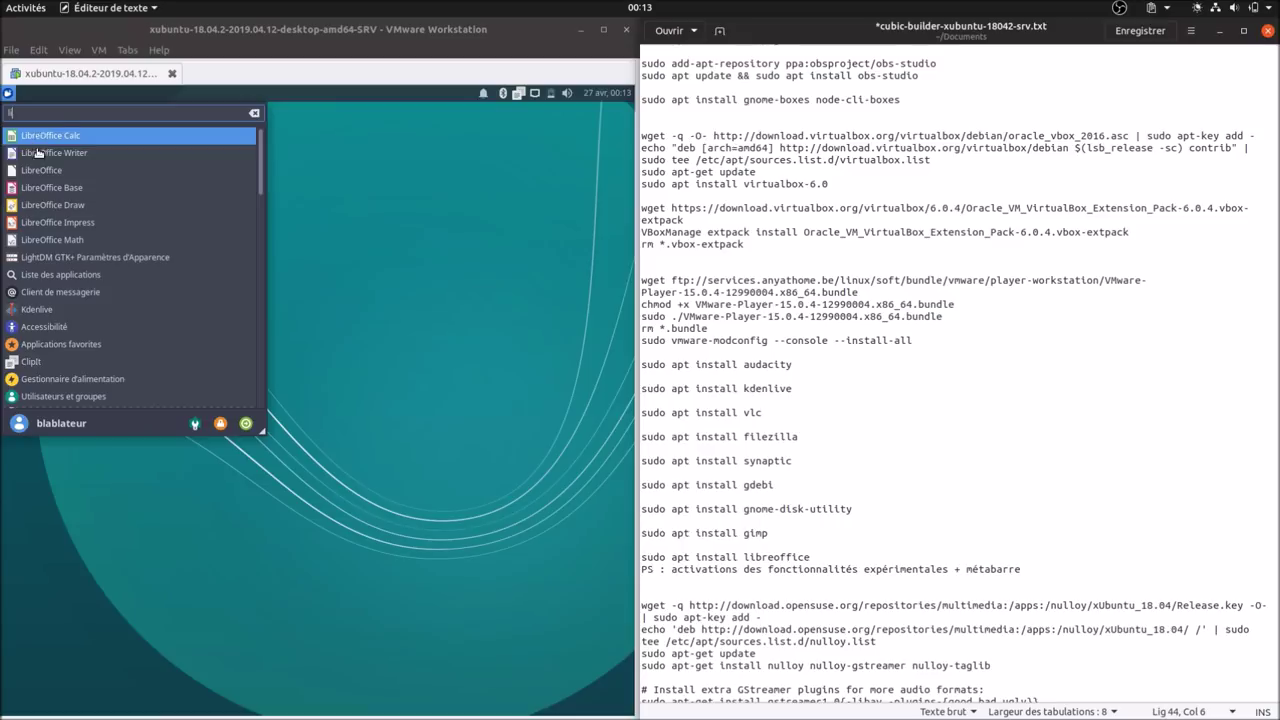
click(40, 154)
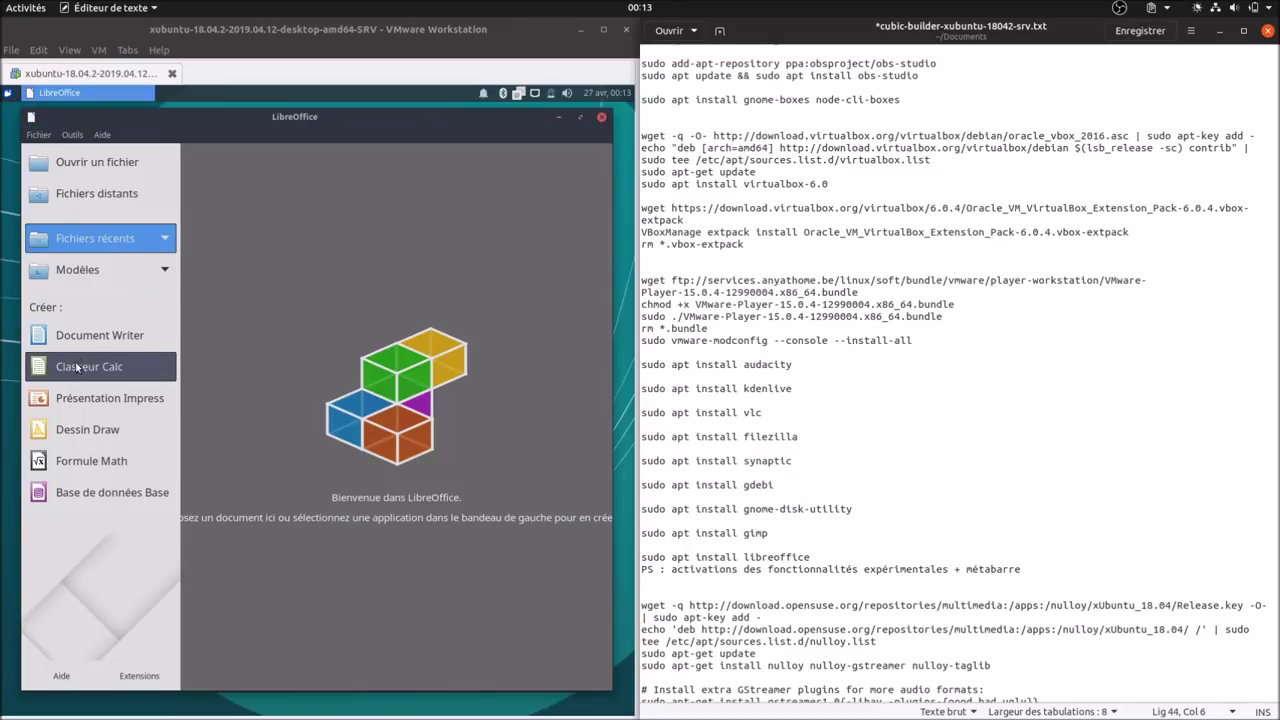
click(88, 340)
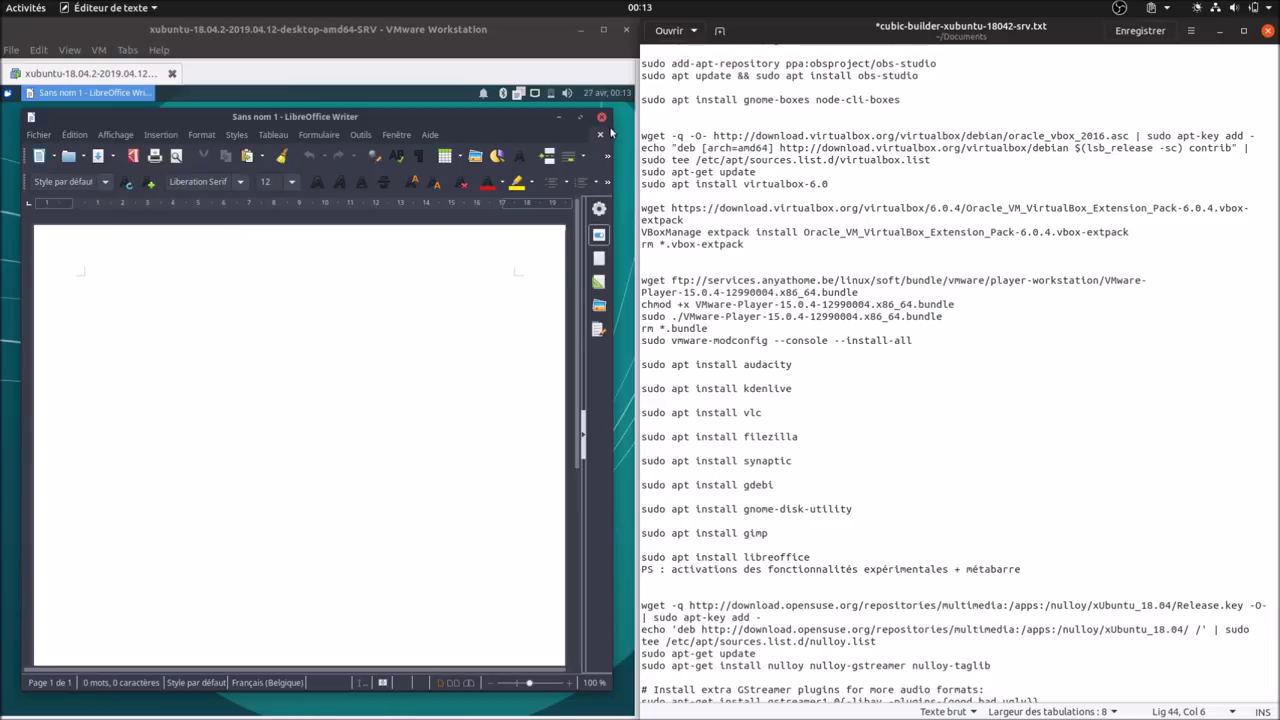
click(602, 120)
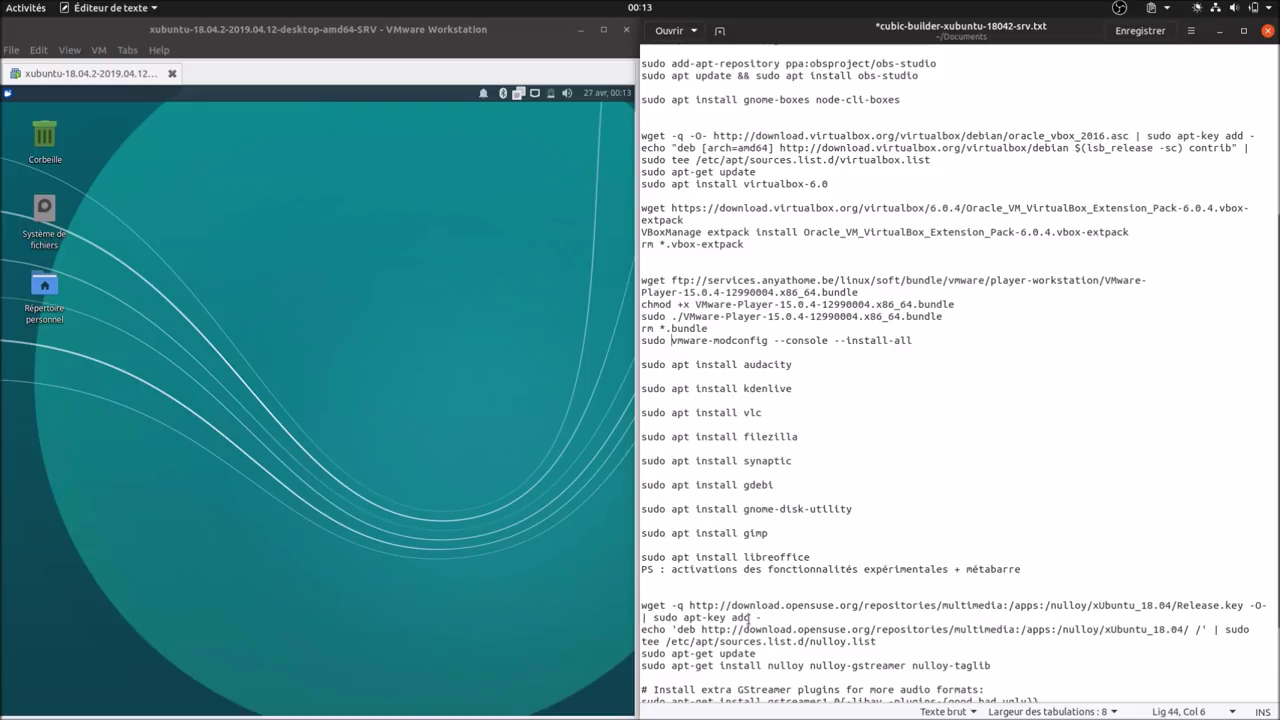
Step: Bring the Nulloy lines of the command list into view, and search for and launch Nulloy in the guest
scroll(749, 618, down, 2)
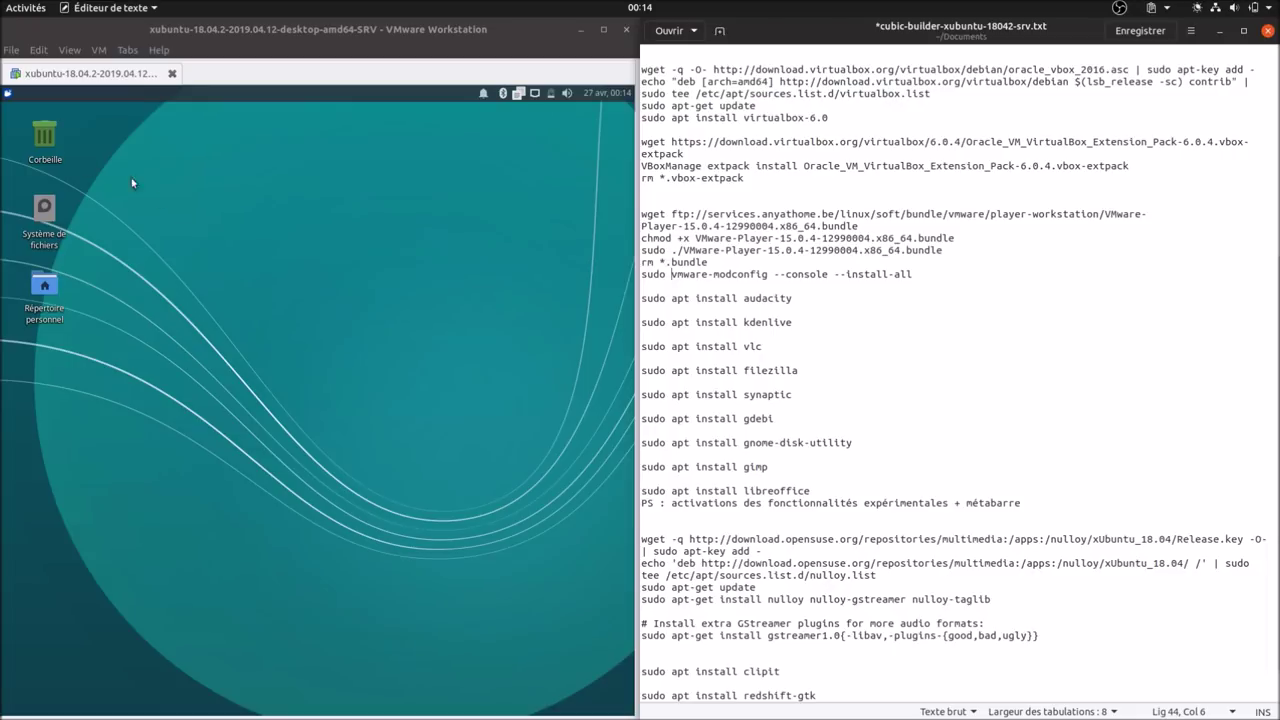
click(7, 96)
text(nu)
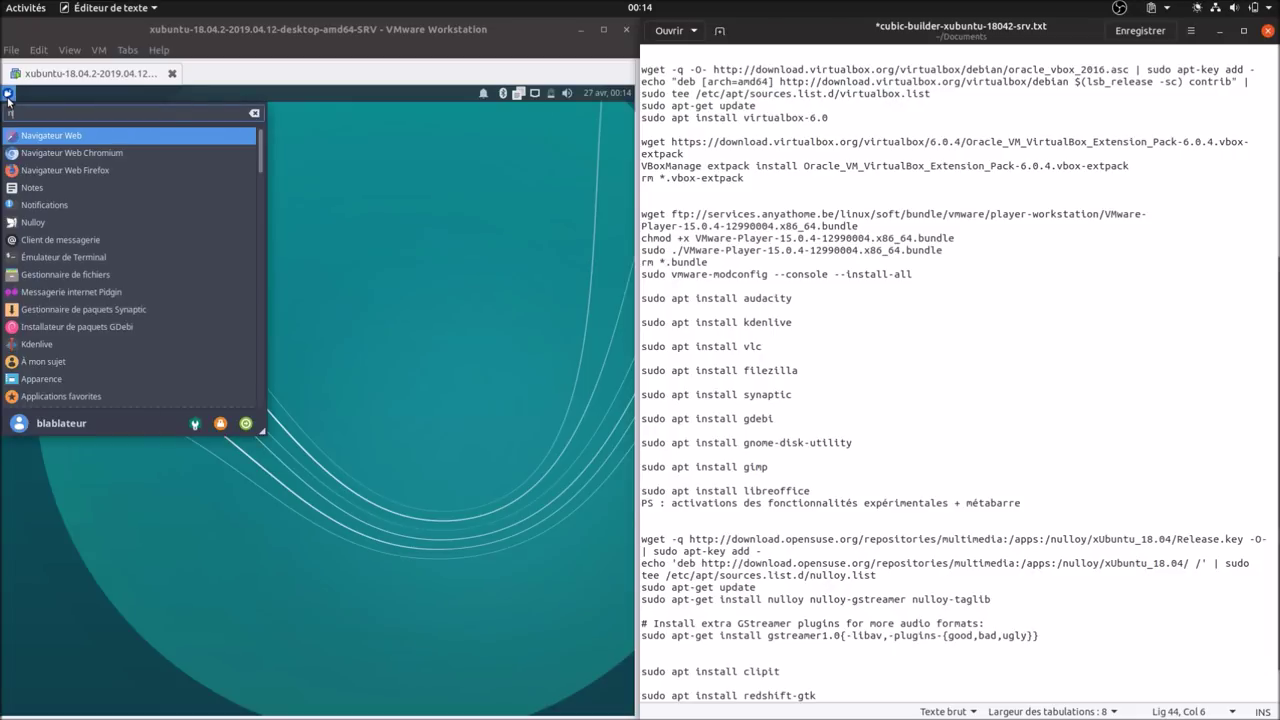
click(44, 134)
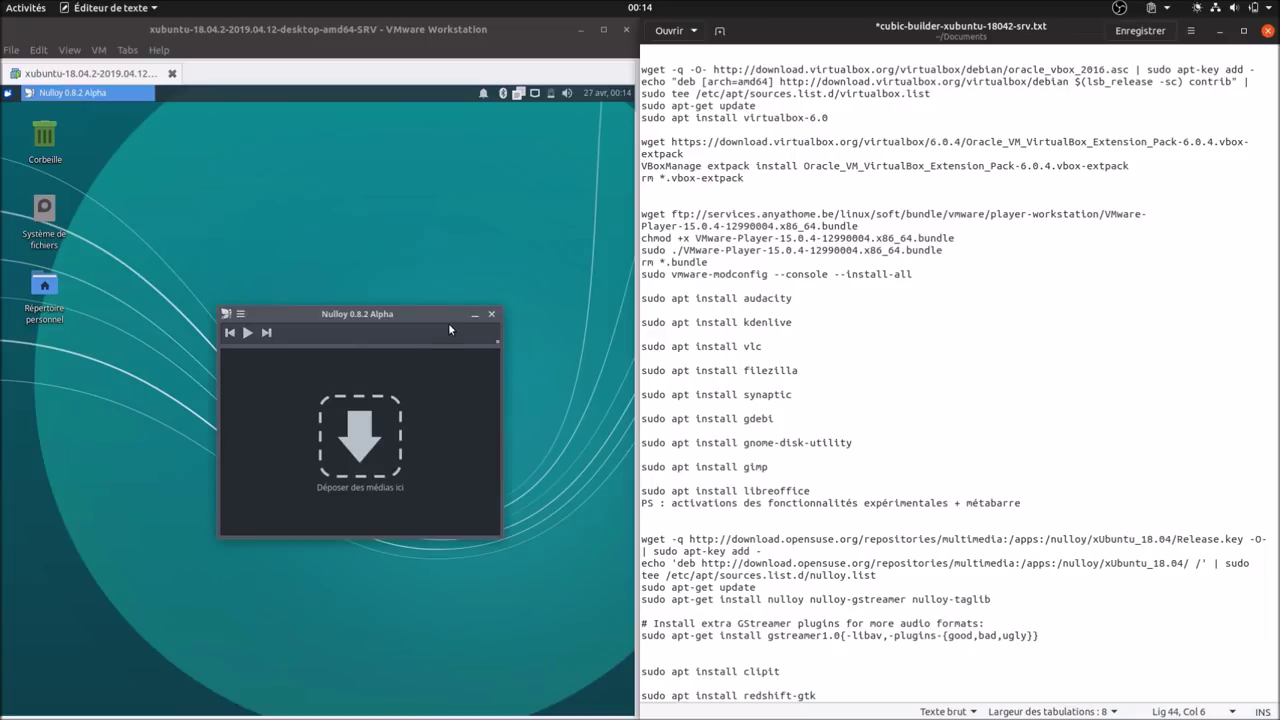
Step: Close Nulloy, launch Redshift in the guest and enable its automatic launch at startup
click(491, 315)
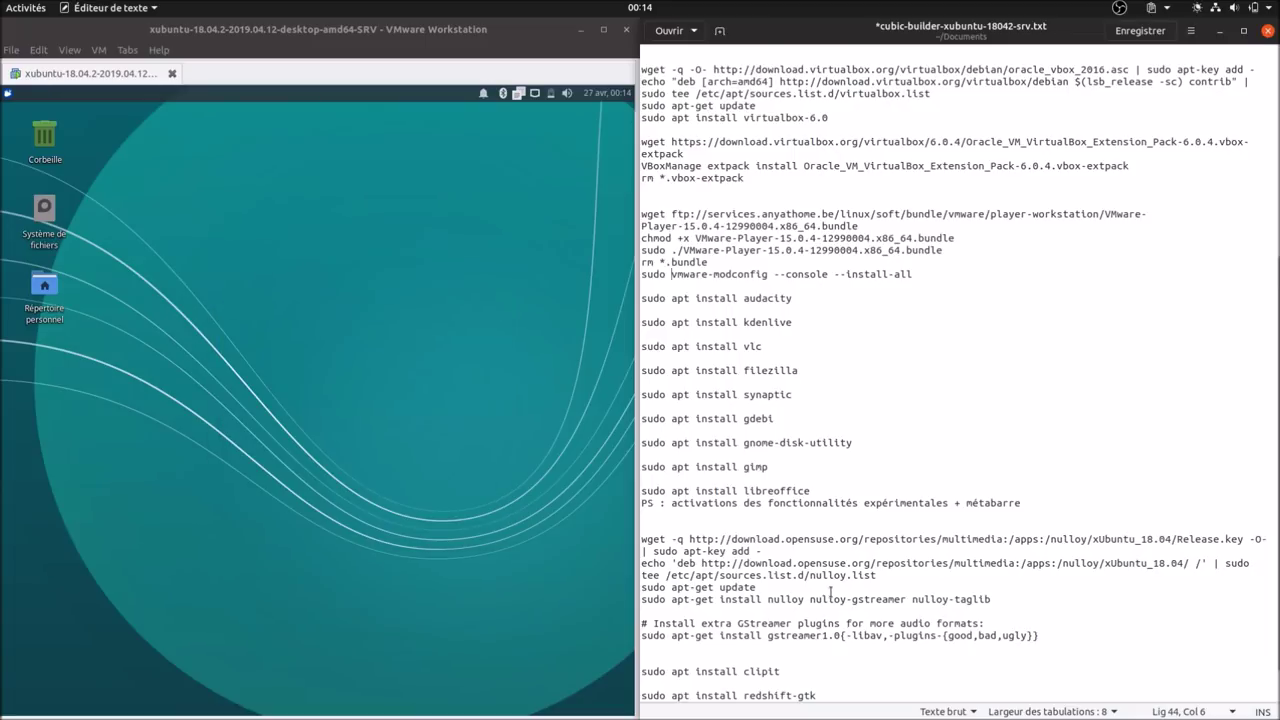
scroll(803, 603, down, 1)
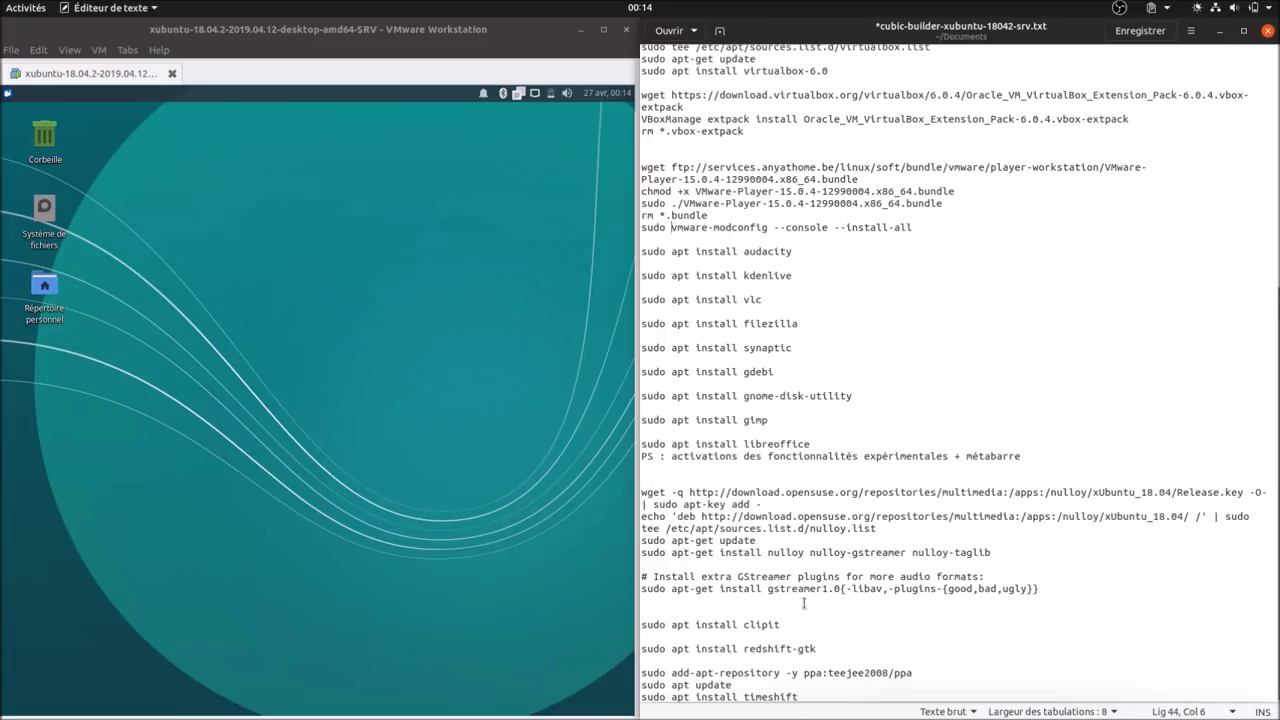
click(9, 94)
text(red)
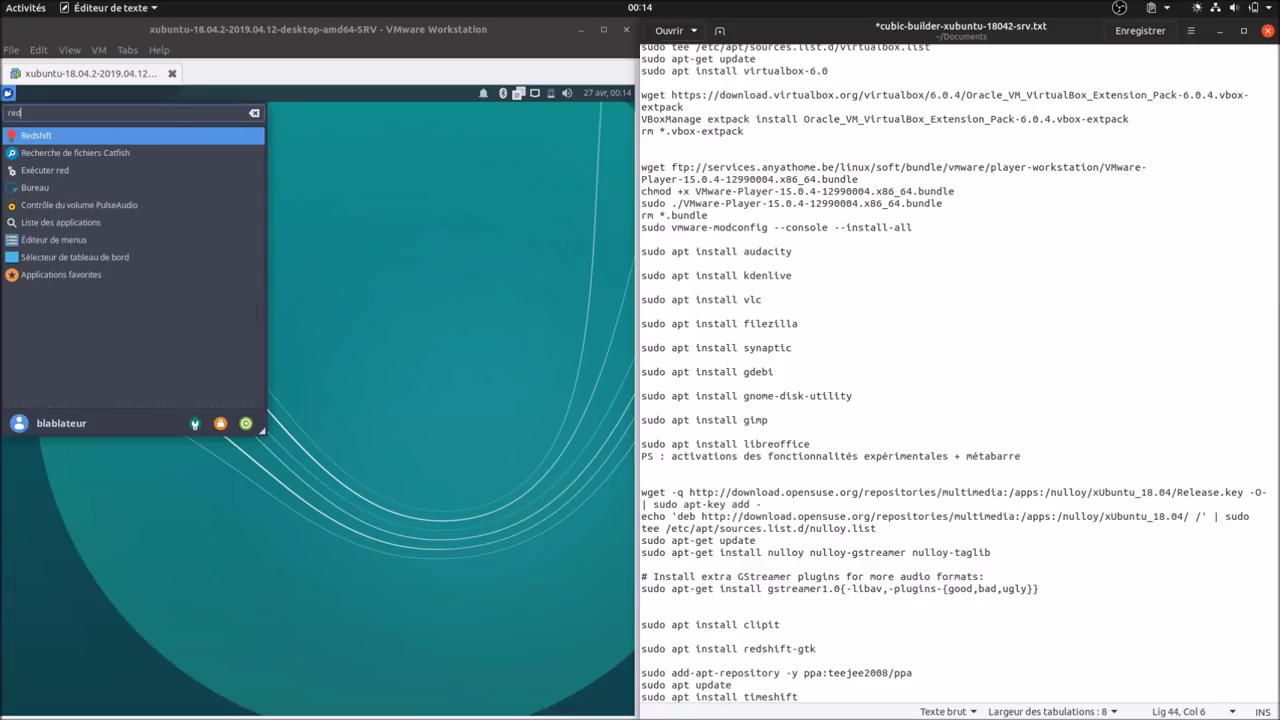
key(Return)
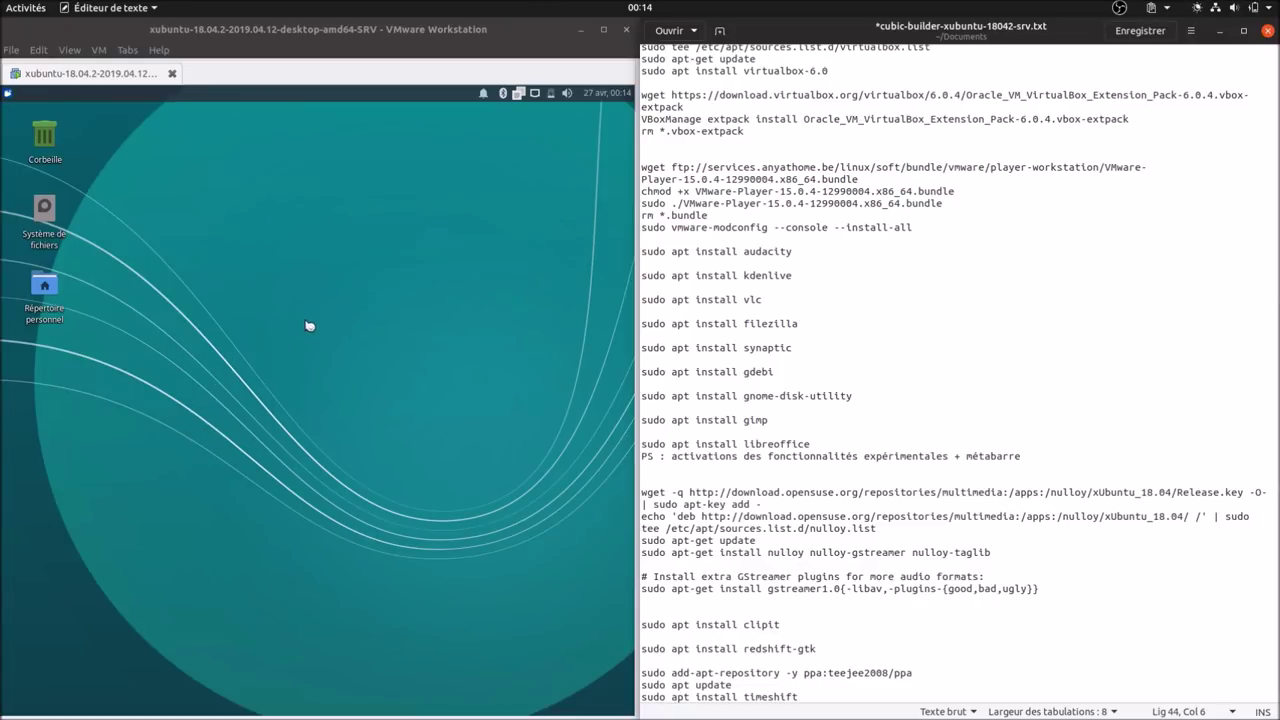
click(487, 93)
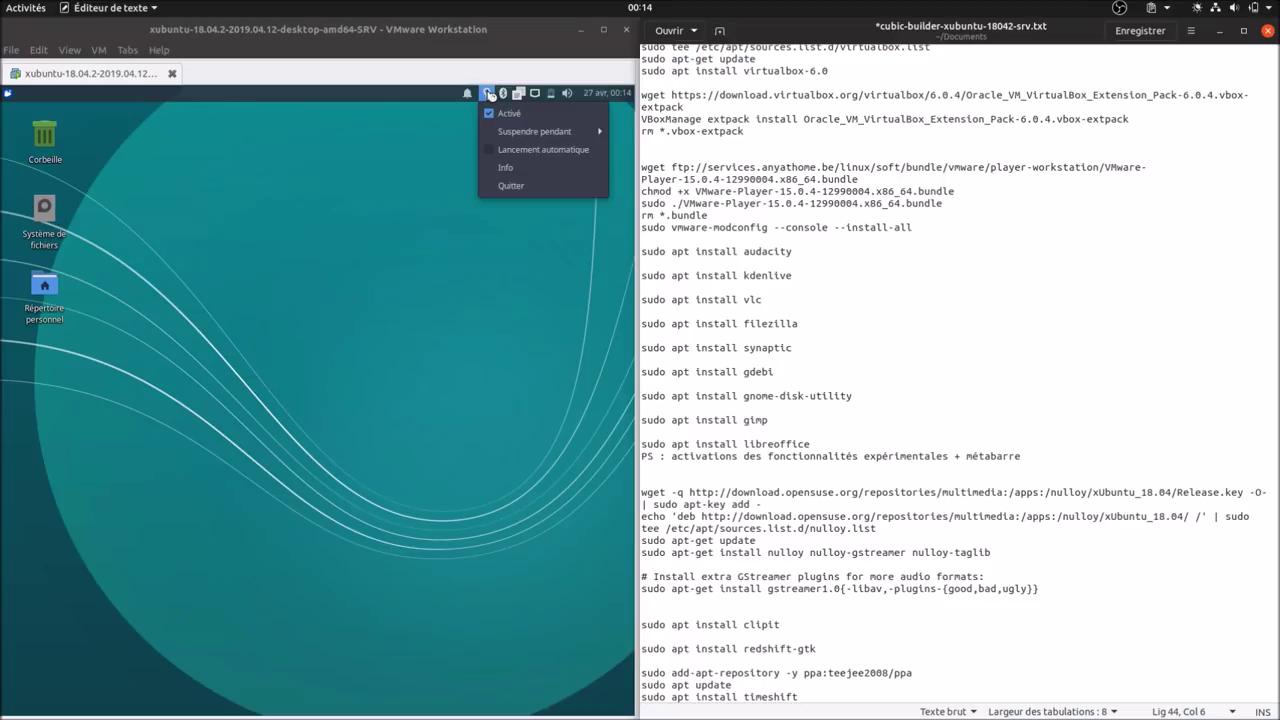
click(531, 149)
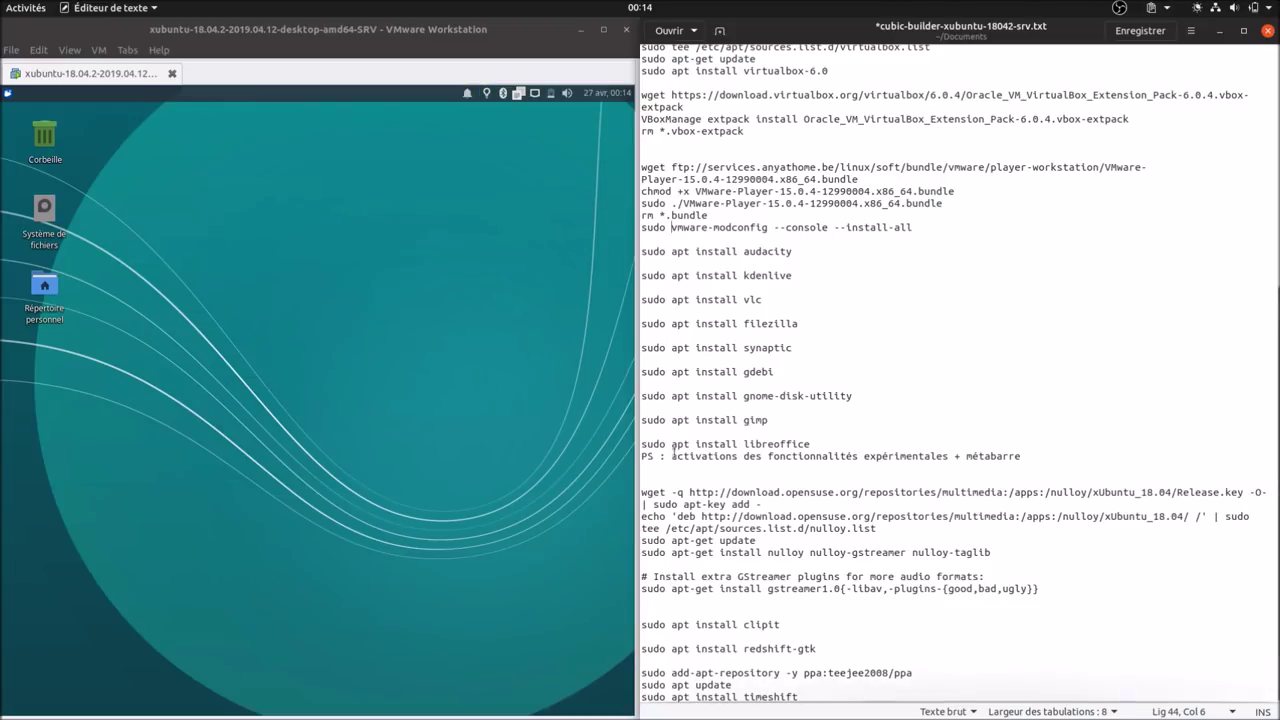
Step: Search for and launch Timeshift in the guest, authenticate with the account password, and continue its setup wizard with the RSYNC snapshot type
click(10, 96)
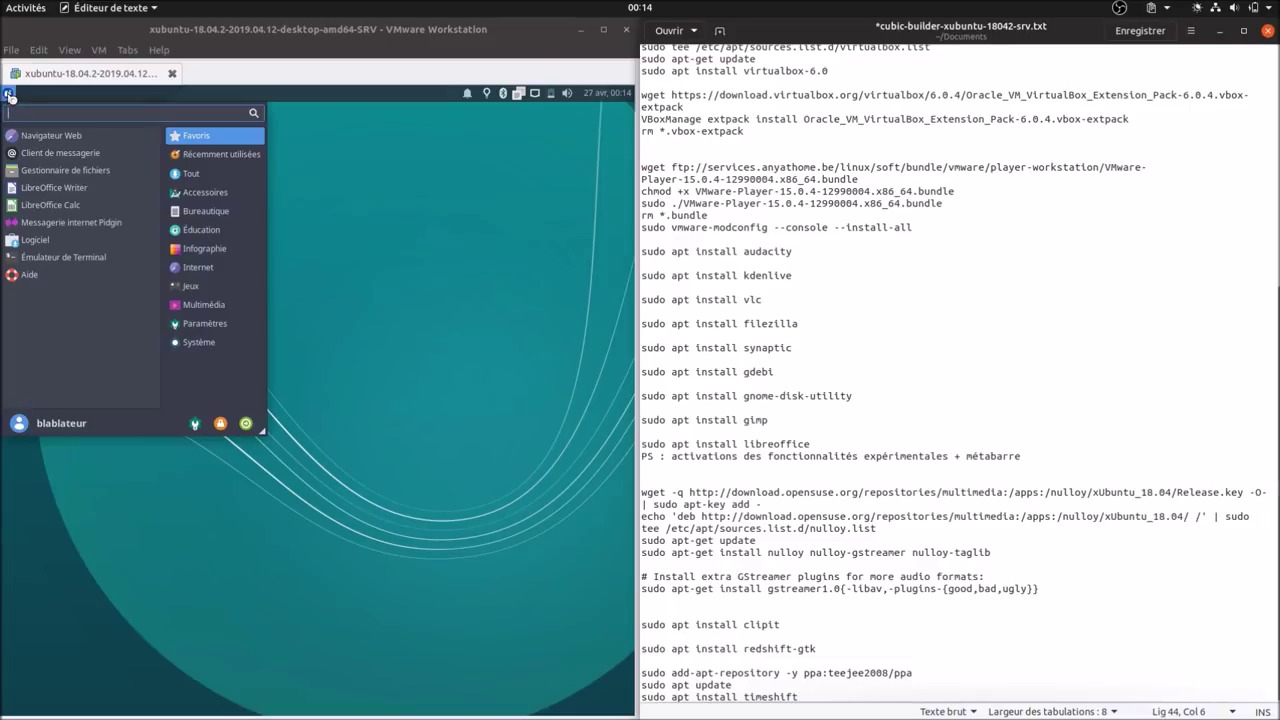
text(ti)
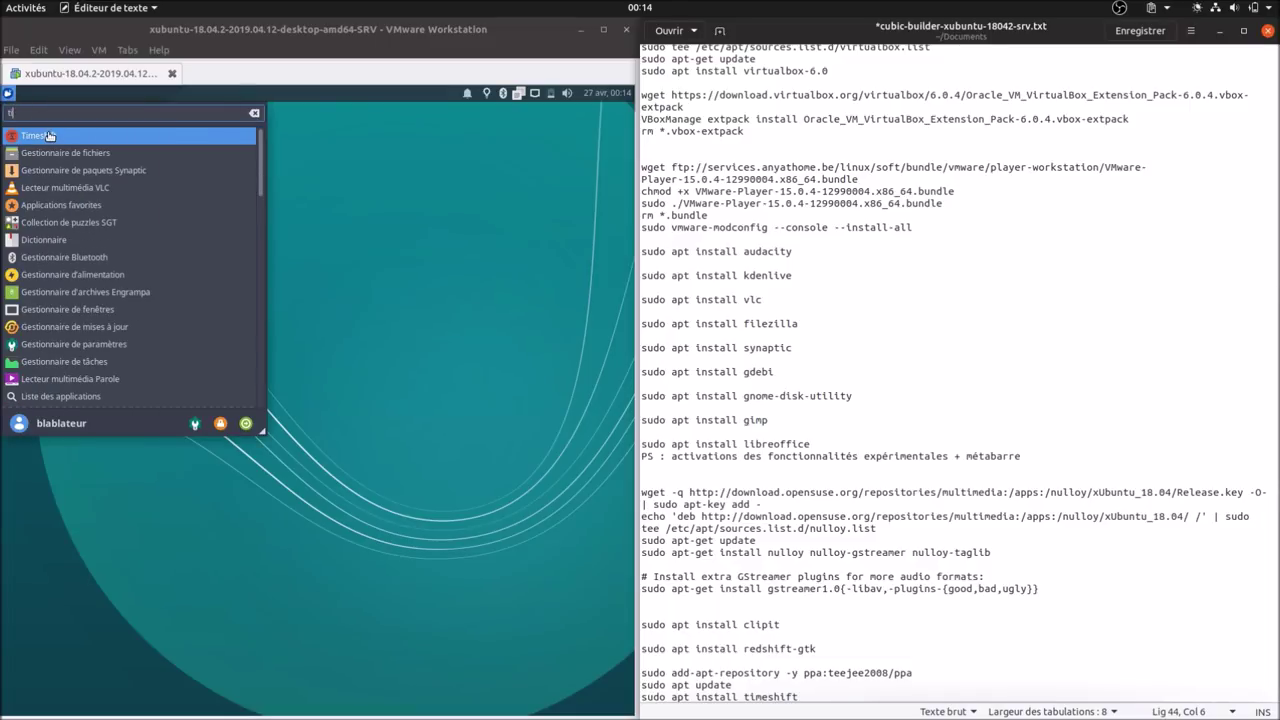
key(Return)
text(••••••)
key(Return)
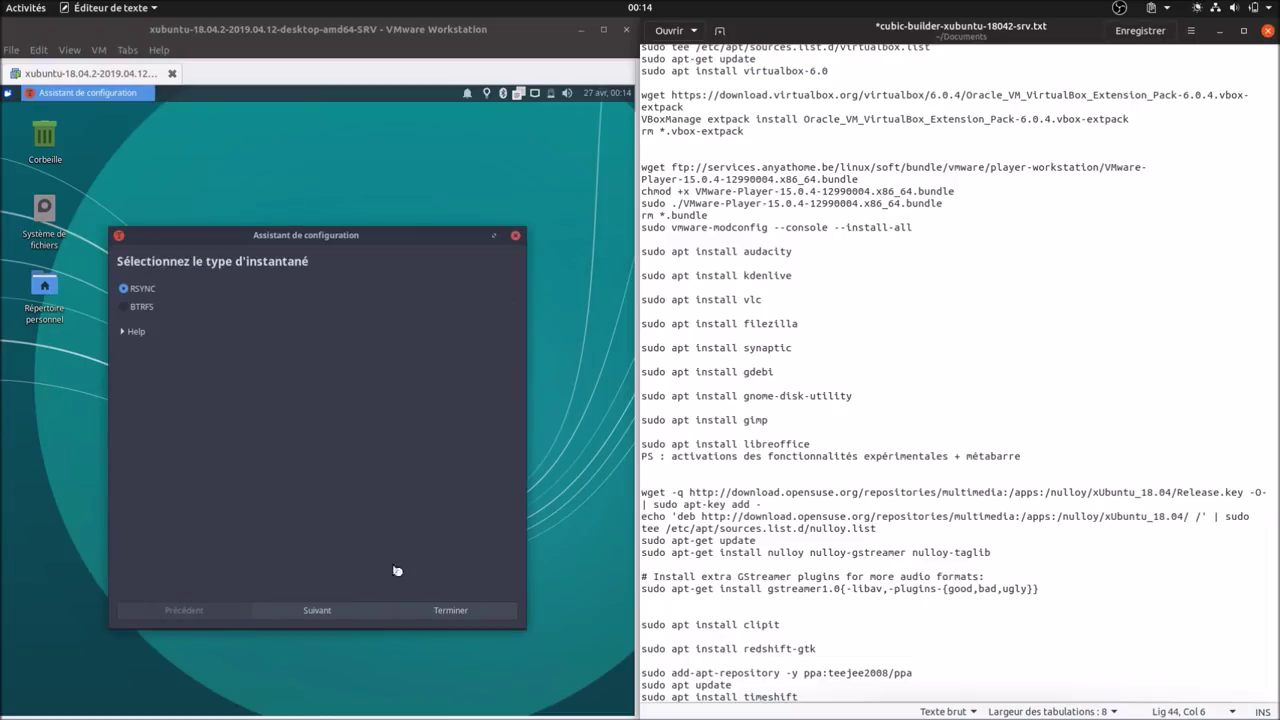
click(340, 612)
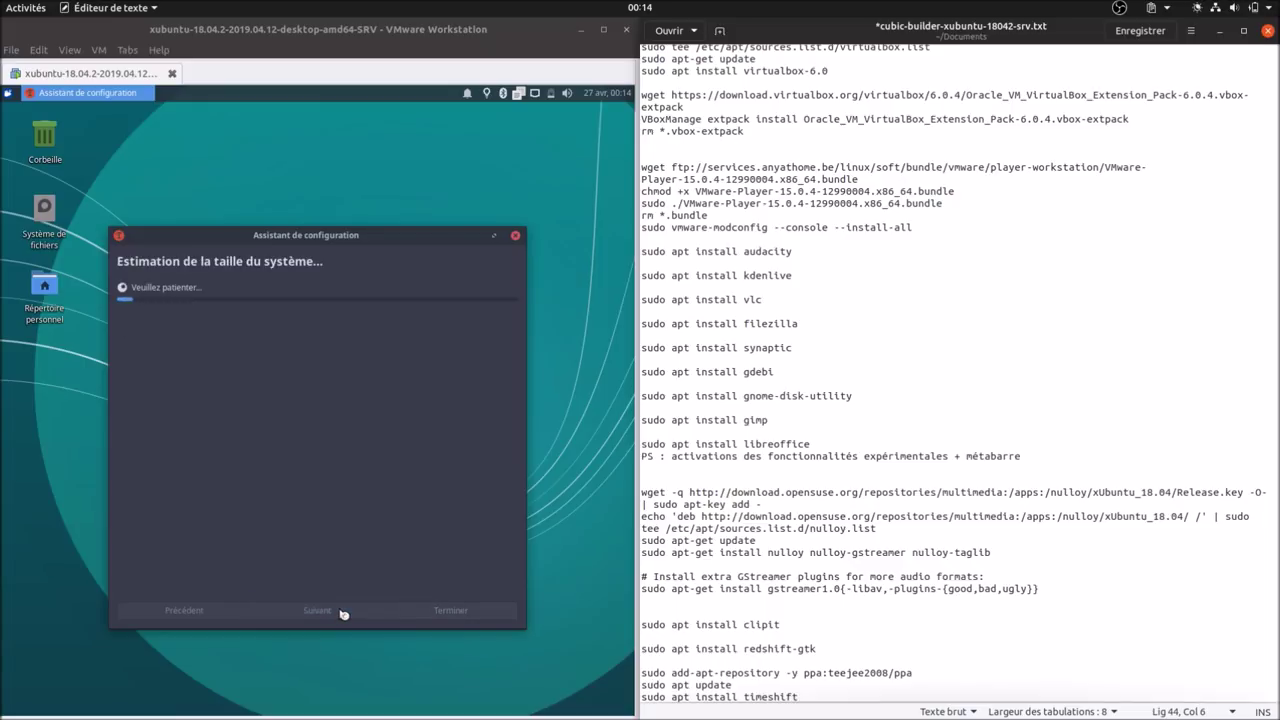
Step: Review the start of the command list, highlighting entries from the theme repositories and htop through neofetch, screenfetch, Chromium and ffmpeg
scroll(815, 167, up, 8)
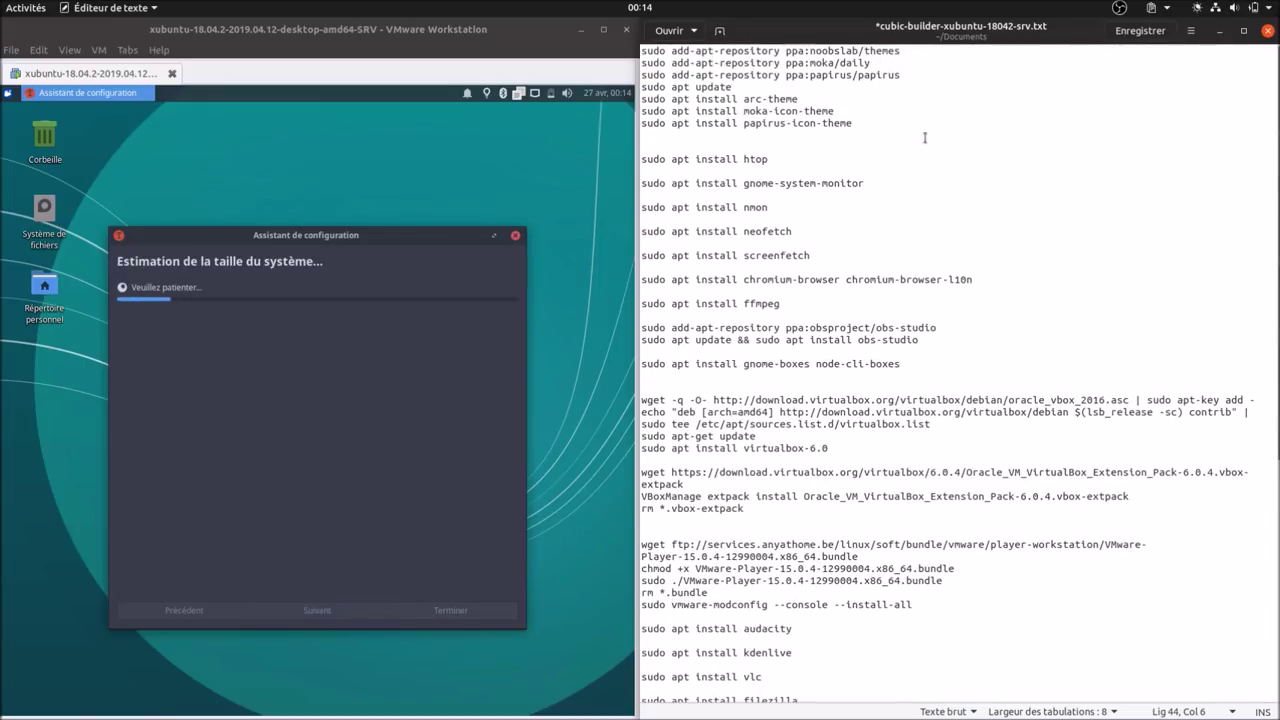
drag(856, 123, 641, 49)
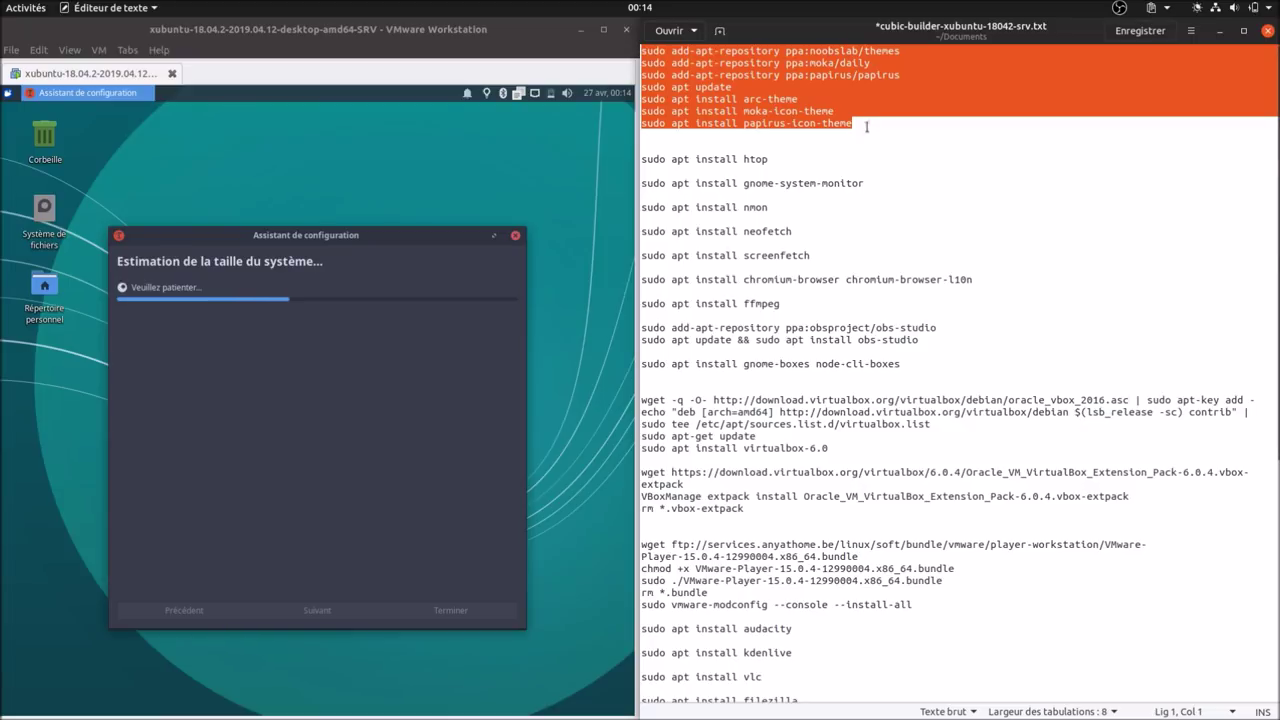
click(771, 159)
key(ctrl+shift+Left)
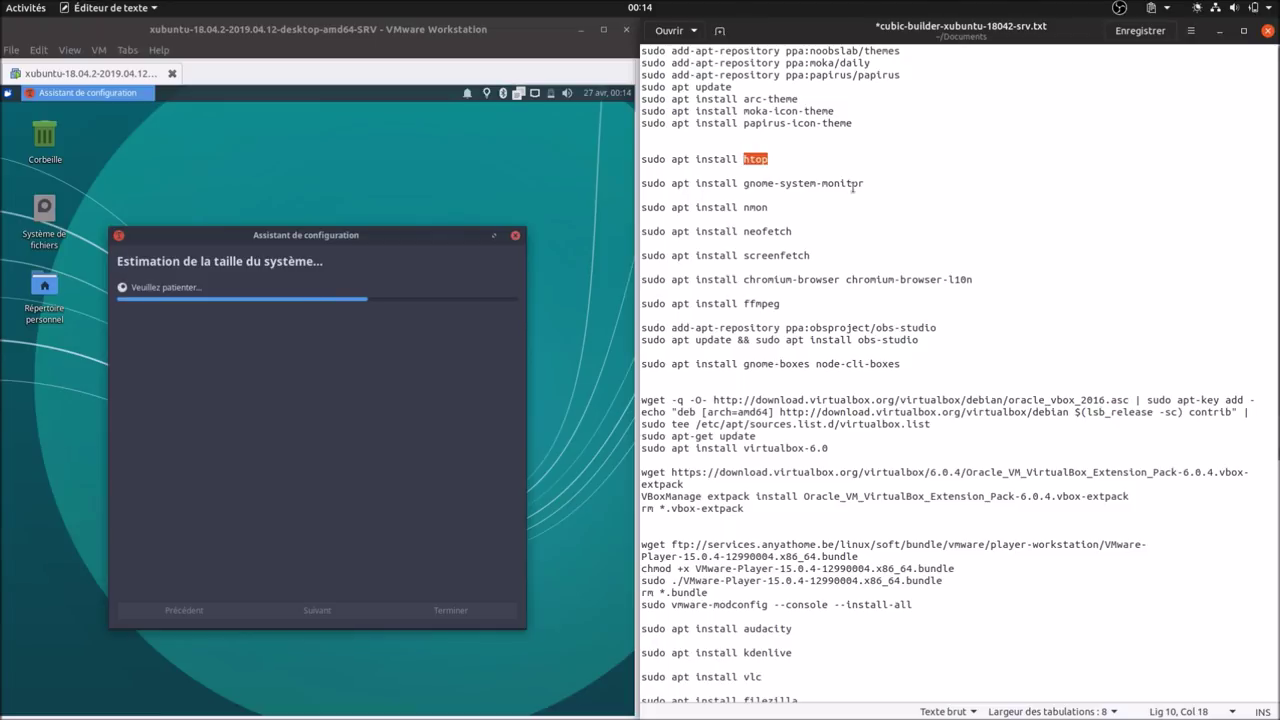
drag(866, 184, 746, 232)
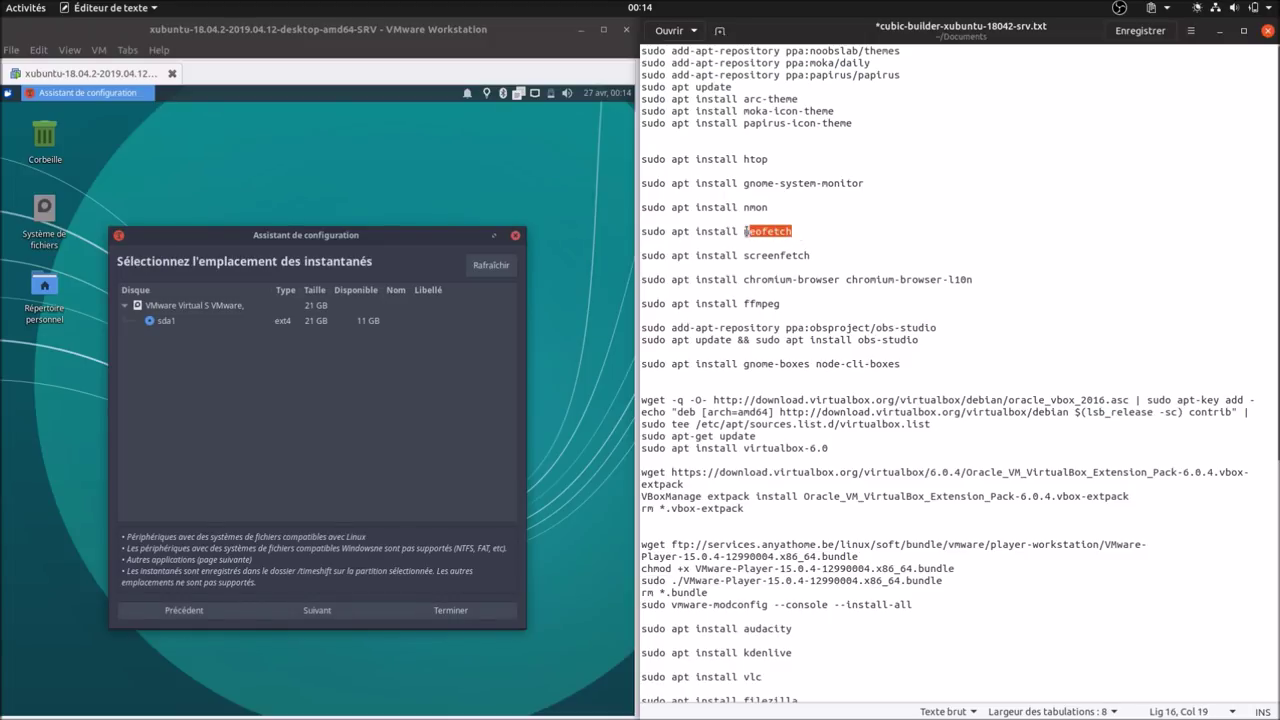
drag(816, 255, 745, 255)
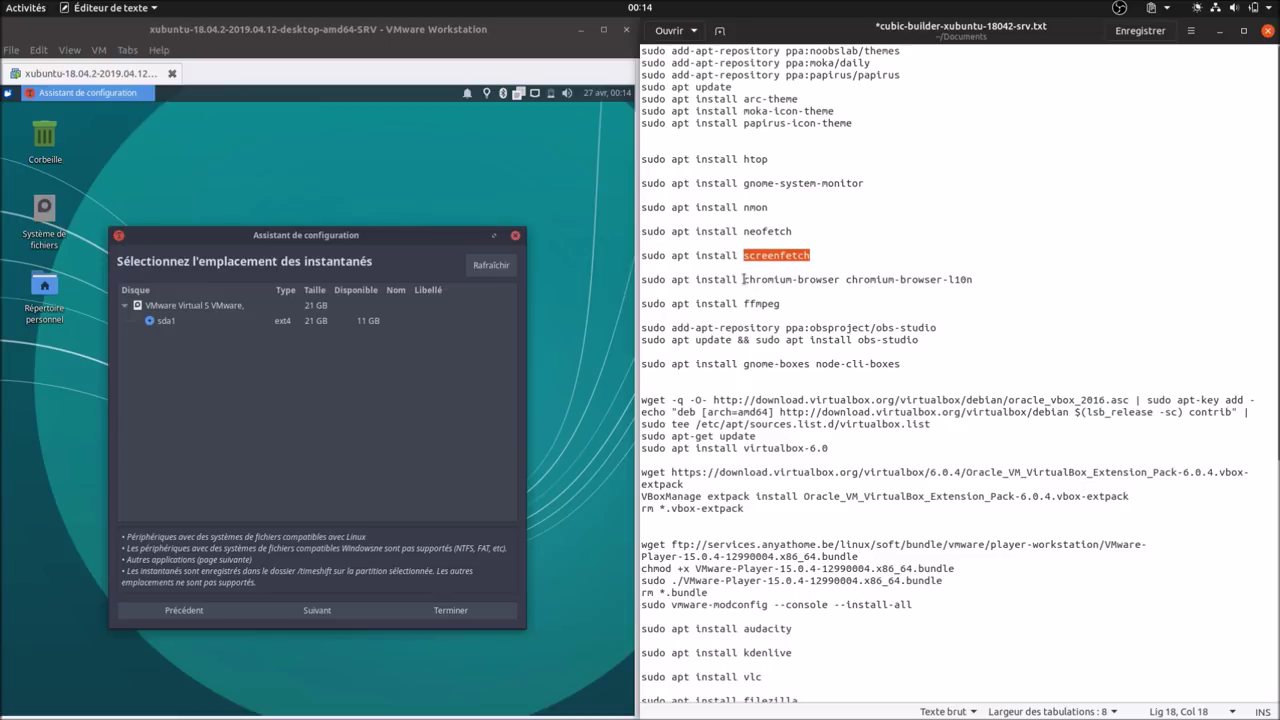
drag(743, 279, 986, 284)
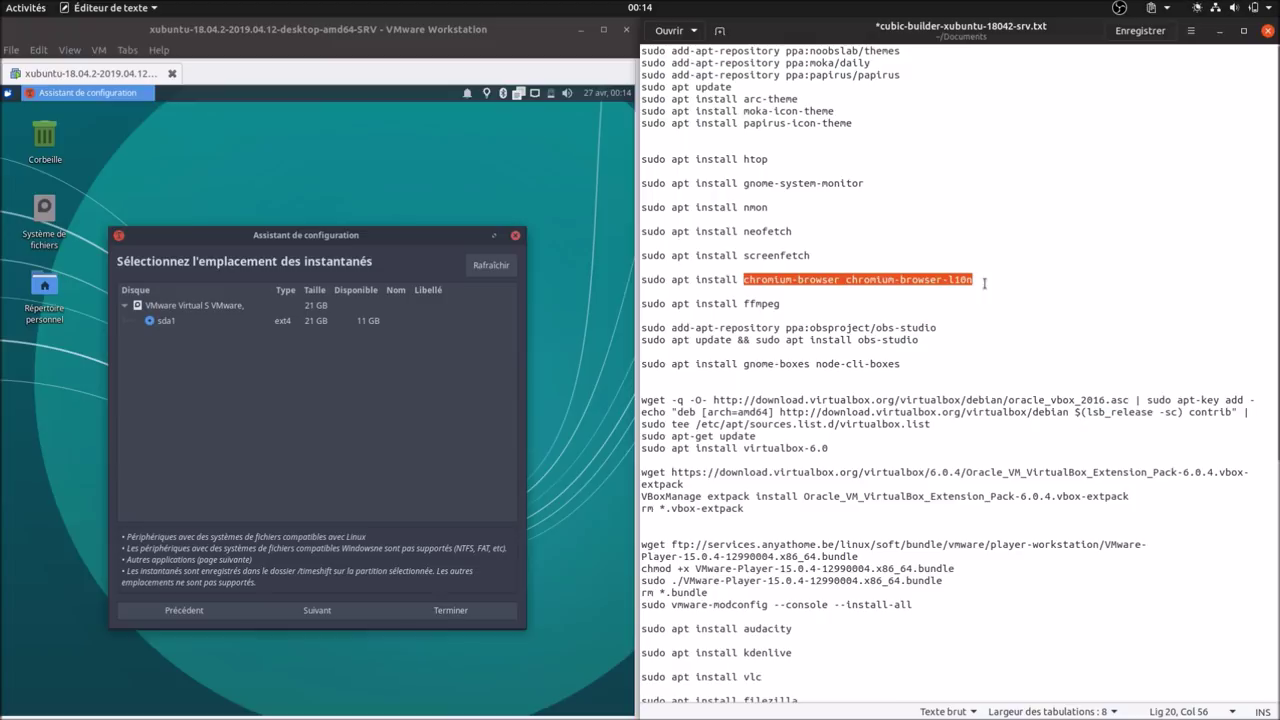
drag(781, 304, 750, 304)
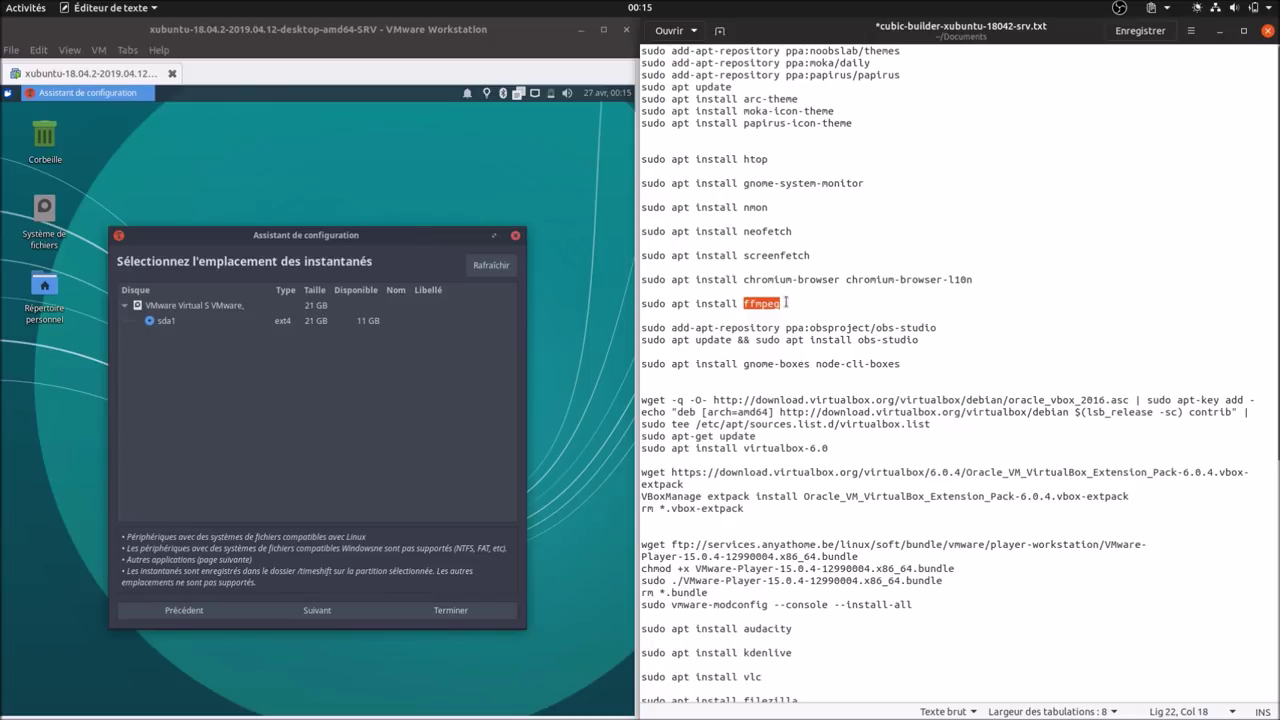
Step: Review the OBS Studio, gnome-boxes and node-cli-boxes, VirtualBox and VMware Player install commands, highlighting each one in turn
click(928, 340)
drag(928, 340, 641, 328)
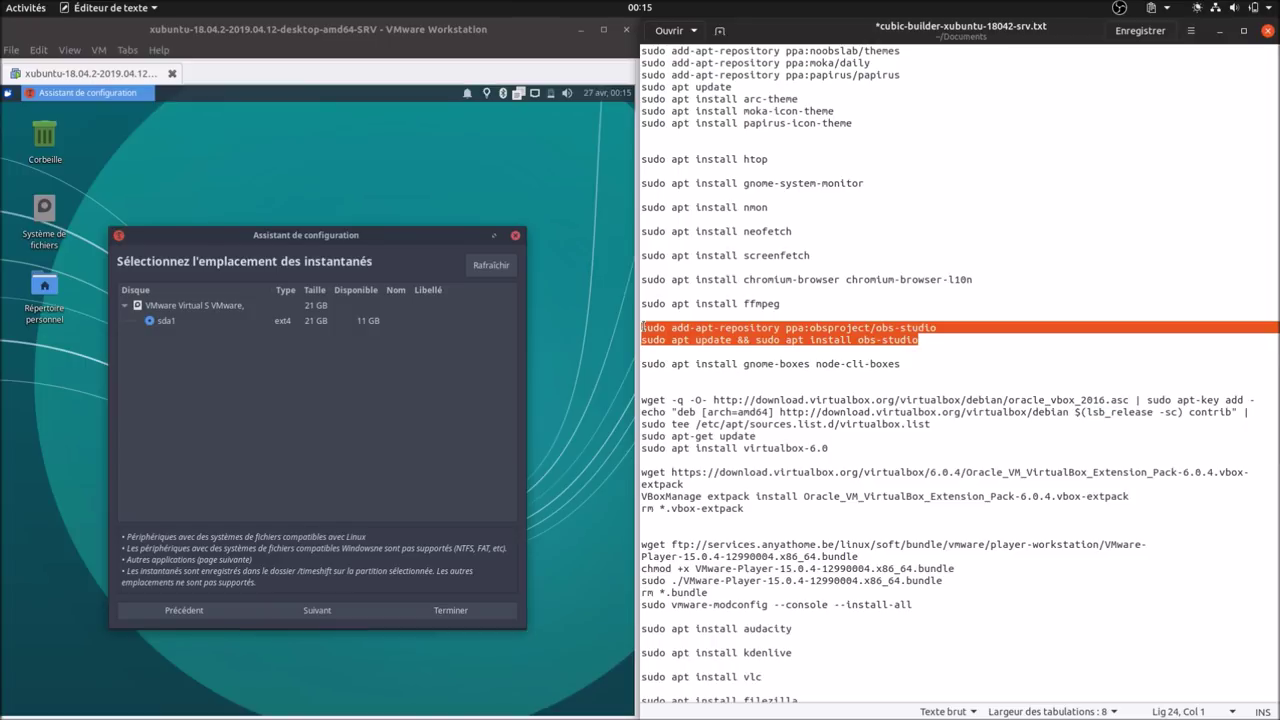
click(930, 340)
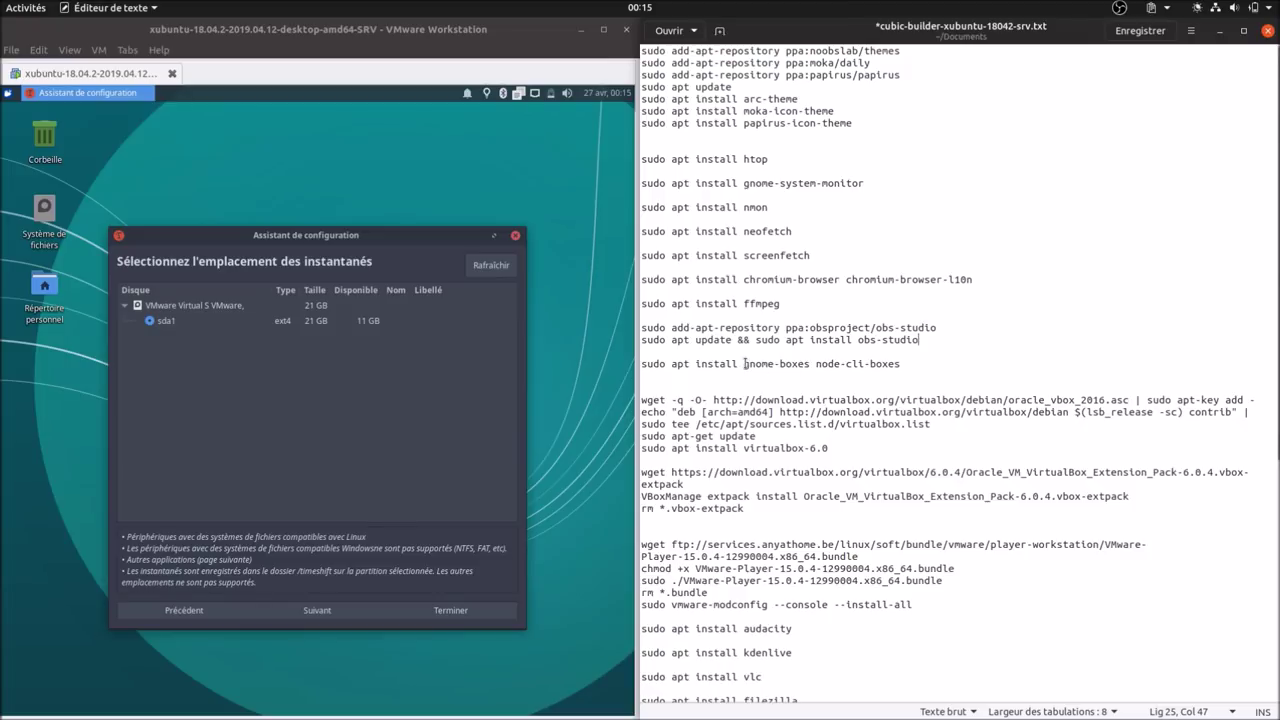
drag(744, 364, 812, 364)
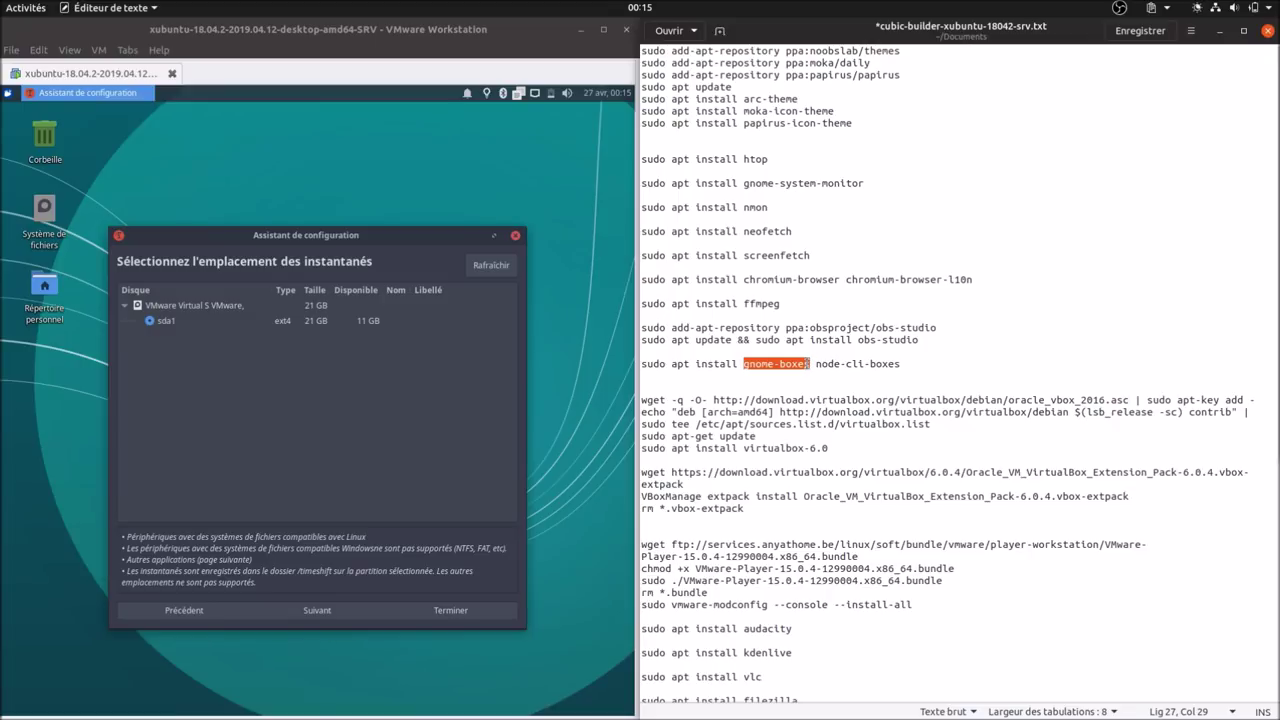
click(818, 364)
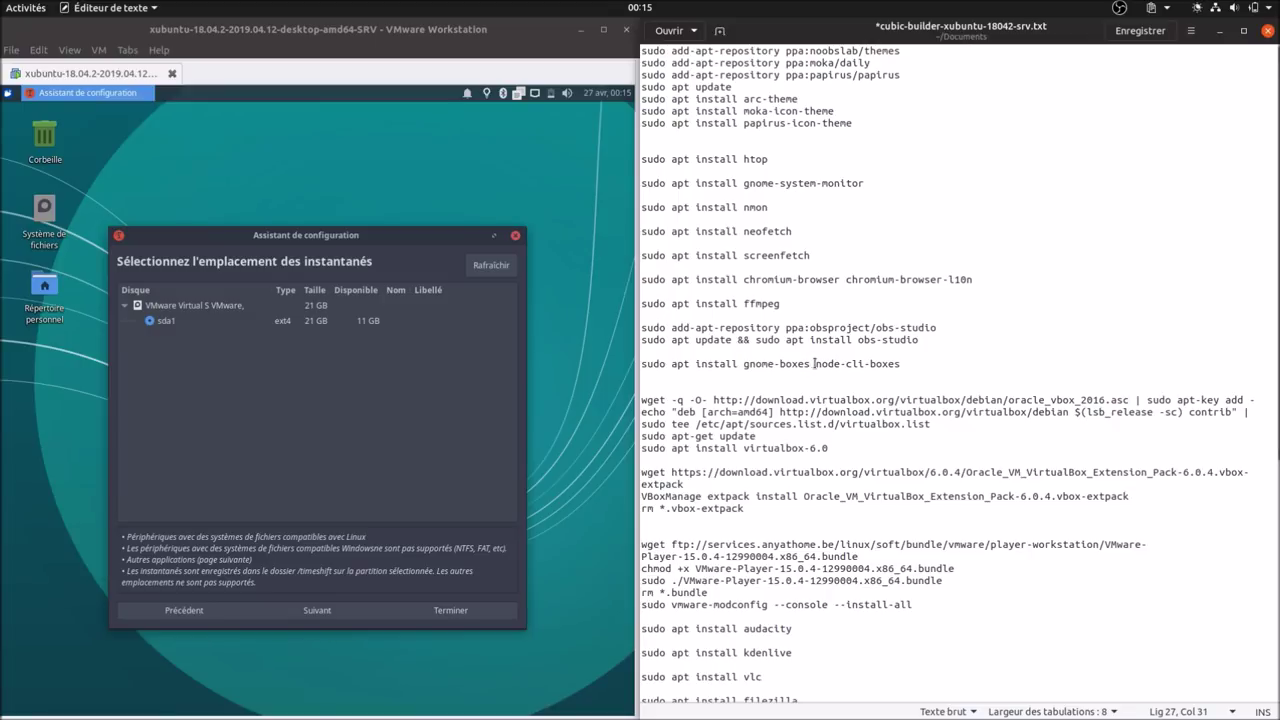
drag(816, 364, 902, 364)
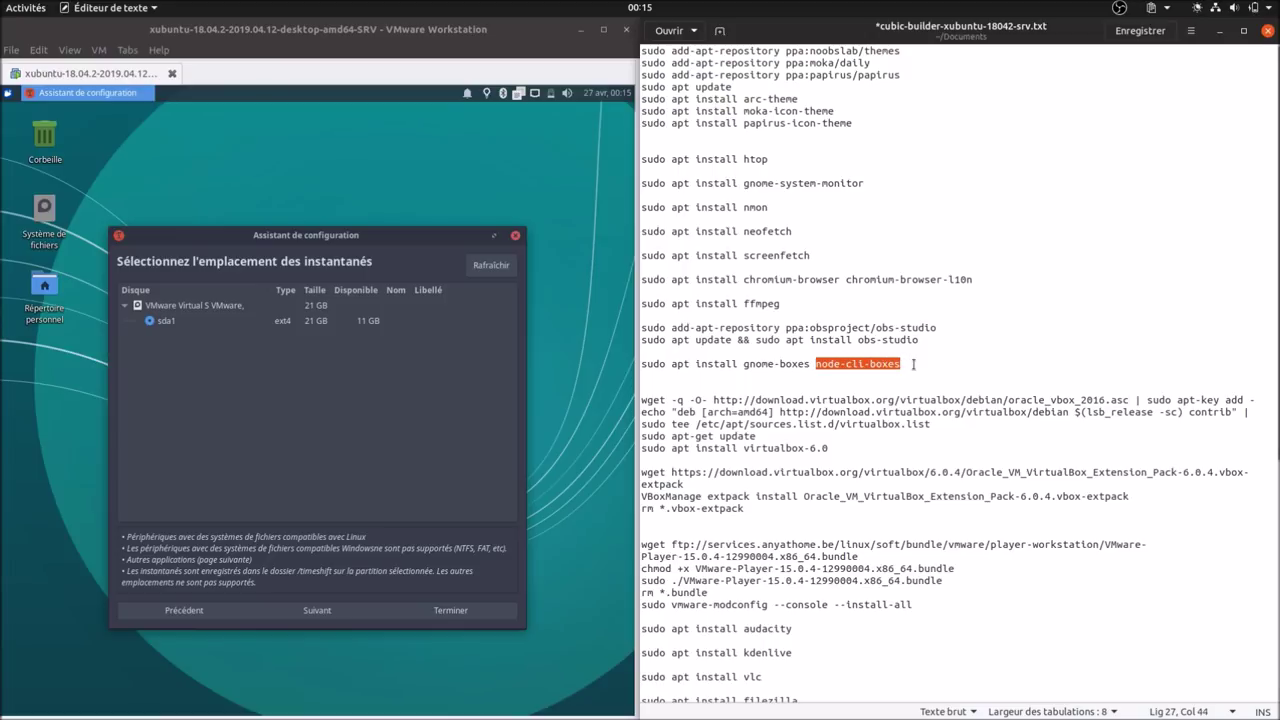
drag(744, 366, 810, 366)
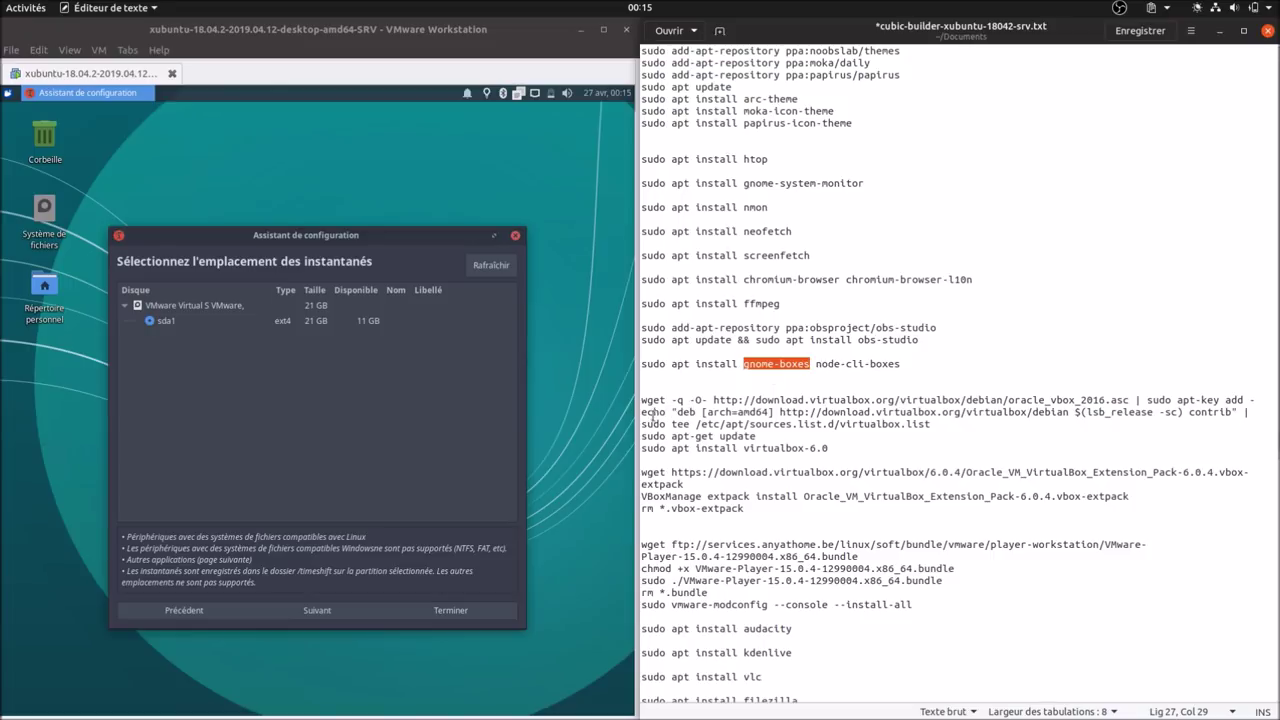
drag(643, 400, 1047, 510)
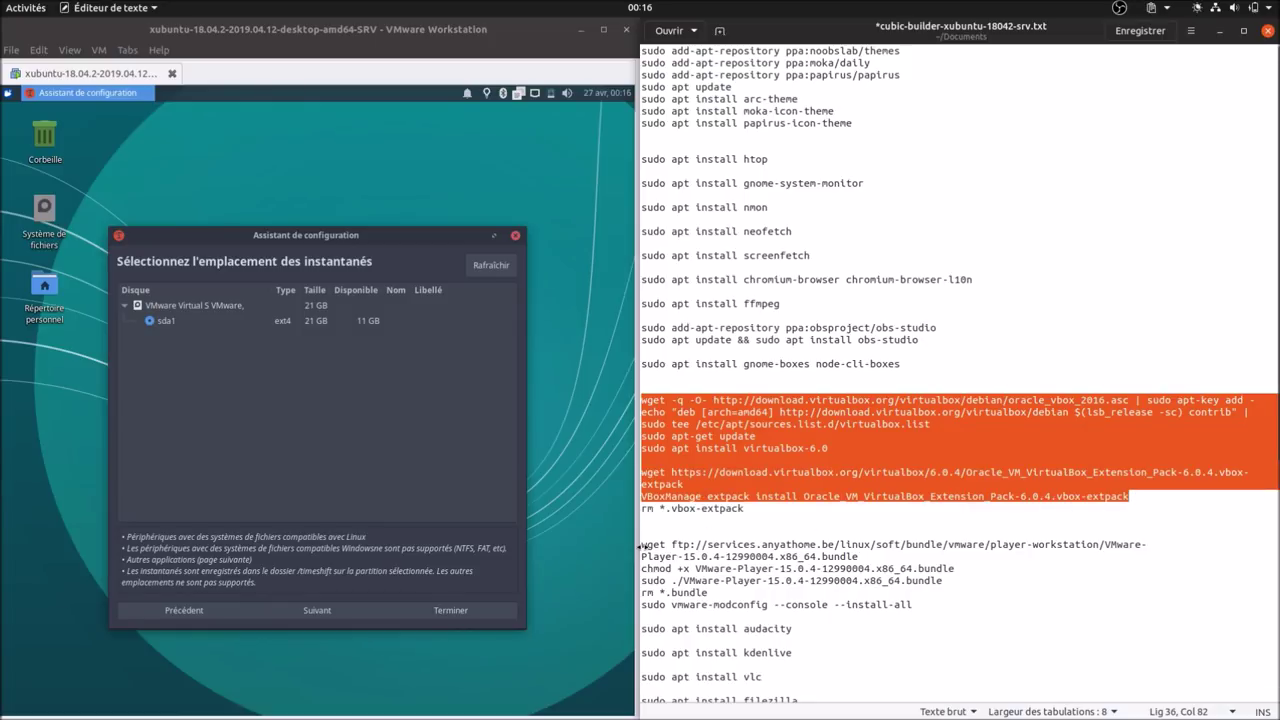
drag(642, 545, 920, 604)
Step: Review the install lines from audacity and kdenlive through filezilla, gdebi, gnome-disk-utility and gimp to libreoffice and its PS note, highlighting them
scroll(931, 603, down, 4)
scroll(936, 603, down, 3)
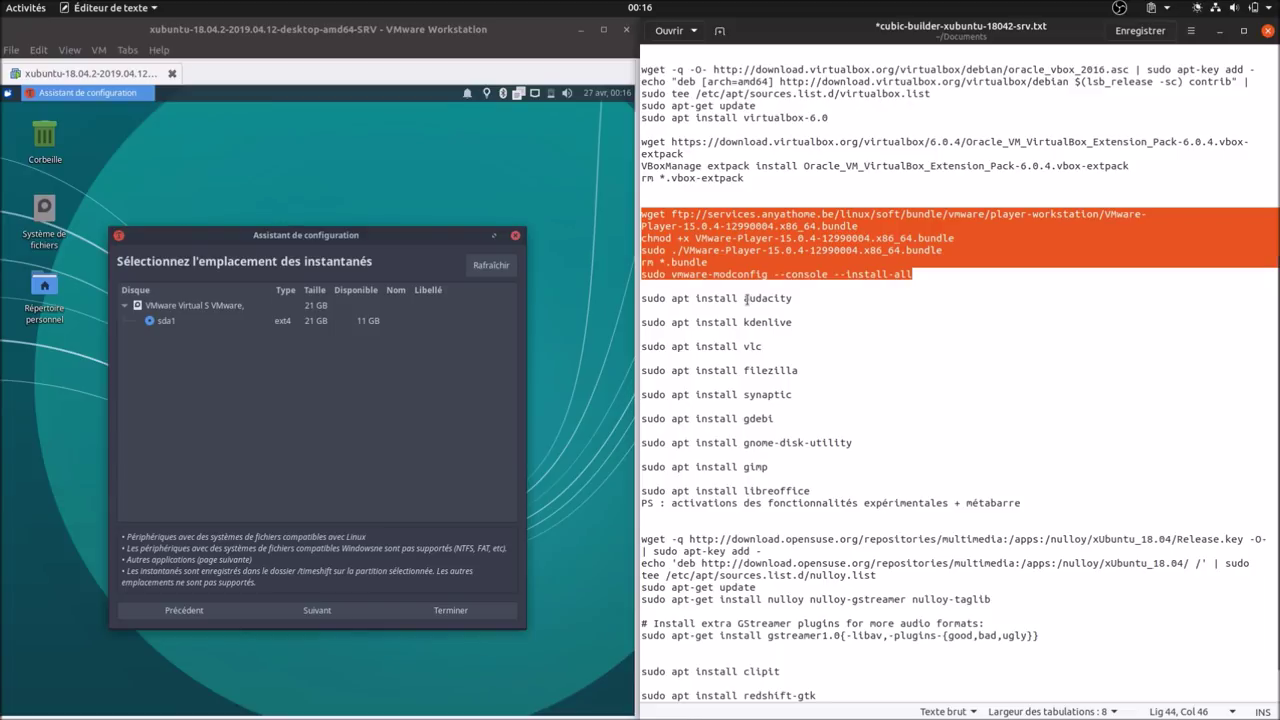
drag(745, 298, 802, 300)
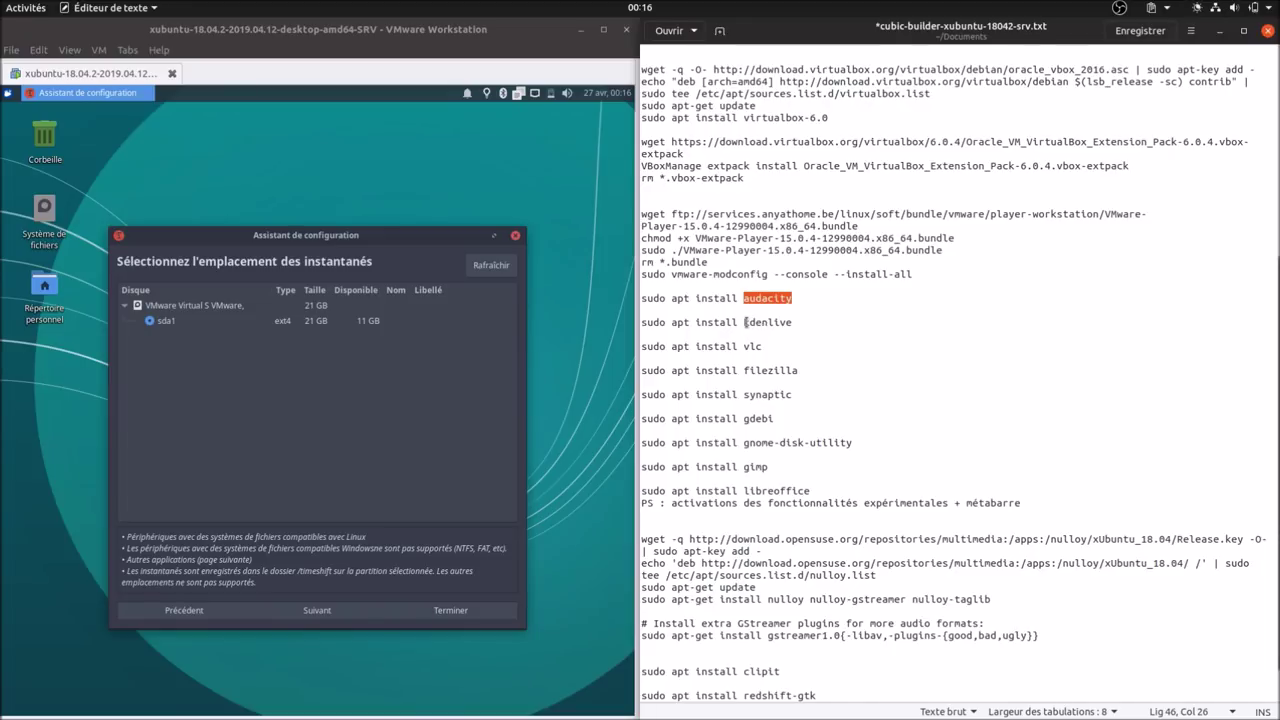
drag(745, 322, 805, 322)
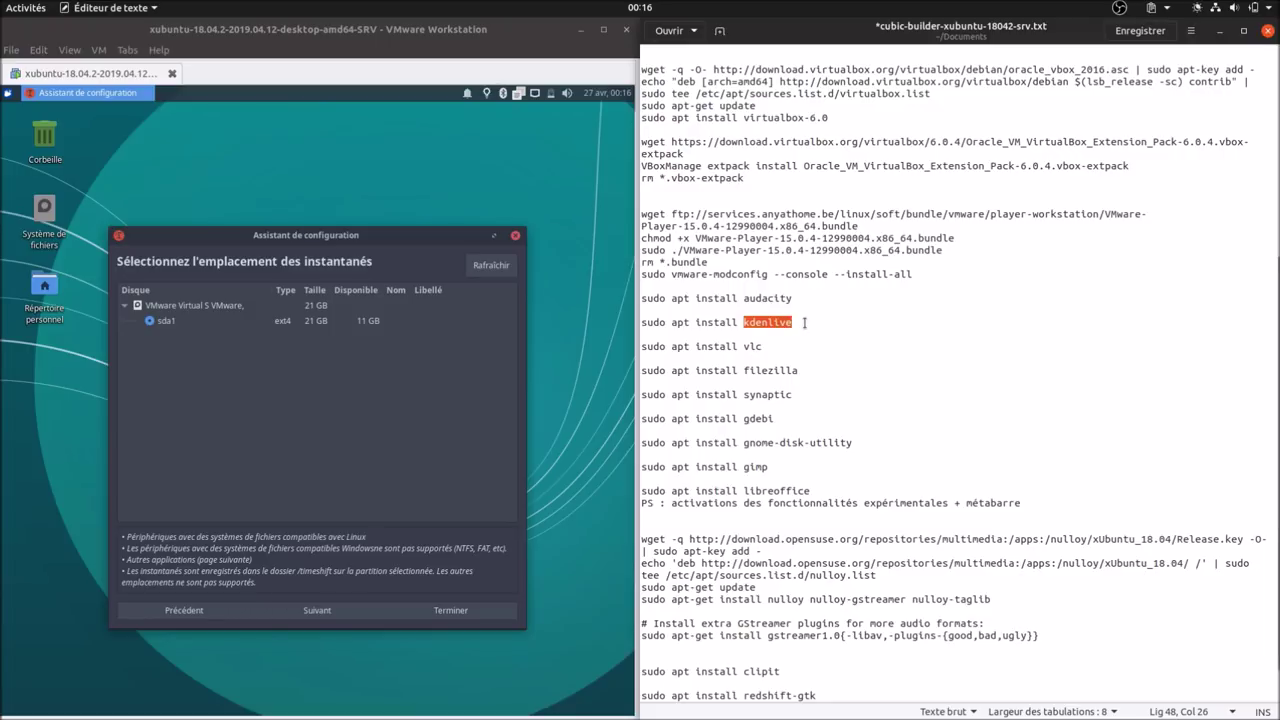
click(745, 346)
drag(745, 346, 828, 372)
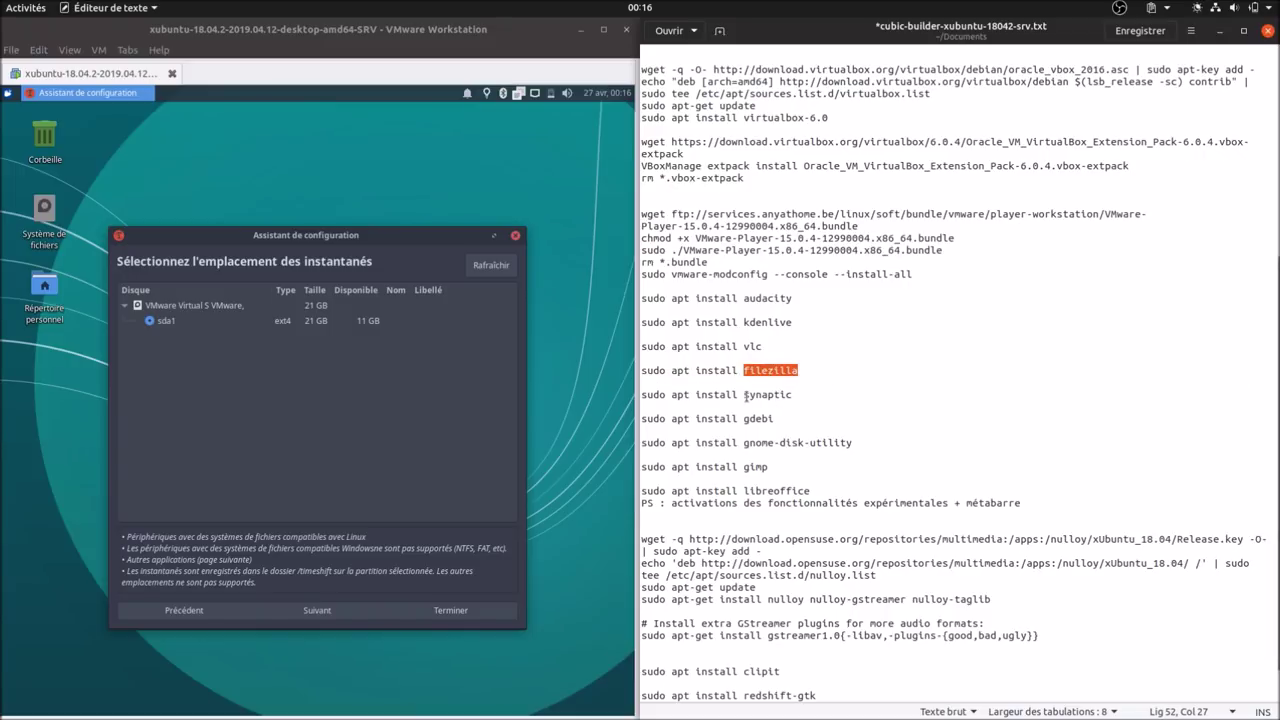
drag(749, 395, 788, 420)
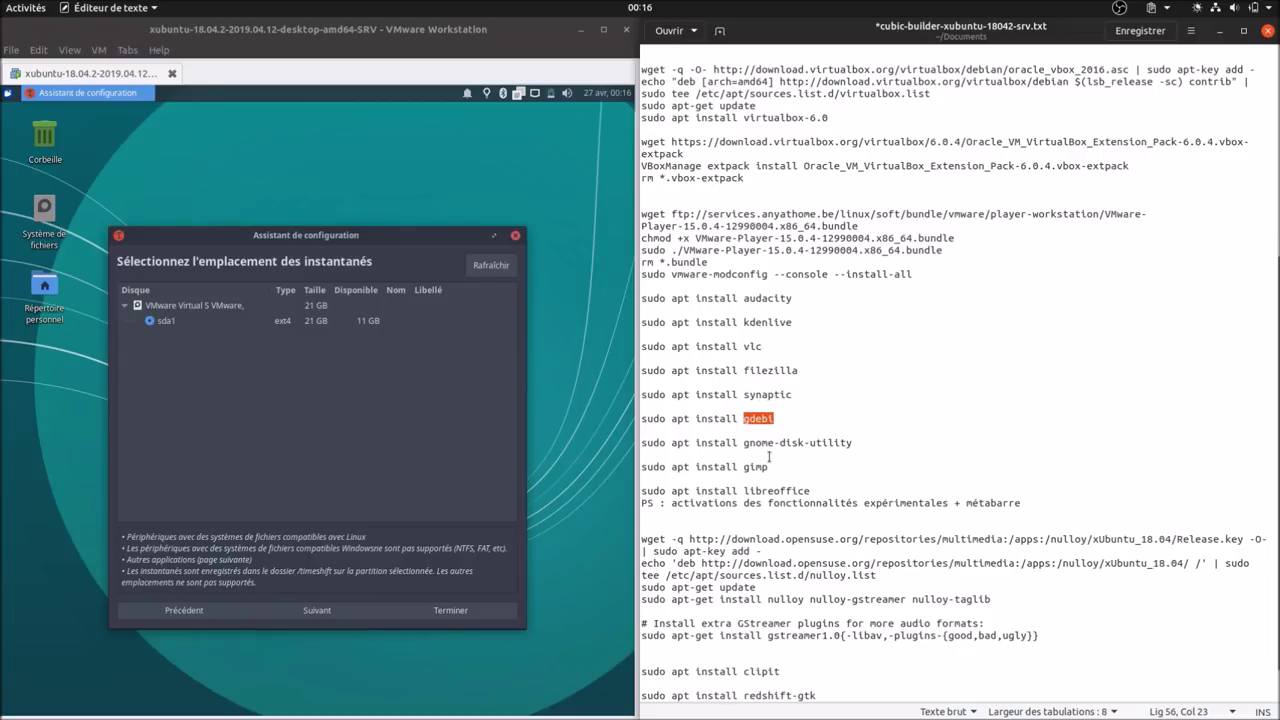
drag(743, 443, 874, 446)
drag(744, 468, 780, 470)
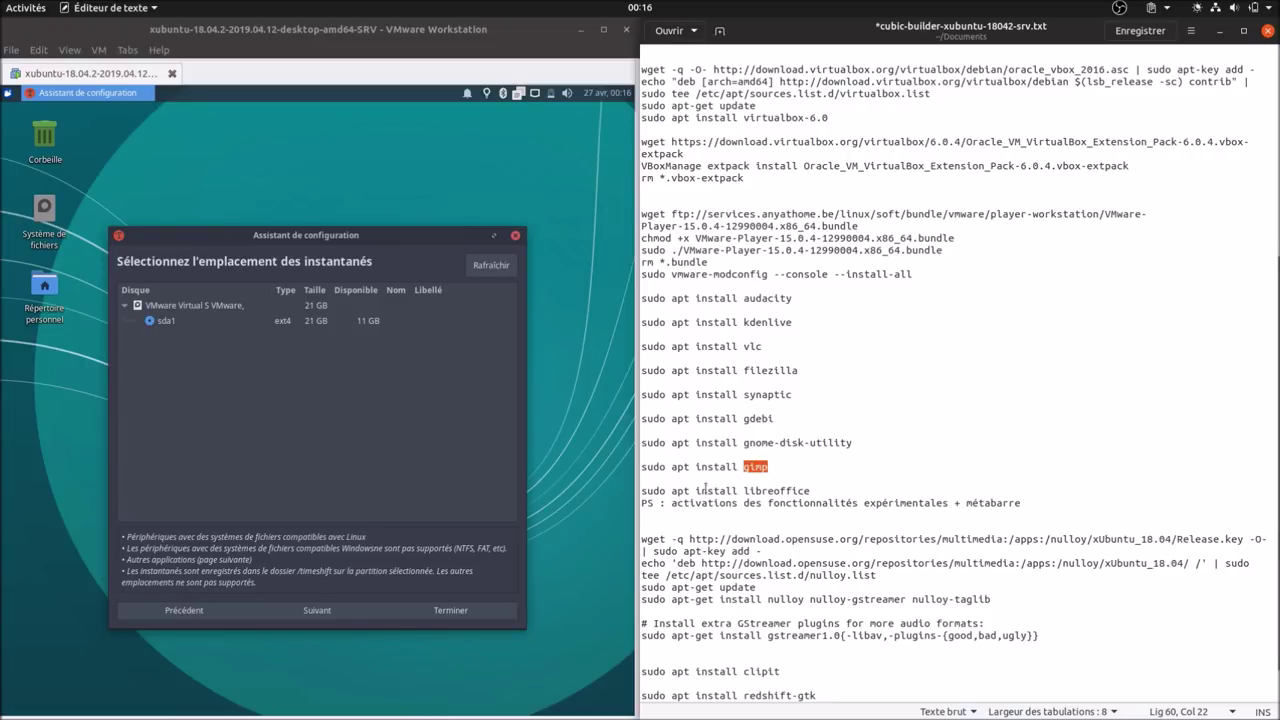
drag(1027, 503, 643, 494)
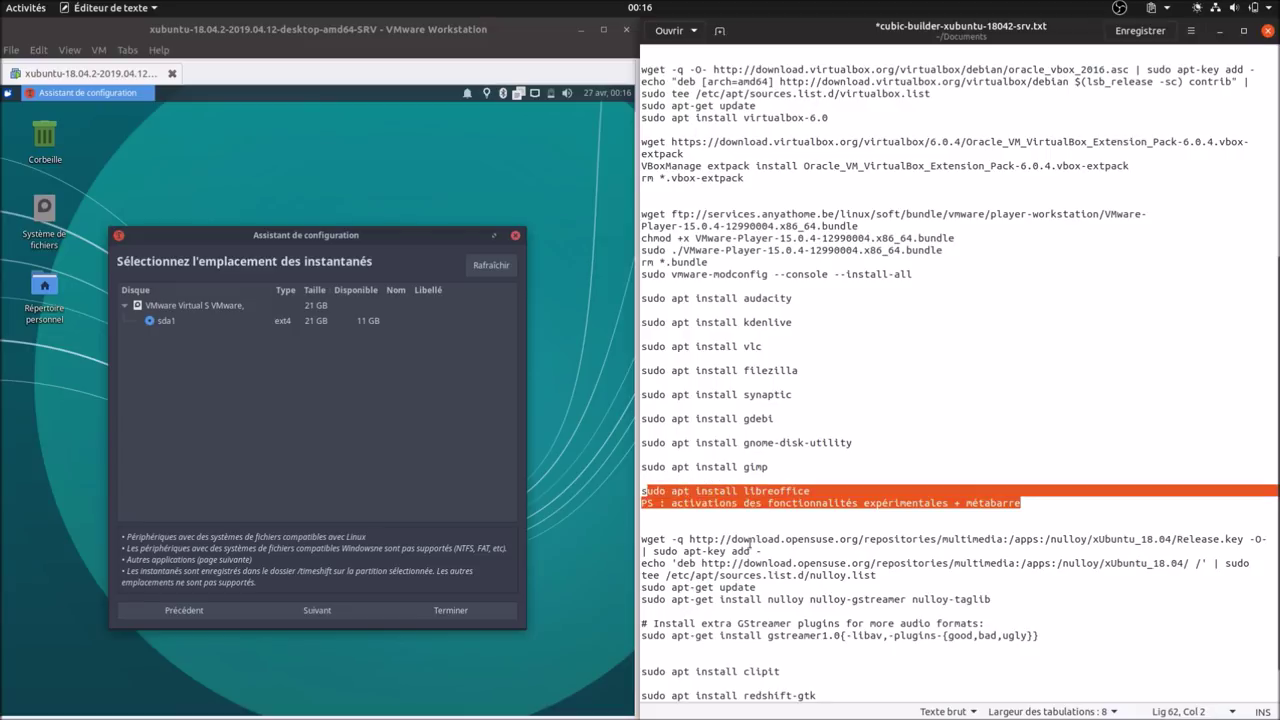
Step: Finish the Timeshift setup wizard with sda1 as the snapshot location
scroll(749, 543, down, 2)
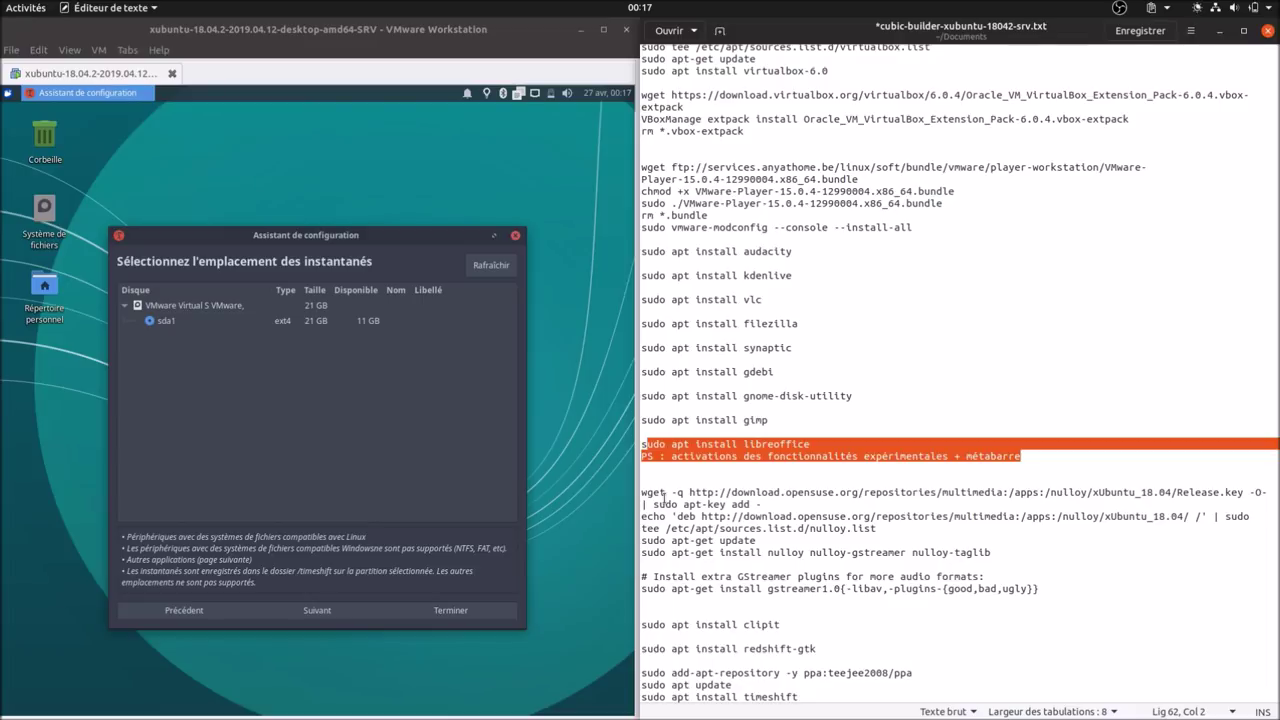
click(450, 610)
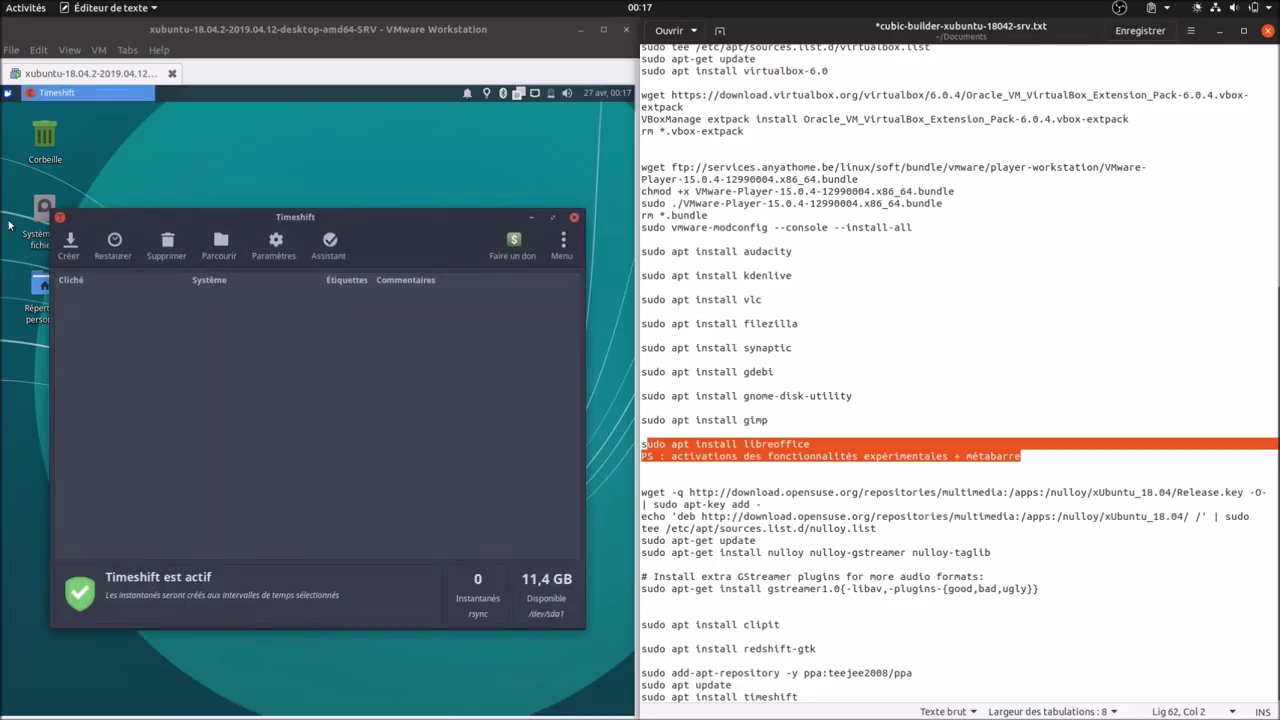
Step: Launch Nulloy again in the guest and reposition its window over Timeshift
click(7, 97)
click(37, 141)
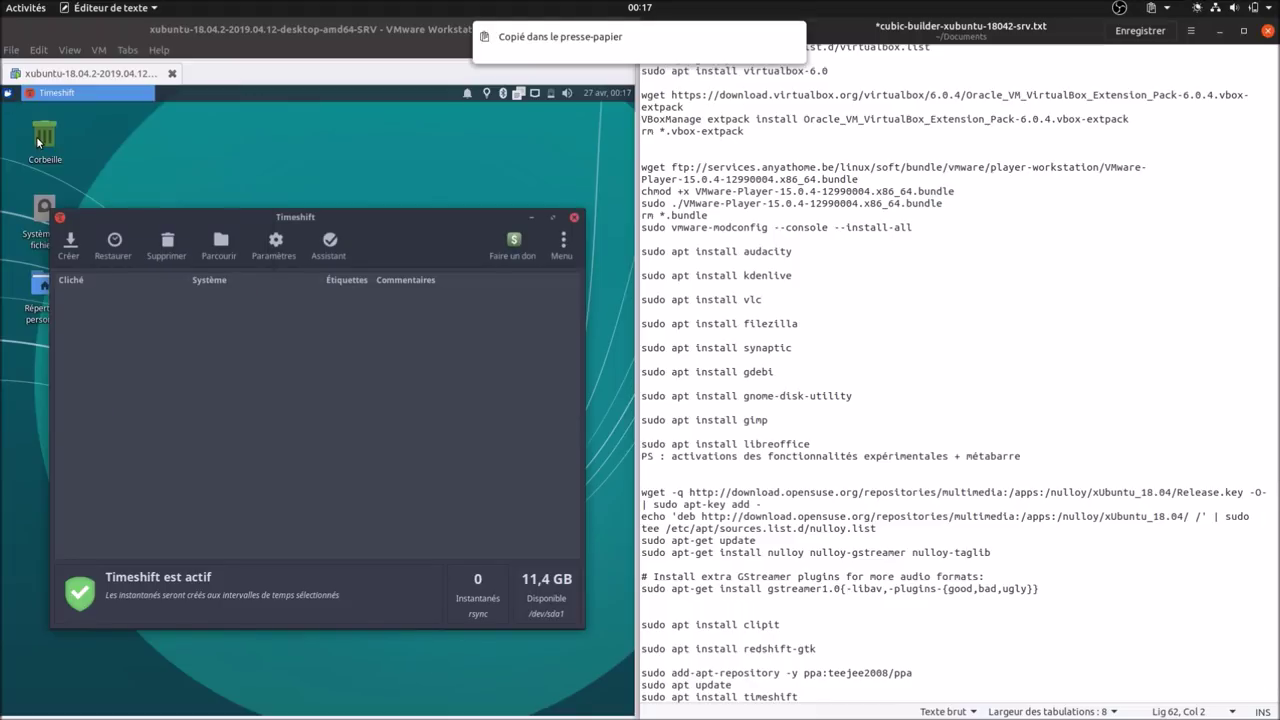
drag(316, 318, 268, 309)
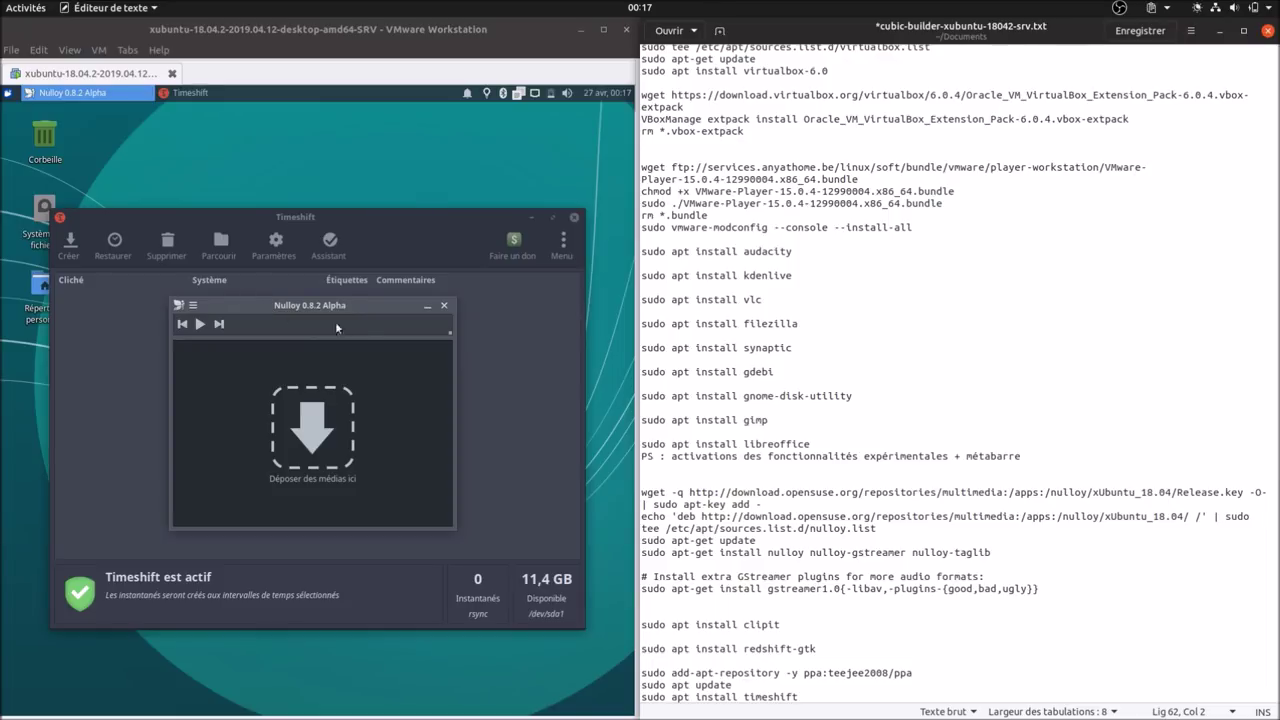
Step: Close the Nulloy and Timeshift windows in the guest
click(446, 305)
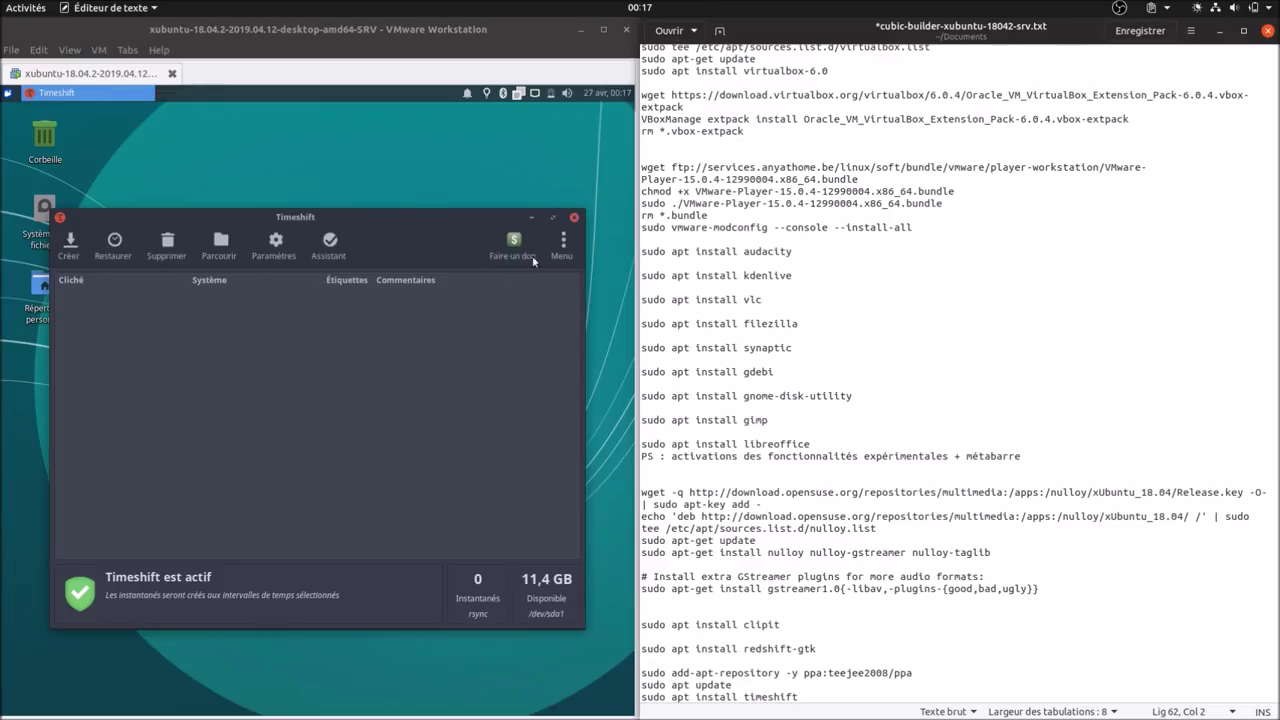
click(575, 218)
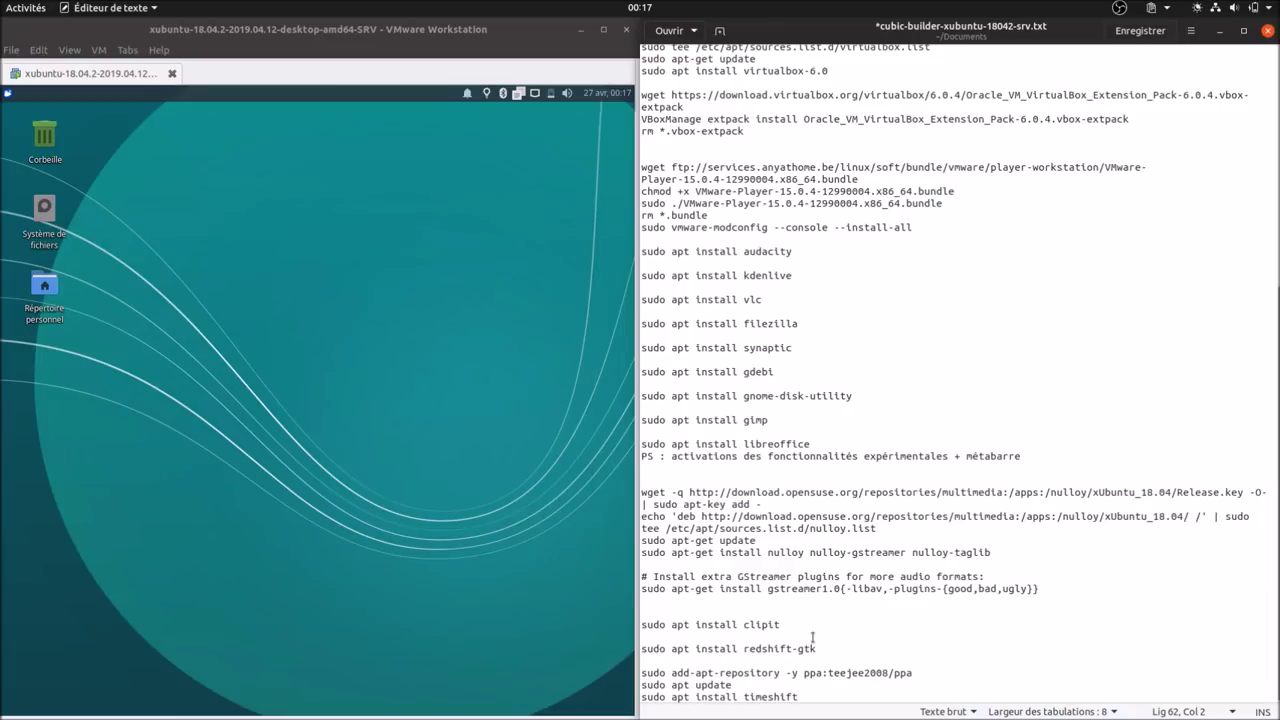
Step: Review the redshift-gtk and timeshift install lines at the end of the list, highlighting each package name
drag(744, 626, 816, 650)
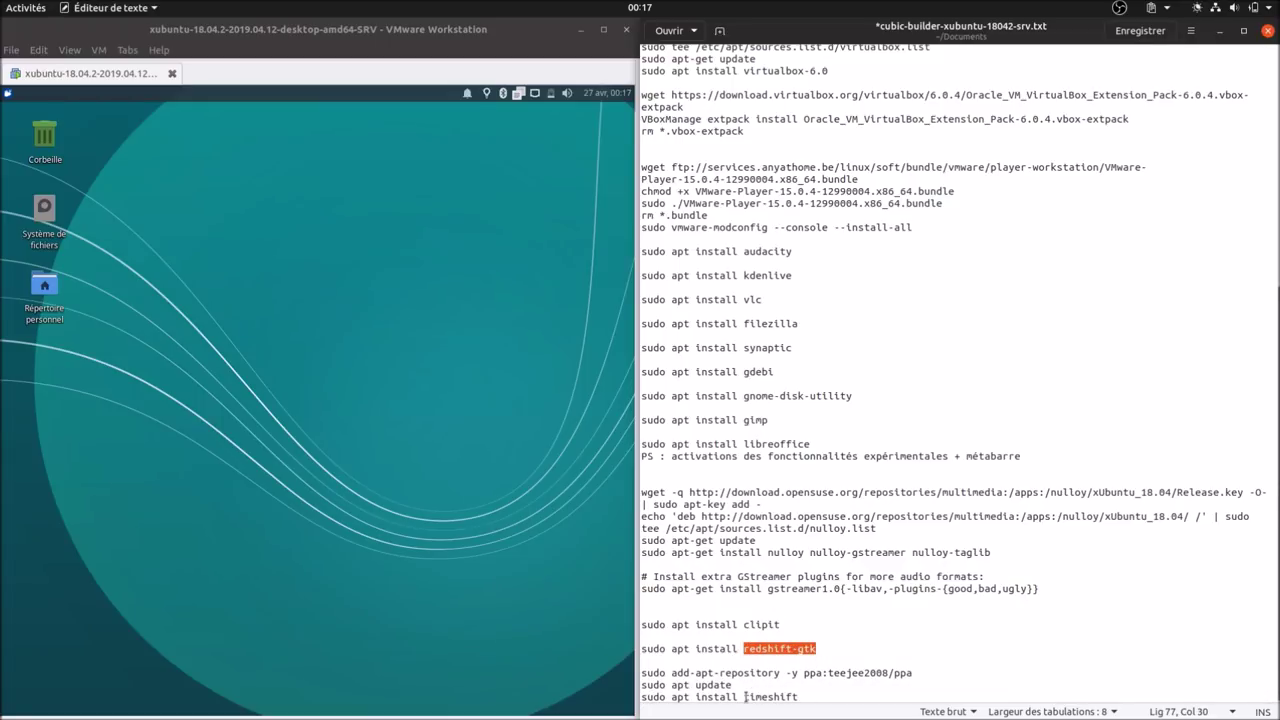
drag(745, 697, 809, 699)
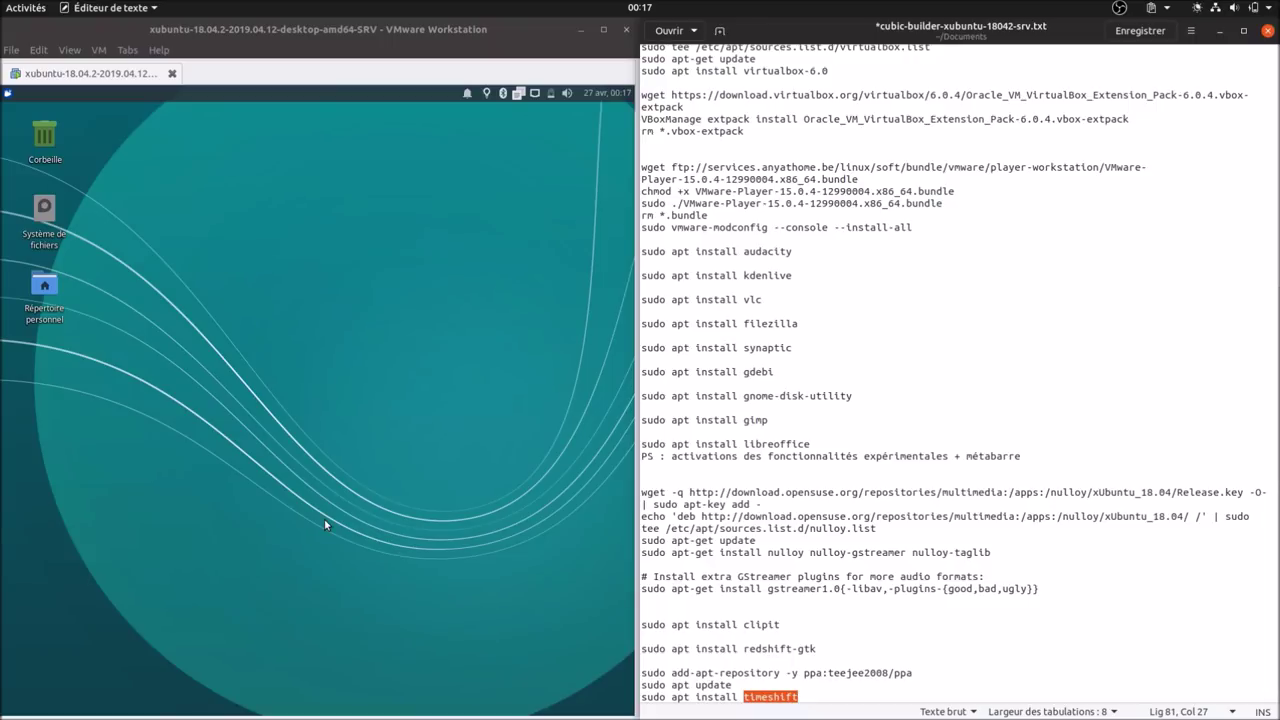
key(Right)
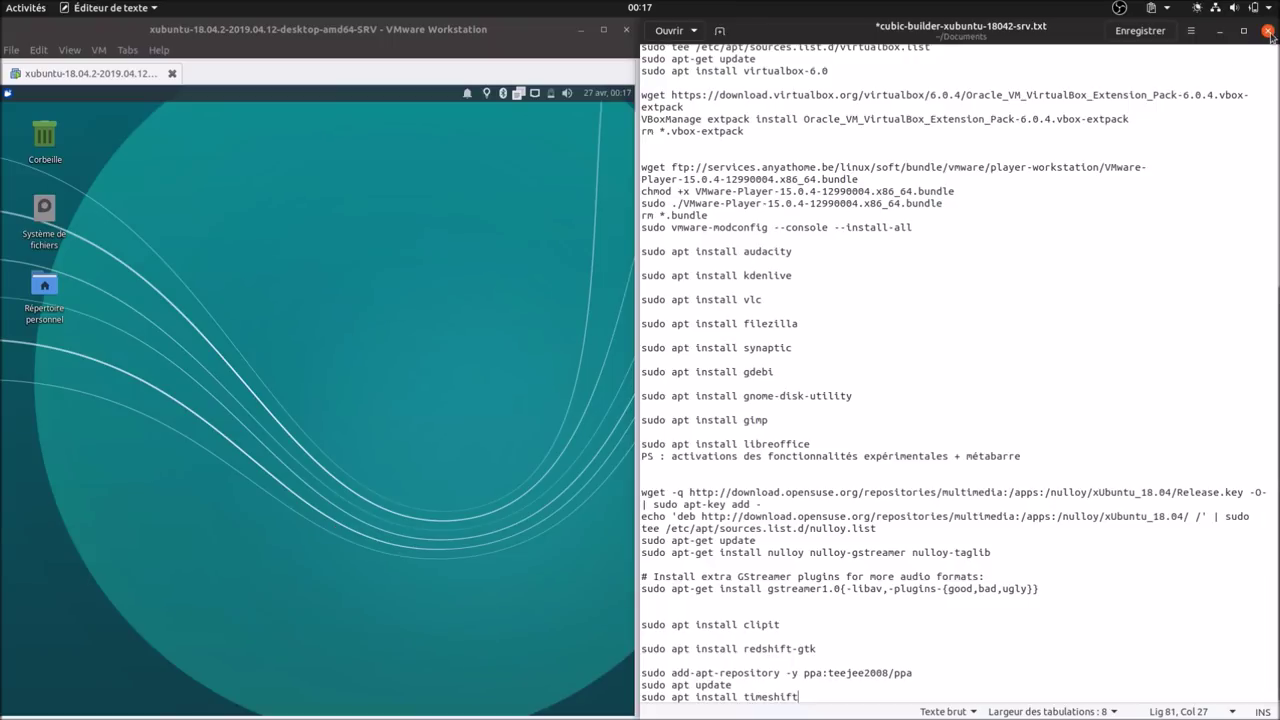
Step: Close cubic-builder-xubuntu-18042-srv.txt with its changes saved, and maximize the virtual machine window to fill the screen
click(1267, 30)
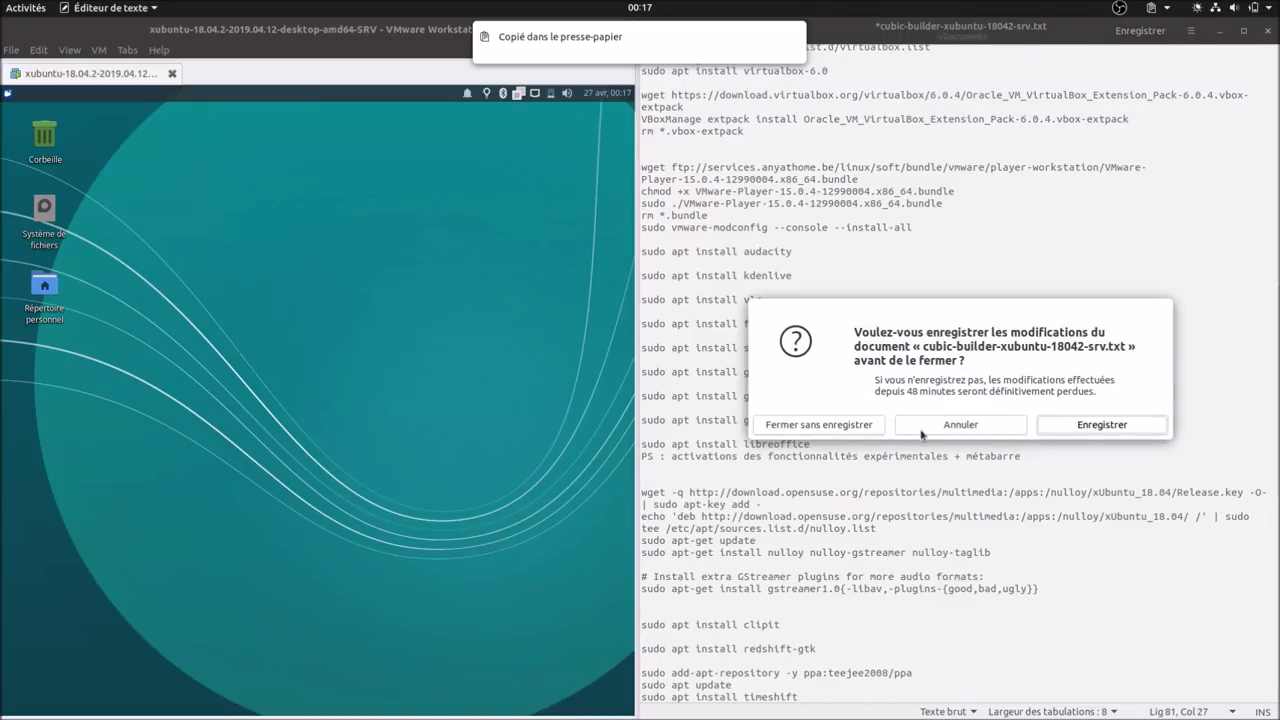
click(1102, 425)
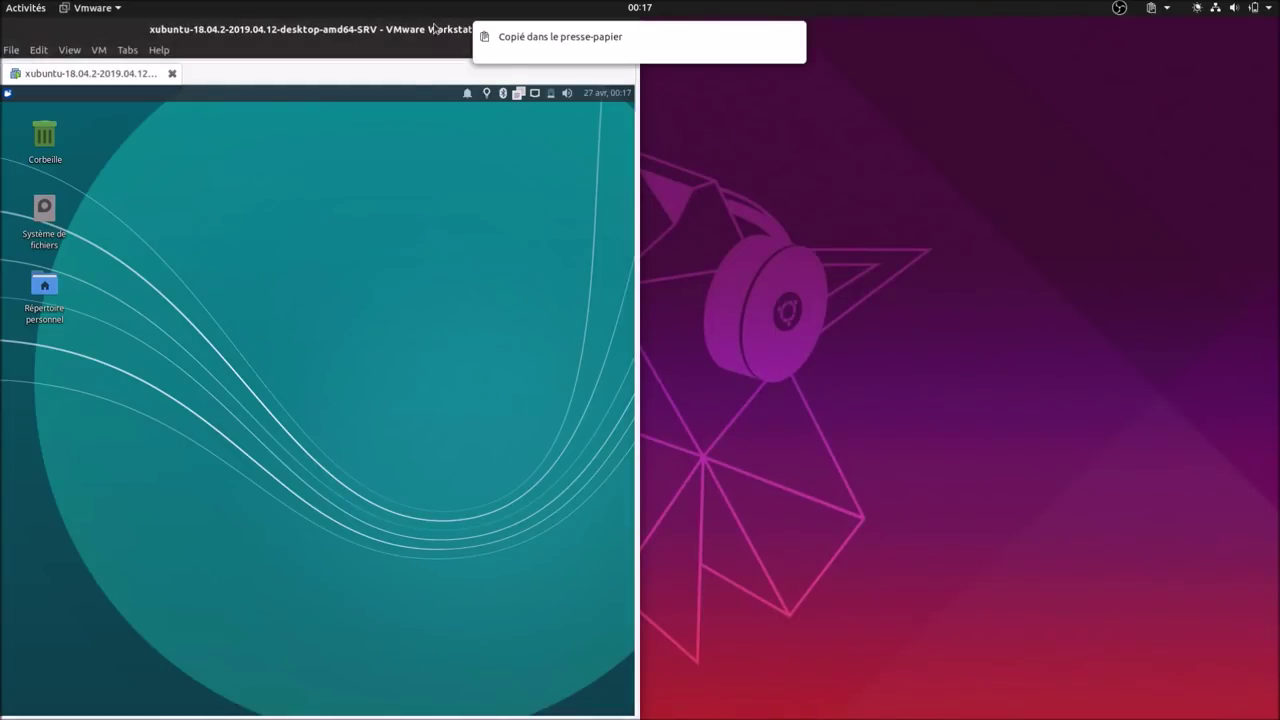
key(super+Down)
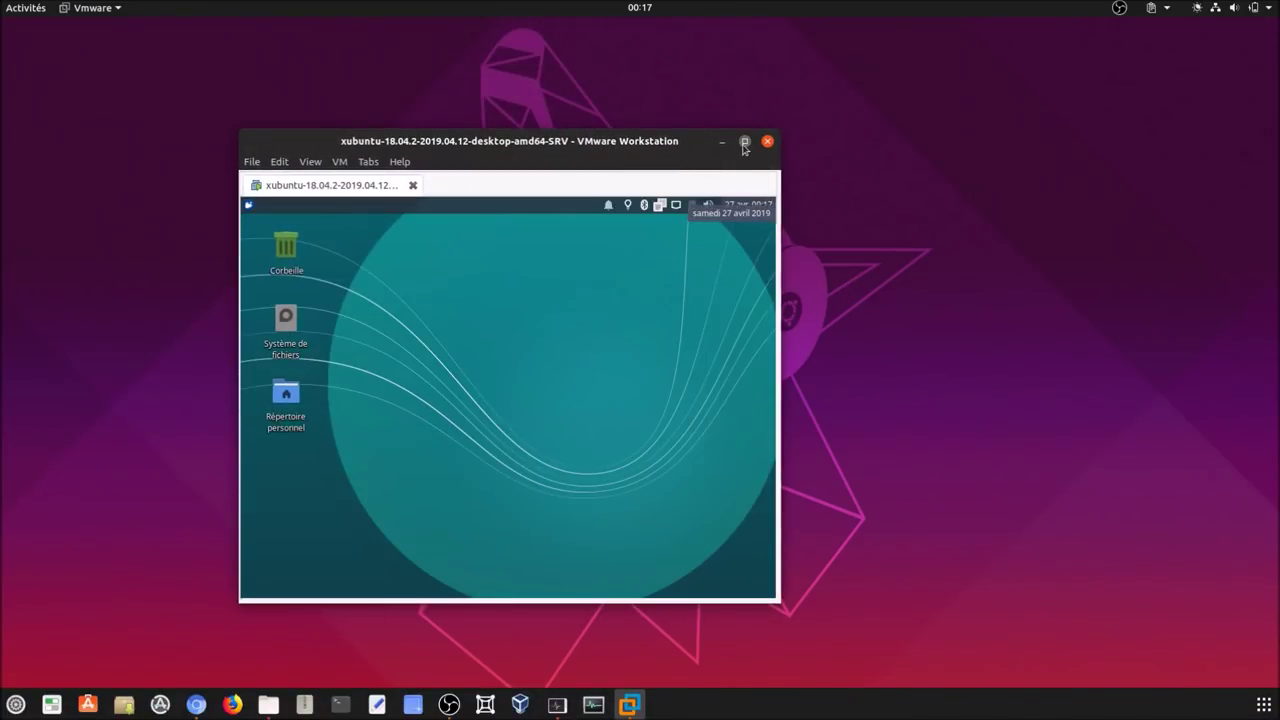
click(744, 141)
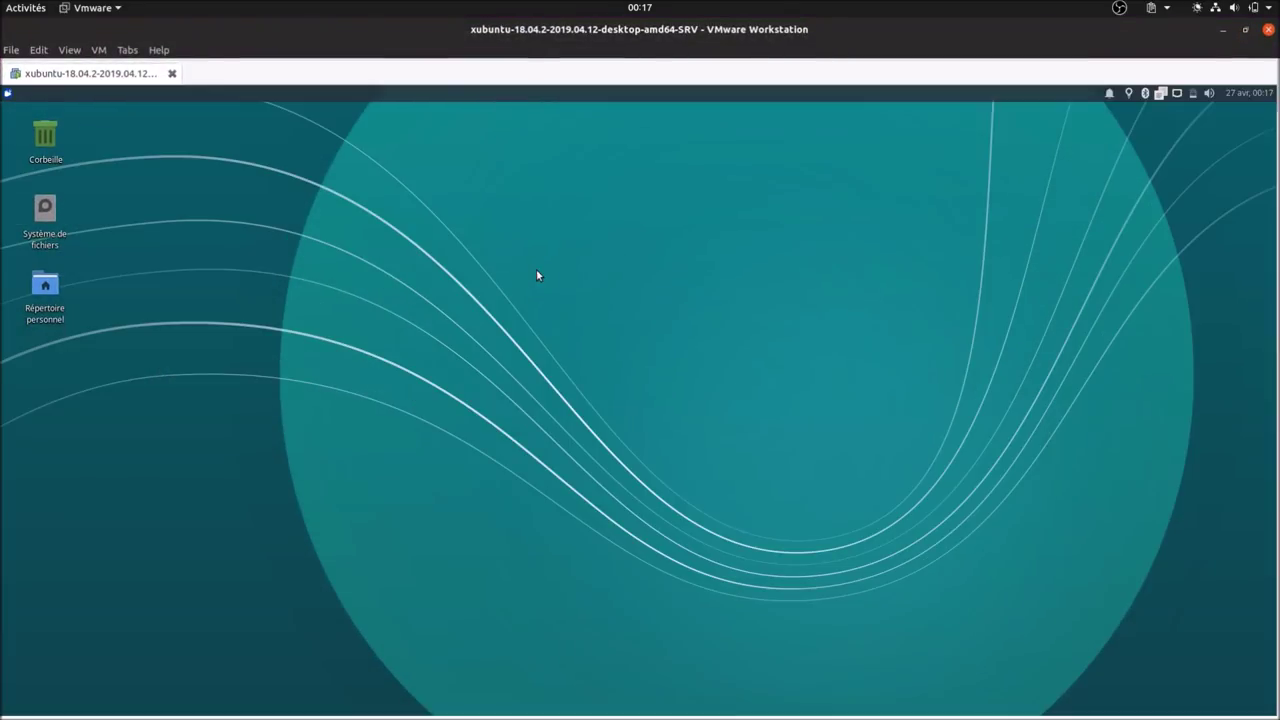